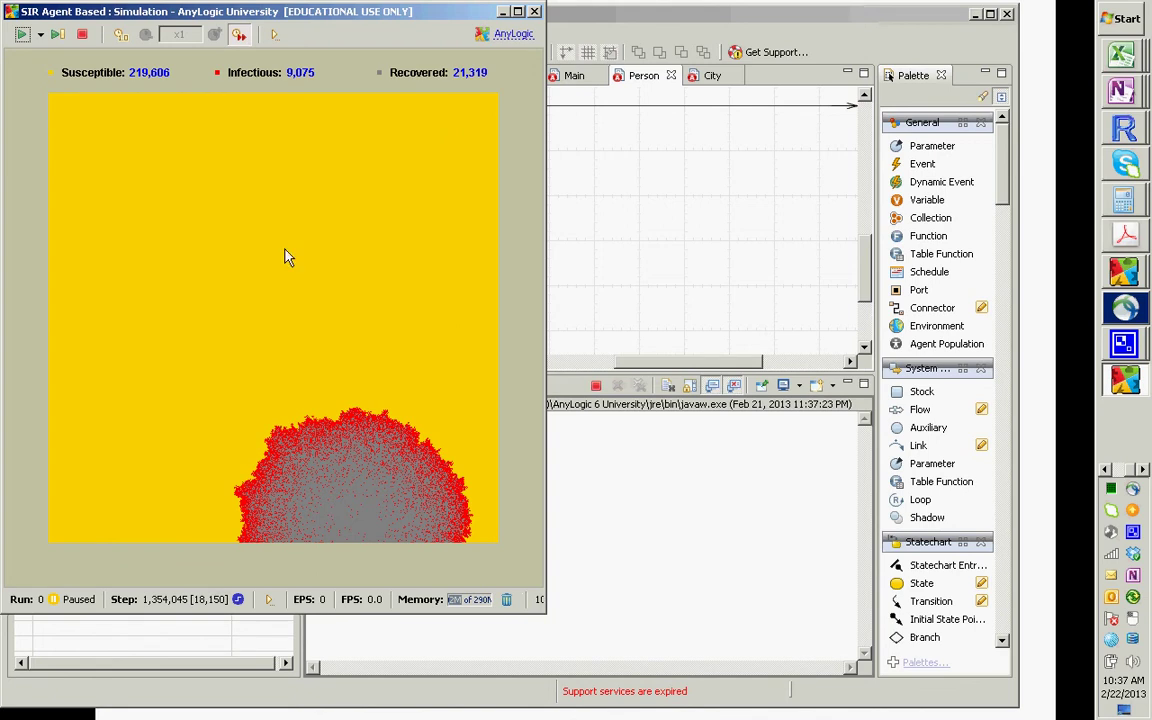
- Show the model time in the simulation's status bar and close the SIR Agent Based simulation window
right_click(268, 599)
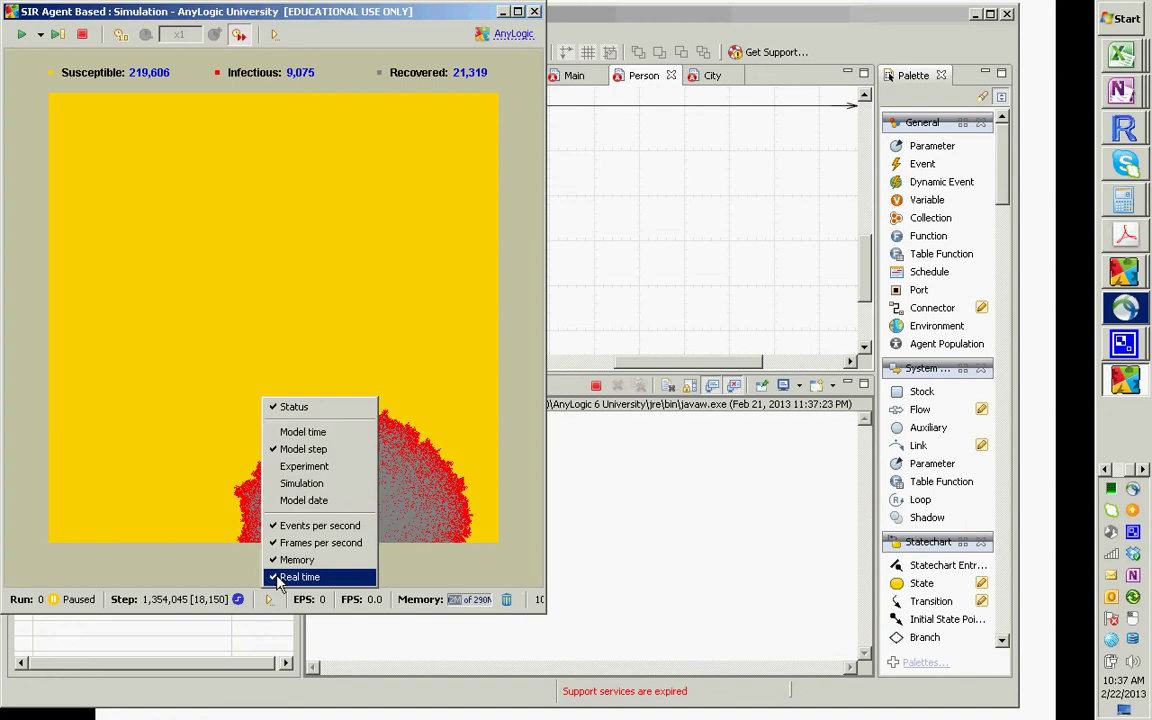
left_click(305, 437)
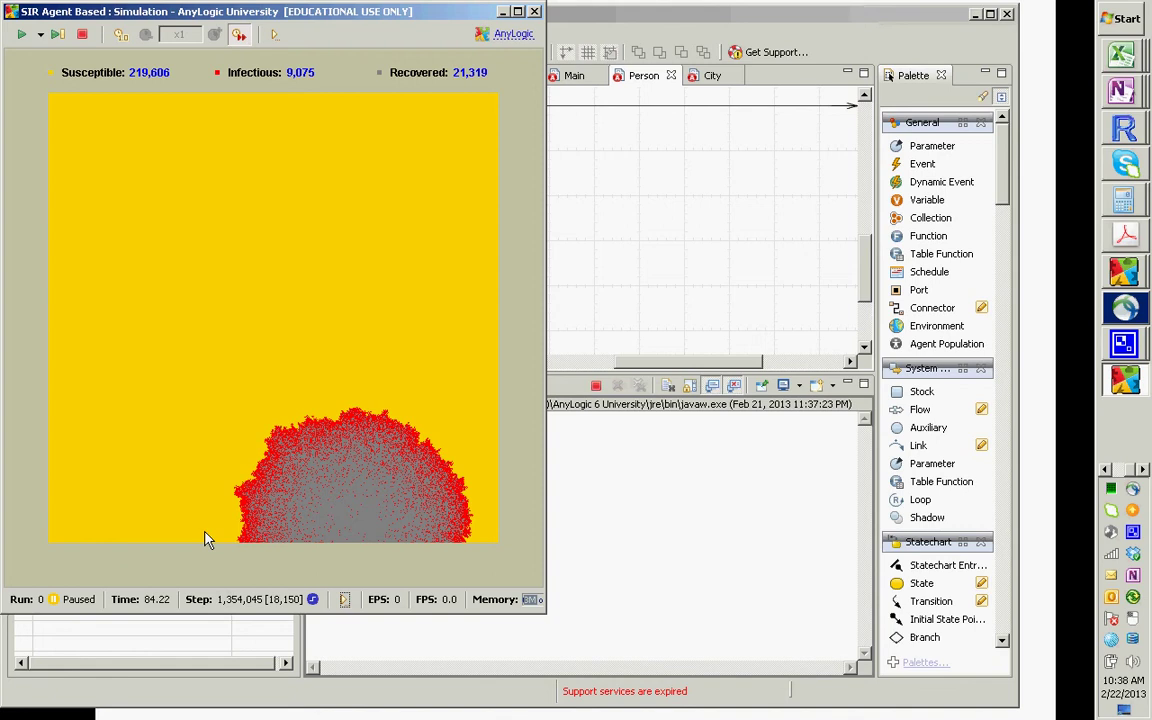
left_click(534, 12)
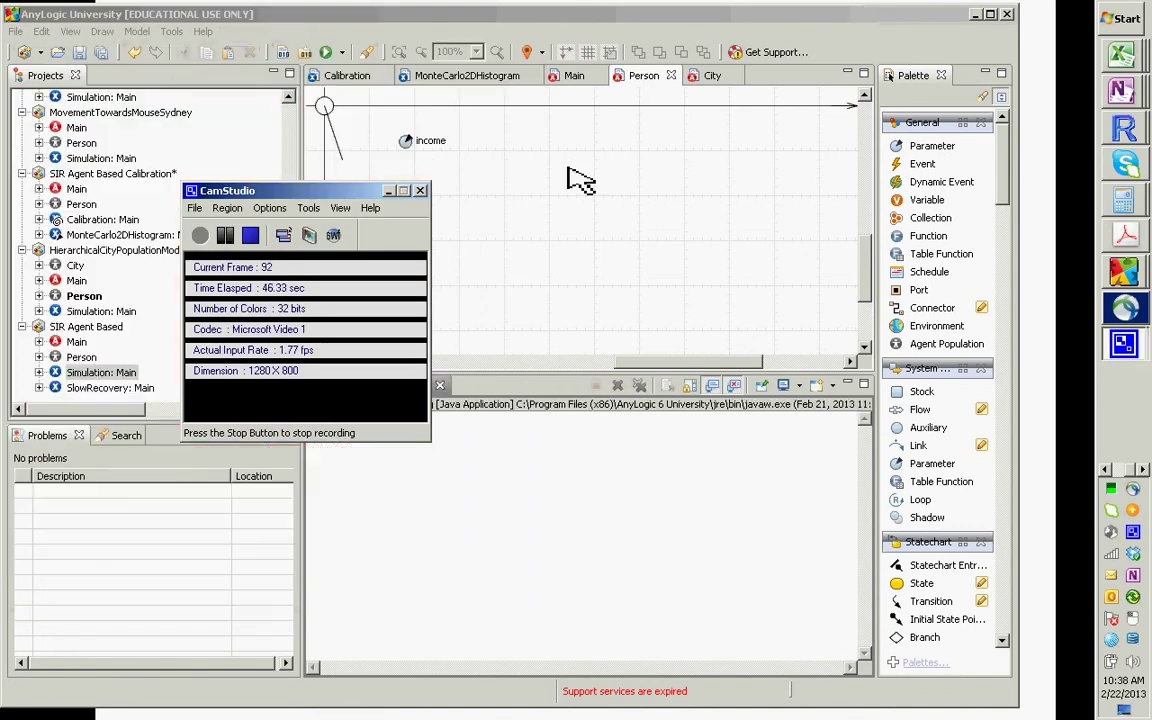
- Open the Main class of the SIR Agent Based model at its parameters and variables
key("alt+Tab")
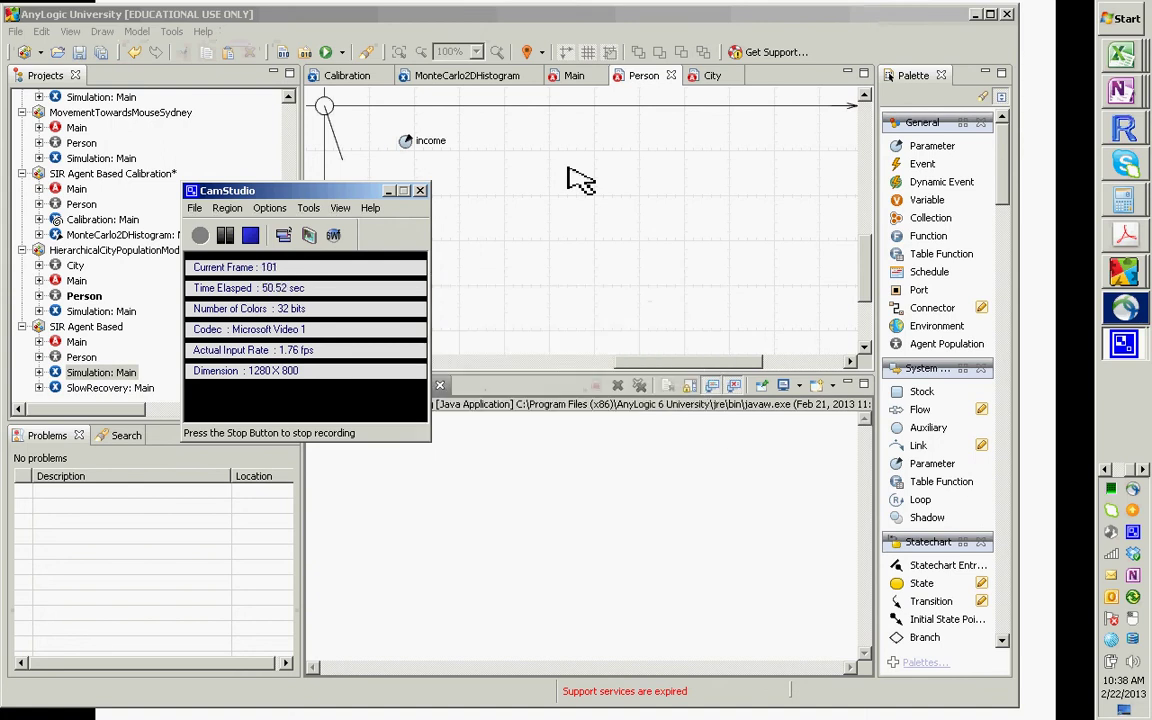
double_click(77, 343)
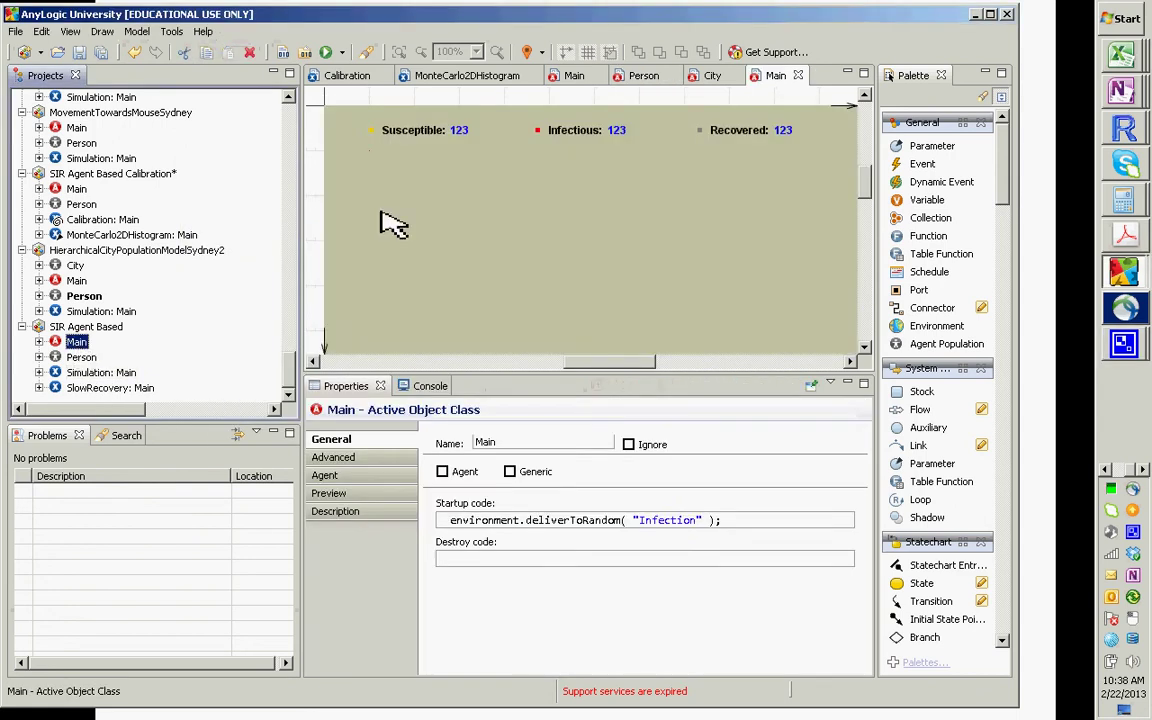
left_click_drag(612, 366, 504, 363)
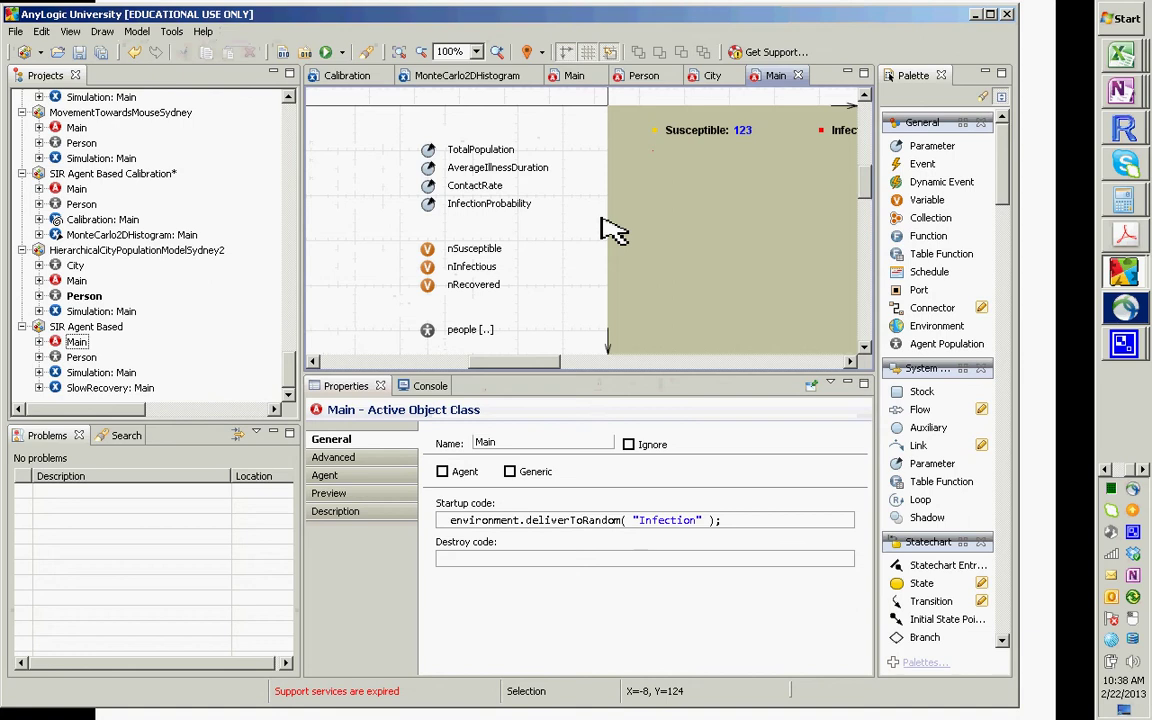
- Consult the PowerPoint slide on common ways to accumulate flow statistics and return to AnyLogic
key("alt+Tab")
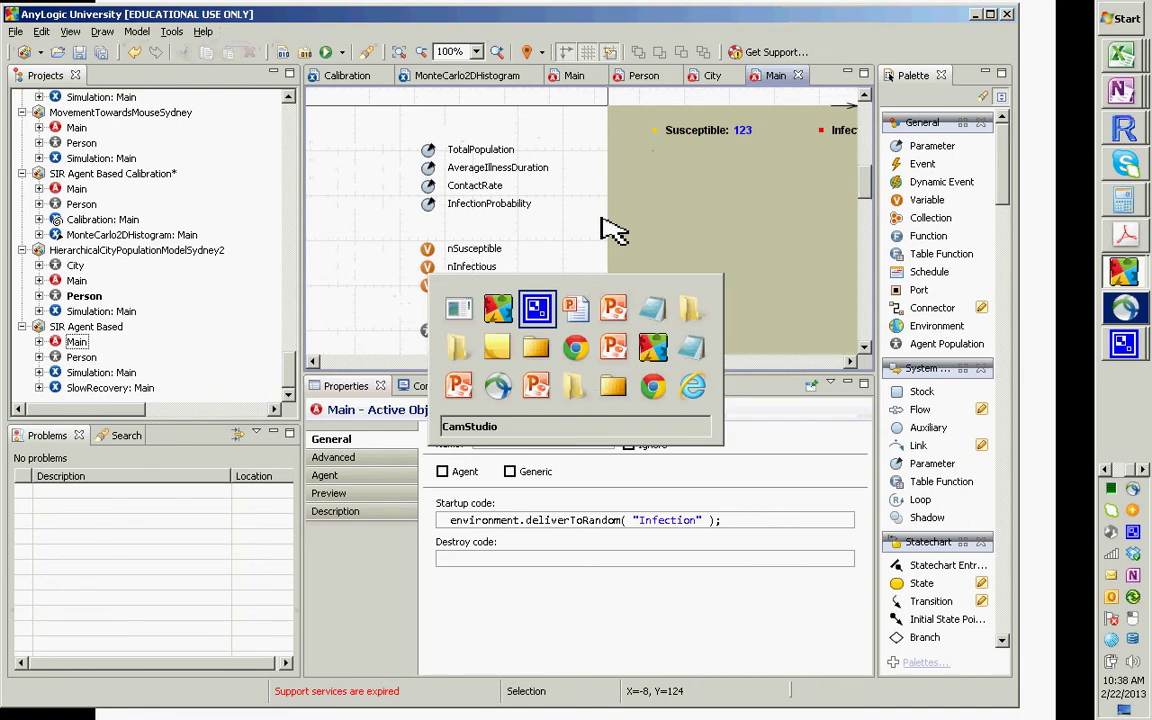
key("alt+Tab")
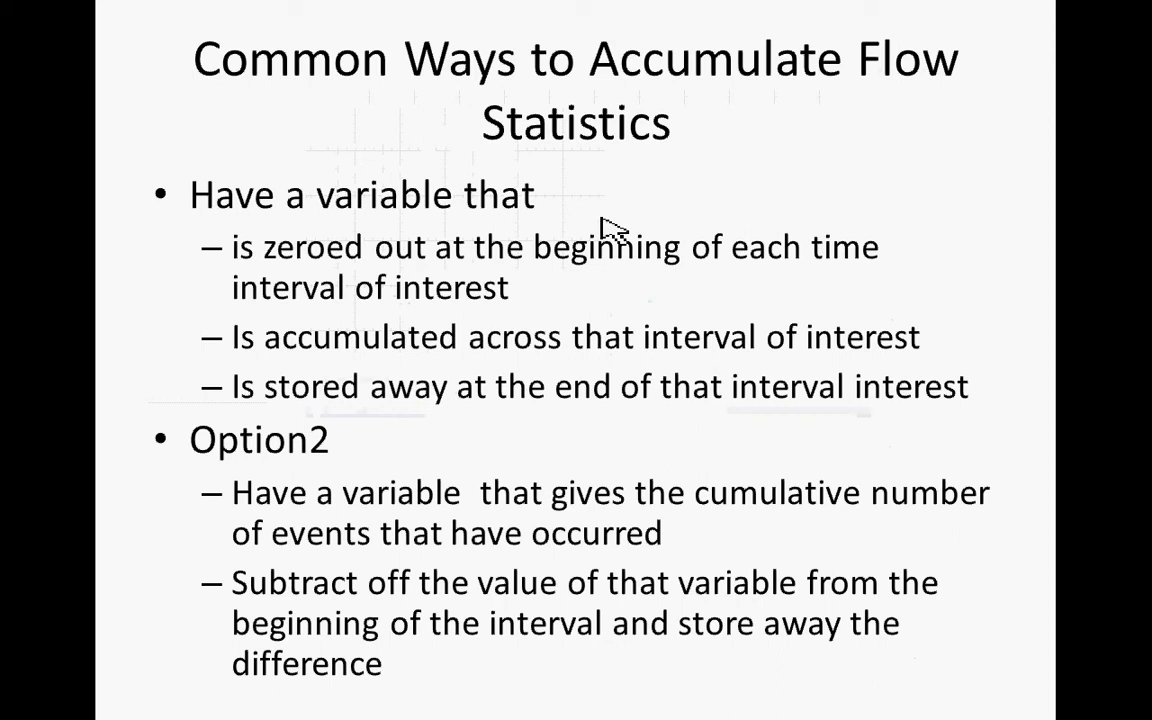
key("alt+Tab")
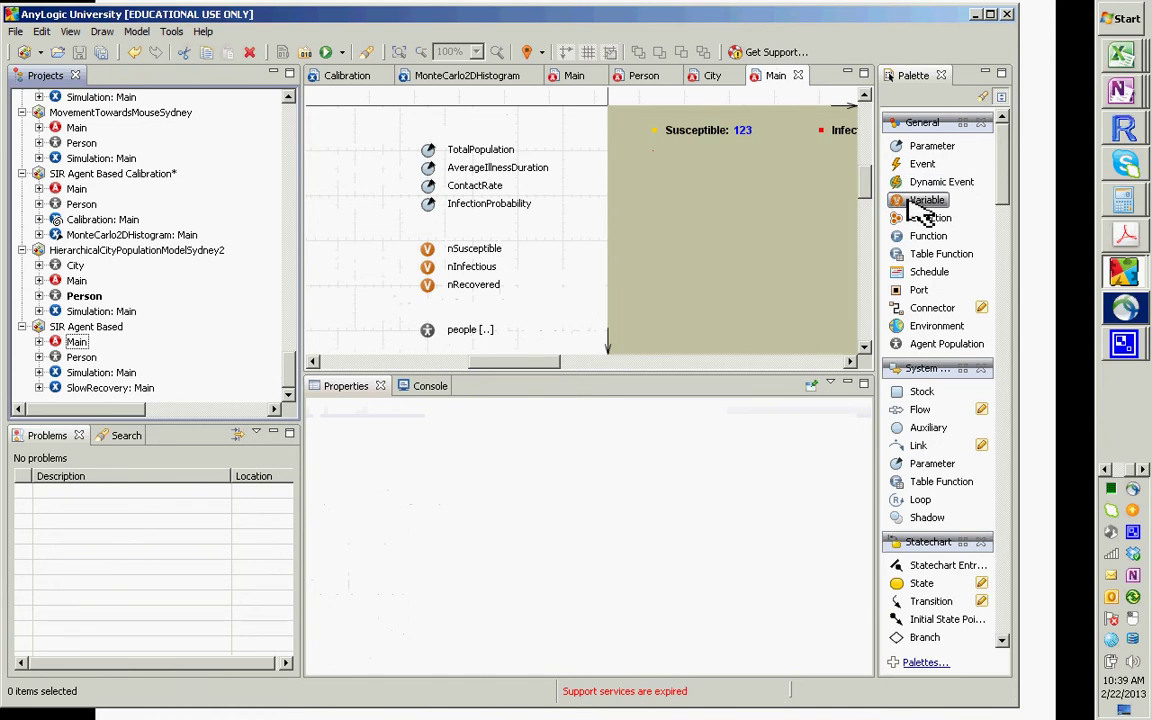
- Add a variable named countAccumulatedInfectionsInReportingInterval to Main, above the TotalPopulation parameter
left_click_drag(918, 208, 430, 125)
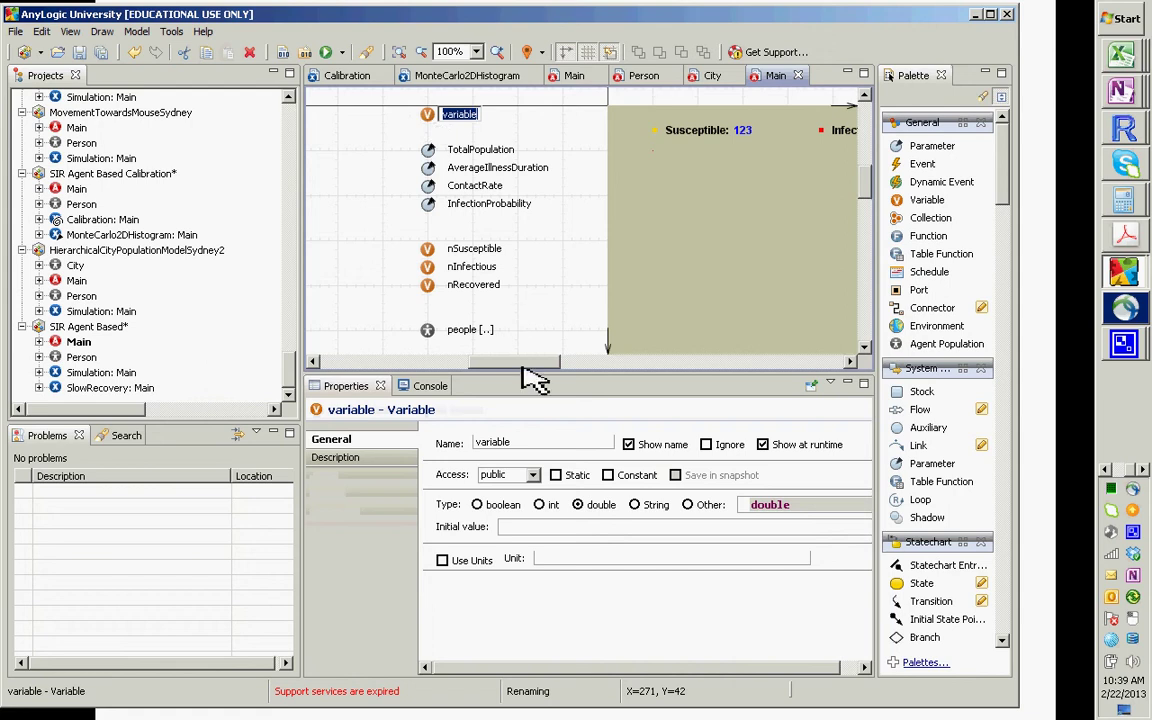
double_click(492, 443)
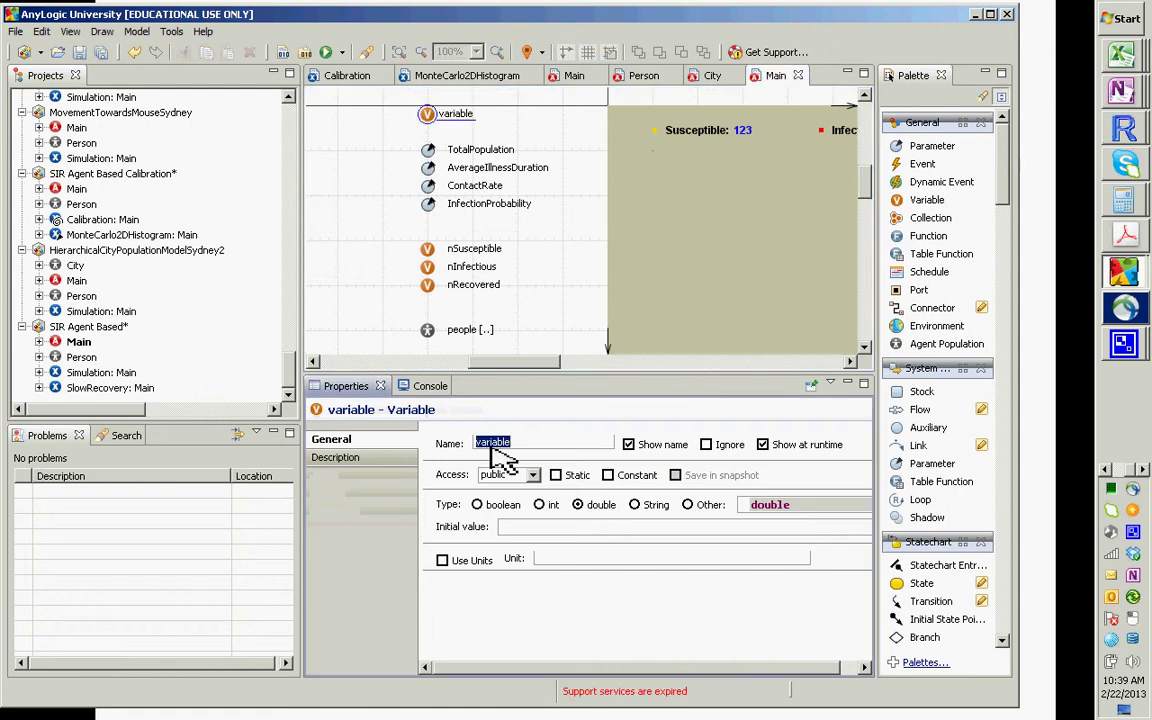
type("countAccumulatedI")
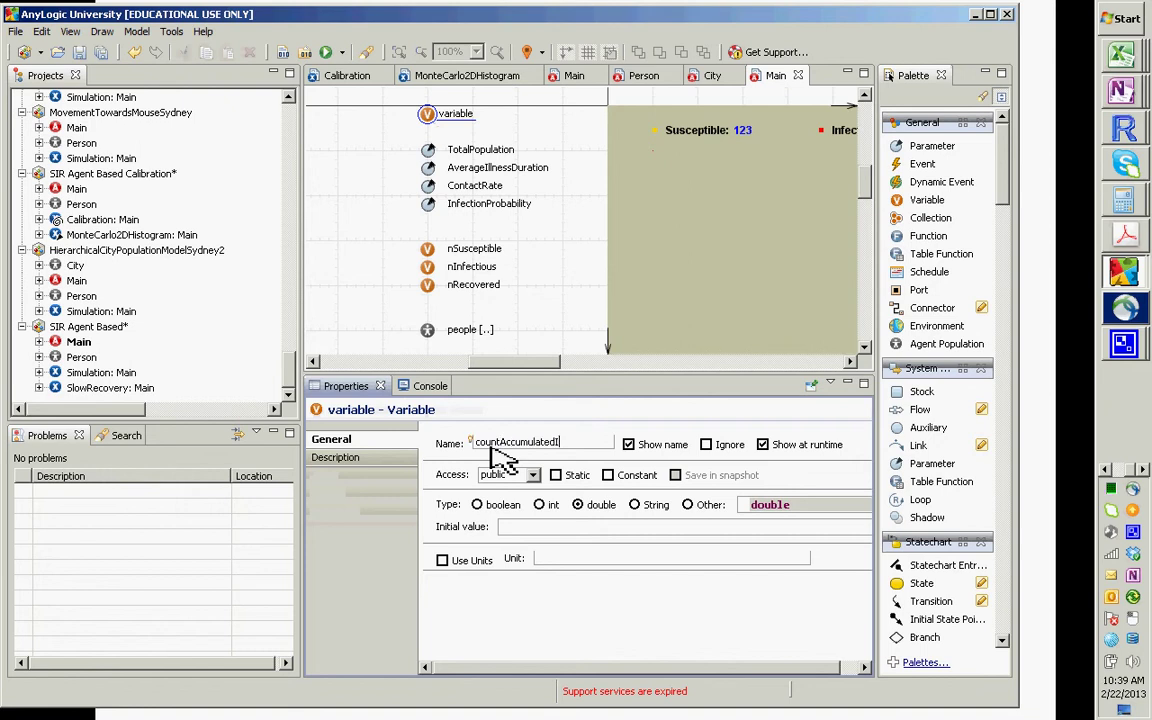
type("nfectionsInR")
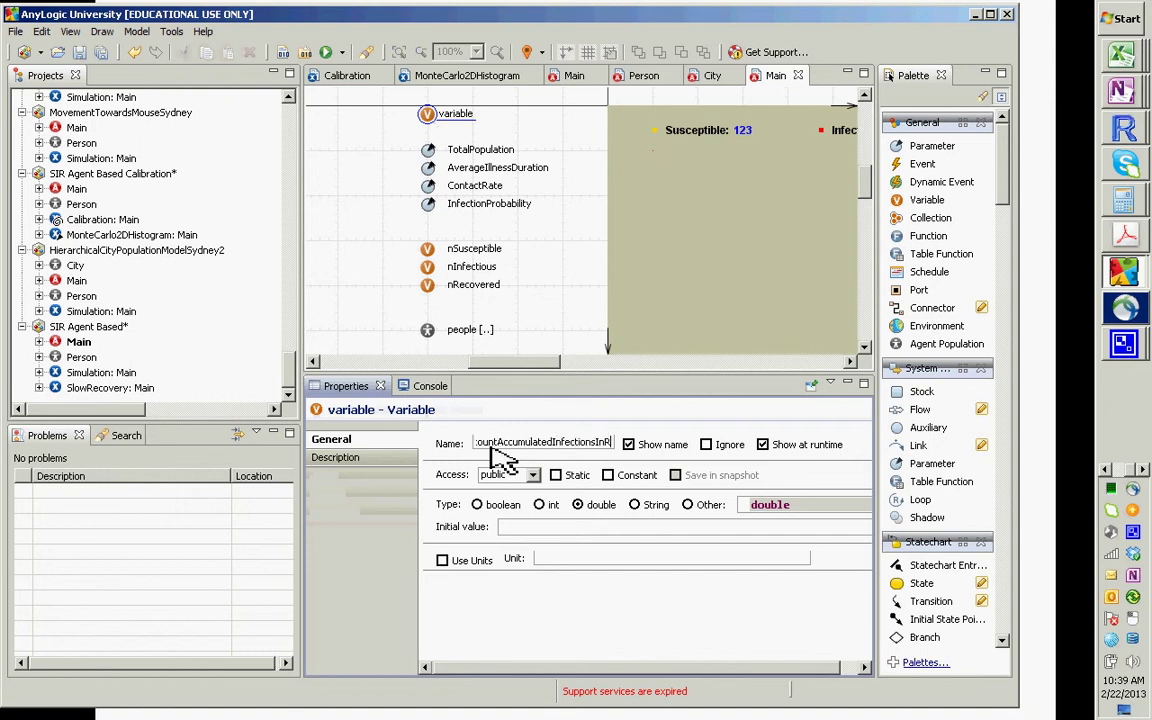
type("eportingInterval")
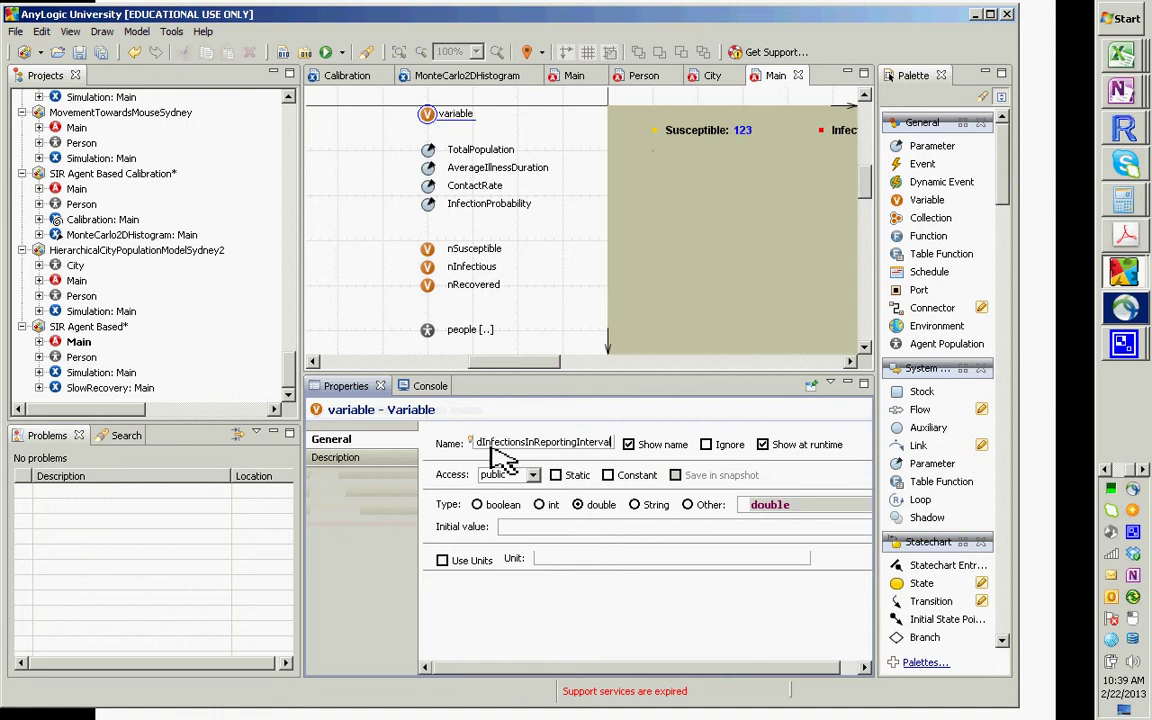
- Copy the new variable's name onto its own line at the end of the Notepad notes and widen the window to fit it
key("ctrl+a")
key("ctrl+c")
key("alt+Tab")
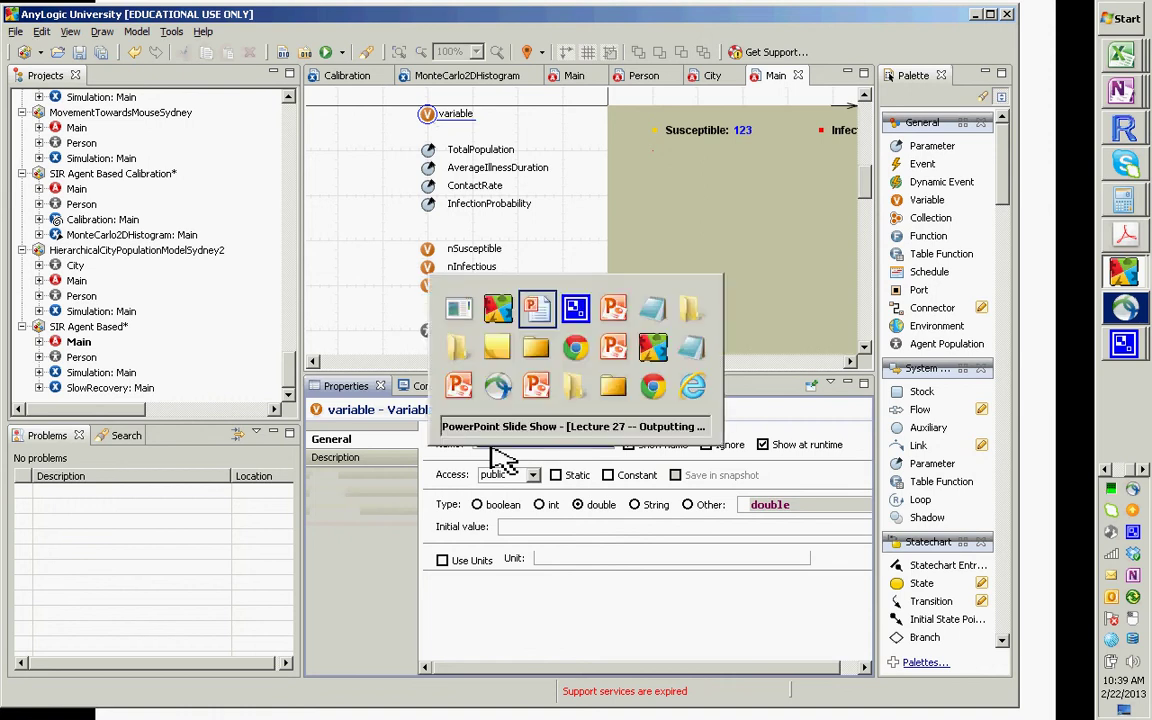
key("alt+Tab")
key("alt+Tab")
key("alt+Tab")
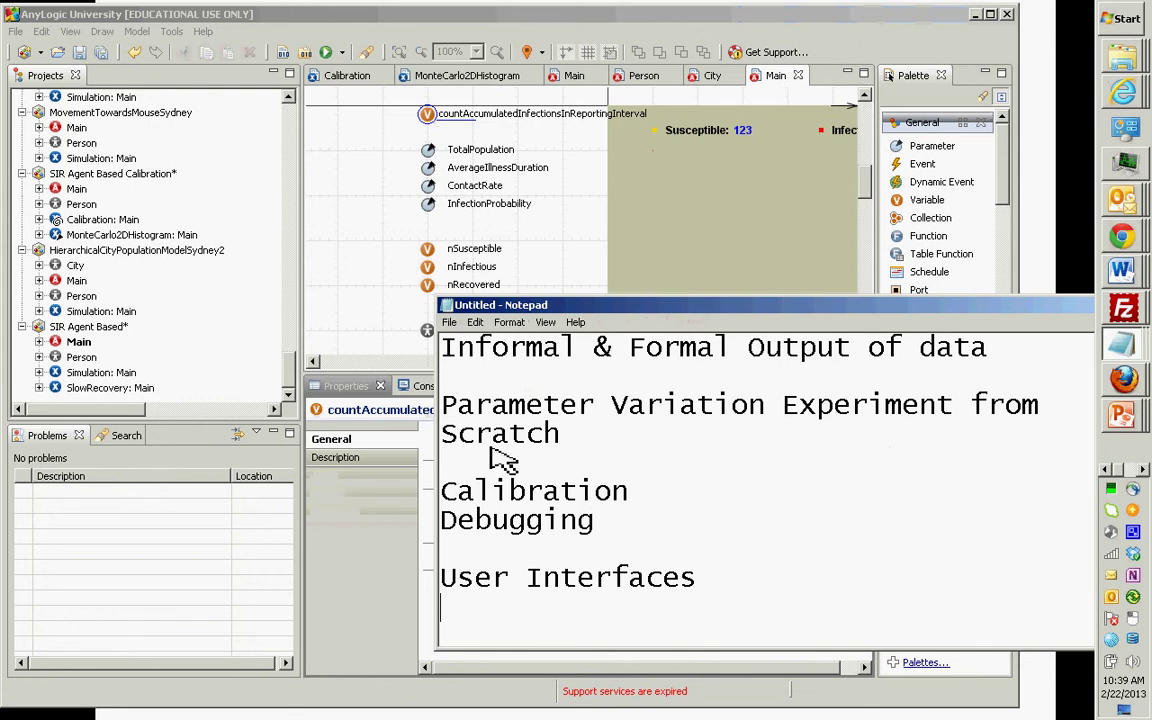
key("Return")
key("ctrl+v")
key("Return")
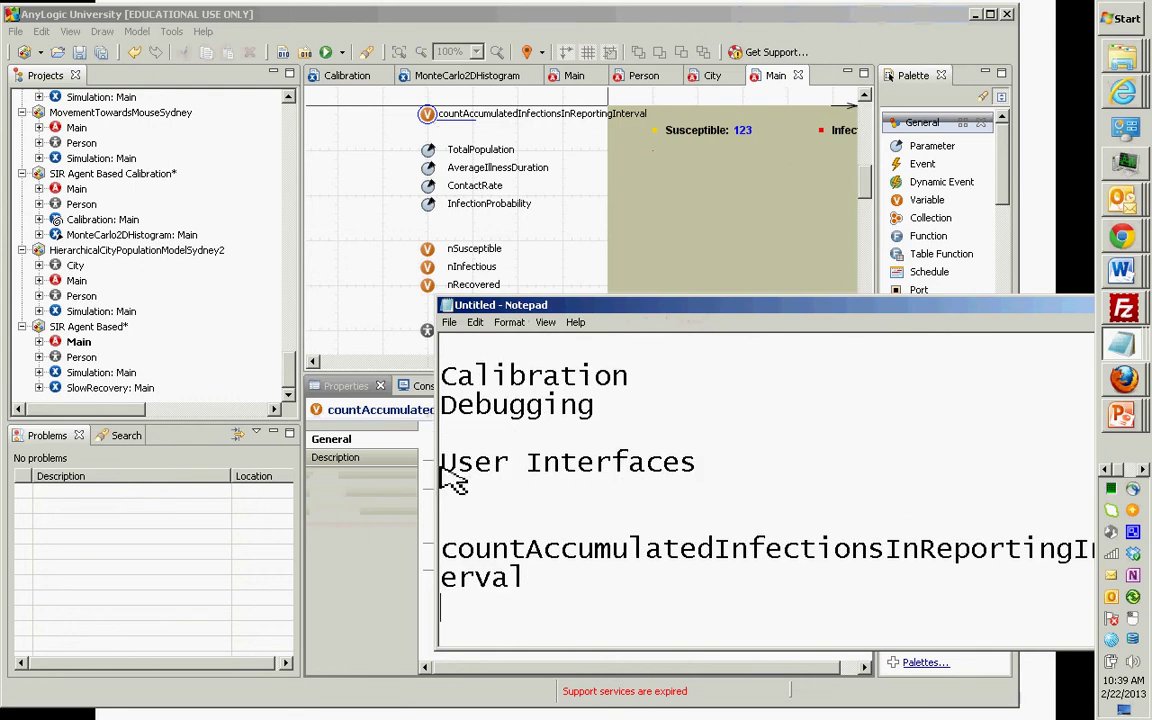
left_click_drag(445, 478, 247, 450)
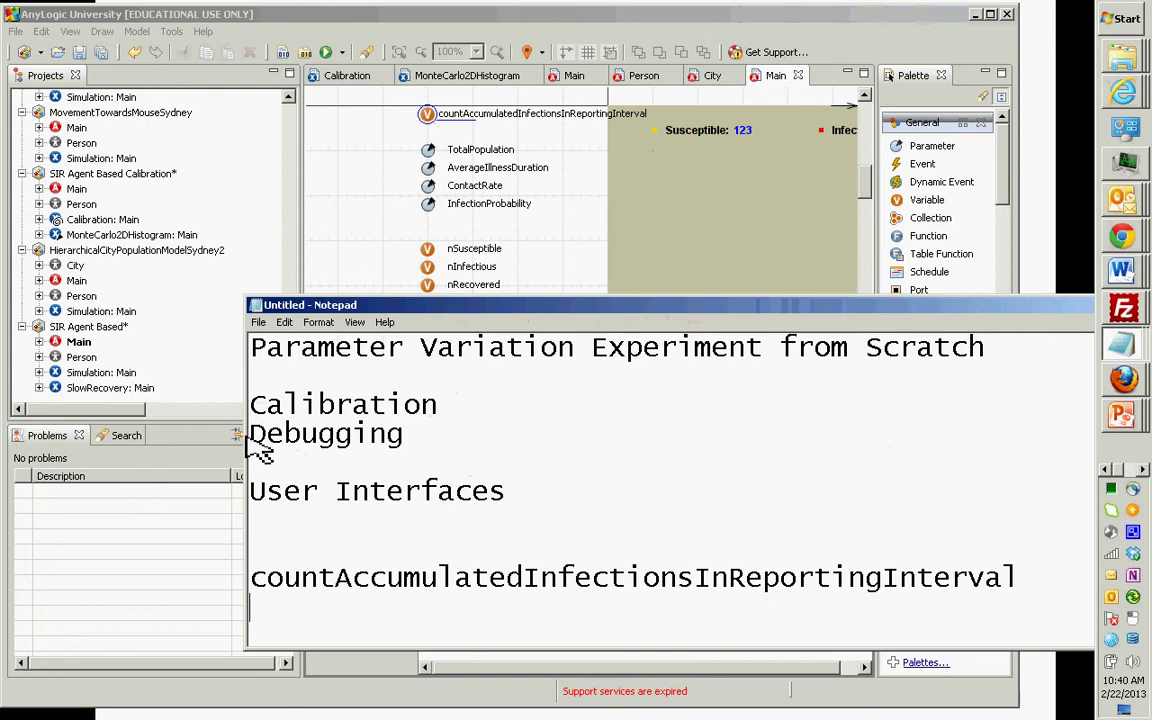
- Back in AnyLogic, add an event named reportingEvent to Main directly below the new counter variable
left_click(430, 112)
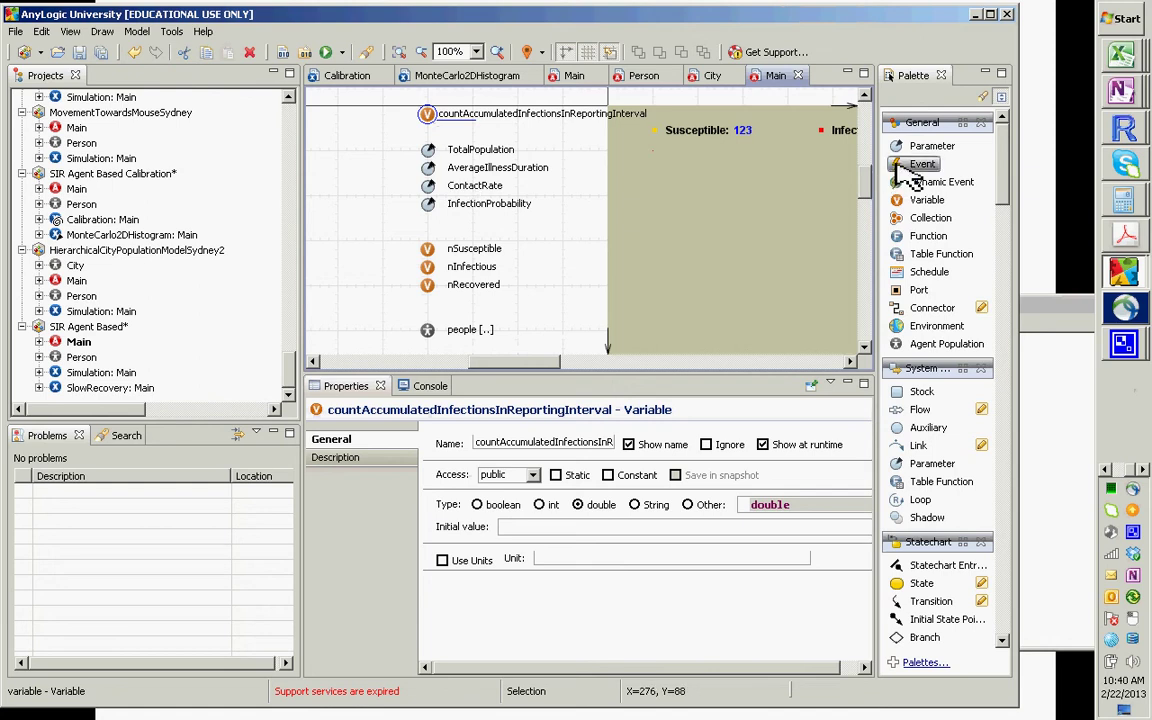
left_click_drag(905, 168, 424, 131)
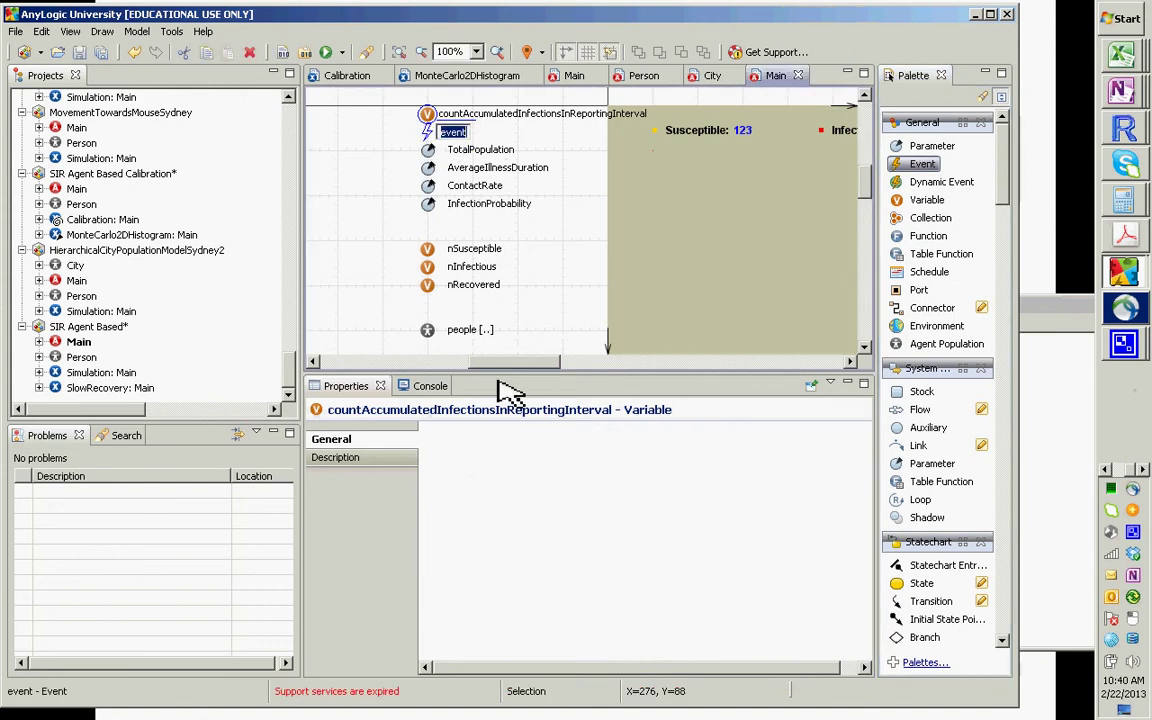
type("repo")
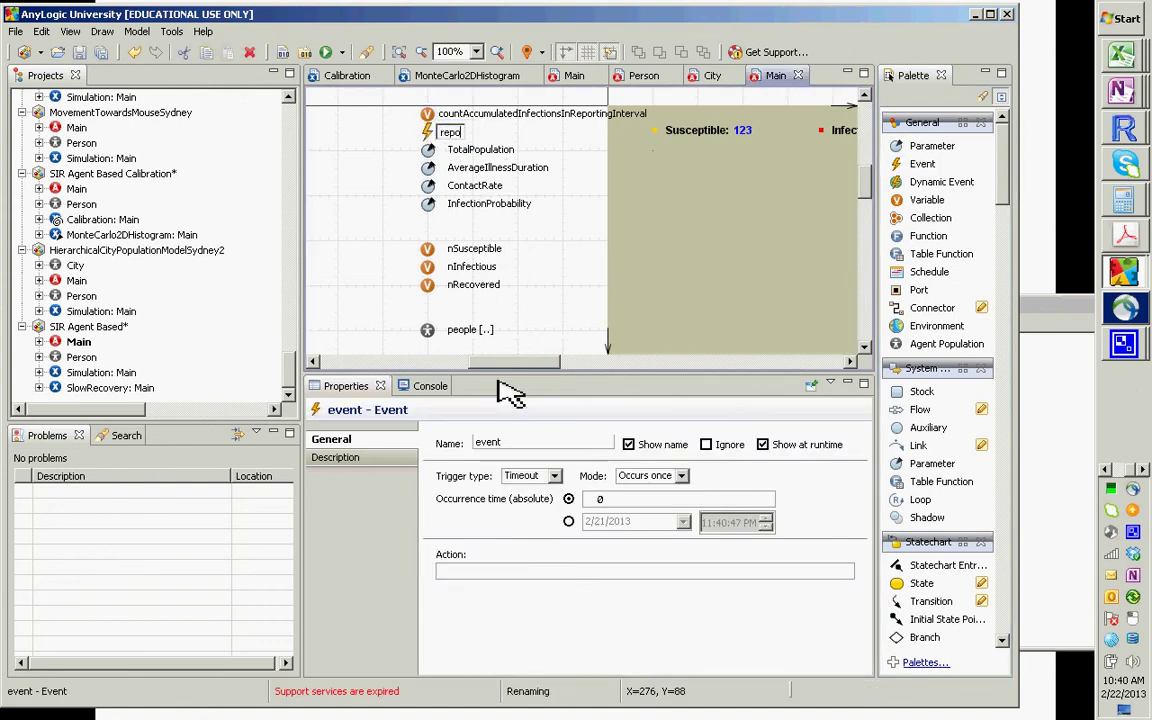
type("rtingEvent")
key("Return")
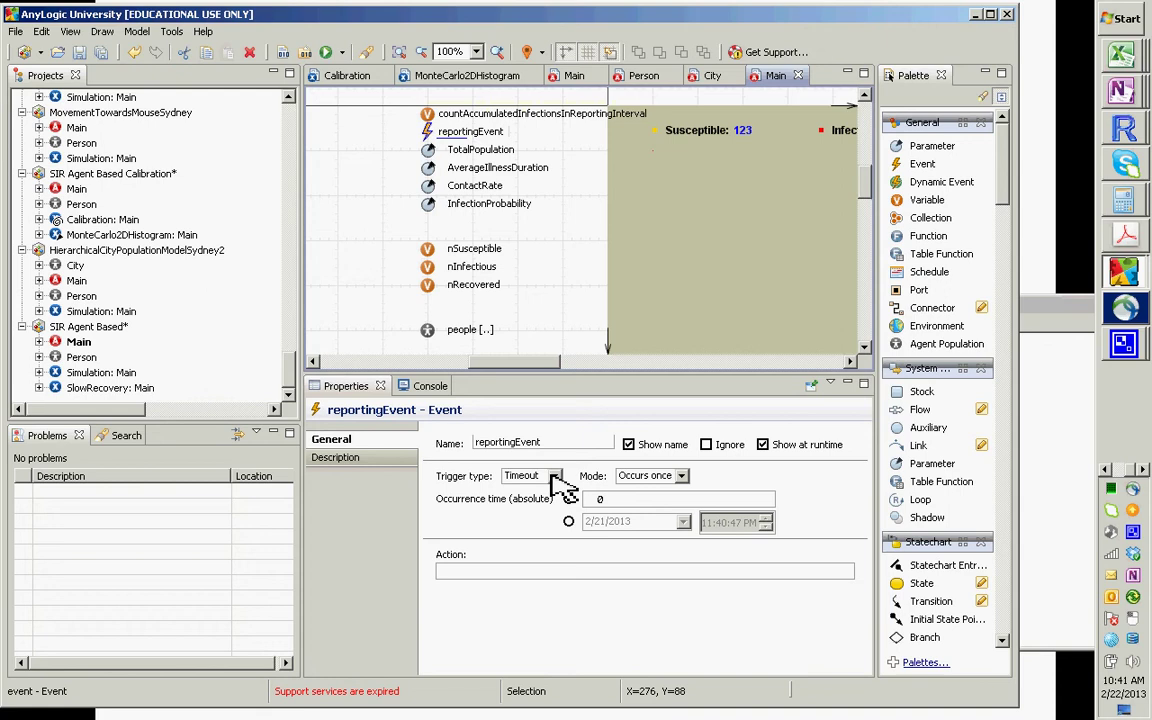
- Make reportingEvent's timeout cyclic with a recurrence time of 7.0
left_click(681, 476)
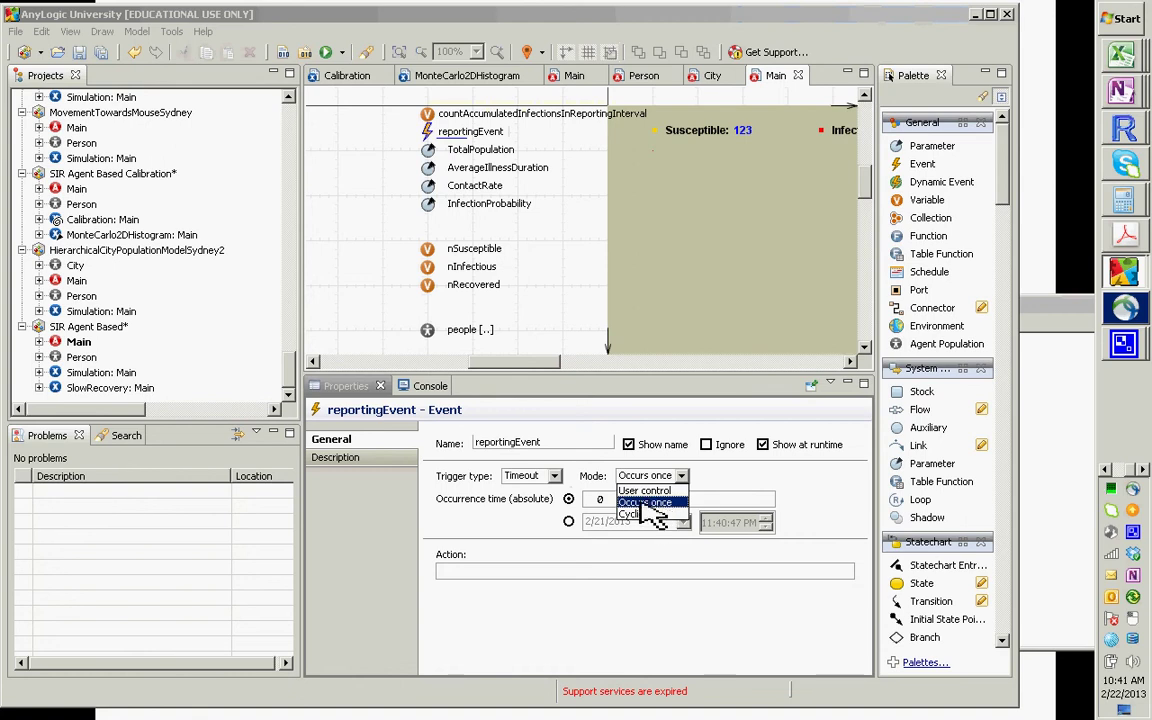
left_click(648, 516)
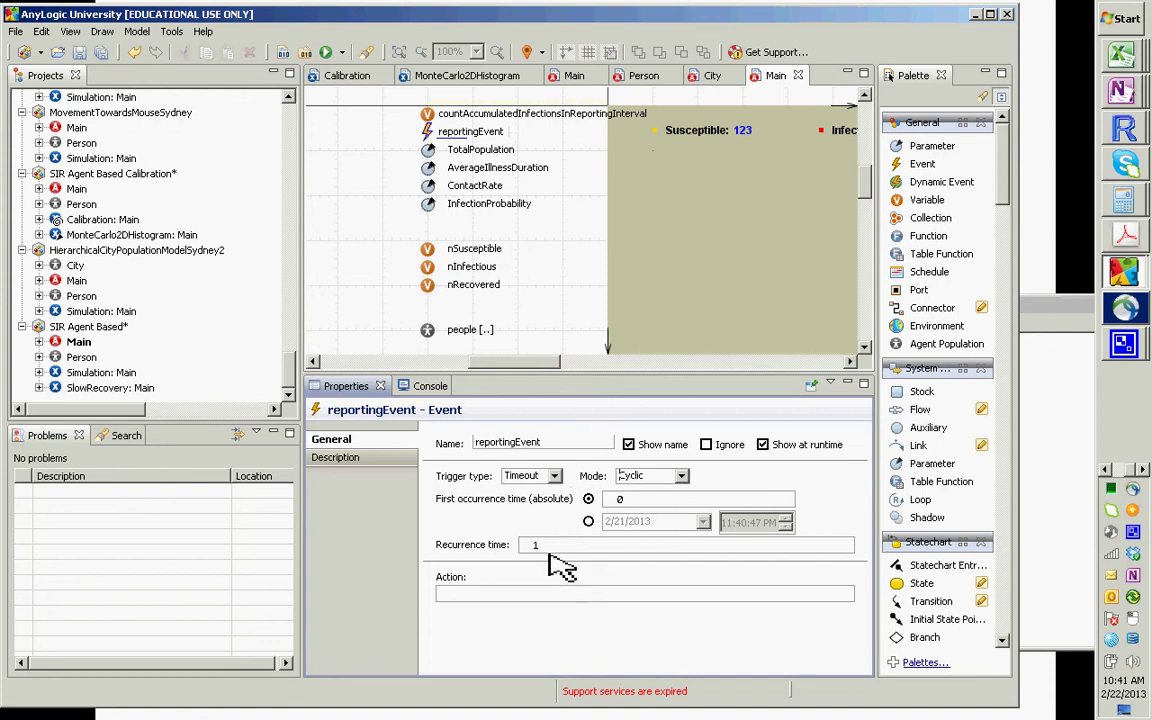
left_click(540, 596)
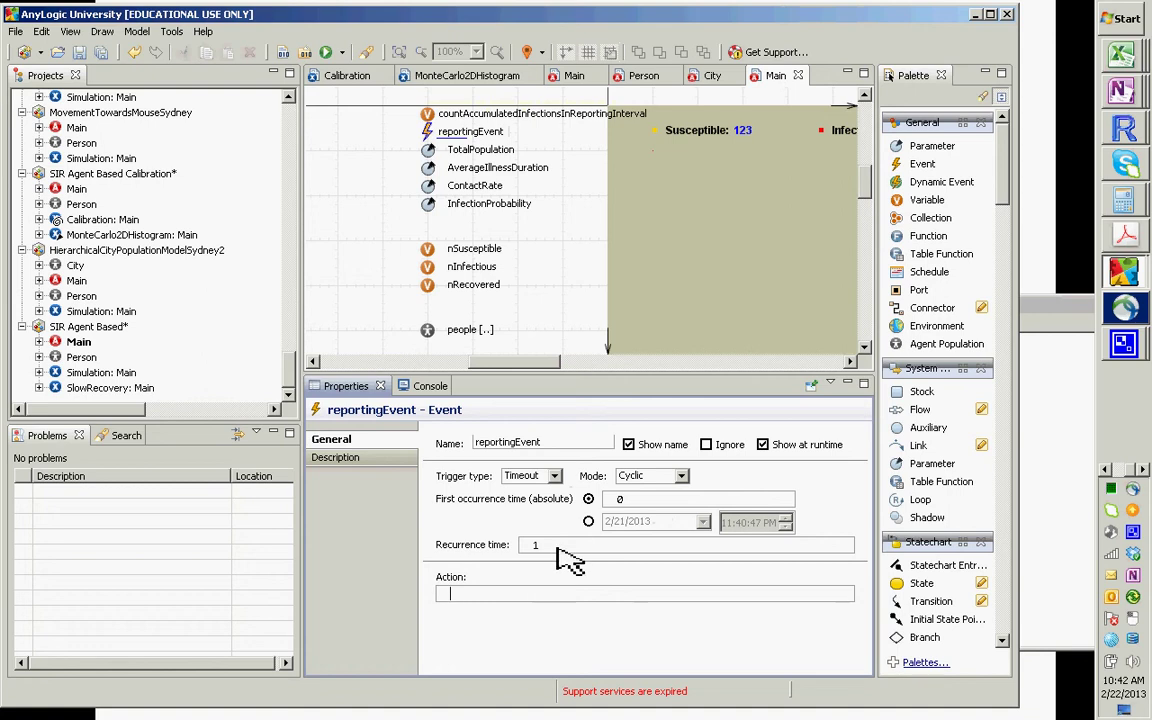
double_click(535, 545)
type("7")
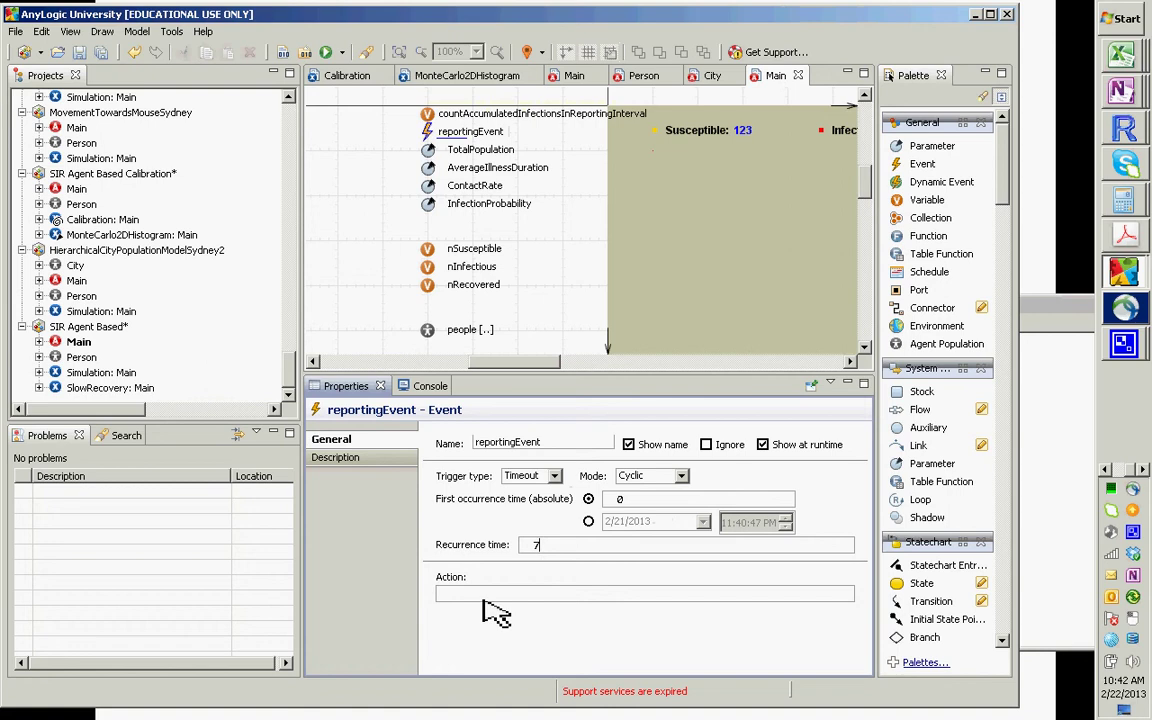
type(".0")
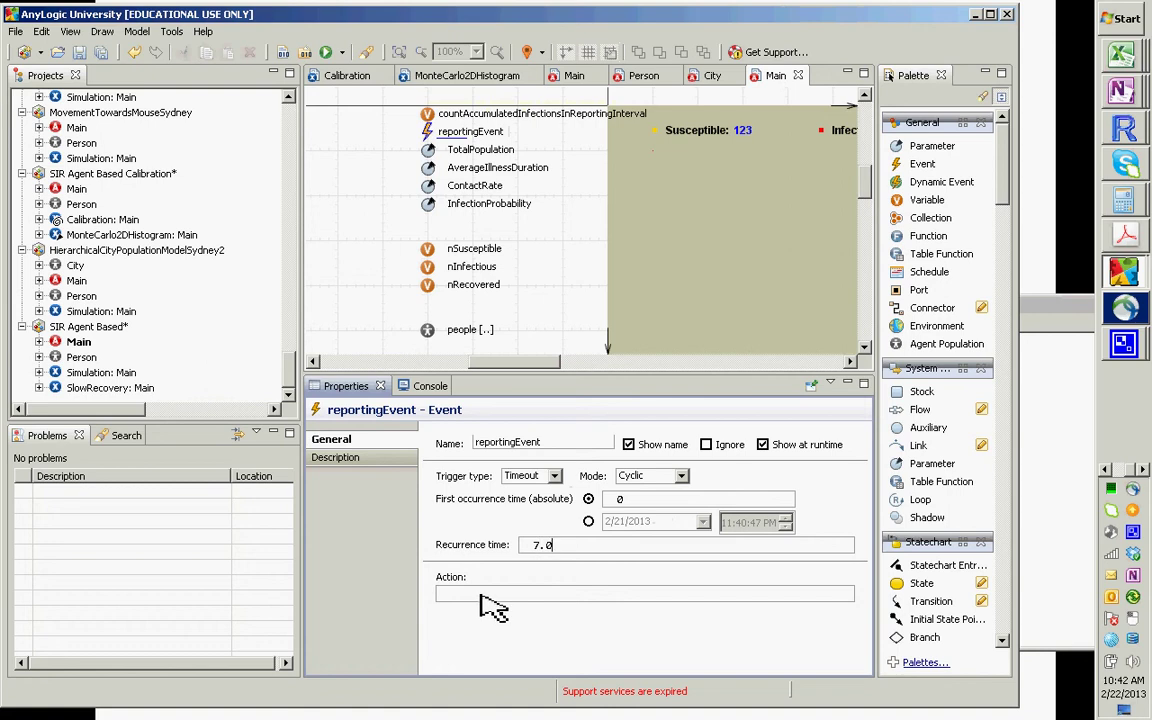
- Enter the reportingEvent action traceln("Count of infections in previous week = " + countAccumulatedInfectionsInReportingInterval);
left_click(482, 597)
type("traceln(\"Count of infections in ")
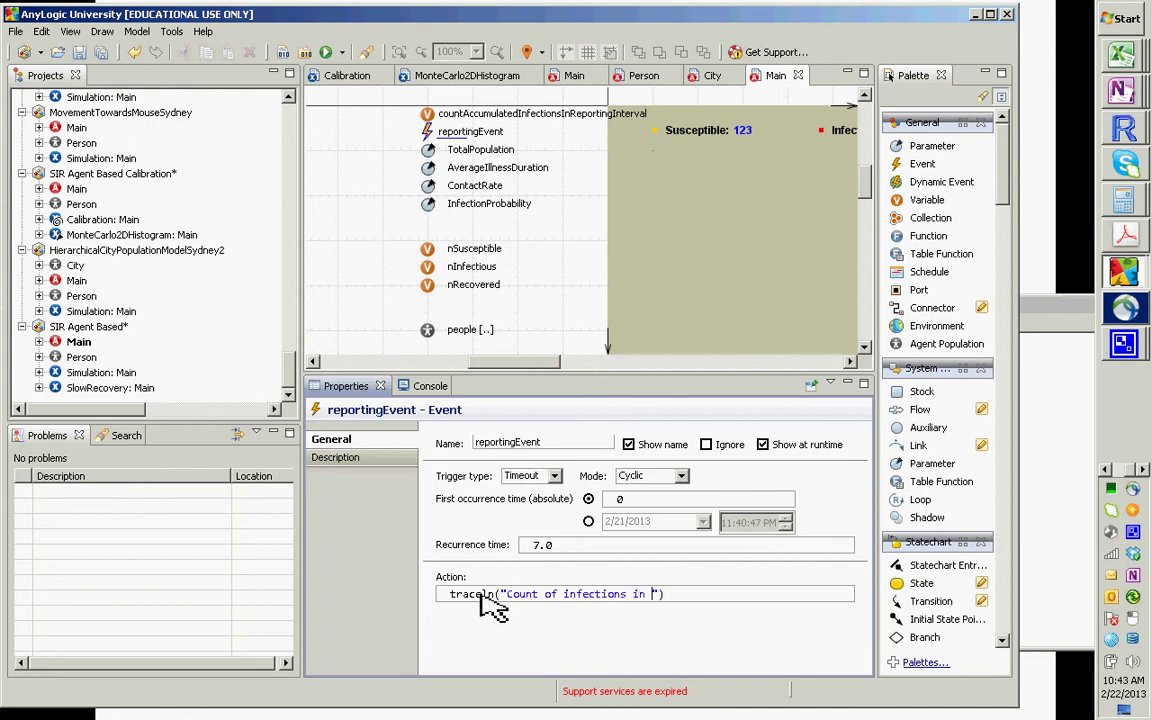
type("previoiu")
key("BackSpace")
key("BackSpace")
type("us week = \" +")
type("count")
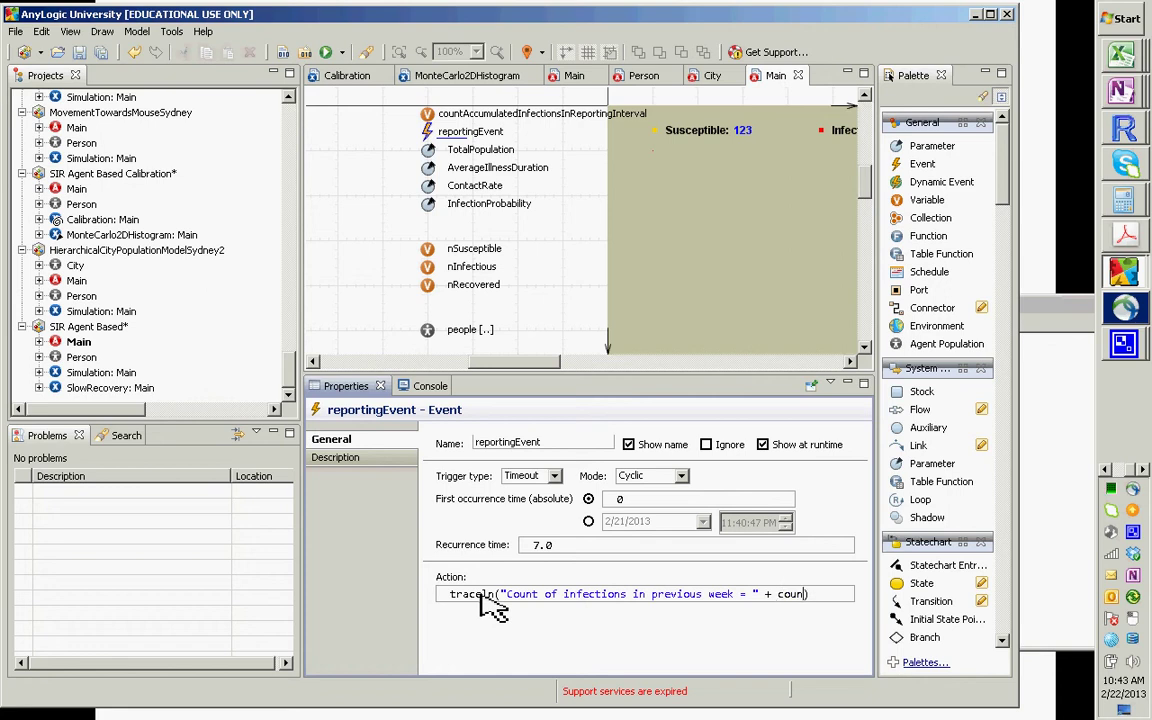
key("ctrl+space")
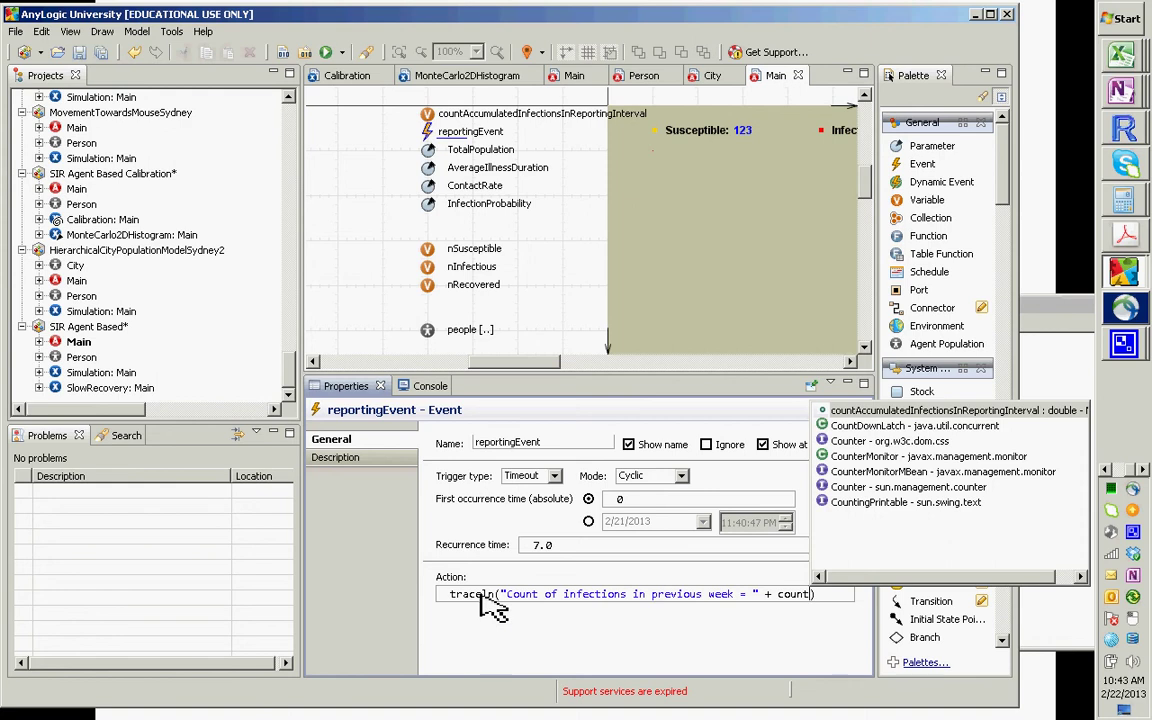
key("Return")
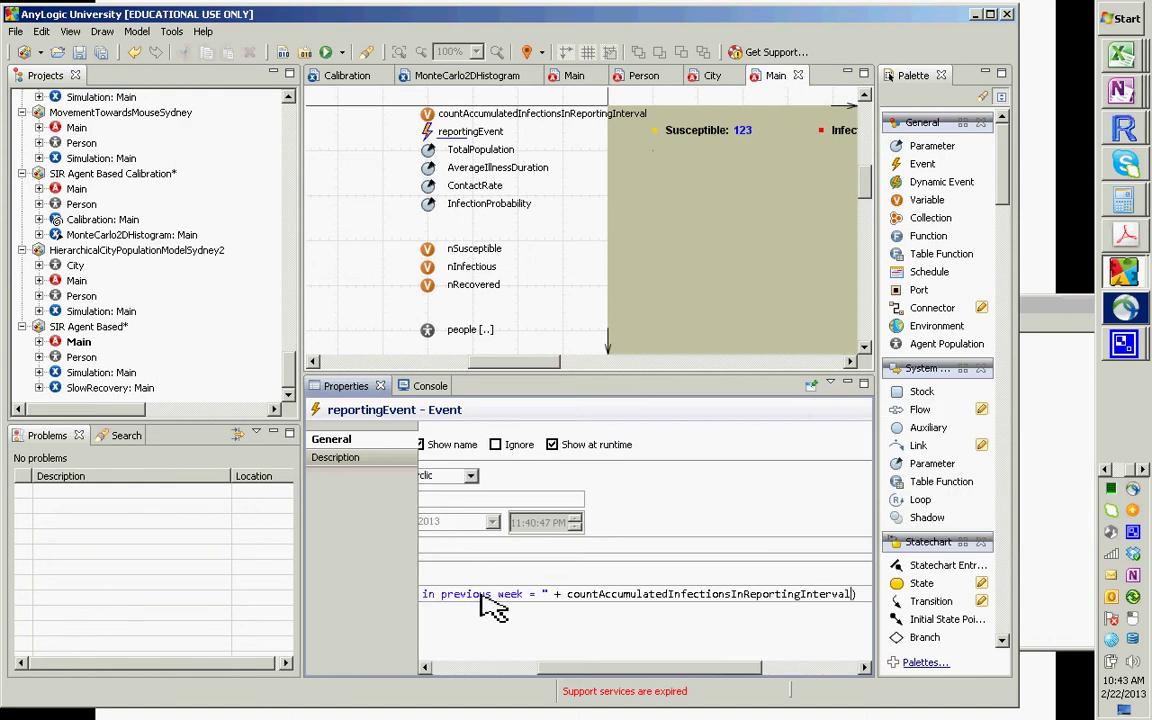
key("End")
type(";")
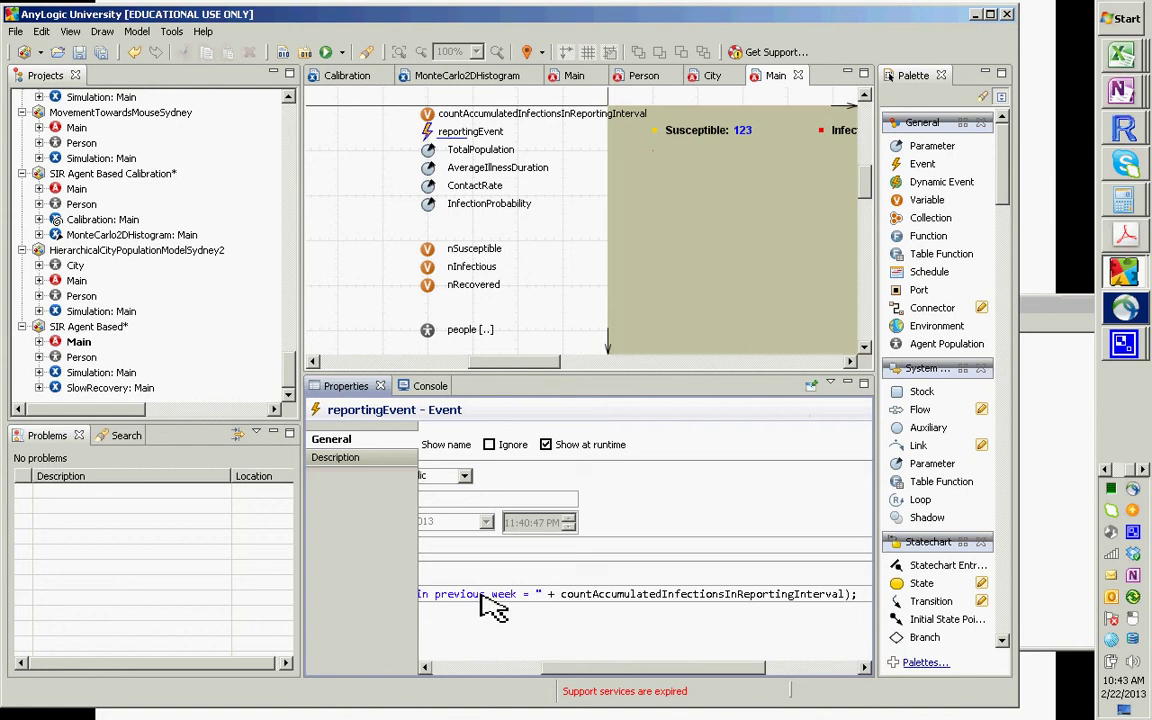
- View the code-completion suggestions at the counter variable's name in reportingEvent's action code and dismiss them
key("ctrl+Left")
key("ctrl+Left")
key("Right")
key("ctrl+space")
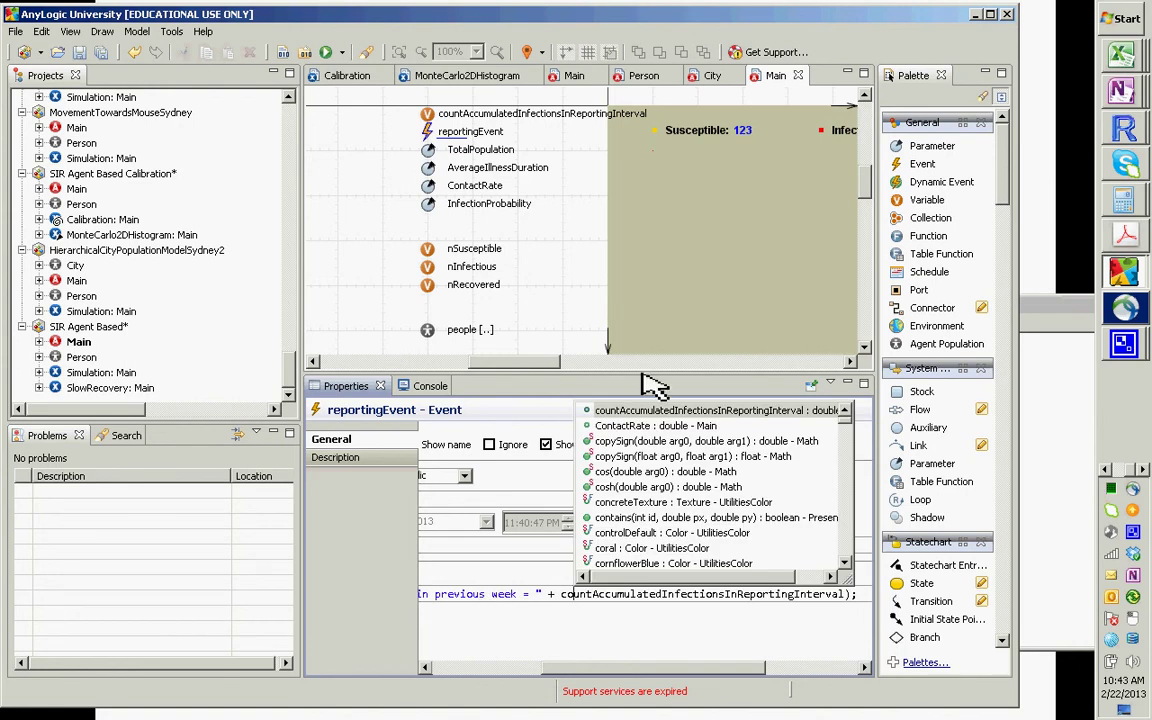
key("Escape")
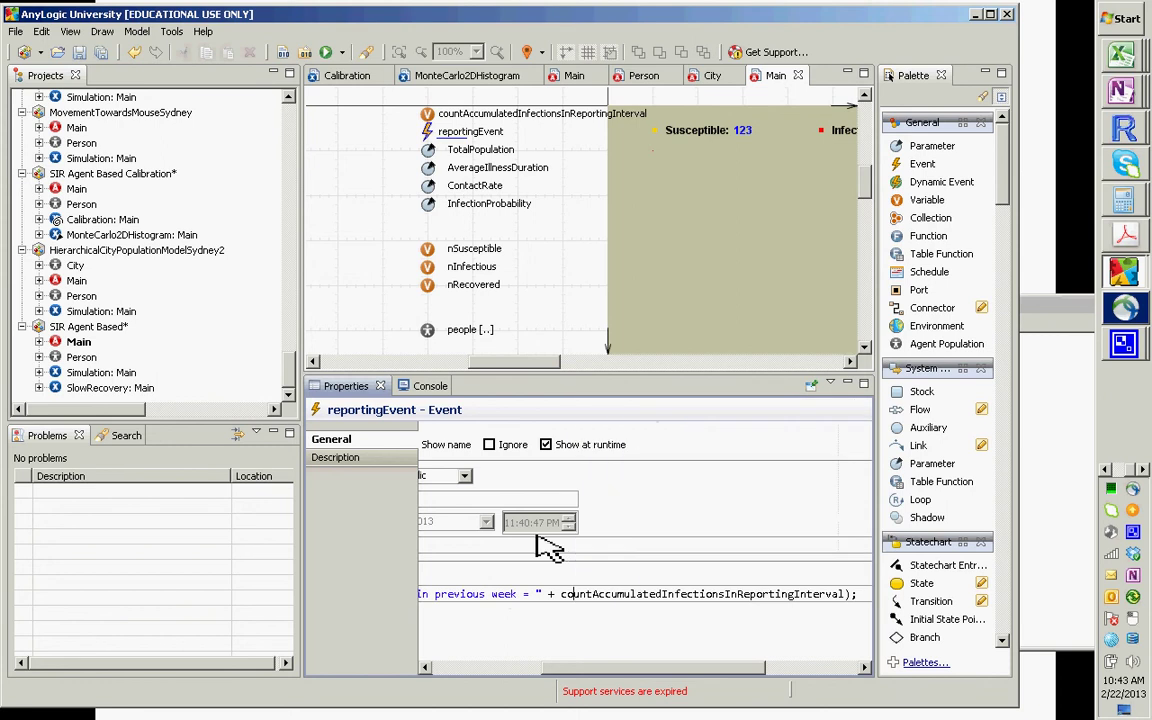
- Add the line countAccumulatedInfectionsInReportingInterval = 0; below the traceln statement in reportingEvent's action code
key("Down")
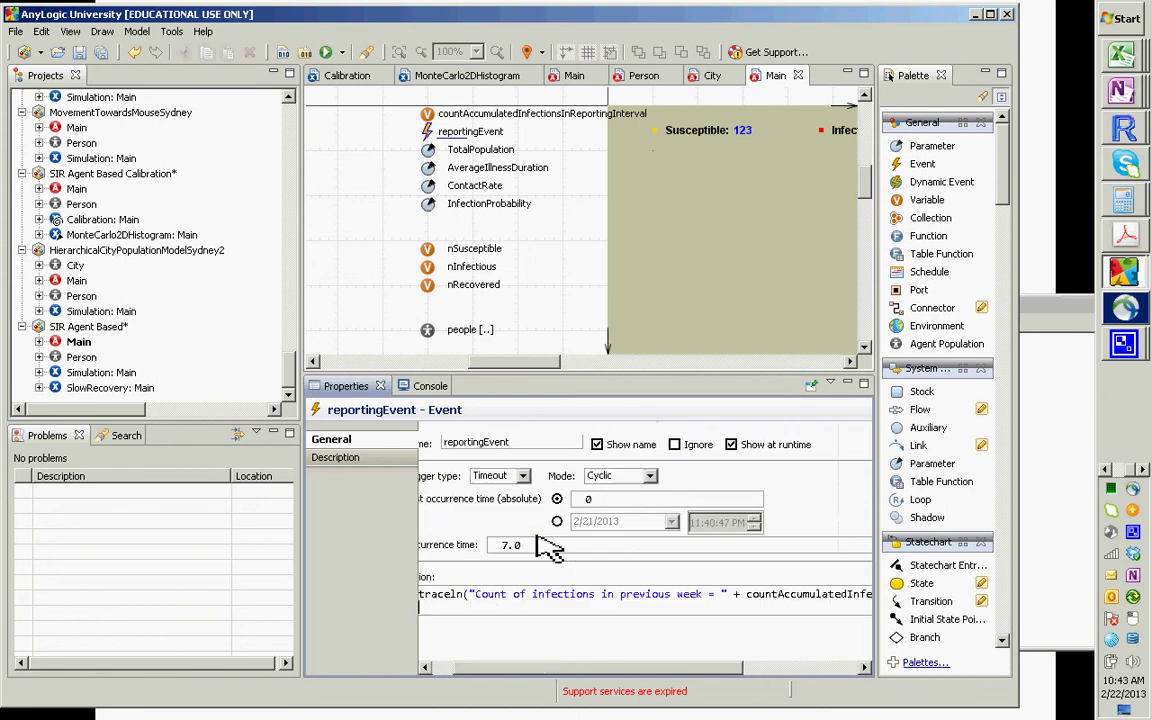
key("Up")
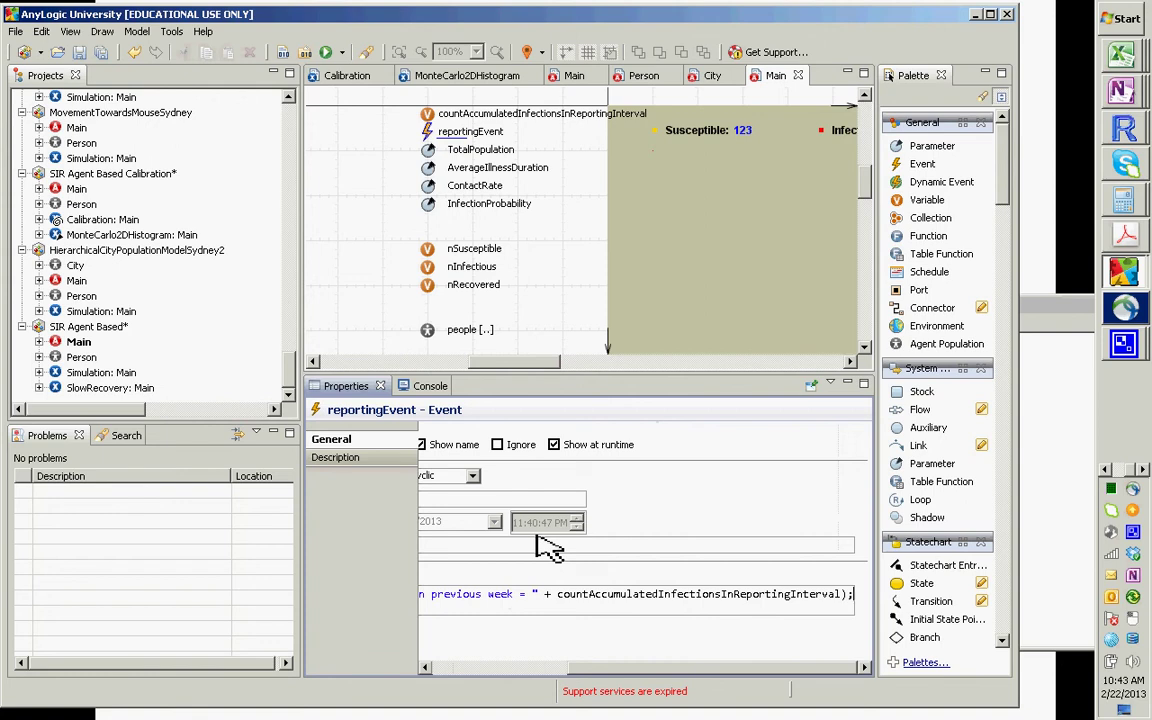
scroll(540, 545, "left", 5)
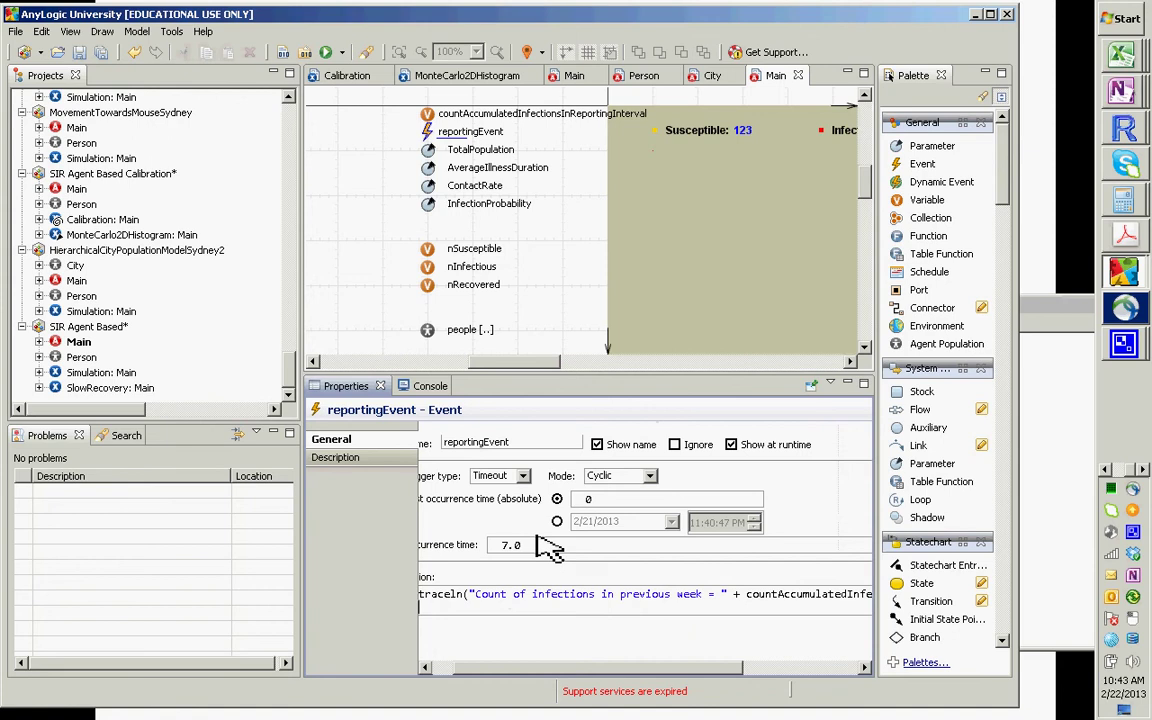
key("Up")
key("End")
key("Left")
key("Left")
key("ctrl+shift+Left")
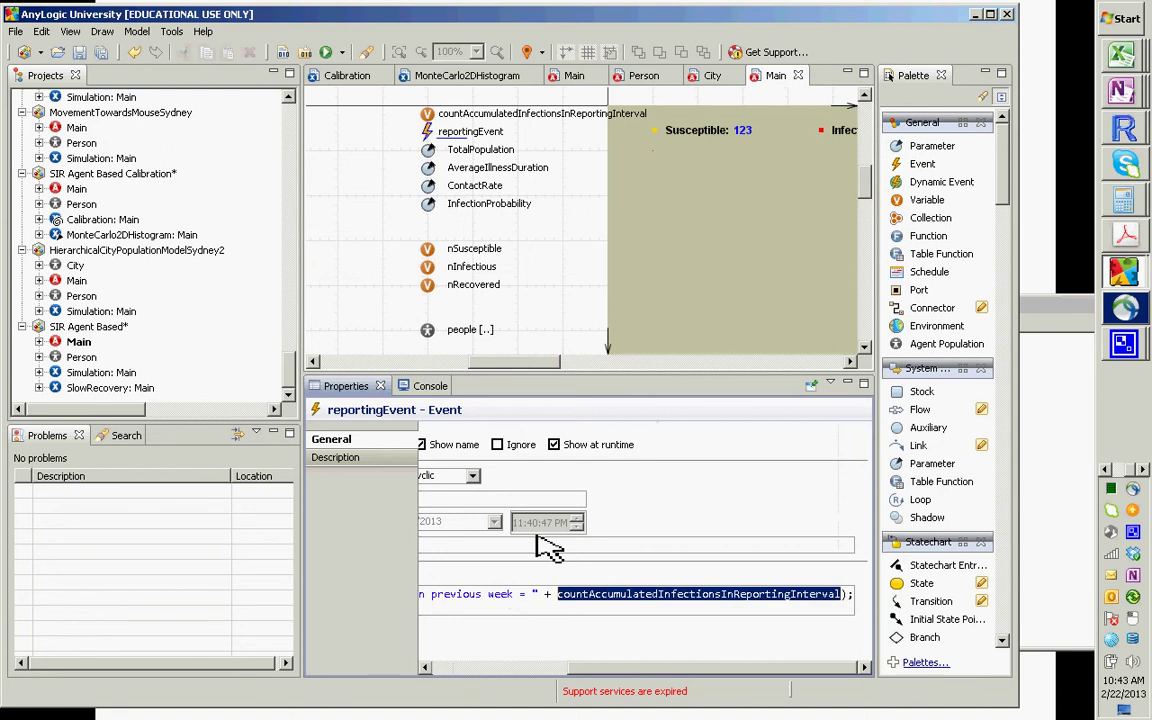
key("Down")
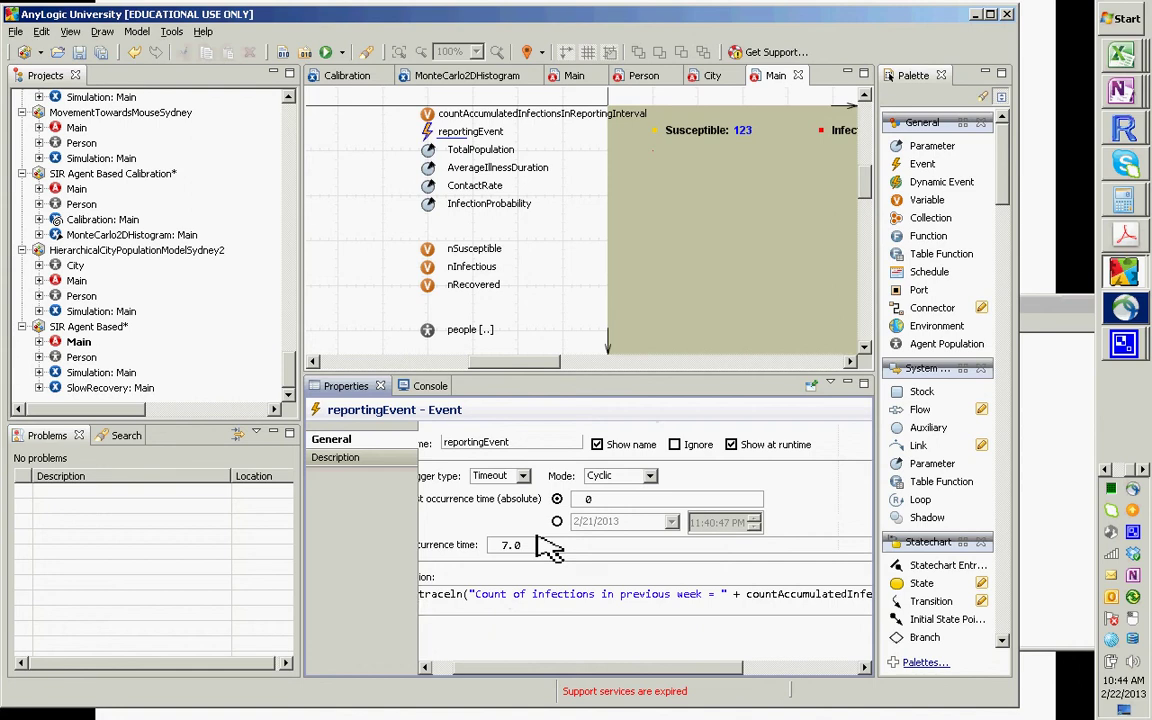
key("alt+Tab")
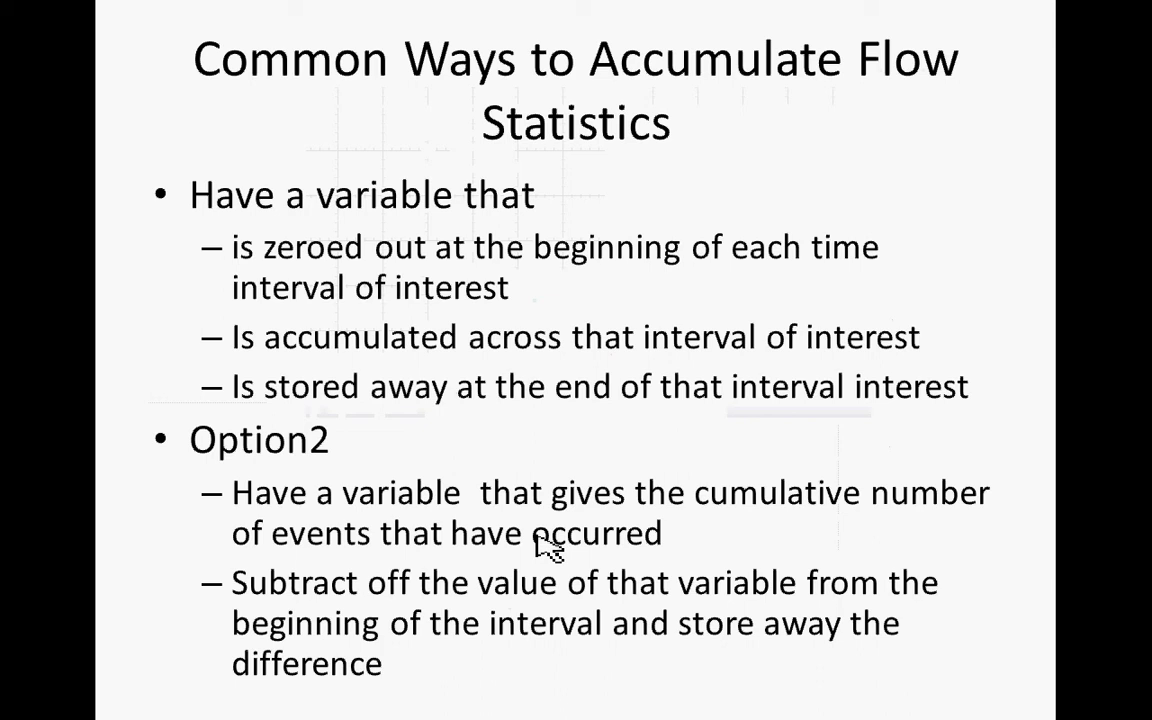
key("alt+Tab")
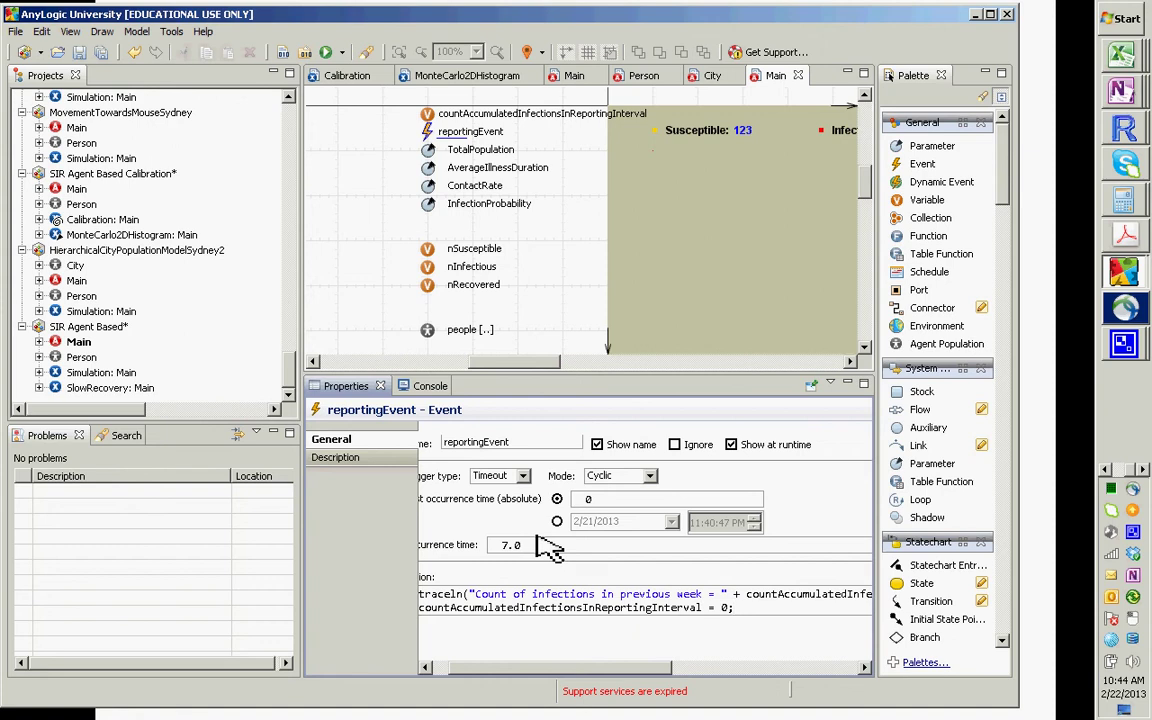
- Copy the counter variable's name from the reset line in reportingEvent's action code
key("Left")
key("Left")
key("Left")
key("Left")
key("Left")
key("shift+Home")
key("ctrl+c")
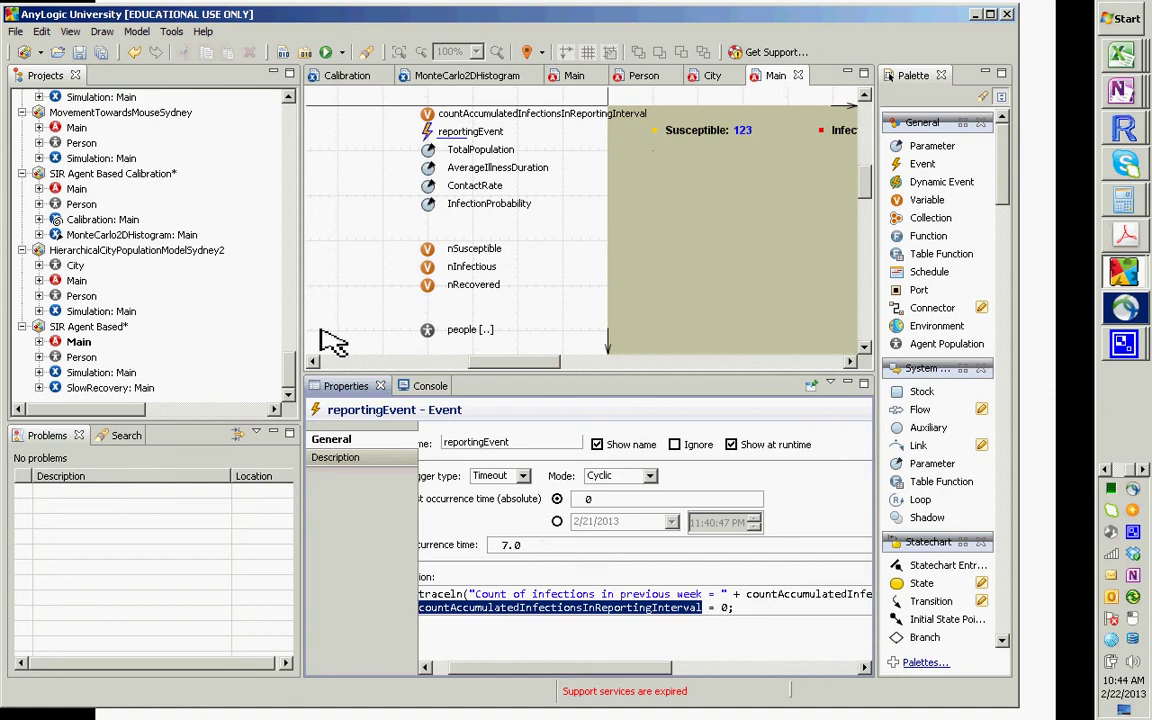
- In the SIR Agent Based model's Person class, enter this.get_Main().countAccumulatedInfectionsInReportingInterval as the Infection transition's action
double_click(80, 357)
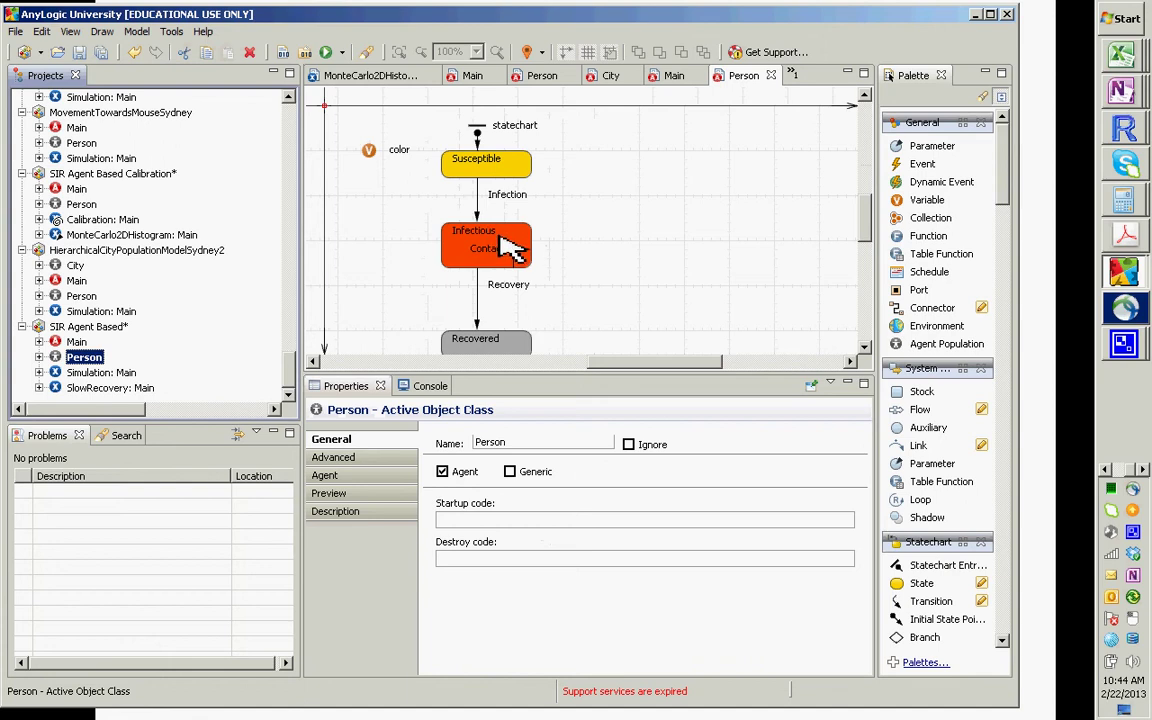
left_click(478, 222)
left_click(477, 213)
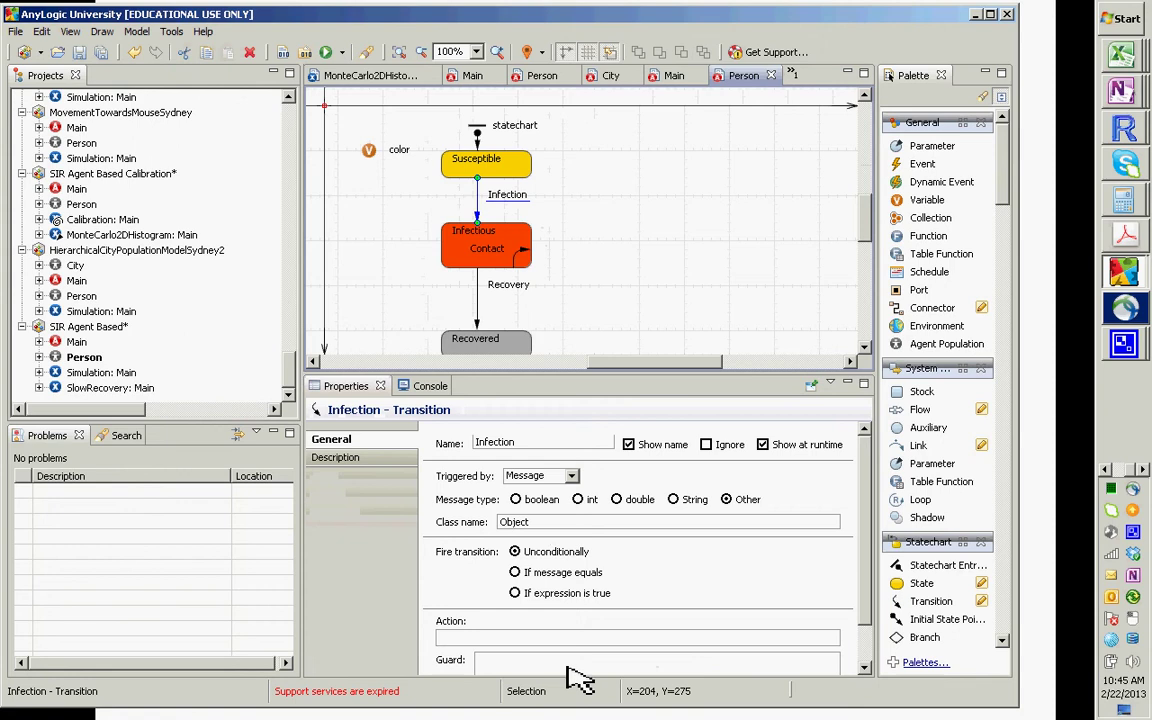
left_click(522, 637)
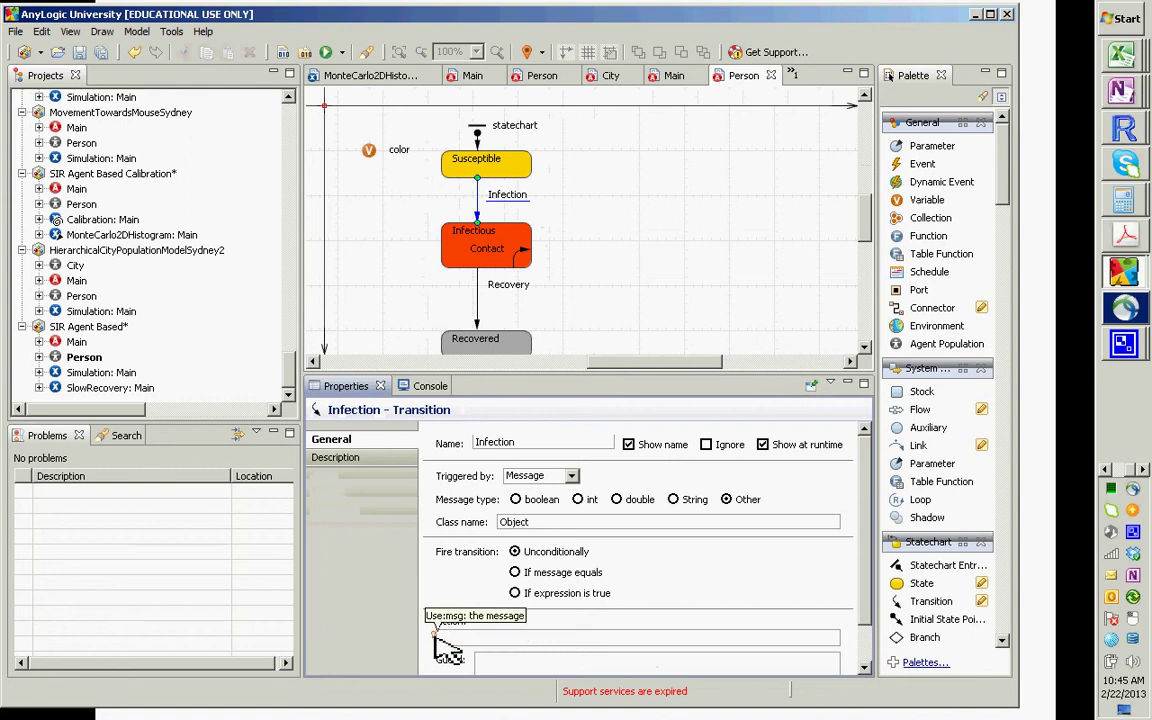
key("ctrl+v")
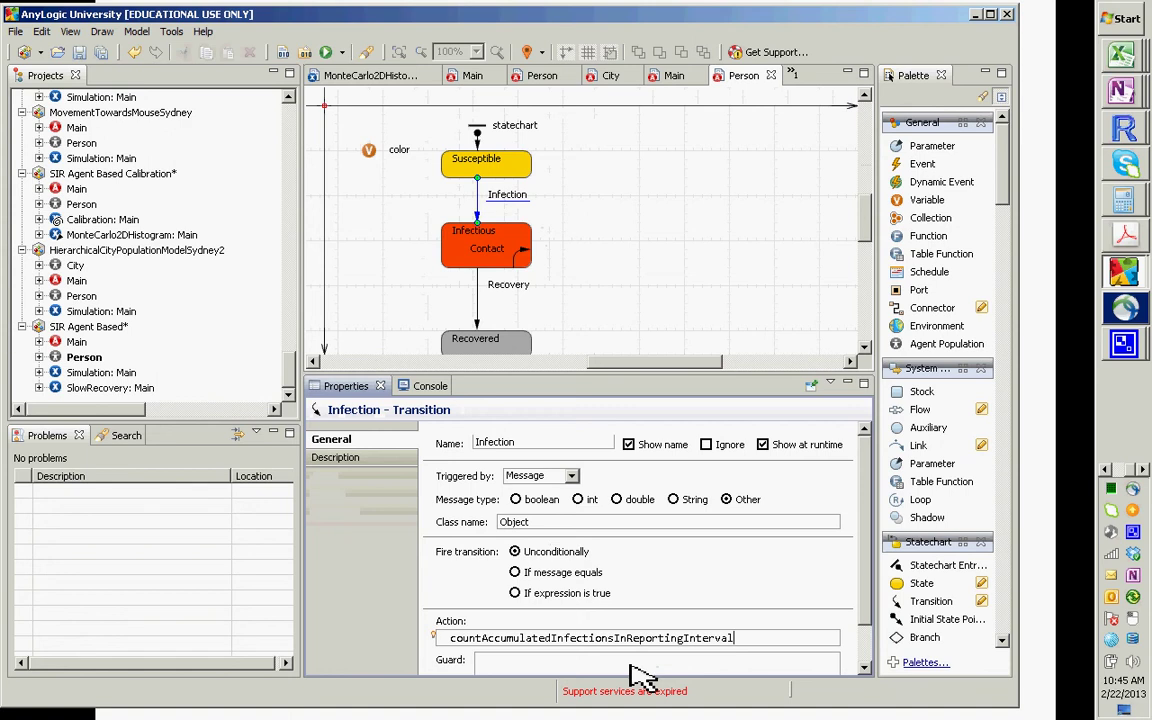
key("ctrl+a")
key("ctrl+x")
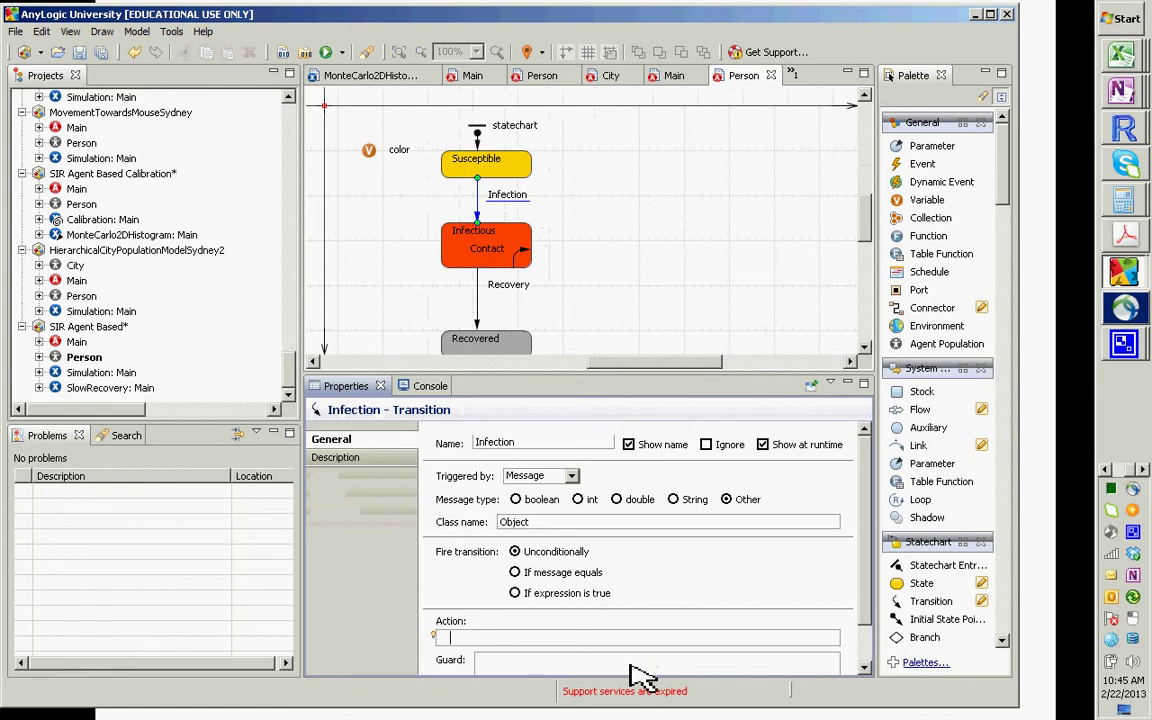
type("this.")
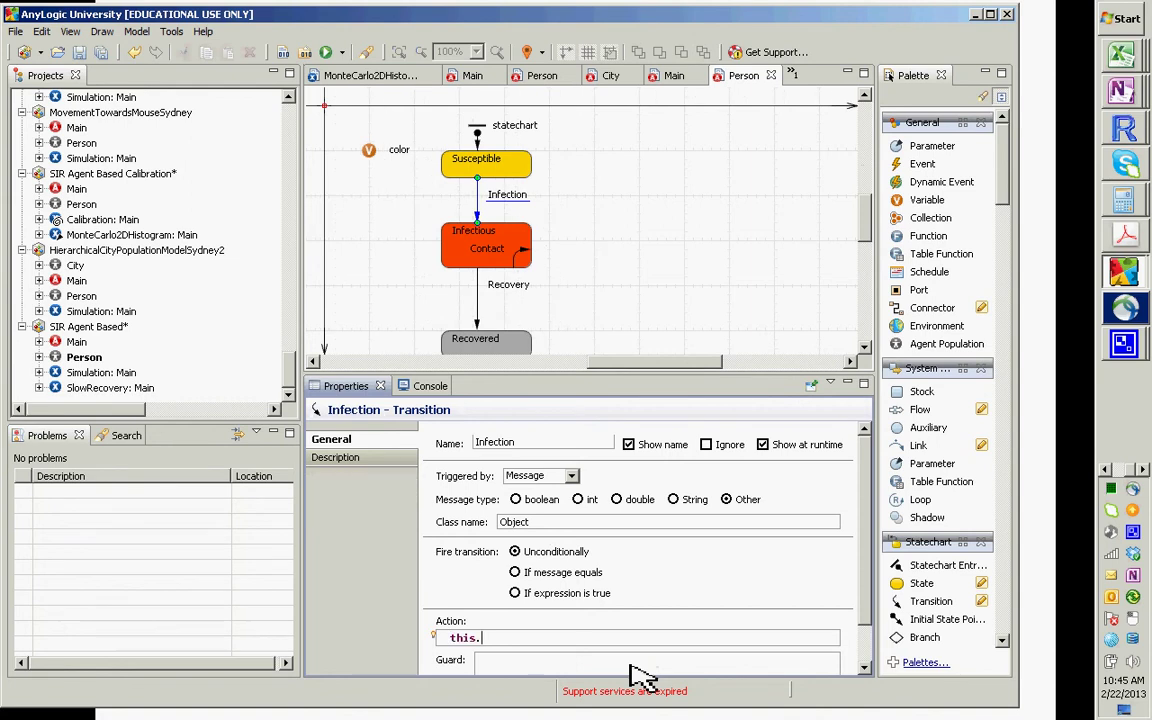
type("get_Main().")
key("ctrl+v")
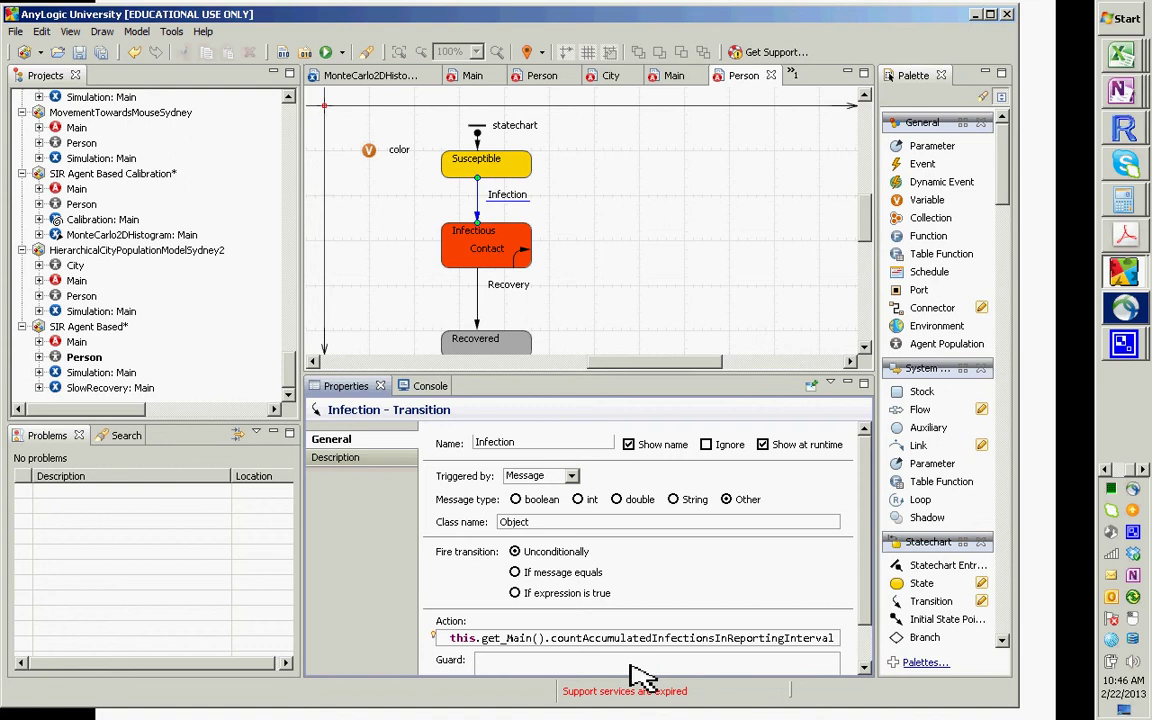
- Extend the Infection action with = this.get_Main().countAccumulatedInfectionsInReportingInterval + 1
type("=")
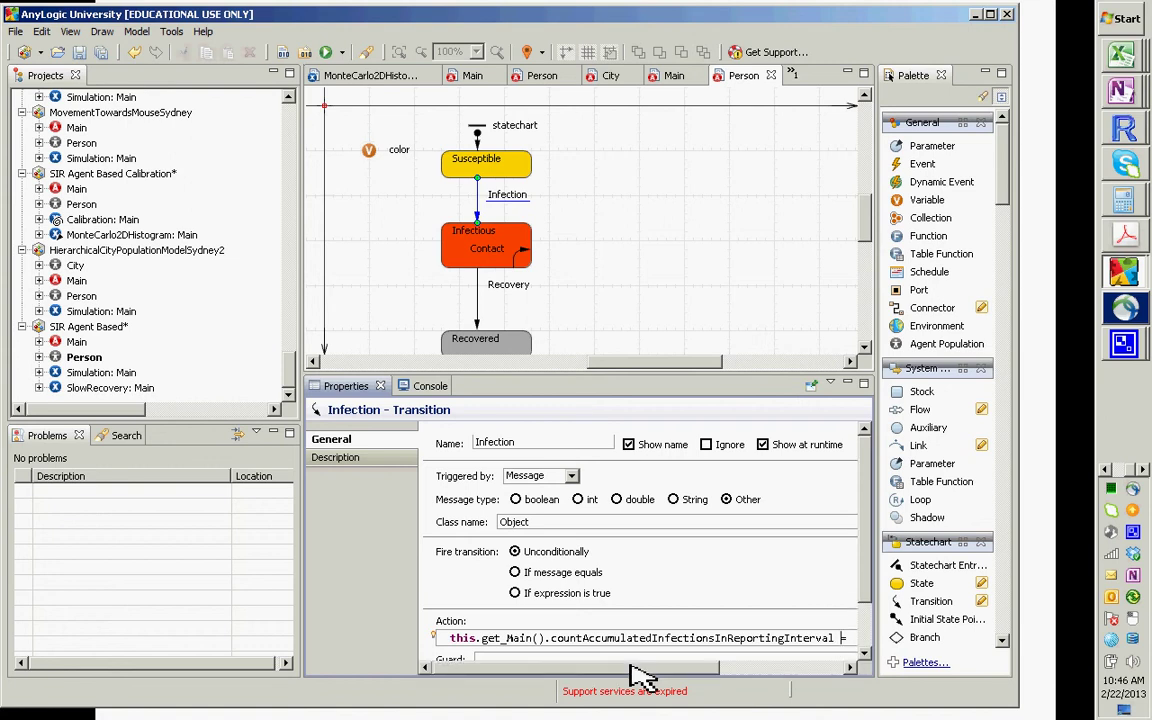
key("Left")
key("shift+Home")
key("ctrl+c")
key("End")
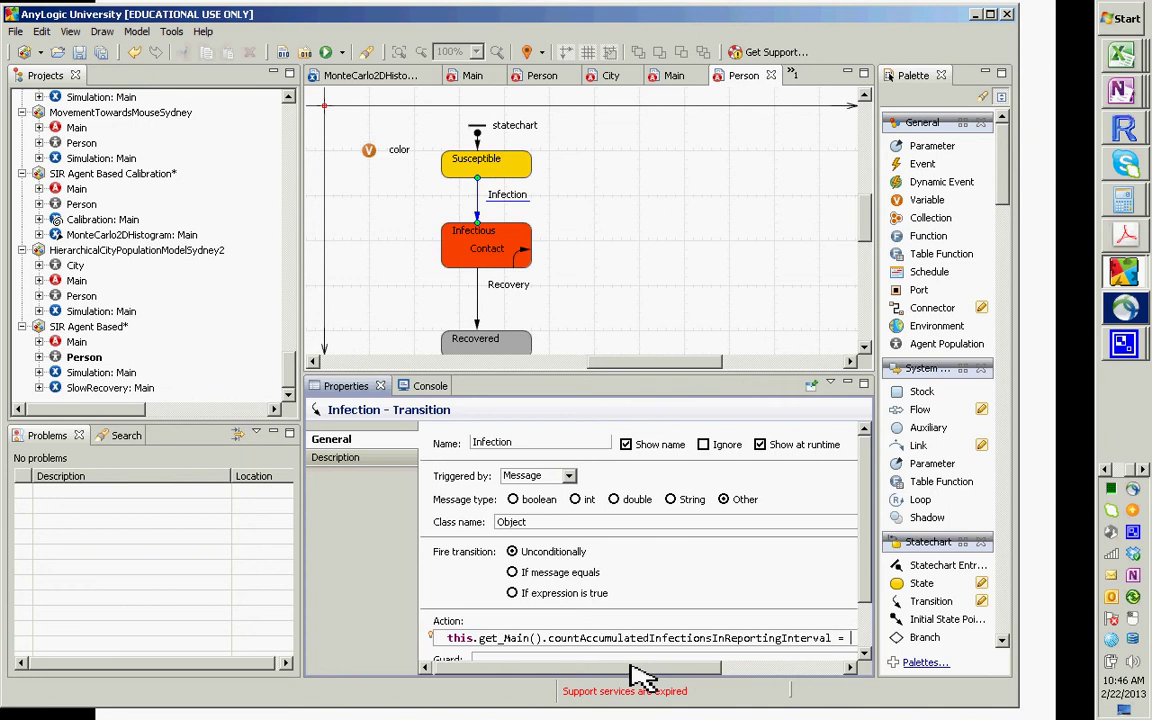
key("ctrl+v")
type("+ 1")
- Replace the assignment part of the Infection action with the increment ++; directly behind the first counter variable name
key("ctrl+shift+Left")
key("ctrl+shift+Left")
key("ctrl+shift+Left")
key("ctrl+shift+Left")
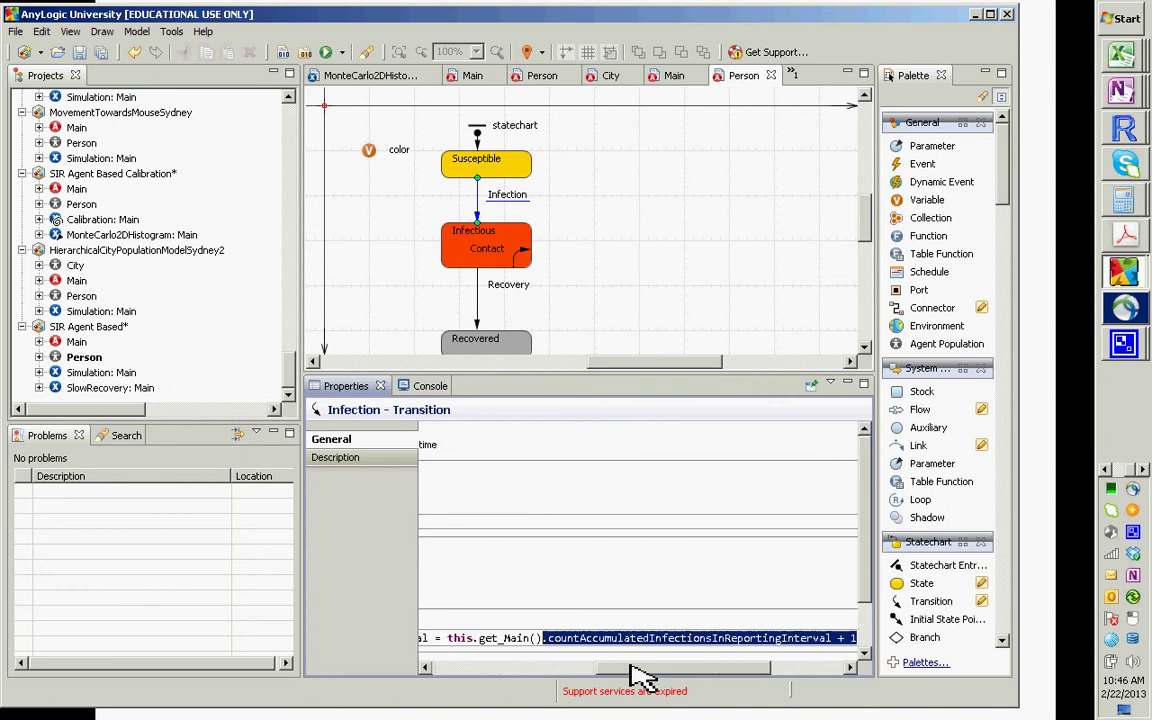
key("ctrl+shift+Left")
key("ctrl+shift+Left")
key("ctrl+shift+Left")
key("ctrl+shift+Left")
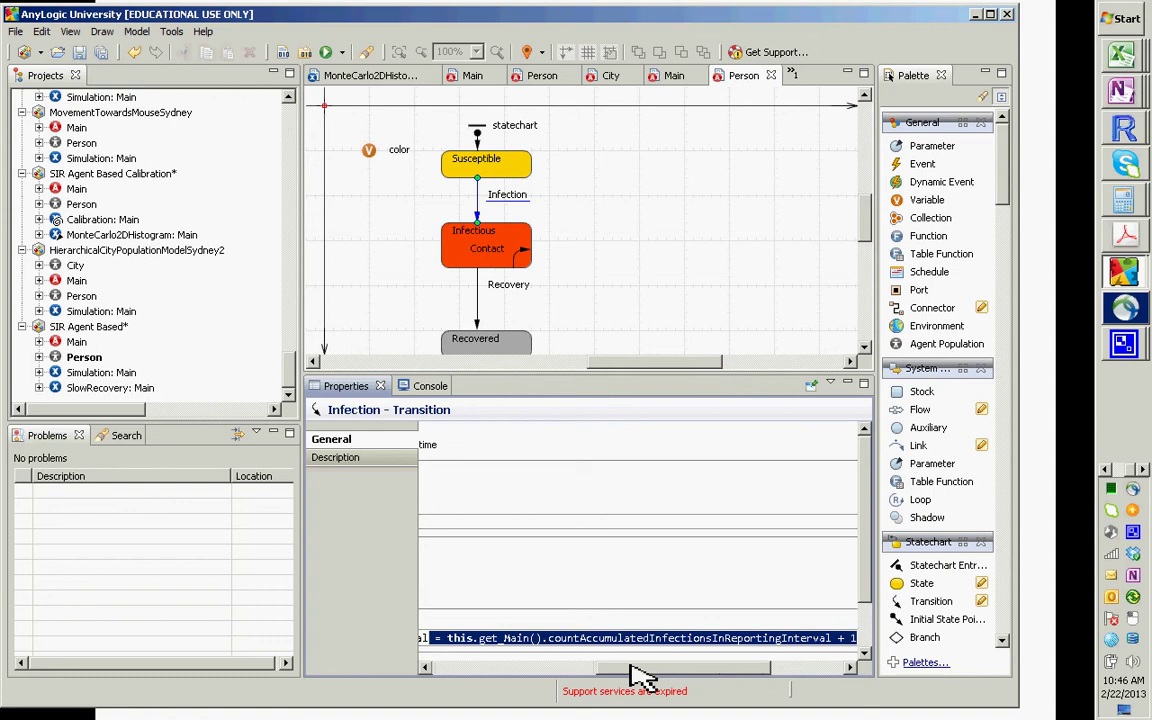
type("++;")
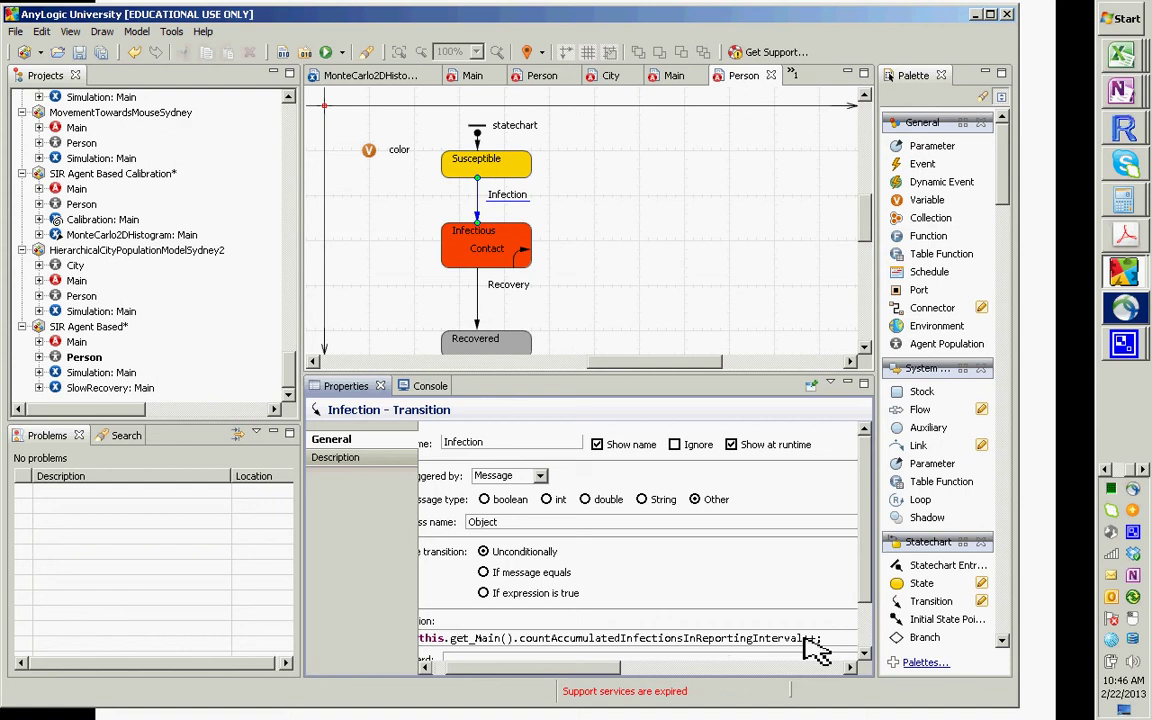
type(";")
key("Left")
key("Left")
key("Left")
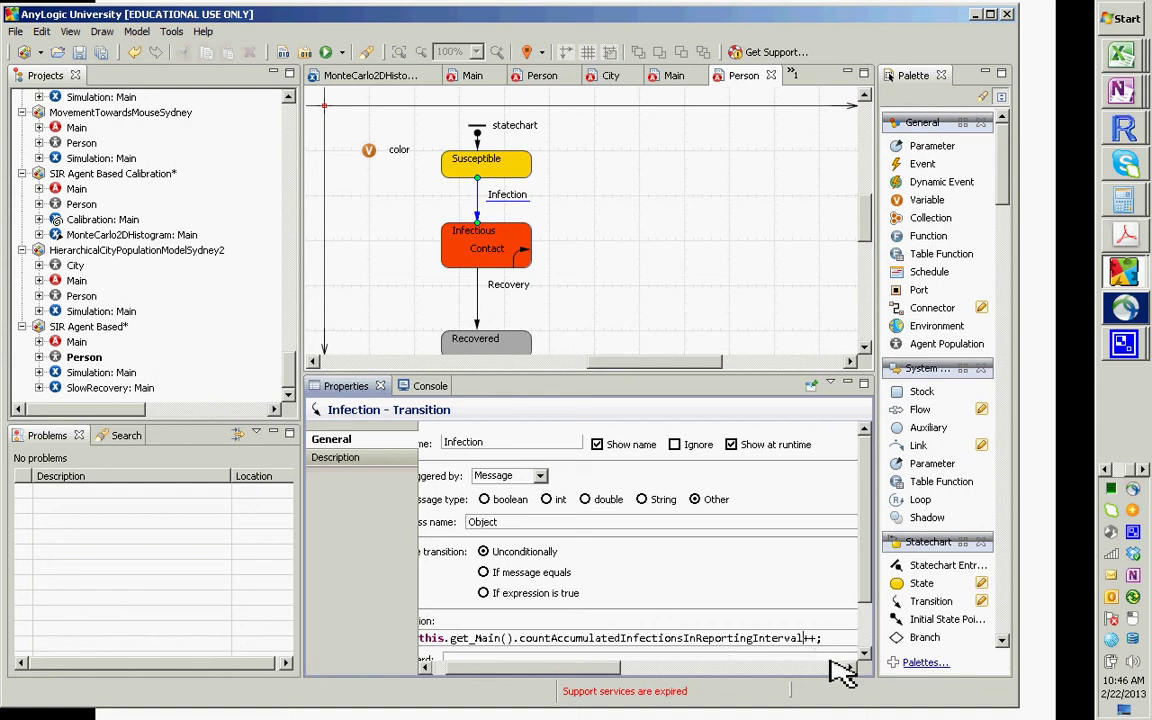
key("shift+Left")
key("Right")
key("Right")
key("Right")
key("shift+Right")
key("Right")
- Copy the full Infection action statement into Notepad over the variable name, widen the Notepad window to fit it, and return to AnyLogic
key("ctrl+a")
key("alt+Tab")
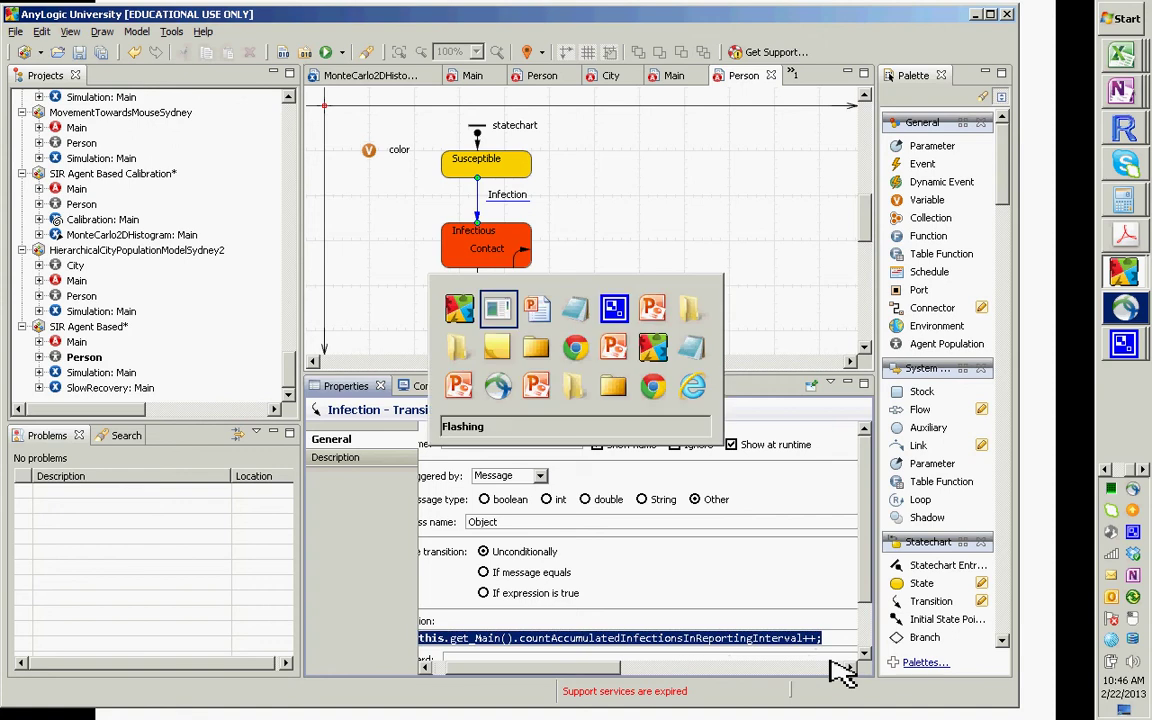
key("shift+Home")
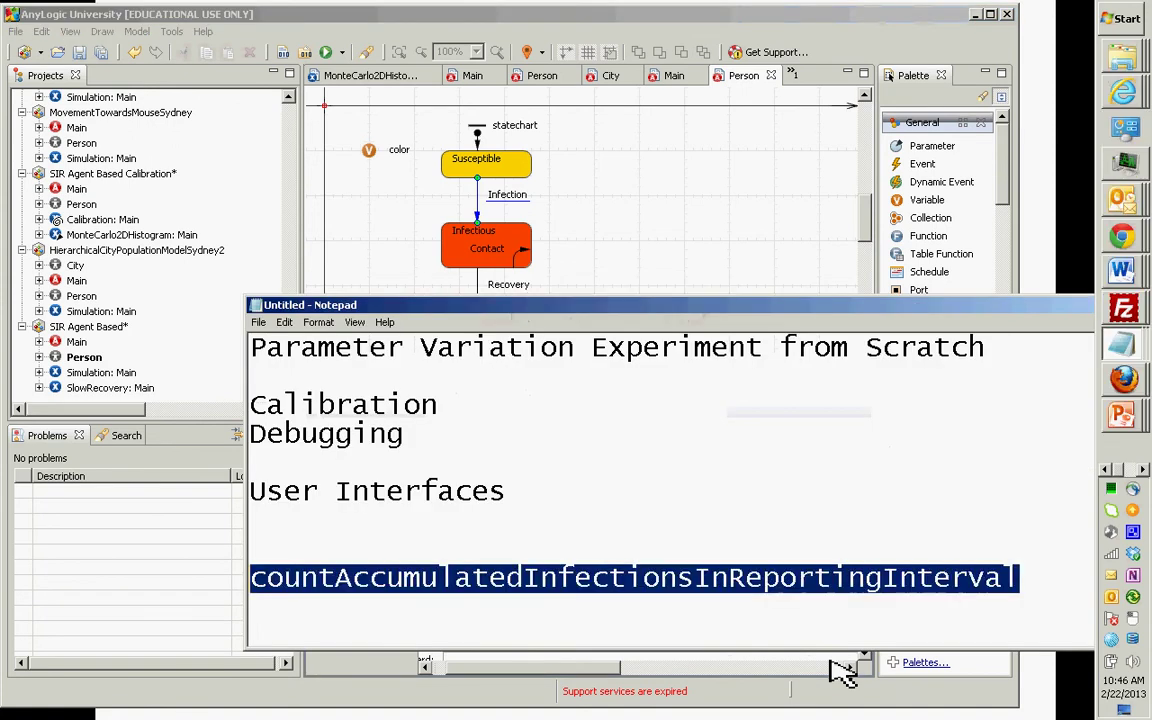
key("ctrl+v")
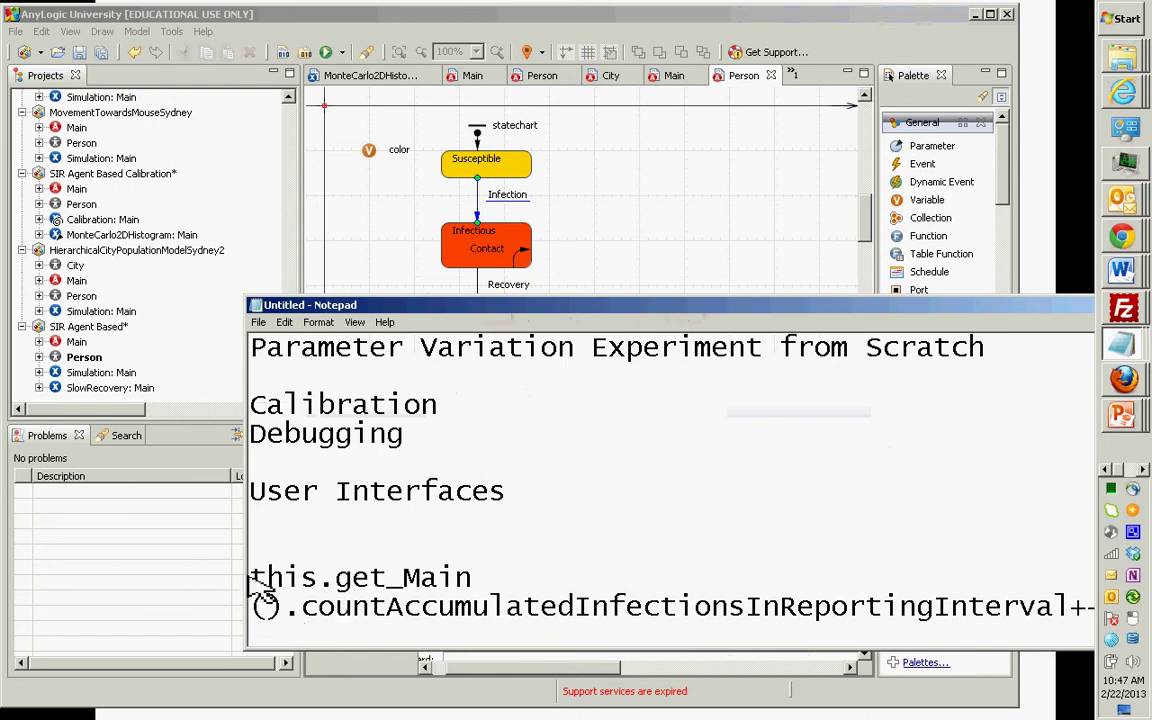
left_click_drag(245, 585, 97, 575)
type(";")
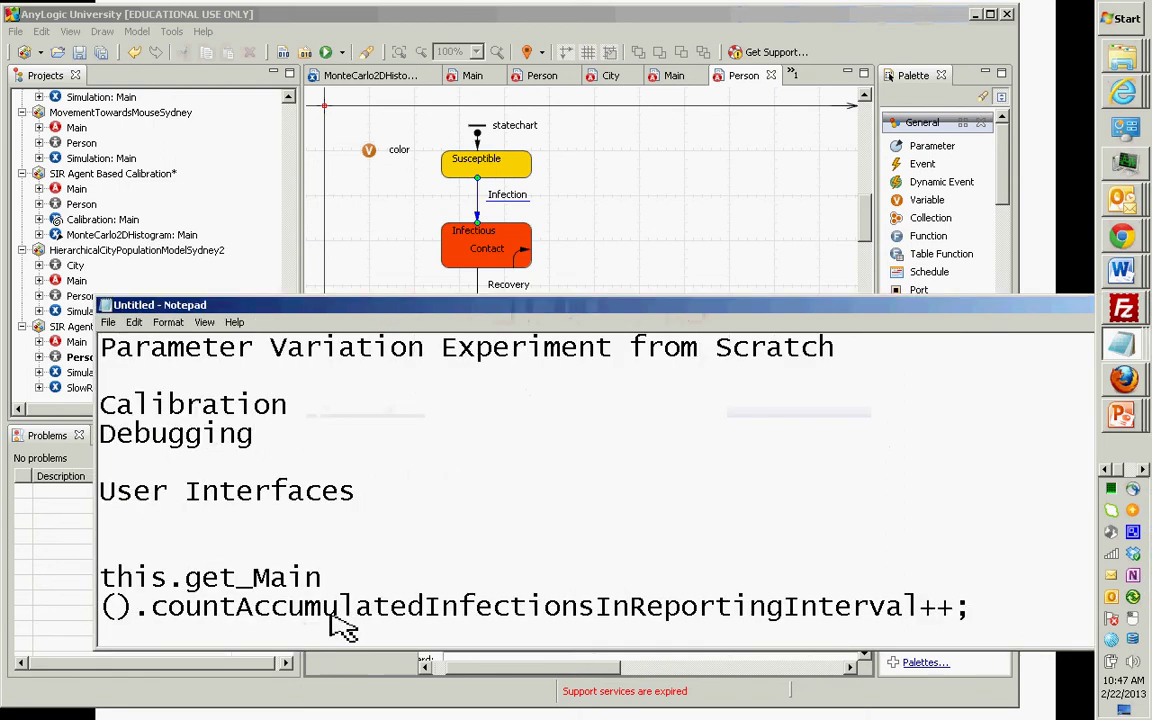
key("alt+Tab")
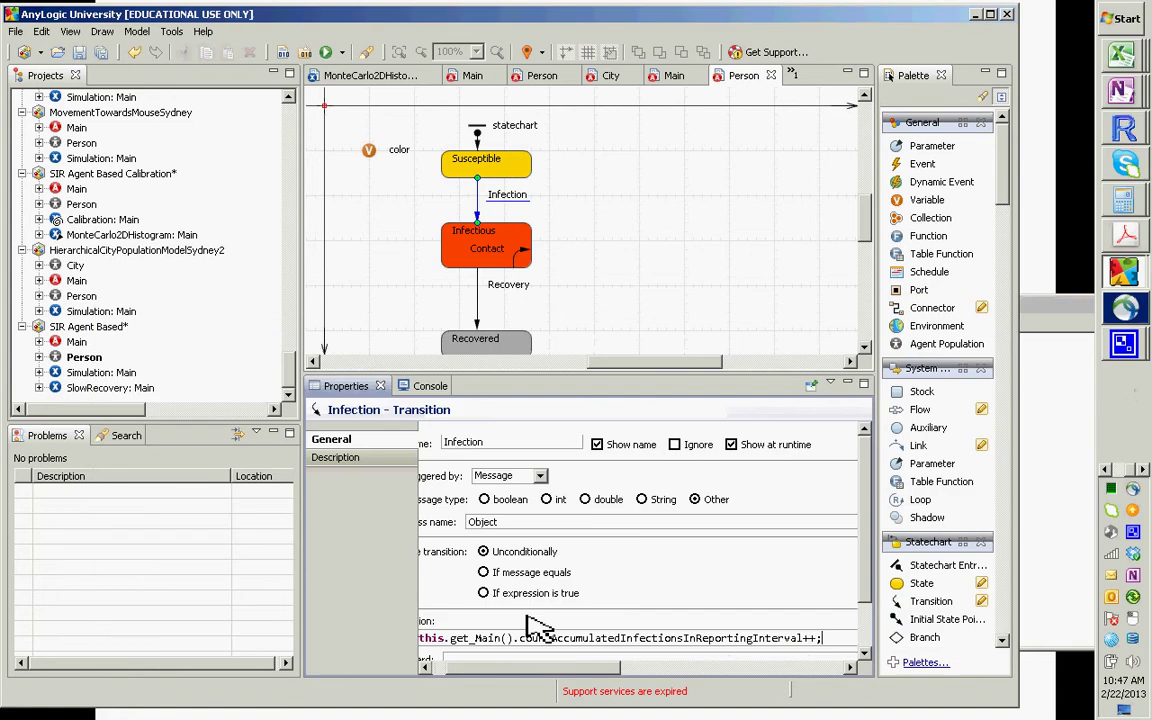
- Insert countAccumulatedInfectionsInReportingInterval through code completion after this.get_Main(). in the Infection action and delete the duplicate name
left_click(528, 620)
key("ctrl+space")
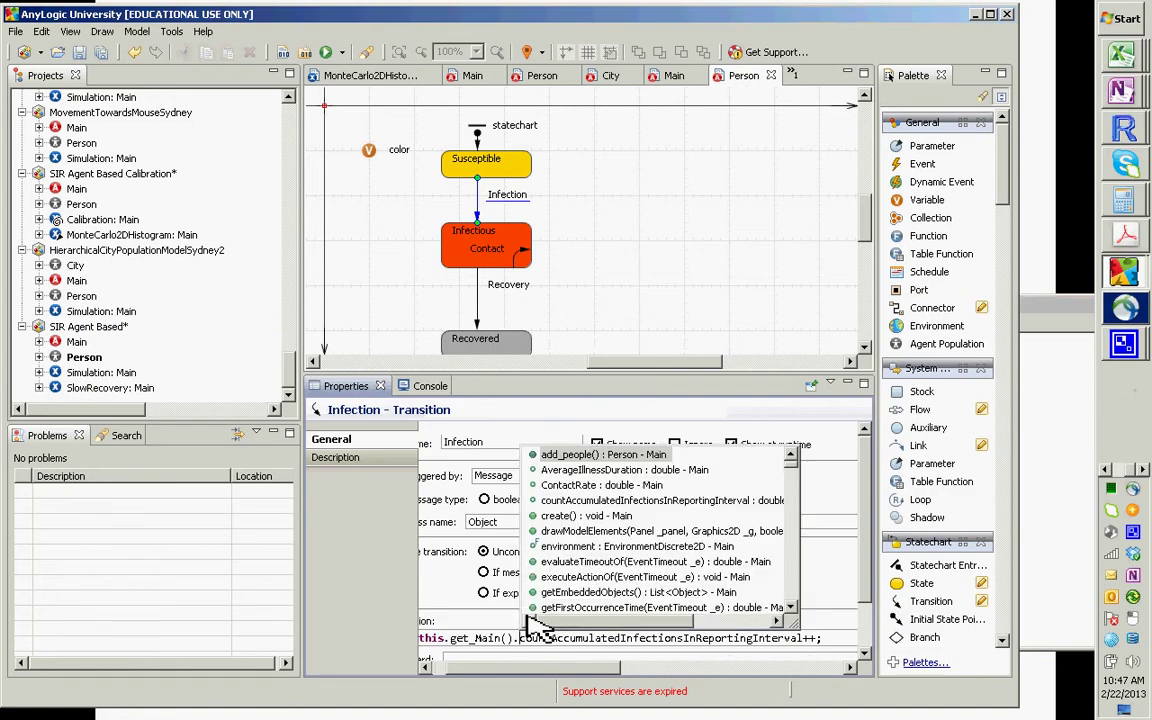
type("co")
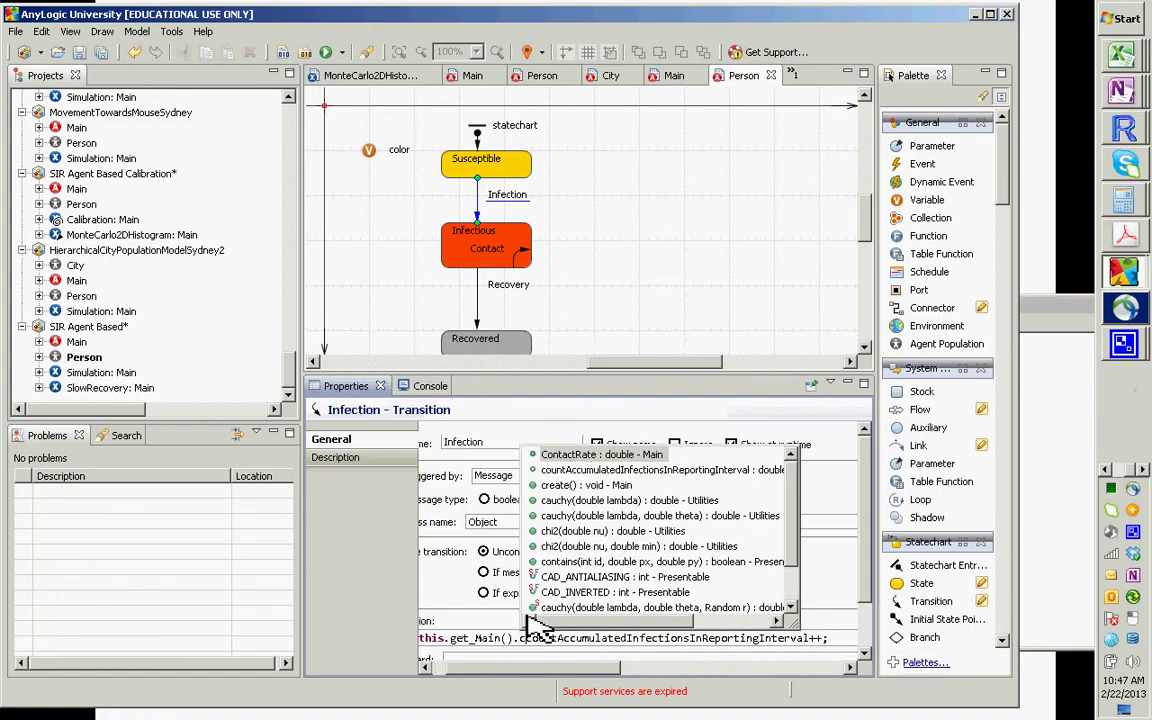
key("Return")
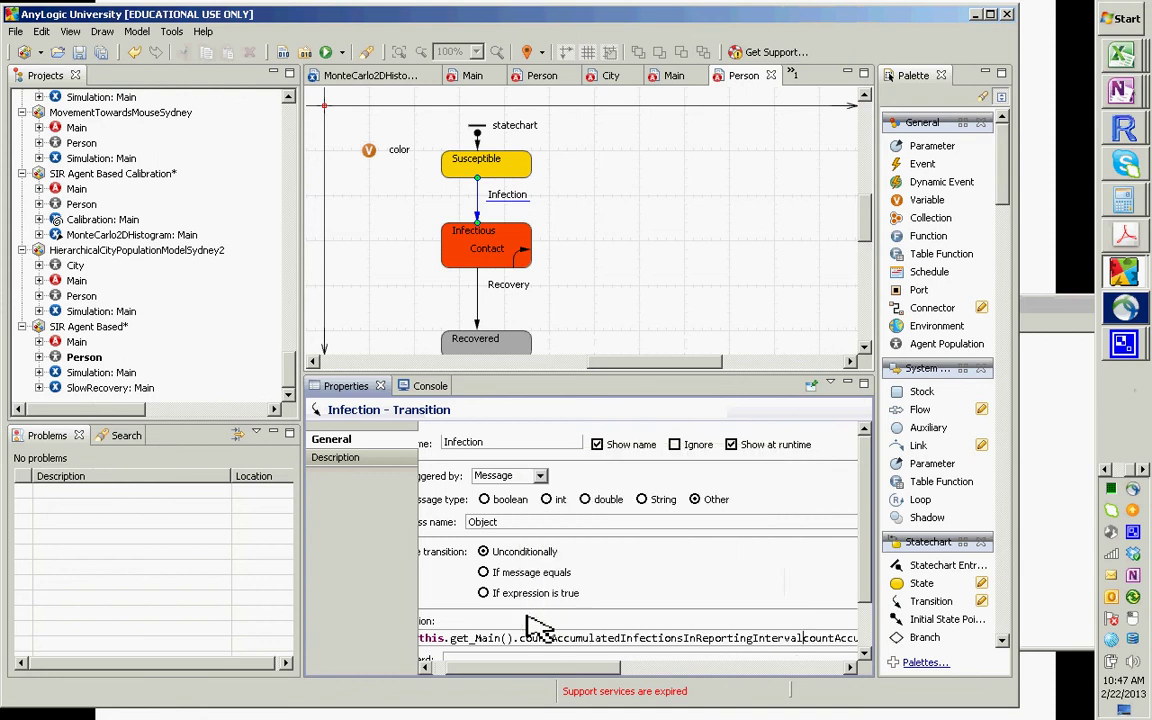
key("ctrl+shift+Right")
key("Delete")
key("ctrl+Left")
key("ctrl+Left")
key("ctrl+Left")
key("ctrl+Left")
key("ctrl+Left")
key("ctrl+Left")
key("ctrl+Left")
key("ctrl+Left")
key("ctrl+Left")
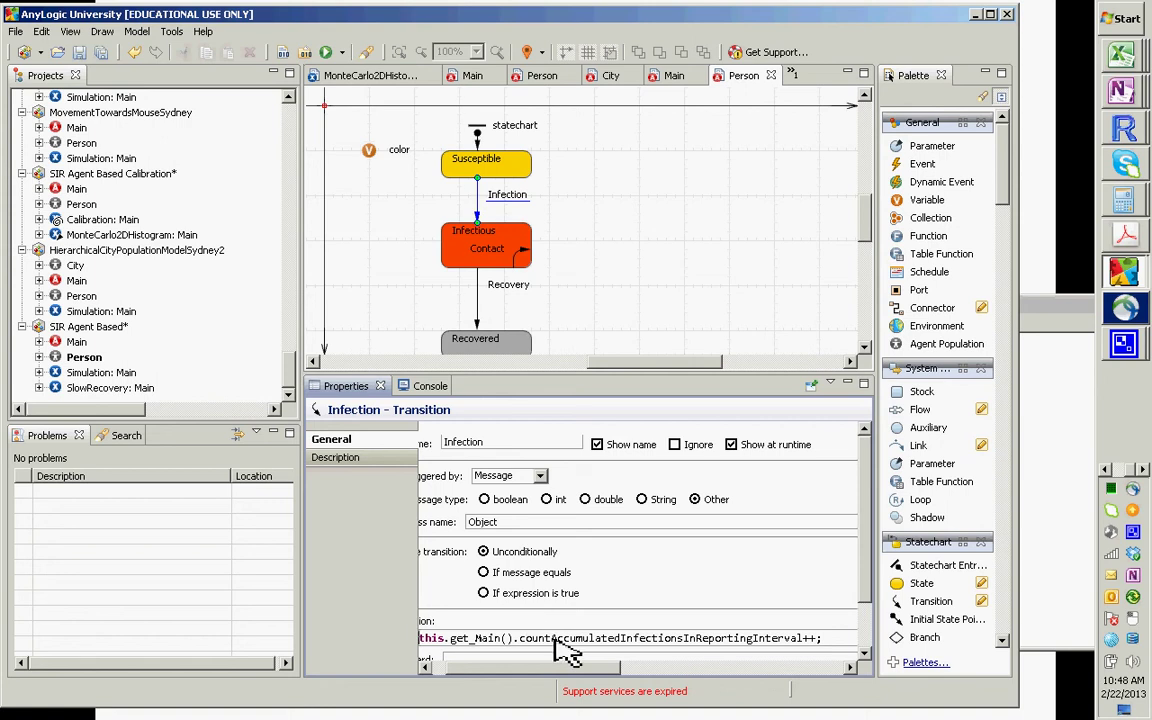
- Save the SIR Agent Based model and build it
key("ctrl+s")
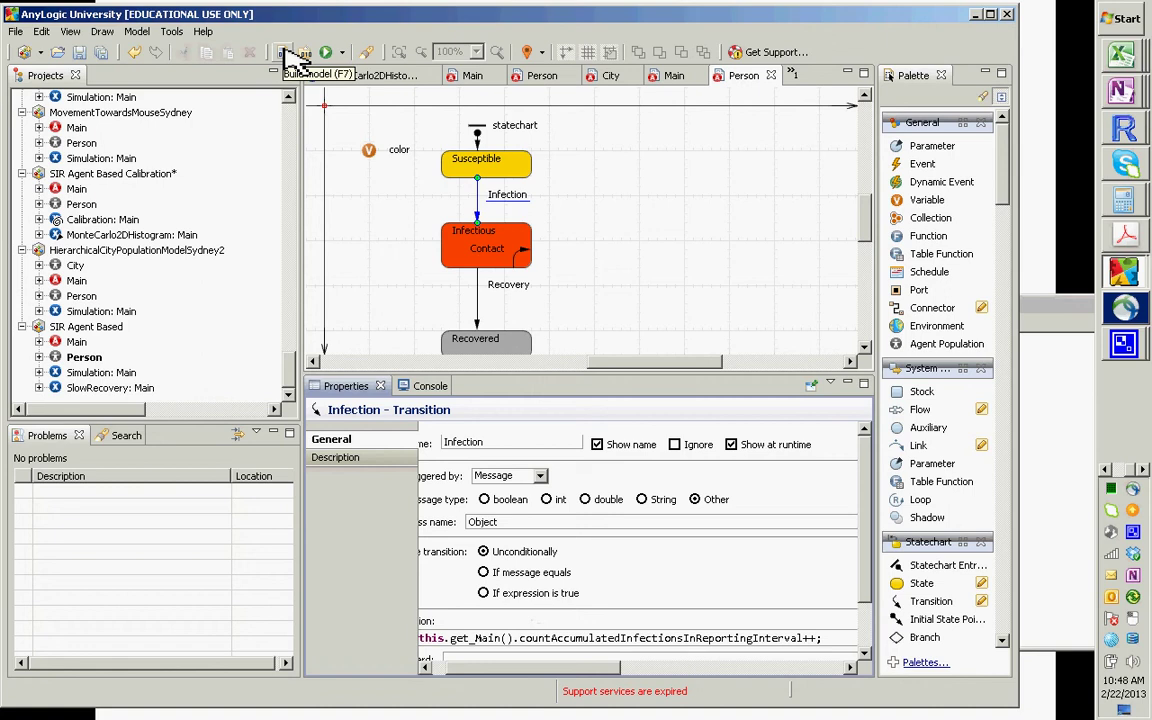
left_click(288, 57)
- Copy the entire action code of reportingEvent in the SIR Agent Based model's Main and paste it into Notepad over the this.get_Main() statement
double_click(76, 342)
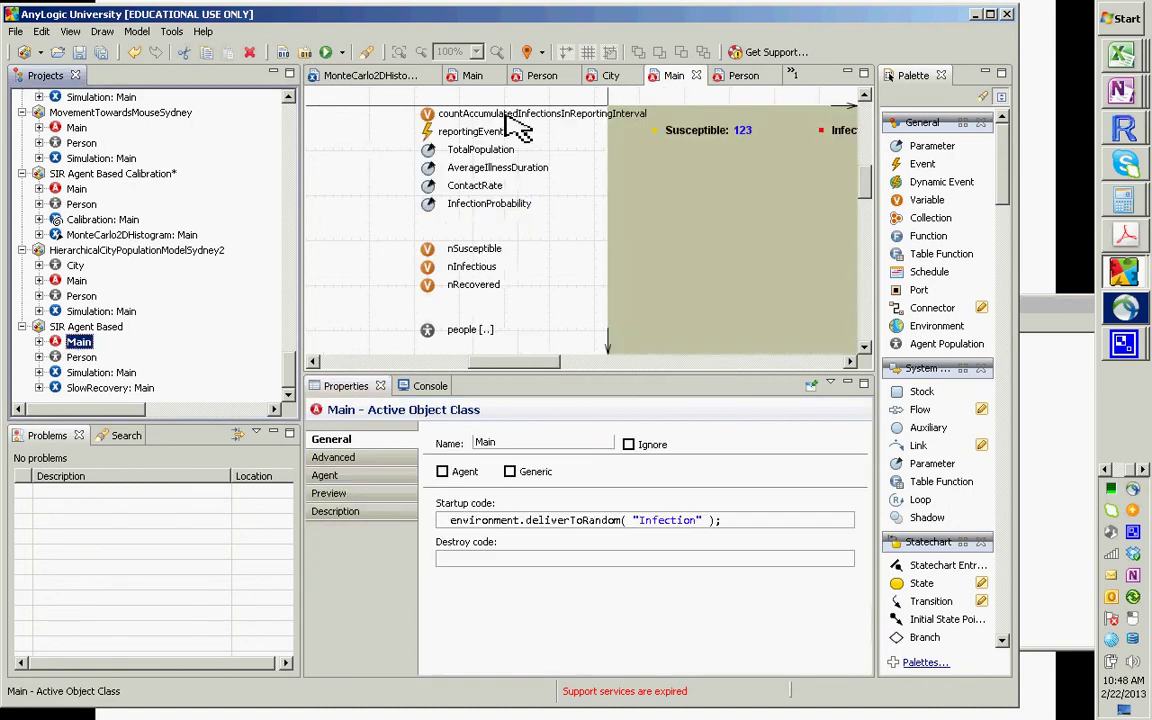
left_click(437, 135)
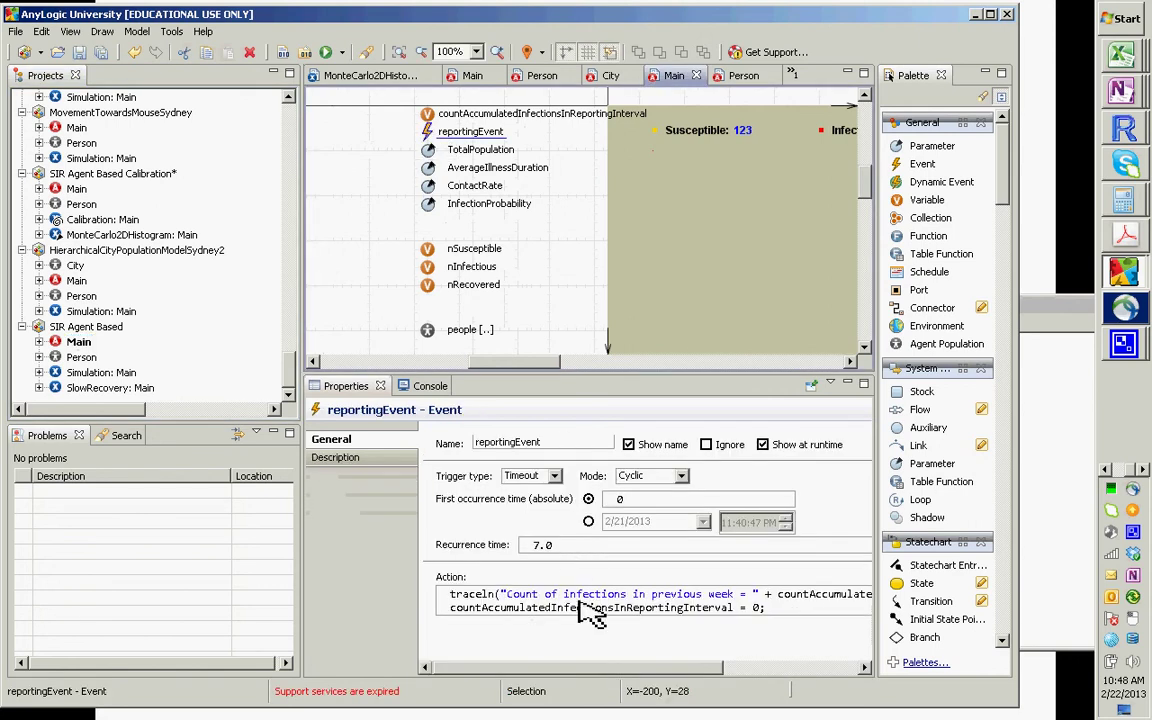
left_click(588, 610)
key("ctrl+c")
key("alt+Tab")
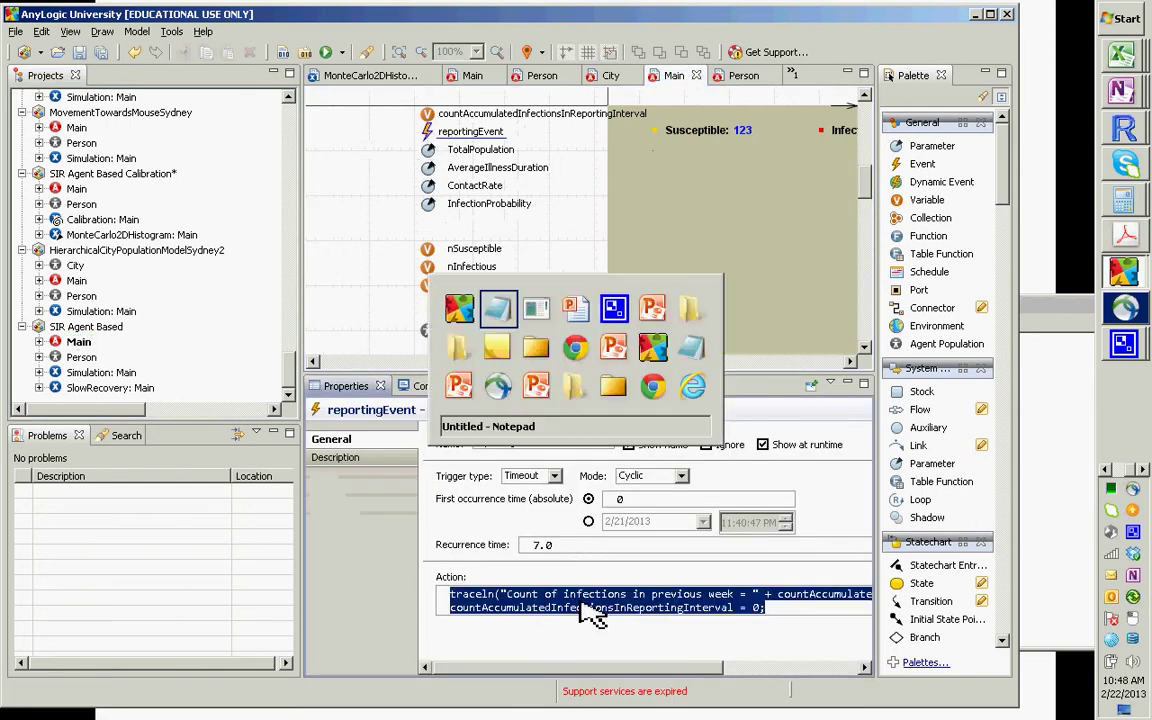
key("shift+Home")
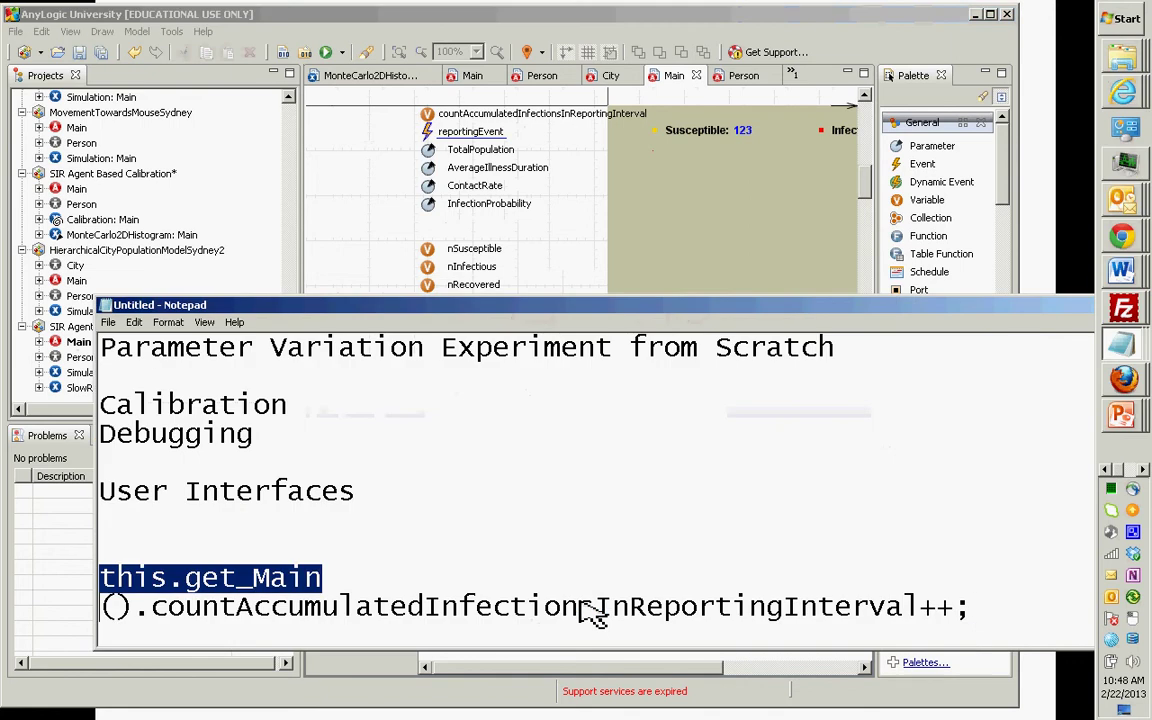
key("shift+Down")
key("shift+End")
key("ctrl+v")
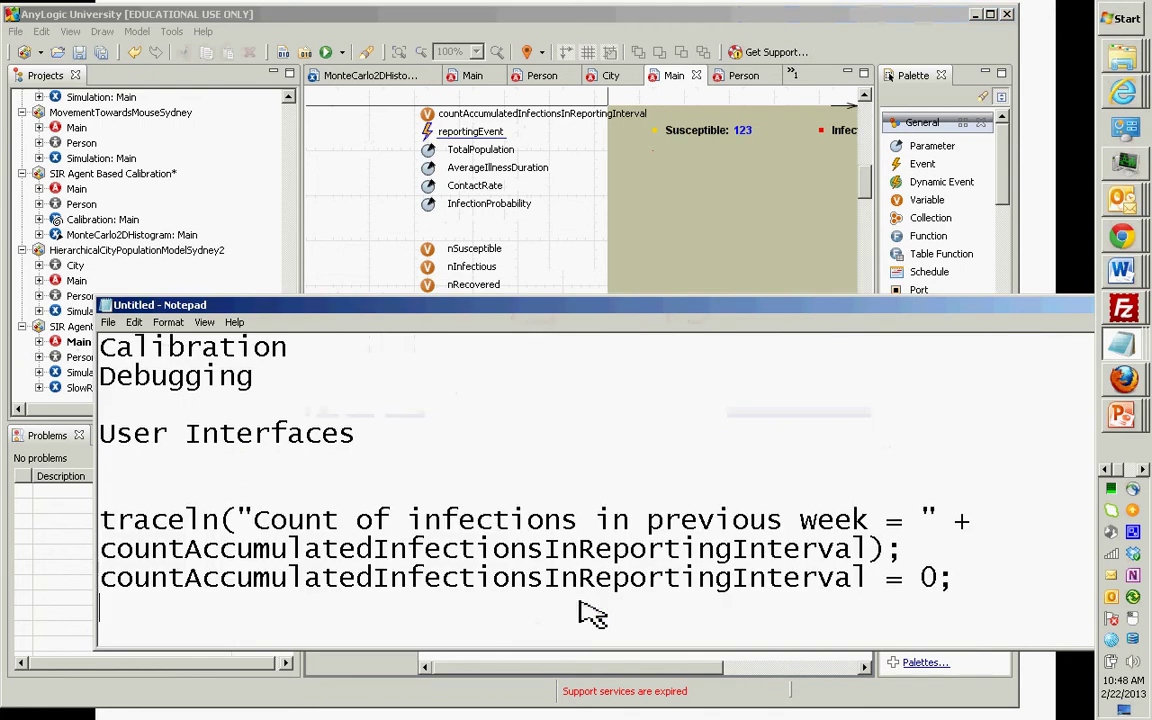
- Examine the traceln reporting statement and the counter reset statement in Notepad, highlighting each in turn
key("Home")
key("Up")
key("Up")
key("shift+Down")
key("shift+Down")
key("Home")
key("shift+Down")
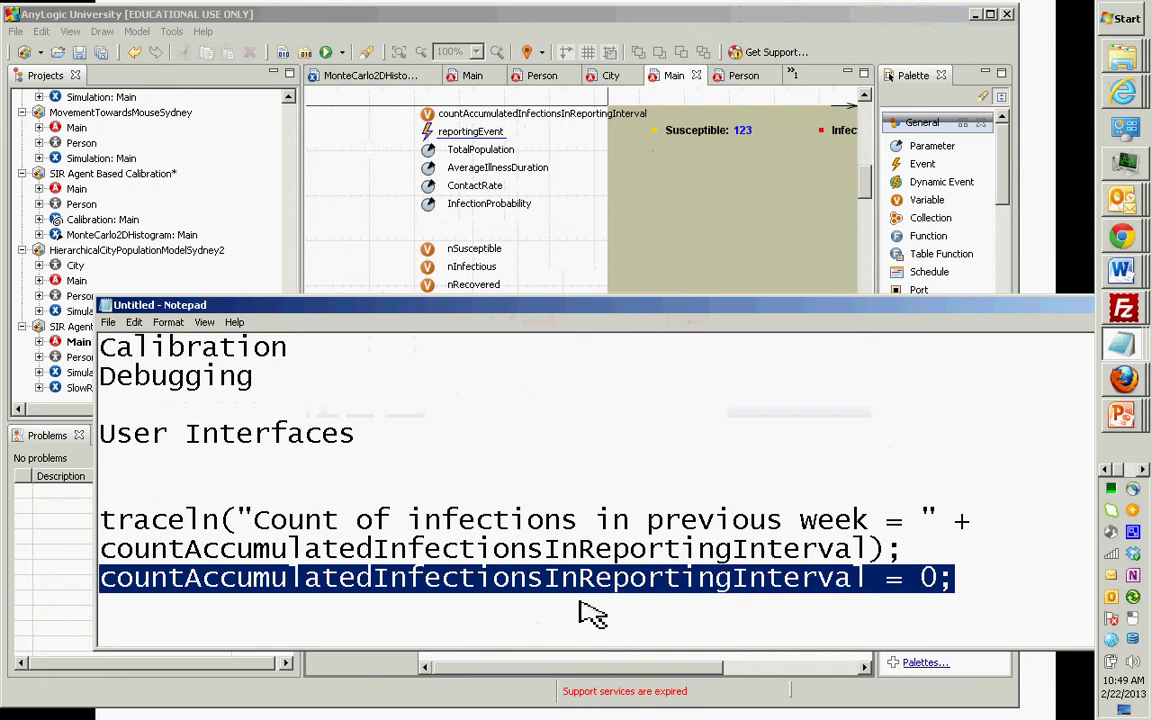
key("Up")
key("Up")
key("shift+Down")
key("shift+Down")
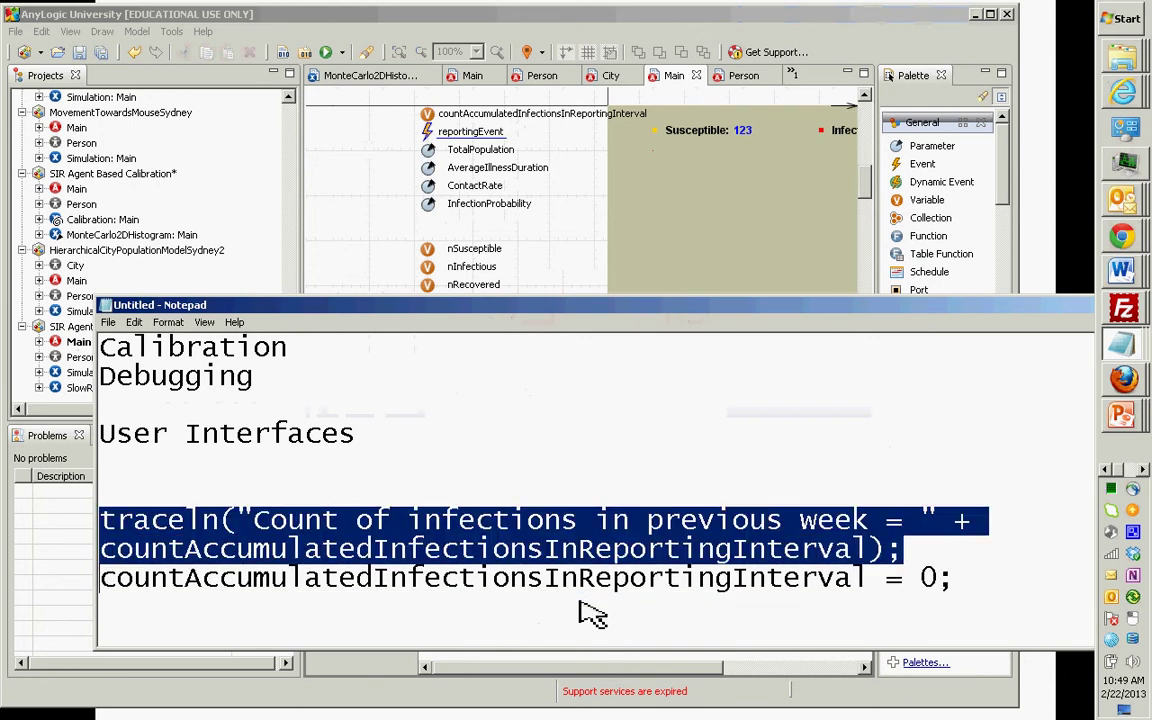
key("Down")
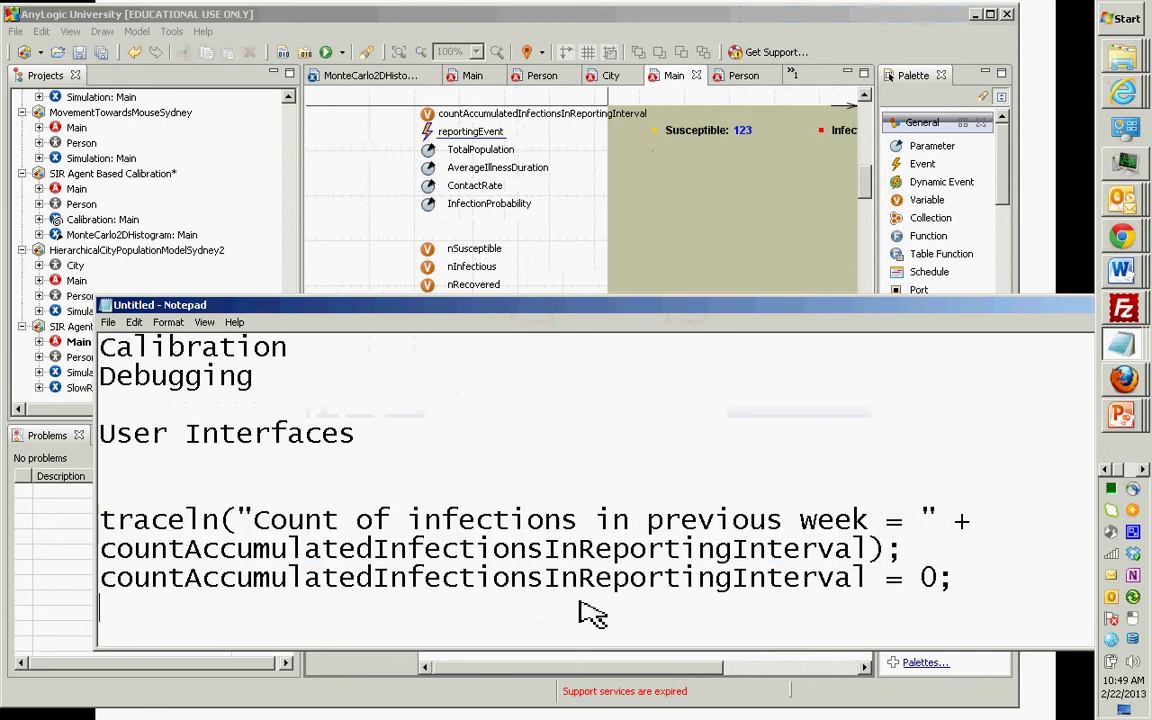
key("shift+Up")
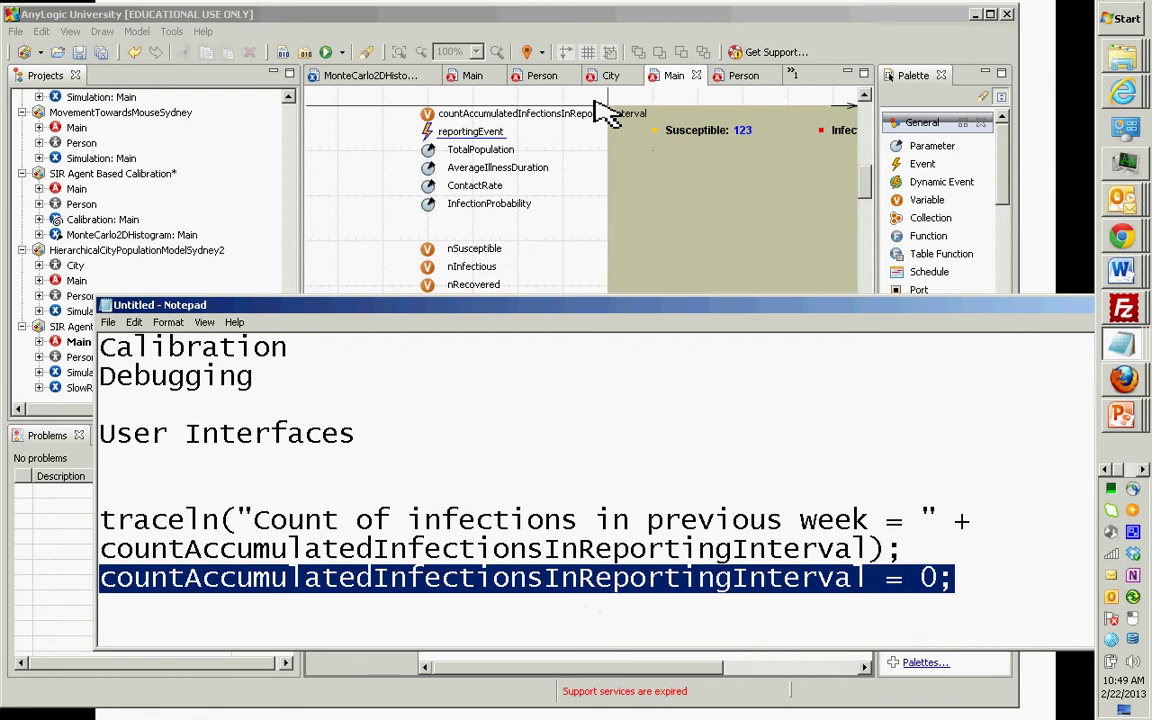
- Switch back to AnyLogic and move the Notepad window down so that it uncovers the model and the event properties
left_click(415, 22)
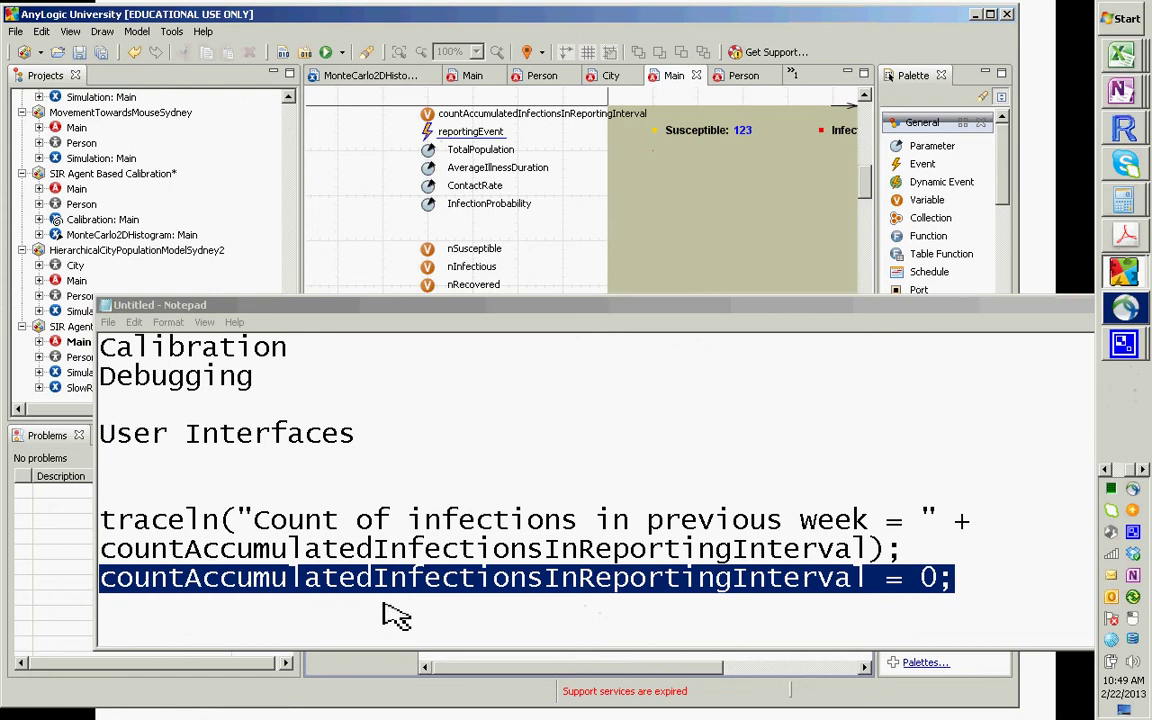
left_click(460, 138)
left_click_drag(467, 316, 285, 628)
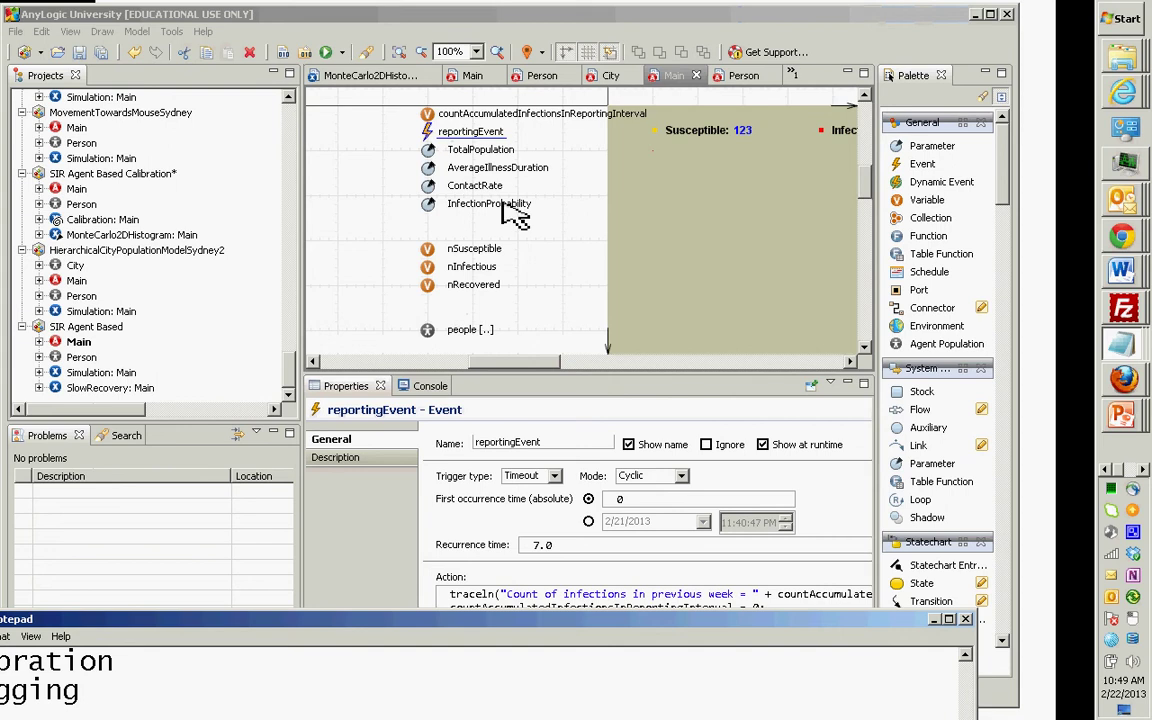
- Rename the reportingEvent event in Main to weeklyReportingEvent
left_click(437, 142)
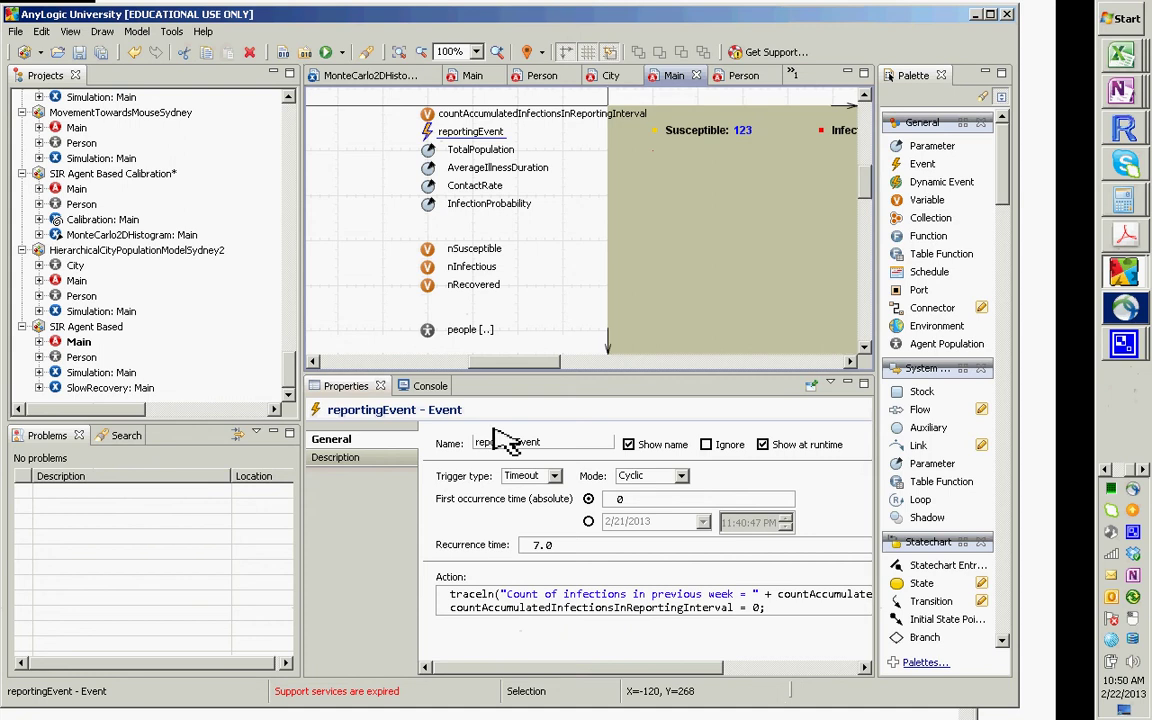
left_click(477, 444)
type("wee")
type("kly")
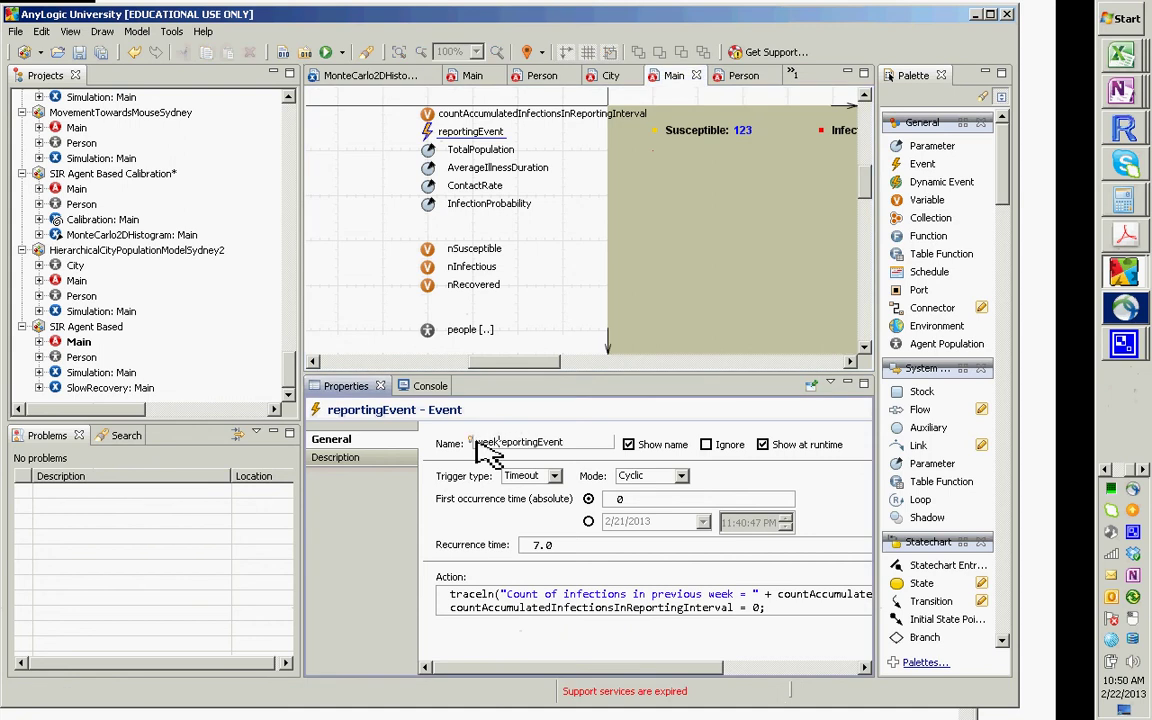
key("Delete")
type("R")
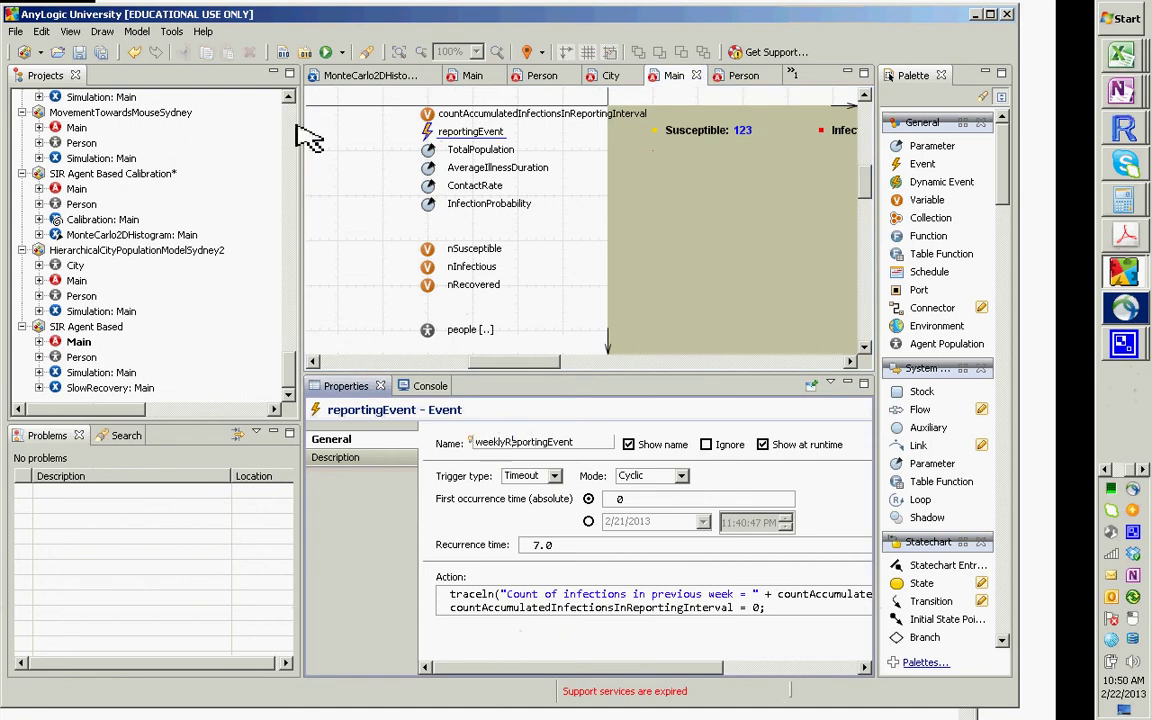
- Change the name of the variable countAccumulatedInfectionsInReportingInterval to countAccumulatedInfectionsInWeek by replacing its ReportingInterval ending with Week
left_click(428, 118)
left_click(427, 114)
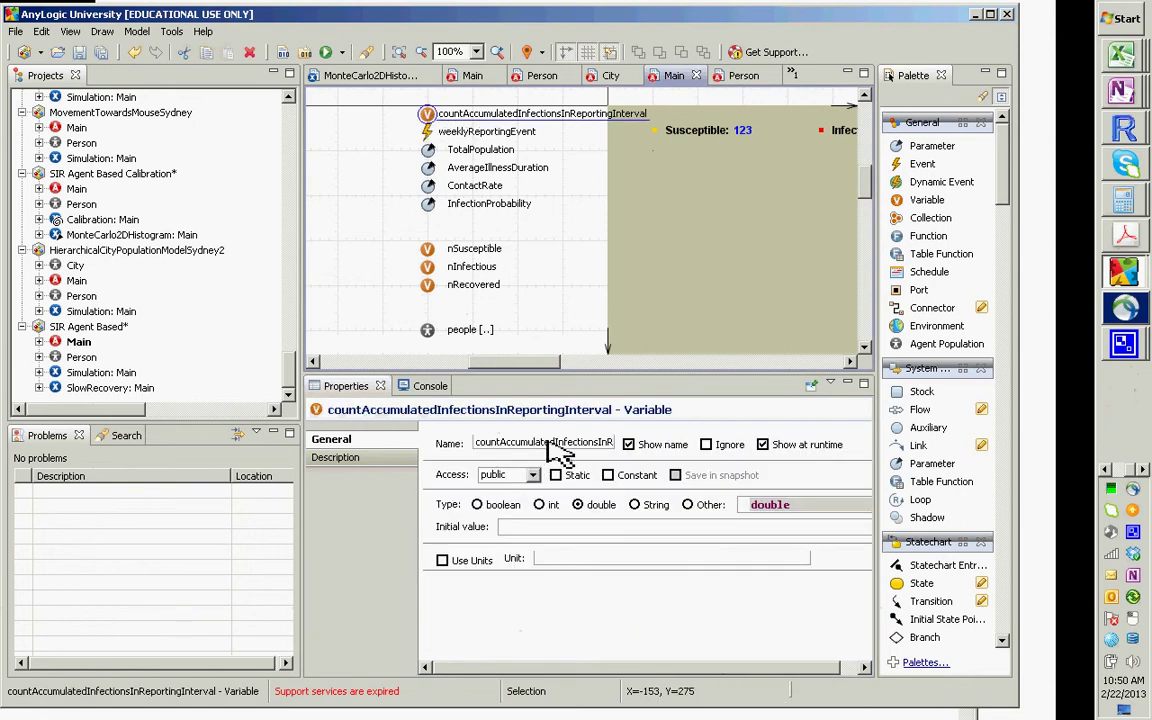
double_click(550, 447)
key("End")
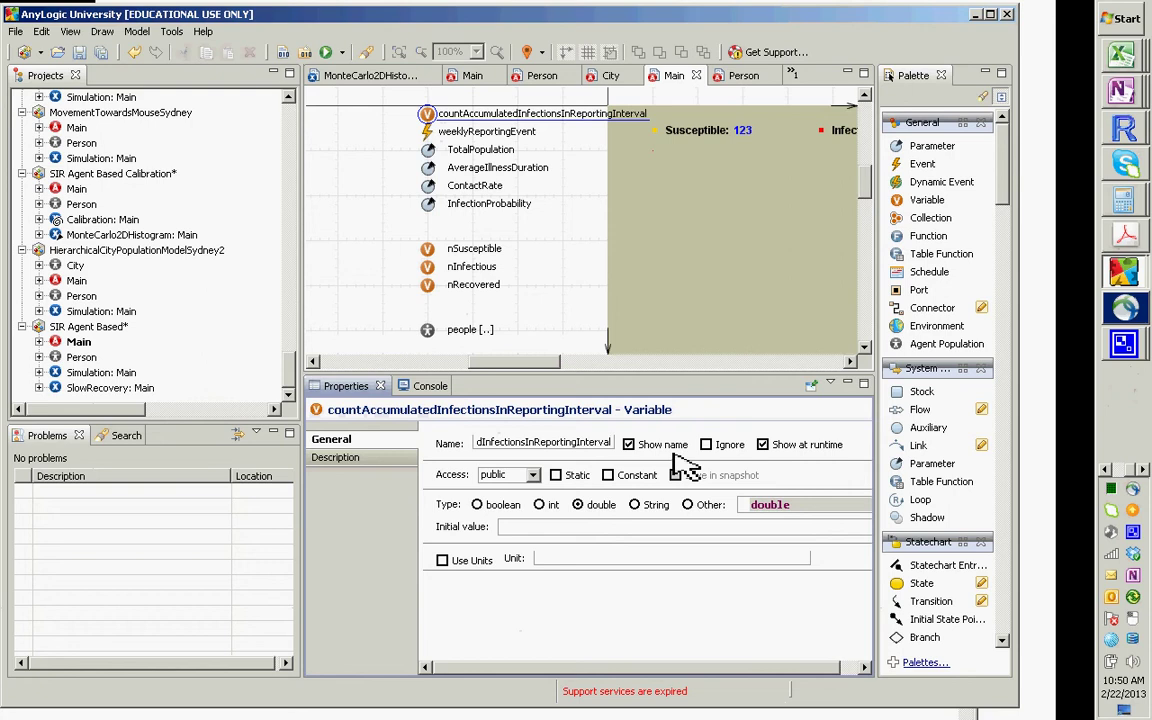
key("shift+Left")
key("shift+Left")
key("shift+Left")
key("shift+Left")
key("shift+Left")
key("shift+Left")
key("shift+Left")
key("shift+Left")
key("shift+Left")
key("shift+Left")
key("shift+Left")
key("shift+Left")
key("shift+Left")
key("shift+Left")
key("shift+Left")
key("shift+Left")
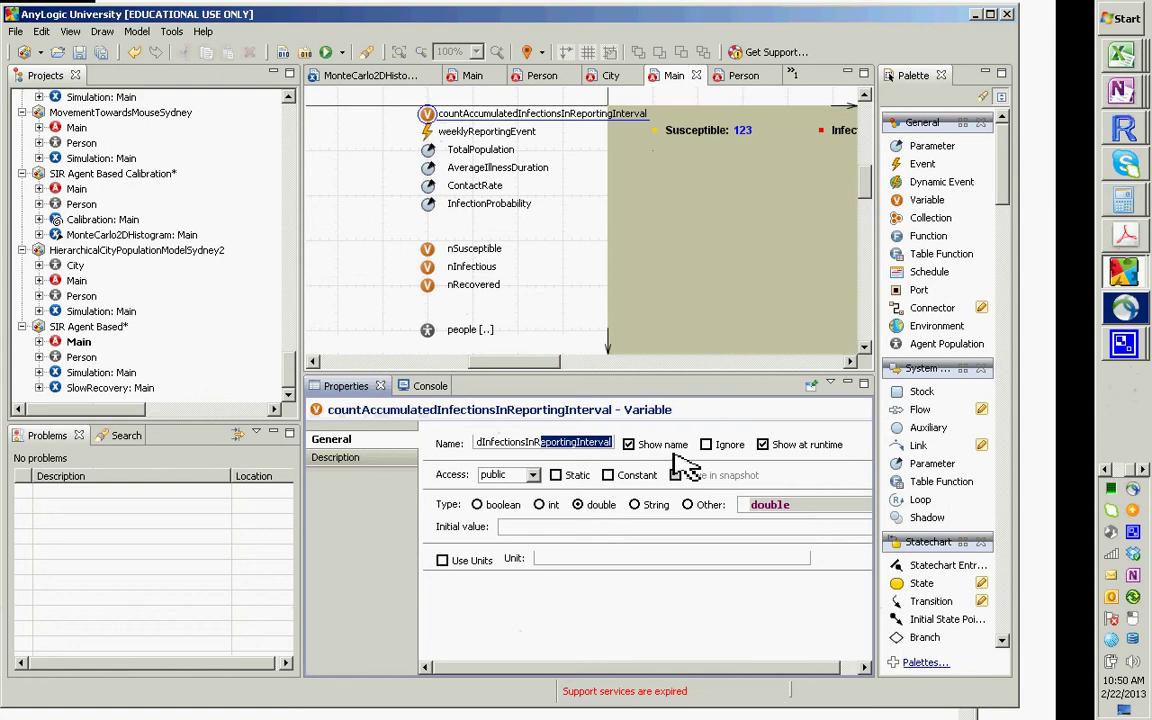
key("End")
key("Home")
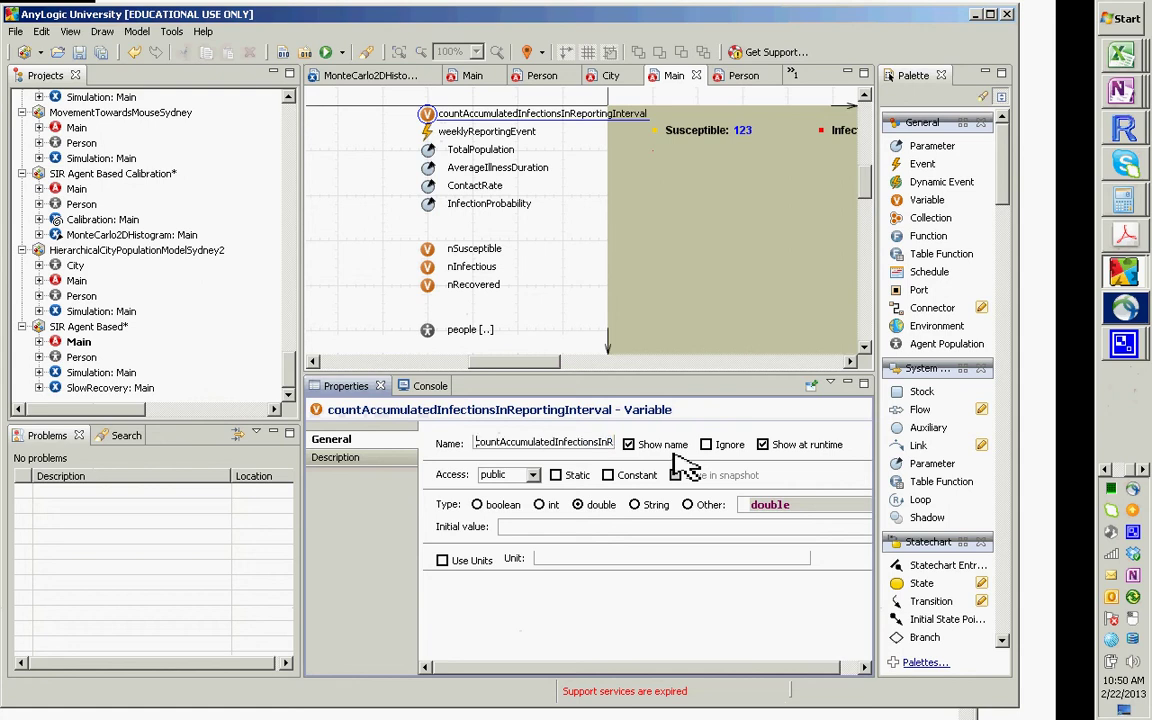
key("End")
key("shift+Left")
key("shift+Left")
key("shift+Left")
key("shift+Left")
key("shift+Left")
key("shift+Left")
key("shift+Left")
key("shift+Left")
key("shift+Left")
key("shift+Left")
key("shift+Left")
key("shift+Left")
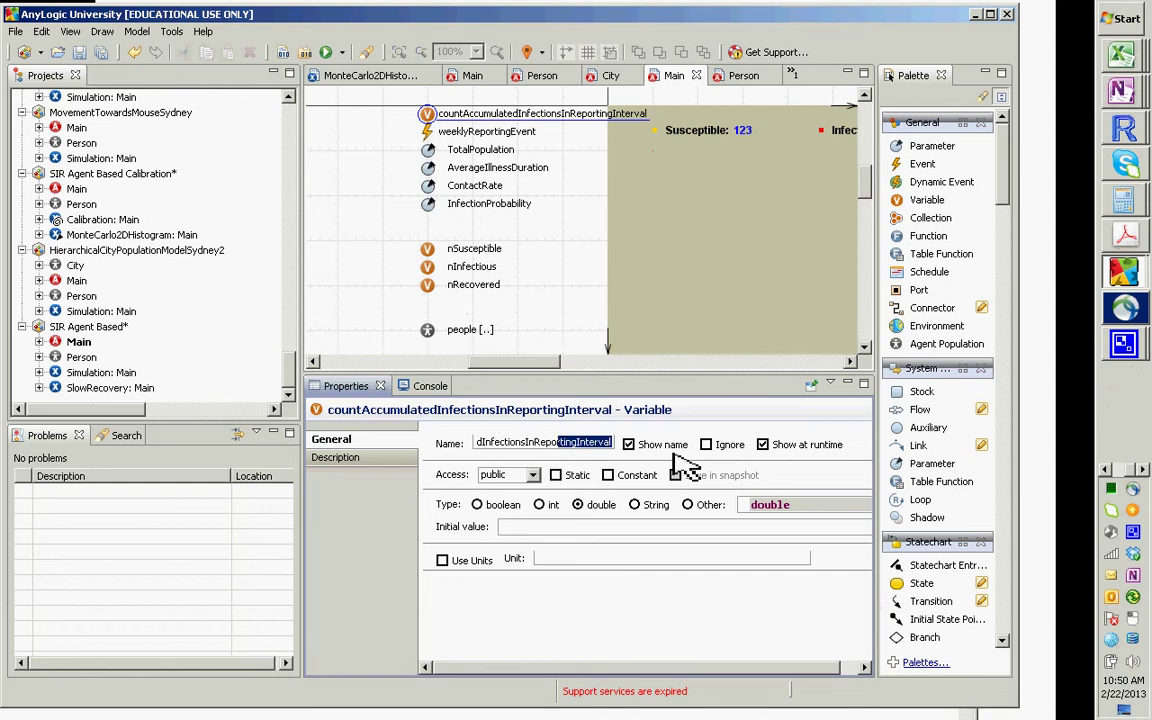
key("shift+Left")
key("shift+Left")
key("shift+Left")
key("shift+Left")
key("shift+Left")
key("shift+Left")
key("shift+Left")
key("shift+Right")
key("shift+Left")
type("nWeek")
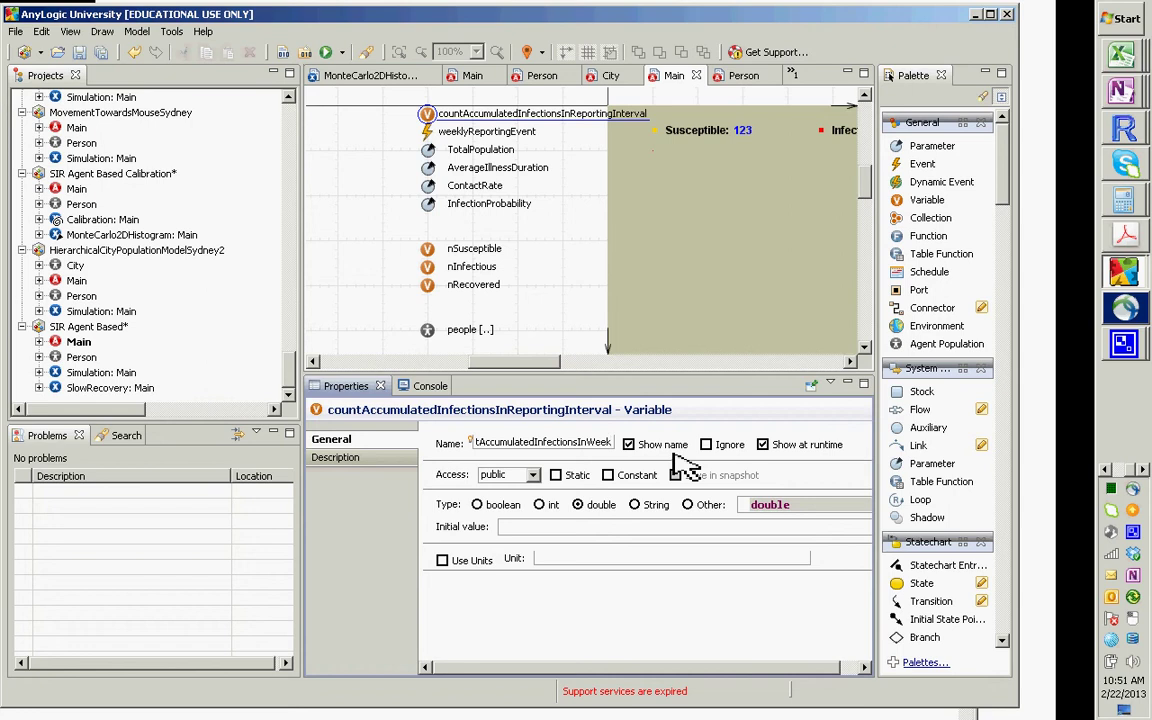
- Refactor all occurrences of the renamed counter variable, checking the weeklyReportingEvent action in the rename preview before applying the changes
left_click(476, 443)
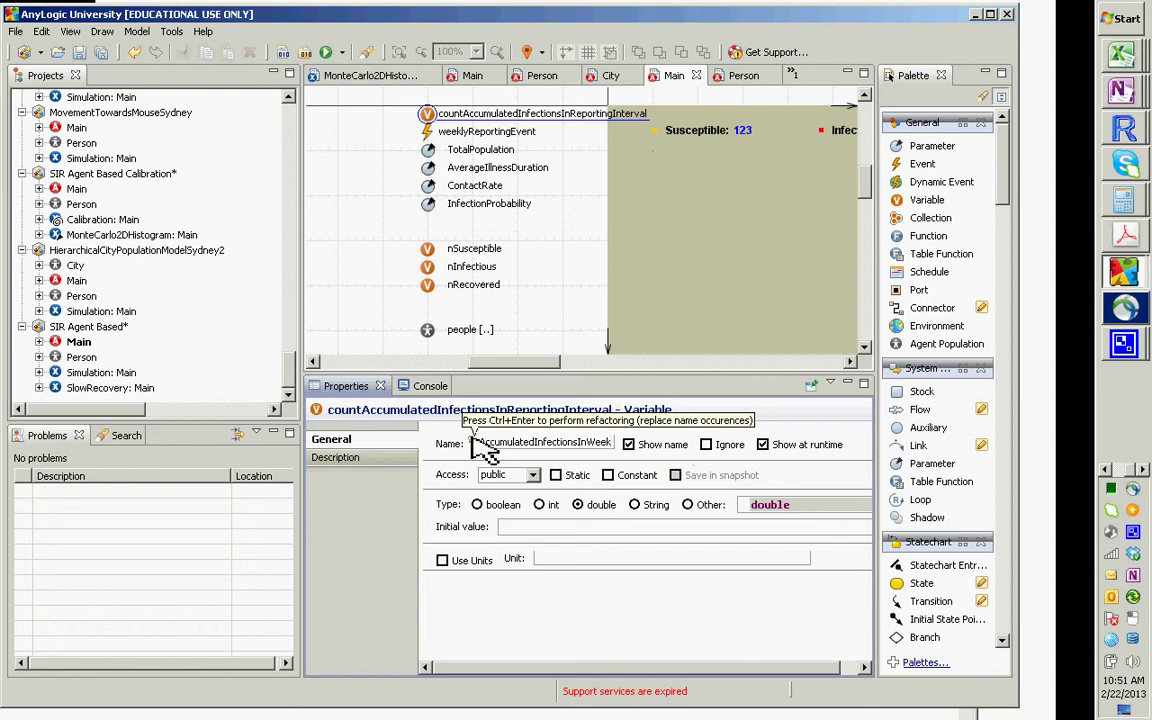
key("ctrl+Return")
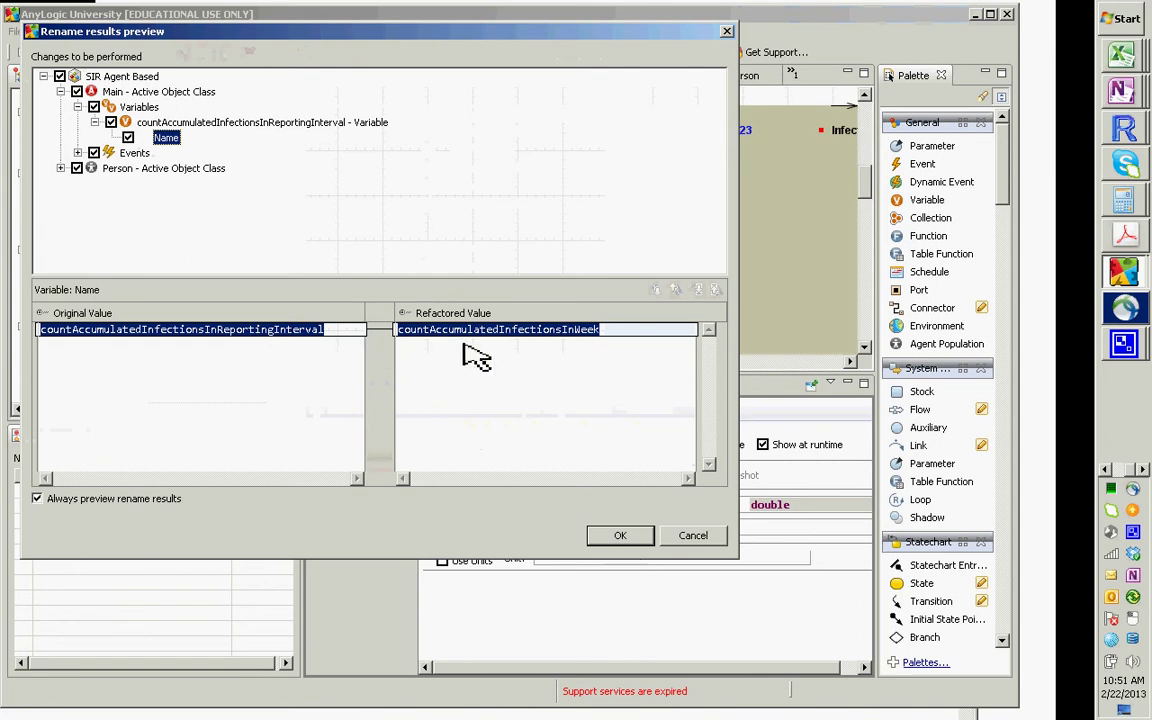
left_click(77, 152)
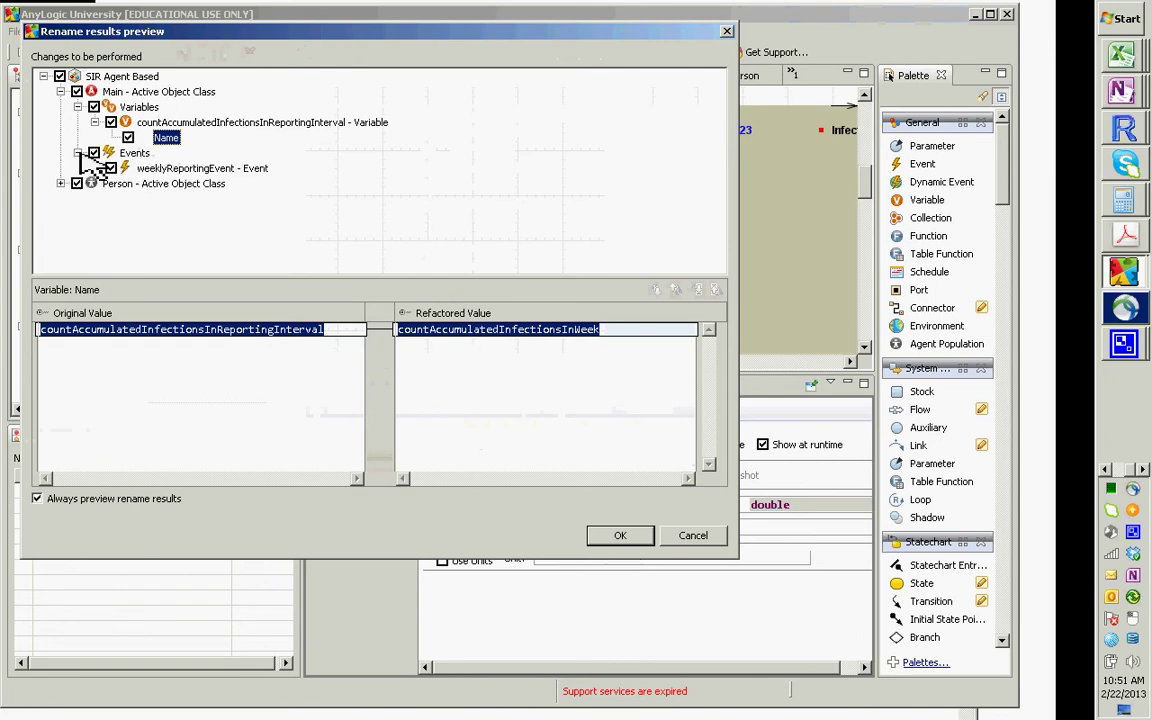
left_click(94, 168)
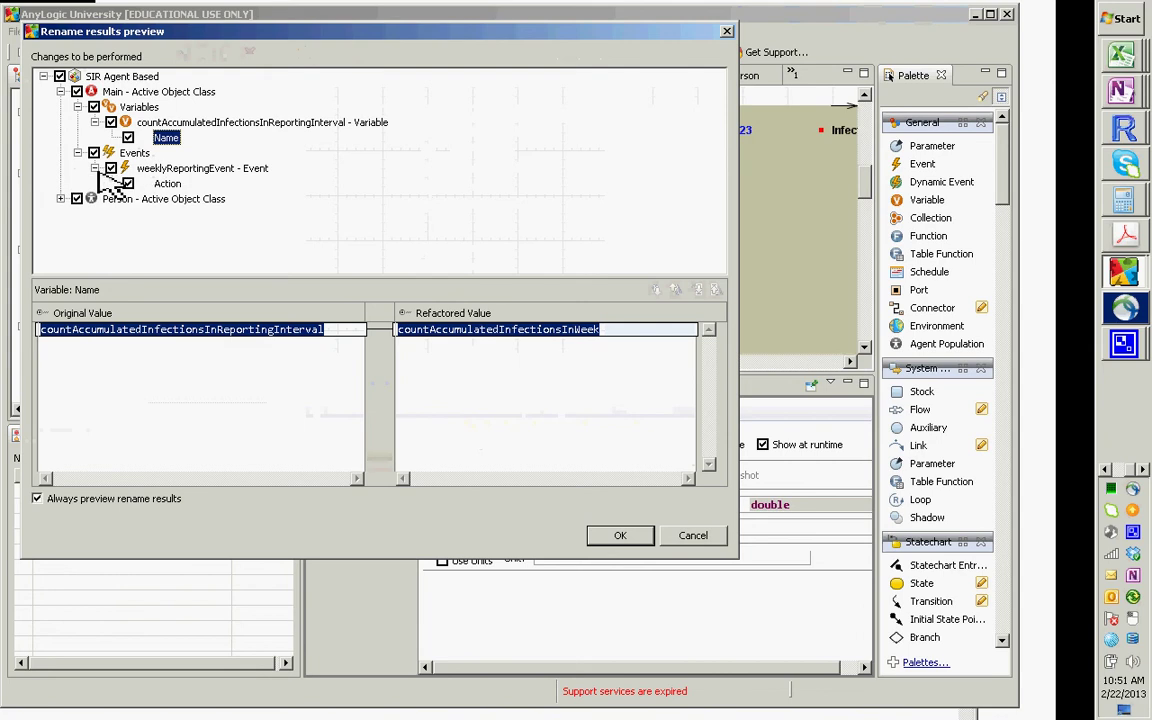
left_click(166, 183)
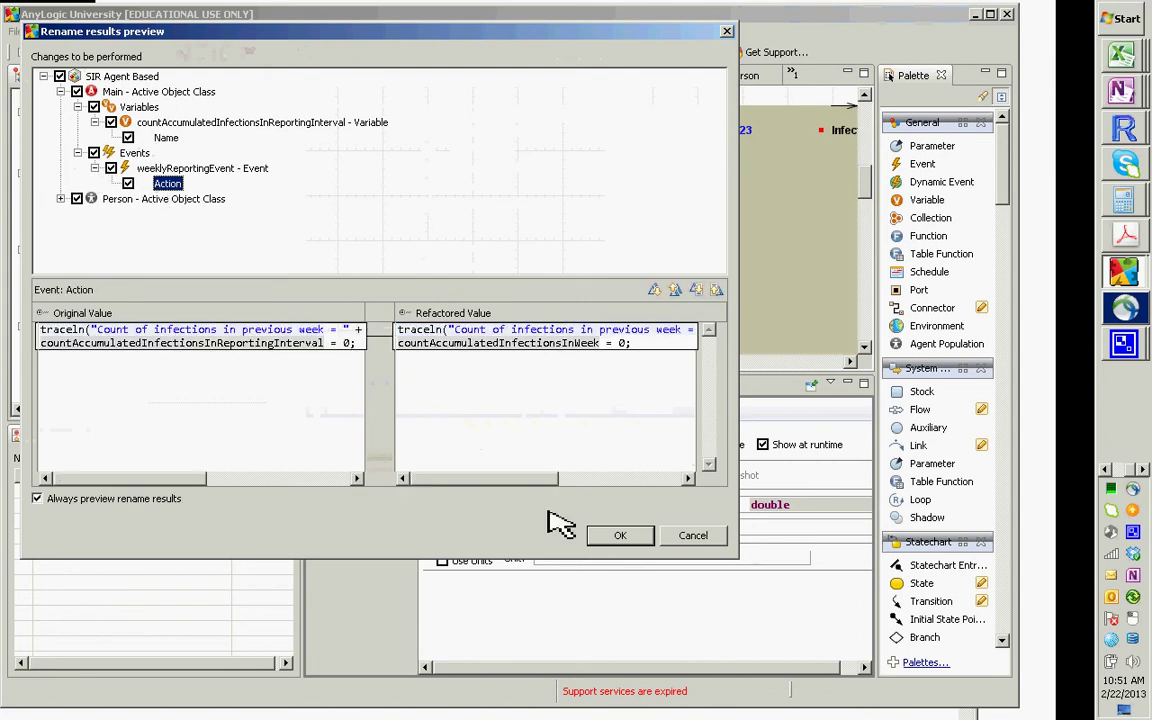
left_click(621, 538)
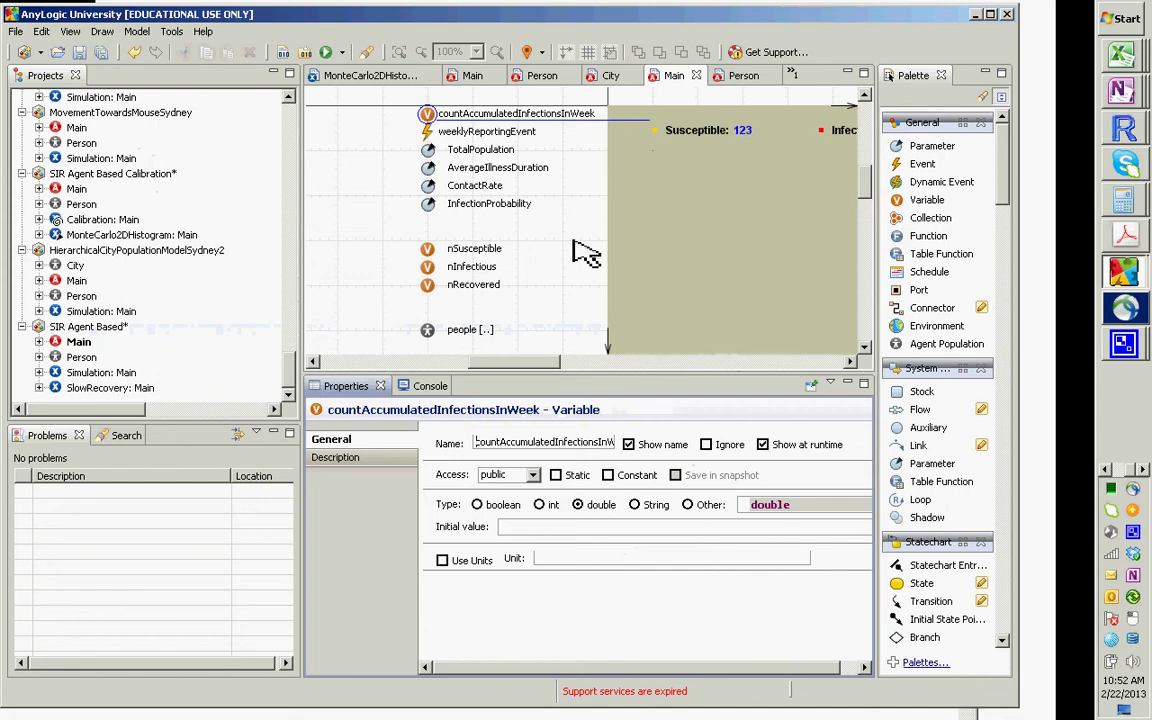
- Run the SIR Agent Based Simulation experiment in the Main view, let it report several weekly infection counts, and close the simulation window
right_click(113, 372)
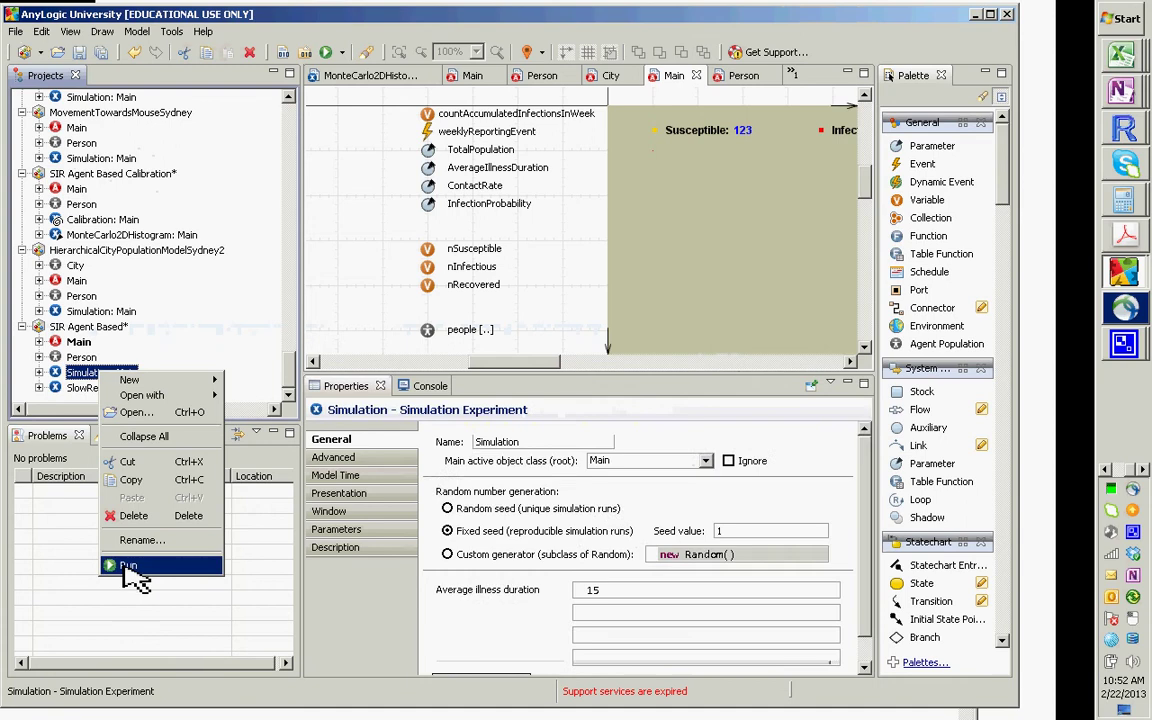
left_click(126, 566)
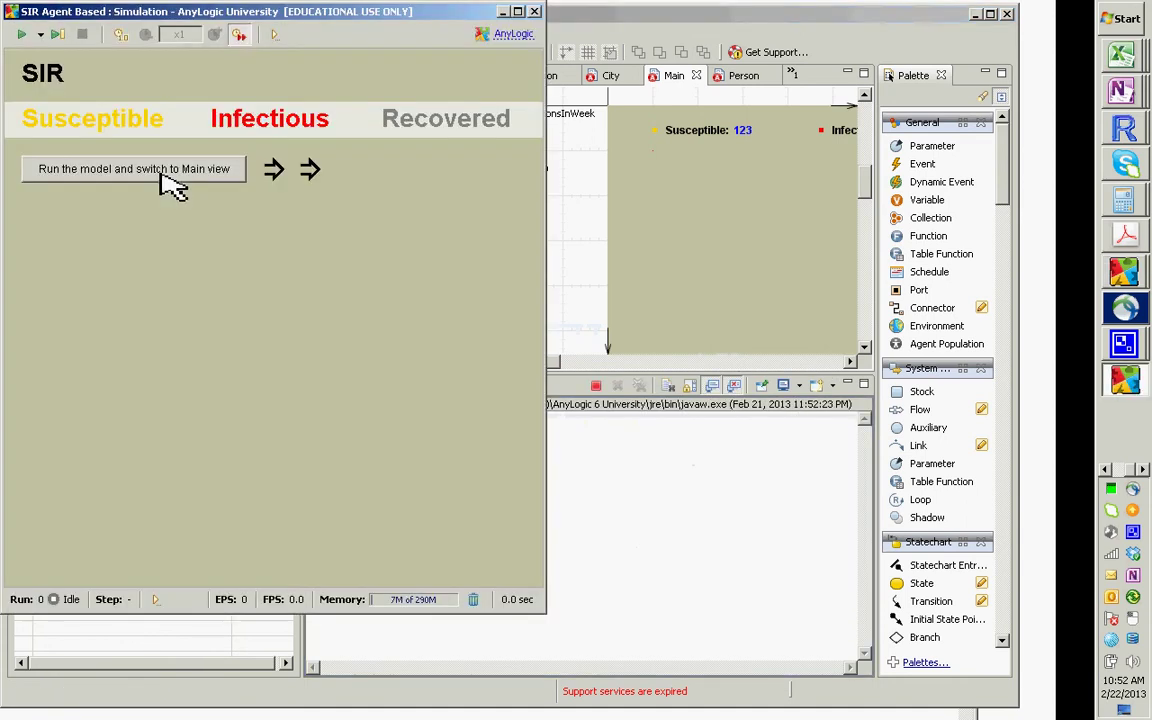
left_click(172, 185)
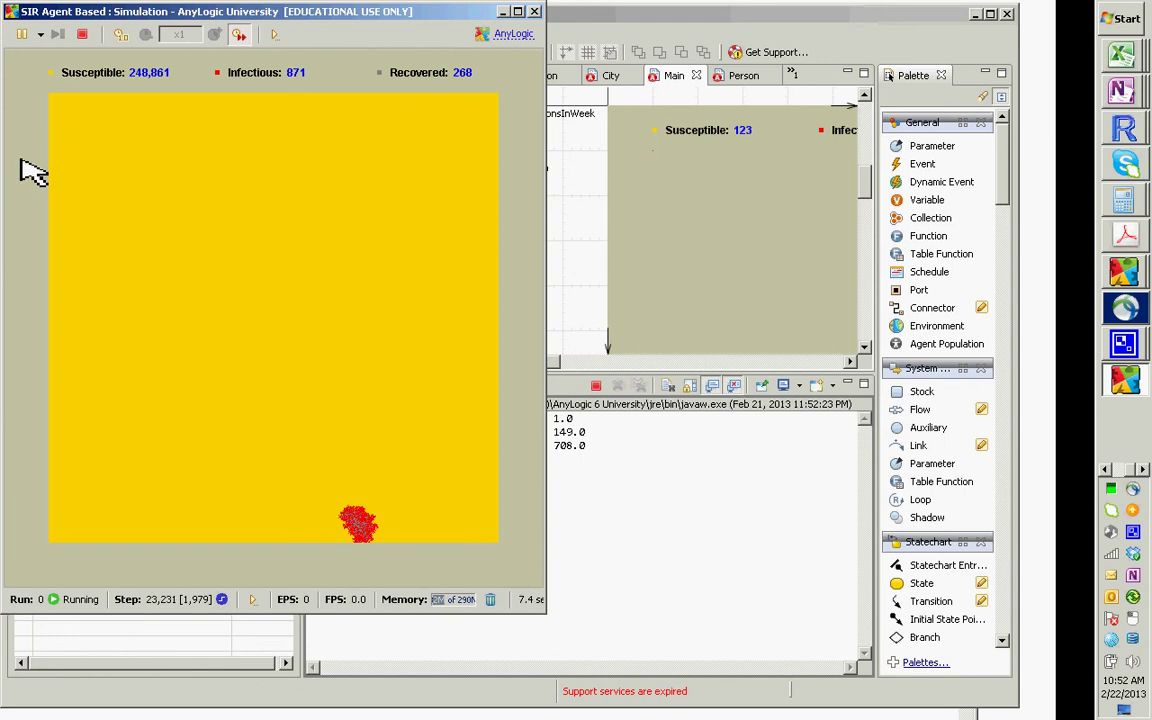
right_click(230, 180)
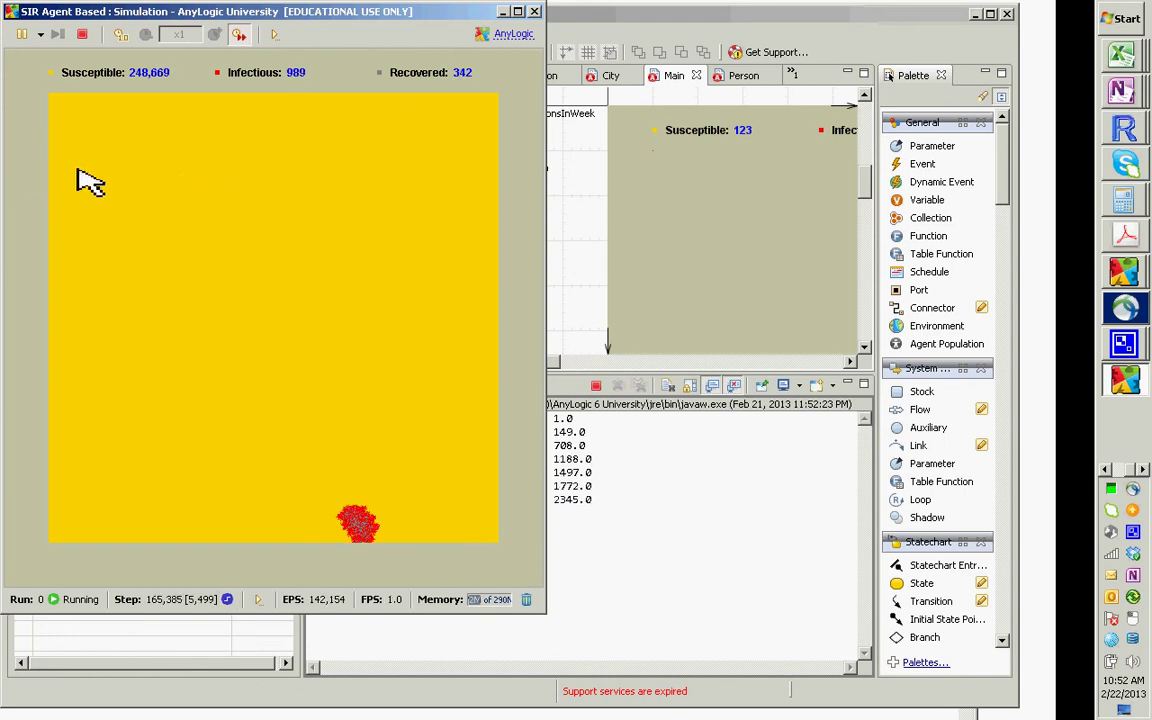
left_click(534, 12)
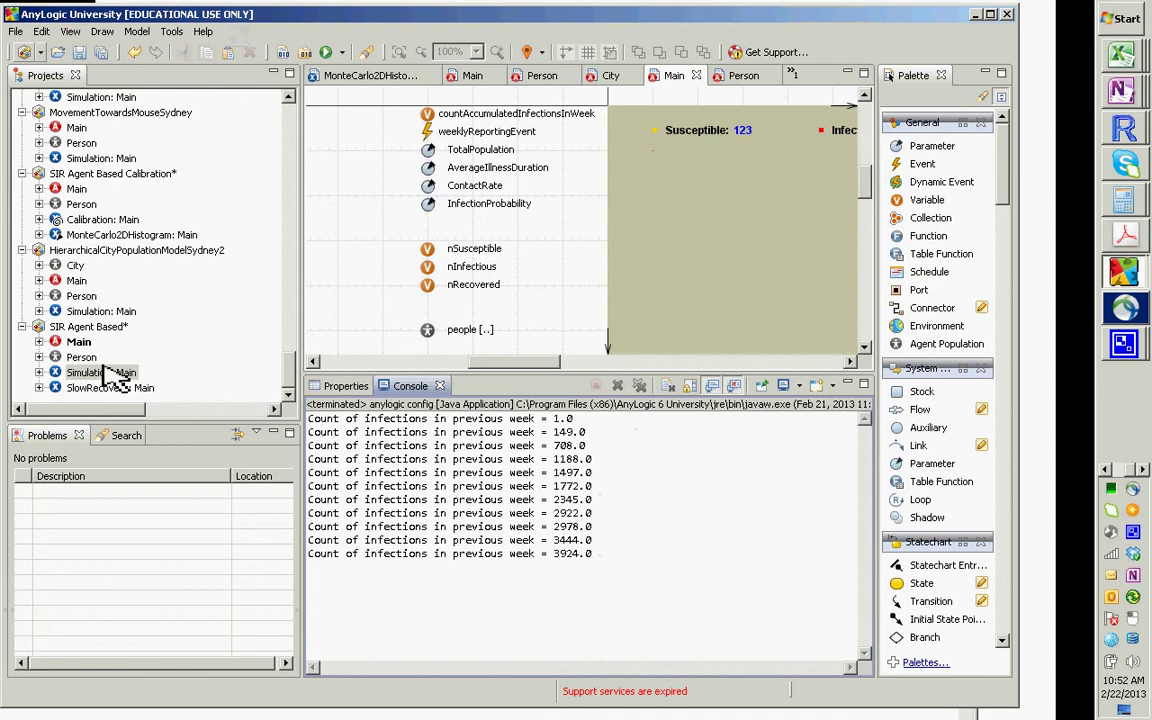
- Replace the equals sign and its surrounding spaces with \t after "previous week" in the weeklyReportingEvent action's traceln text
left_click(440, 143)
left_click(432, 135)
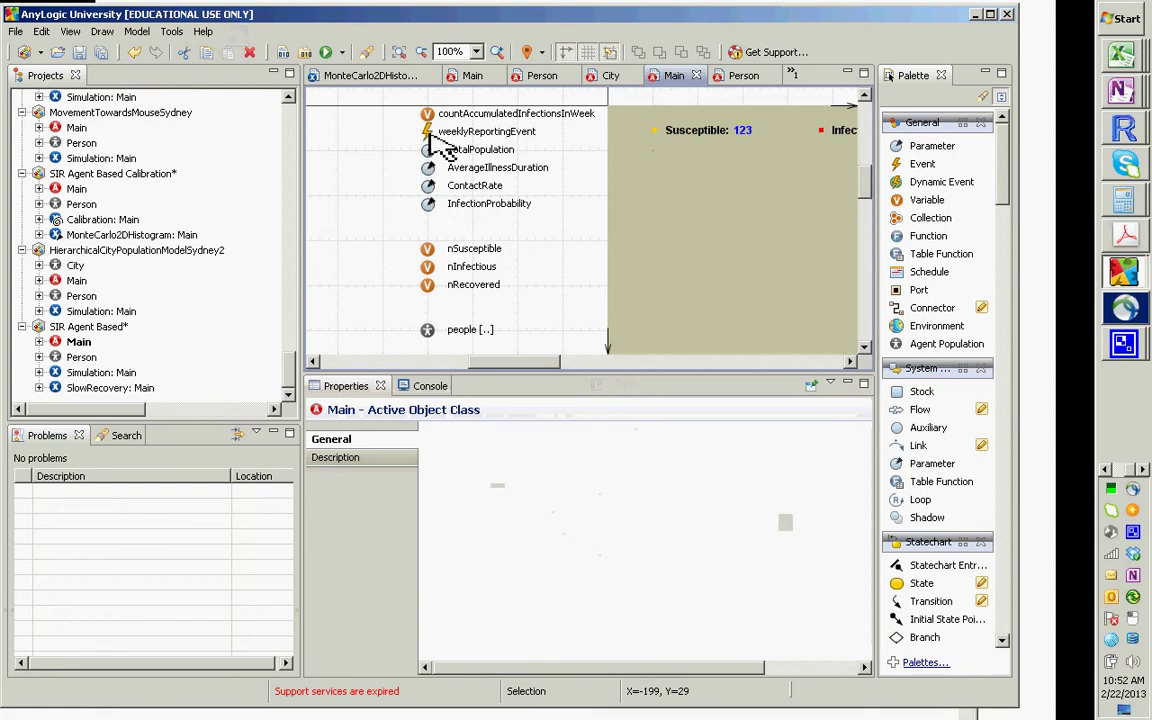
left_click(757, 606)
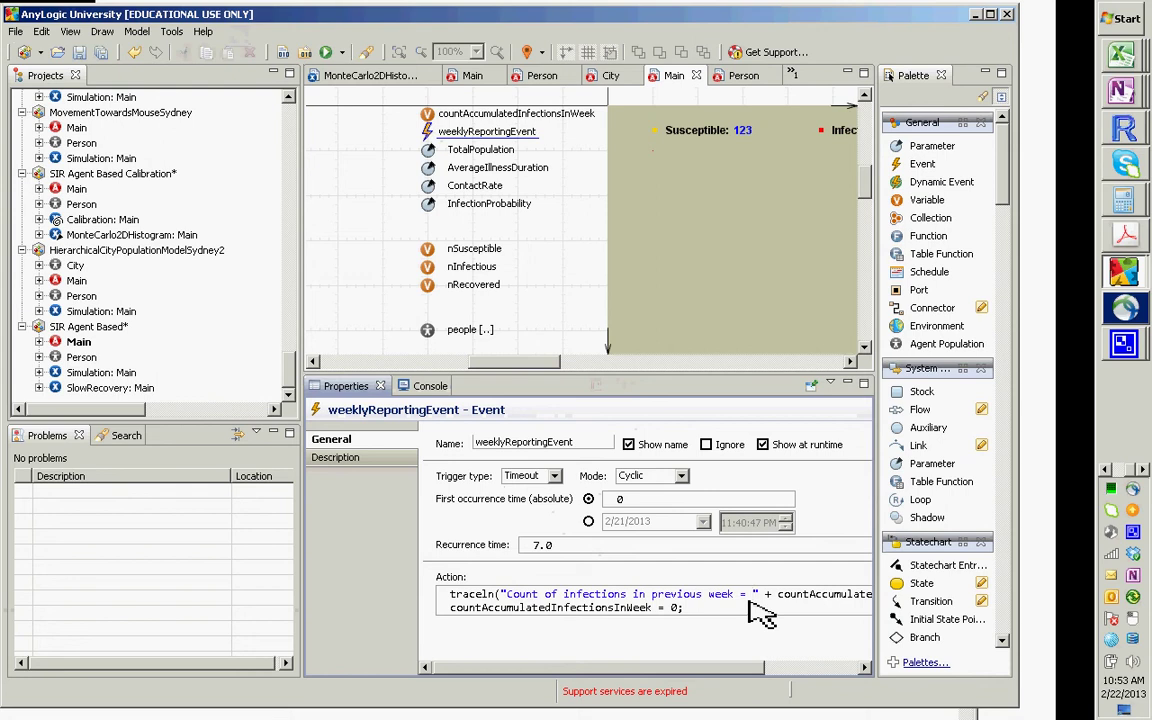
key("BackSpace")
key("BackSpace")
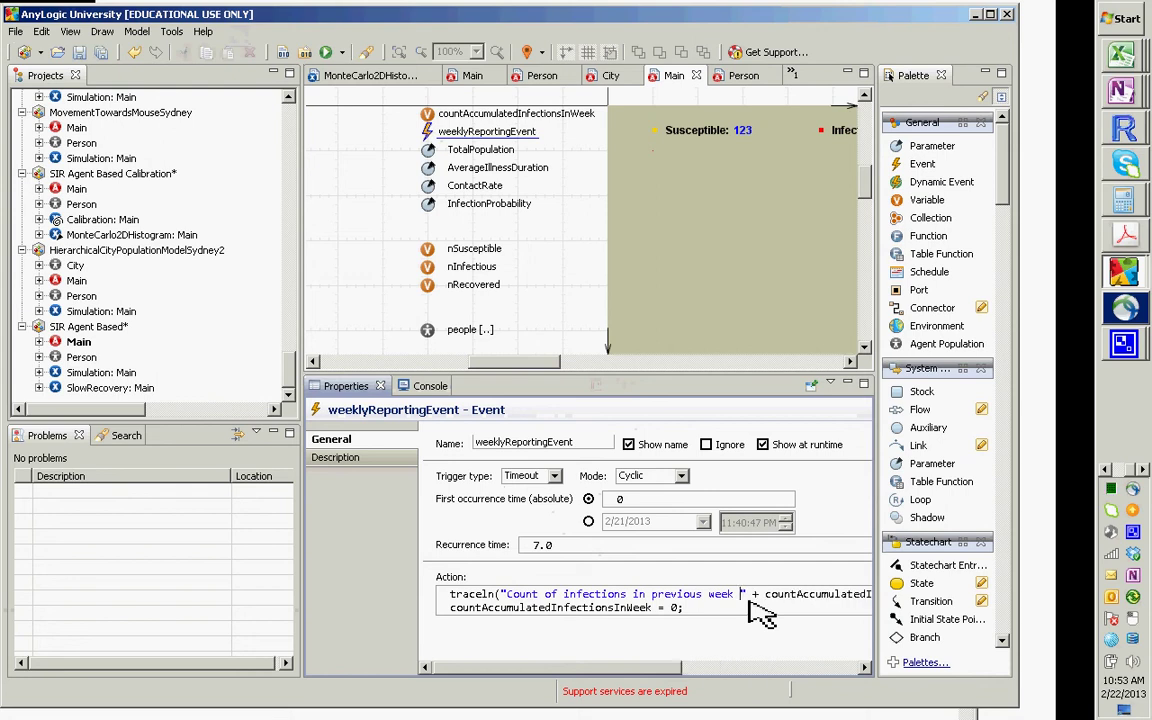
key("BackSpace")
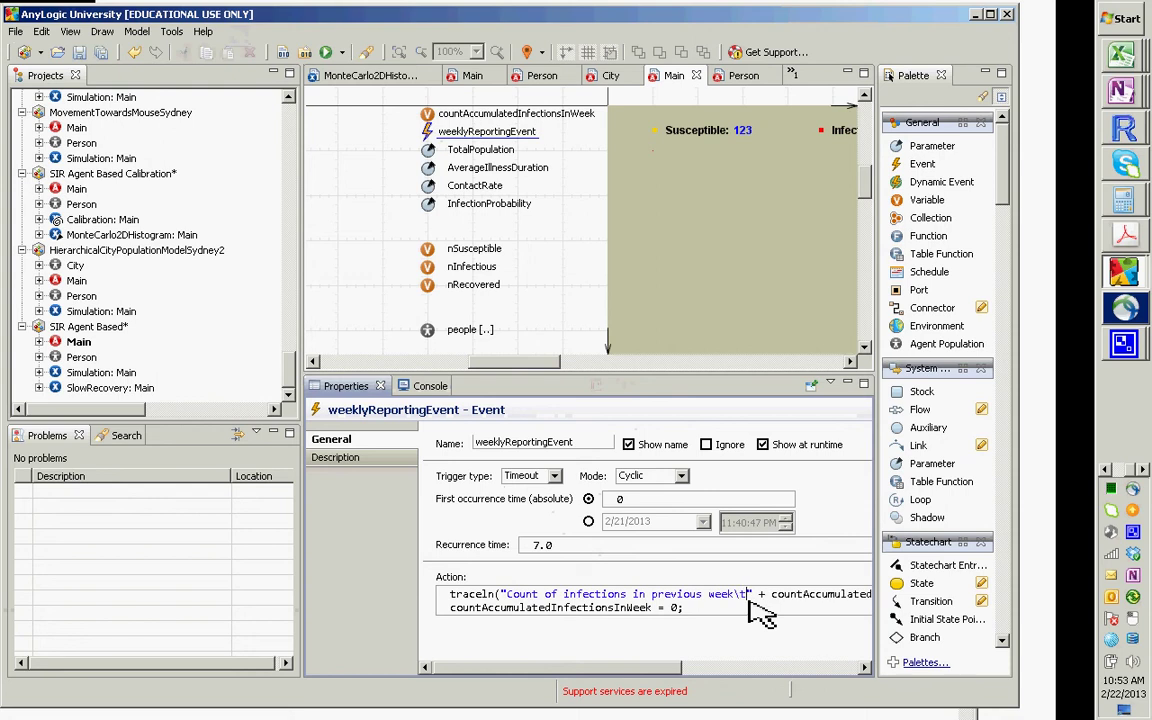
- Copy the string "Count of infections in previous week\t", including its quotes, from the weeklyReportingEvent action's traceln call
key("shift+Left")
key("shift+Left")
key("shift+Left")
key("shift+Left")
key("shift+Left")
key("shift+Left")
key("shift+Left")
key("shift+Left")
key("shift+Left")
key("shift+Left")
key("shift+Left")
key("shift+Left")
key("shift+Left")
key("shift+Left")
key("shift+Left")
key("shift+Left")
key("shift+Left")
key("shift+Left")
key("shift+Left")
key("shift+Left")
key("shift+Left")
key("shift+Left")
key("shift+Right")
key("shift+Left")
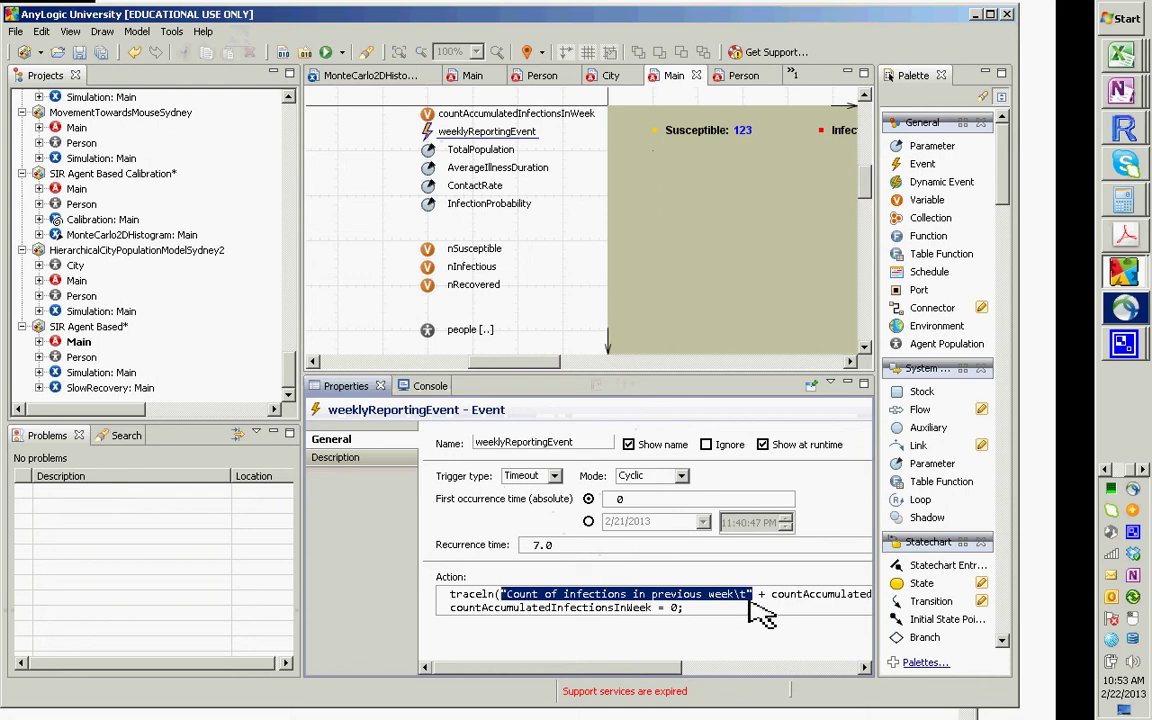
- Switch to the untitled Notepad note and replace the traceln code at its end with the copied "Count of infections in previous week\t" string
key("alt+Tab")
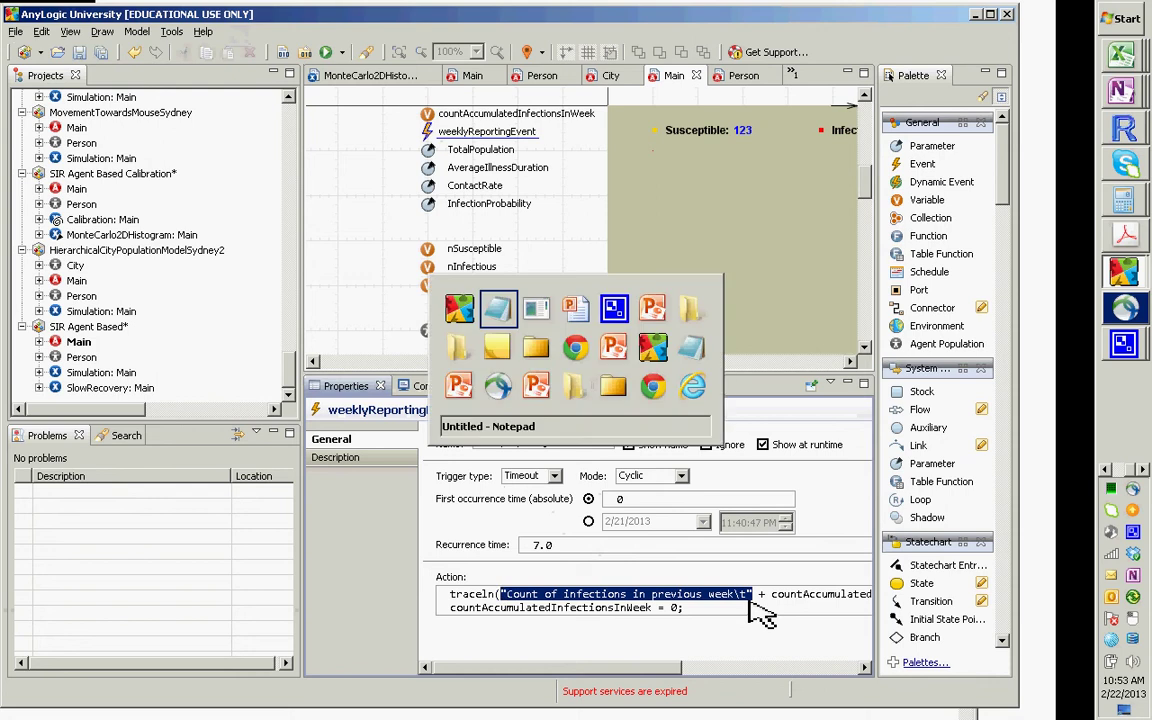
key("alt+Tab")
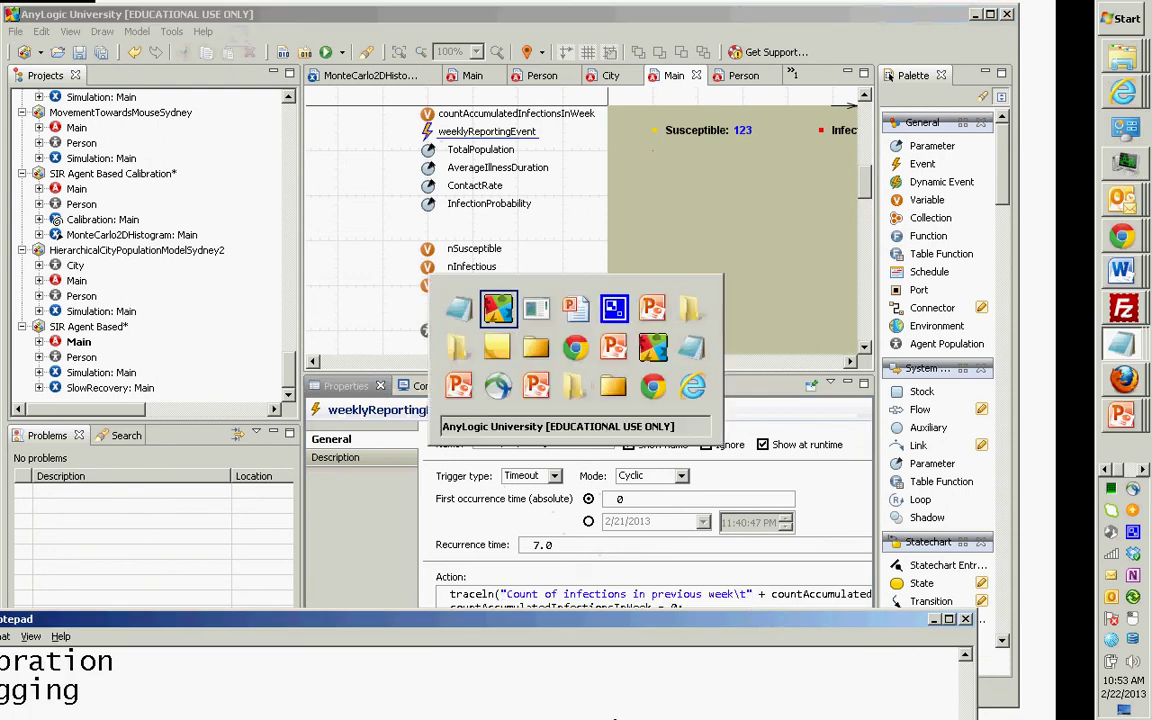
key("Escape")
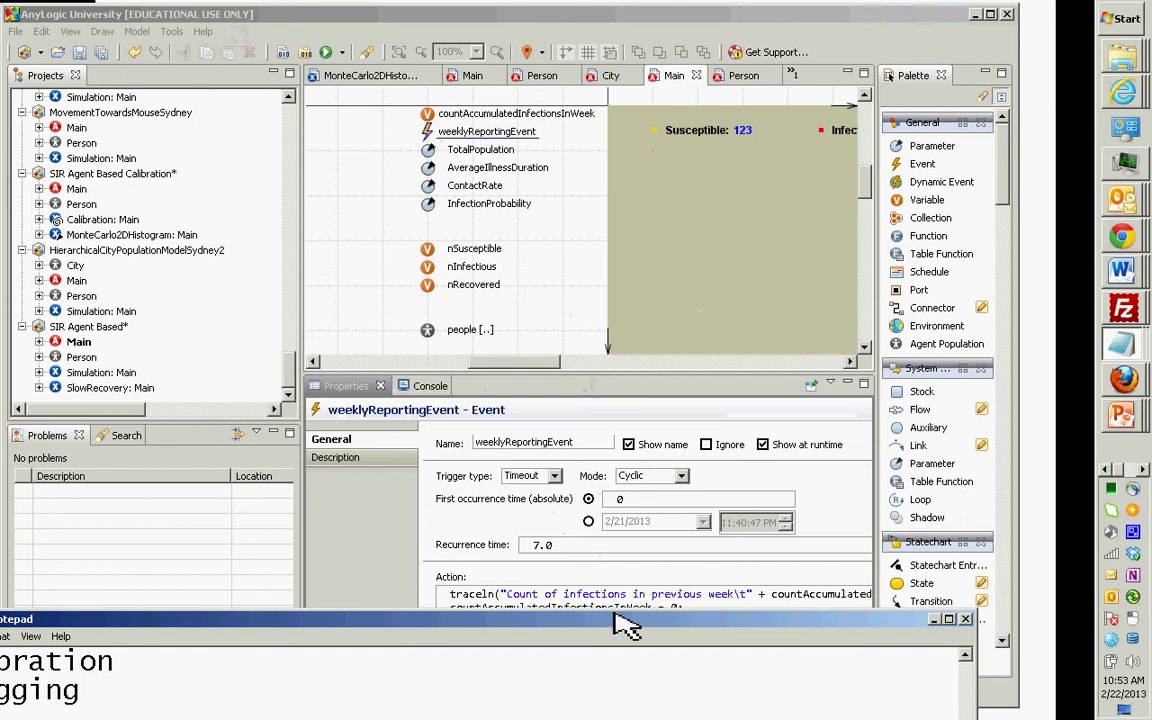
left_click_drag(613, 620, 783, 121)
left_click(483, 303)
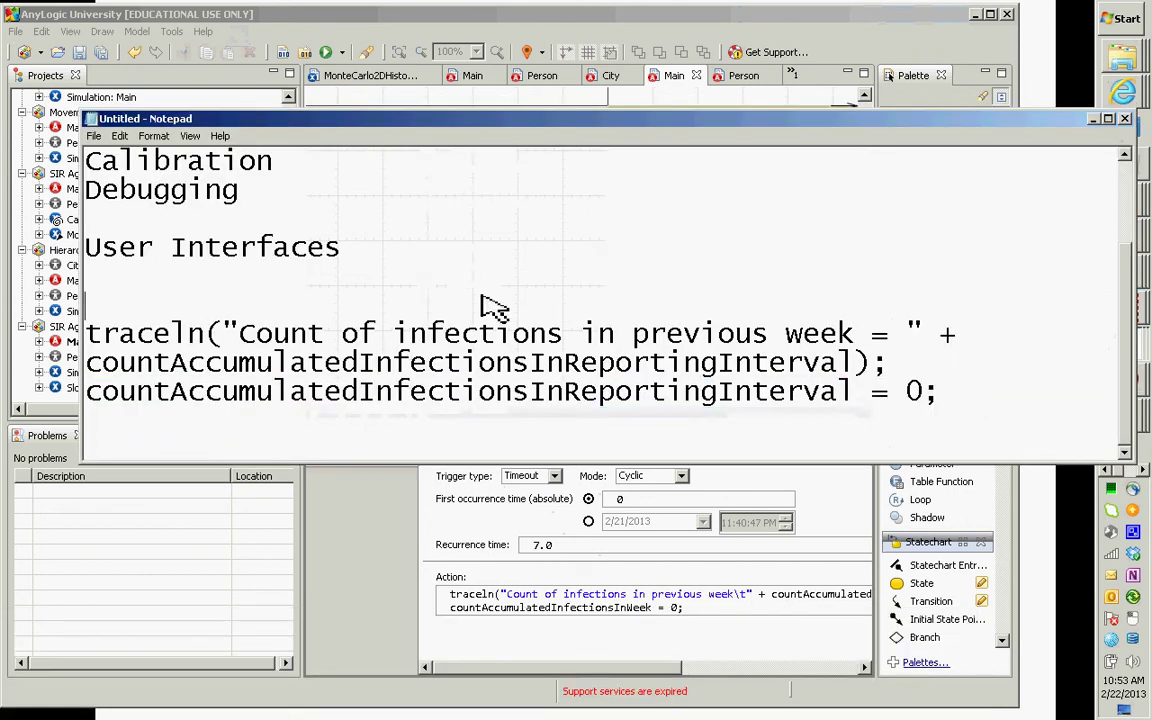
key("ctrl+shift+End")
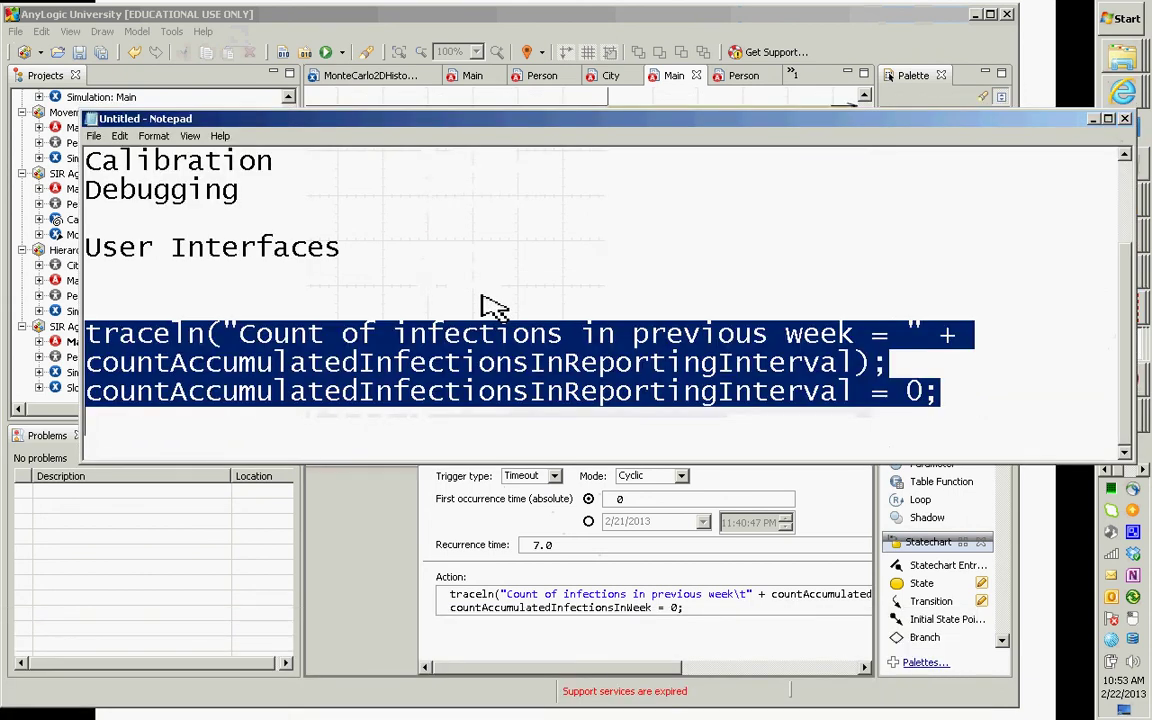
type("\"Count of infections in previous week\\t\"")
- Highlight the backslash of \t in the pasted string at the end of the Notepad note
key("Up")
key("Up")
key("Down")
key("Down")
key("ctrl+Left")
key("ctrl+Left")
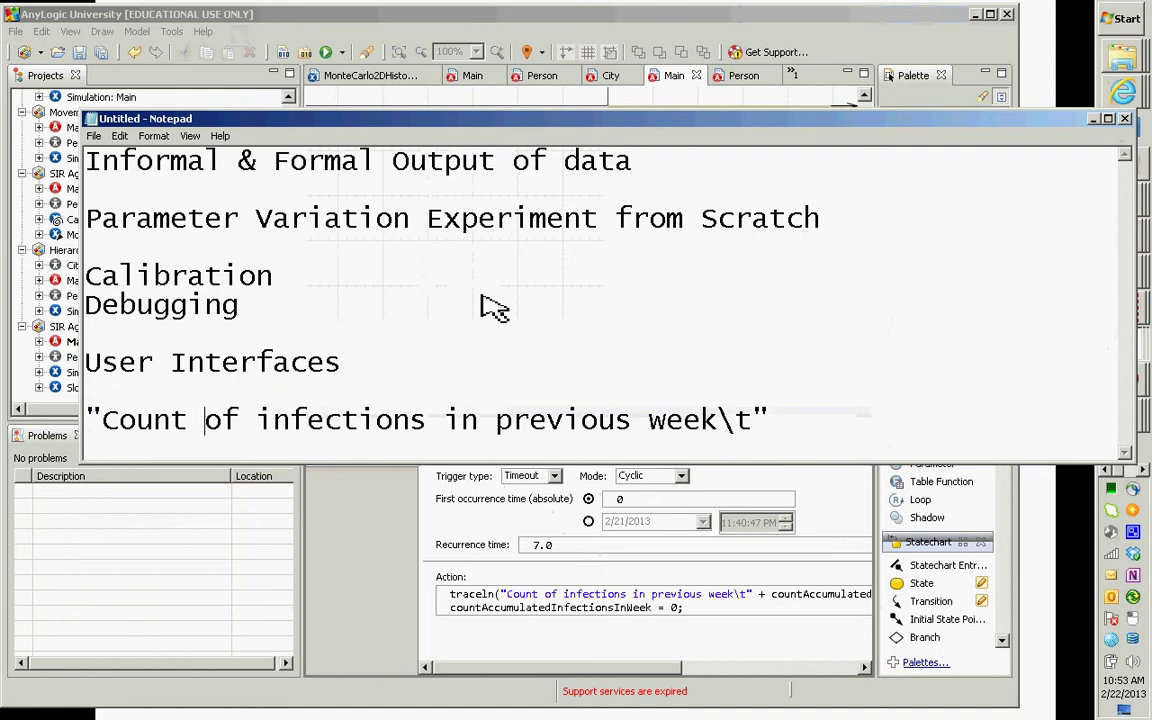
key("ctrl+Right")
key("ctrl+Right")
key("ctrl+Right")
key("ctrl+Right")
key("ctrl+Right")
key("shift+Right")
- Return to AnyLogic, run the SIR Agent Based Simulation experiment through several weekly reports, and terminate it from the console
left_click(540, 22)
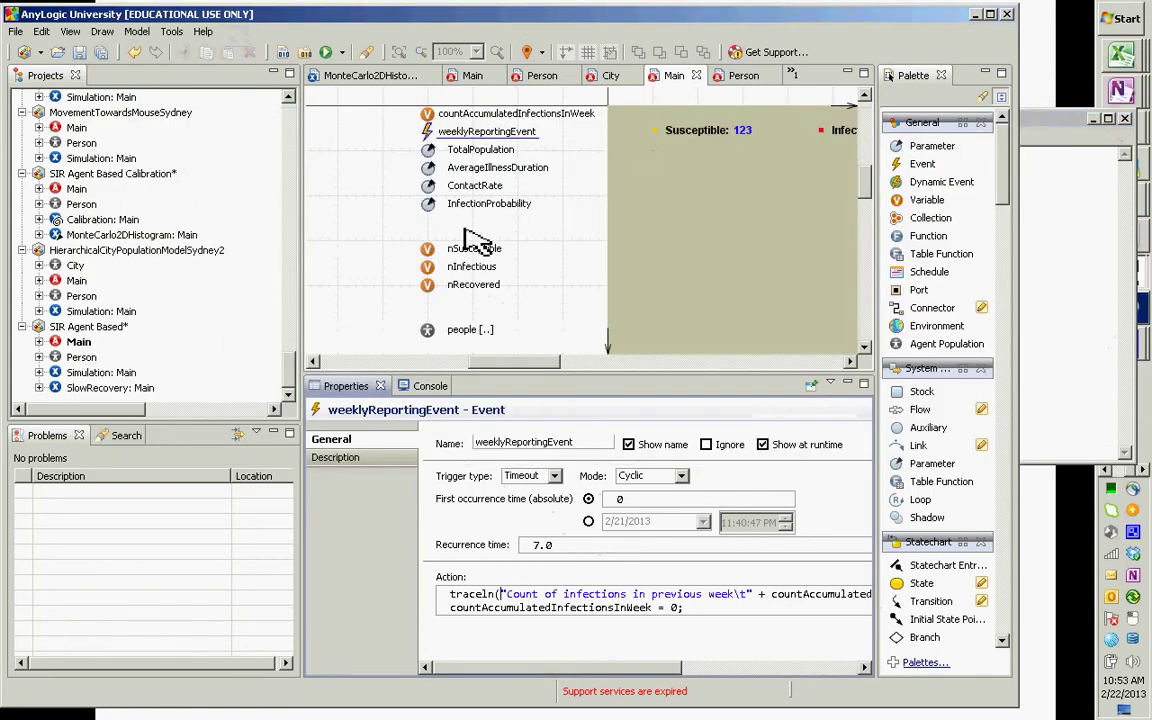
right_click(112, 373)
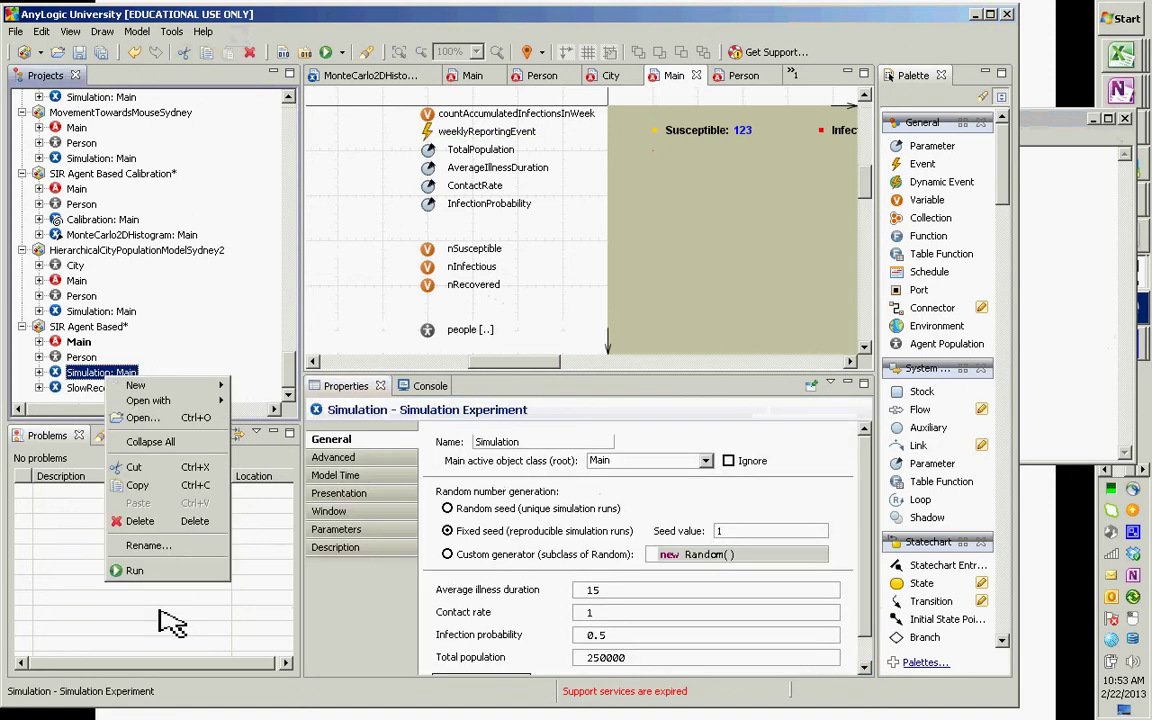
left_click(165, 572)
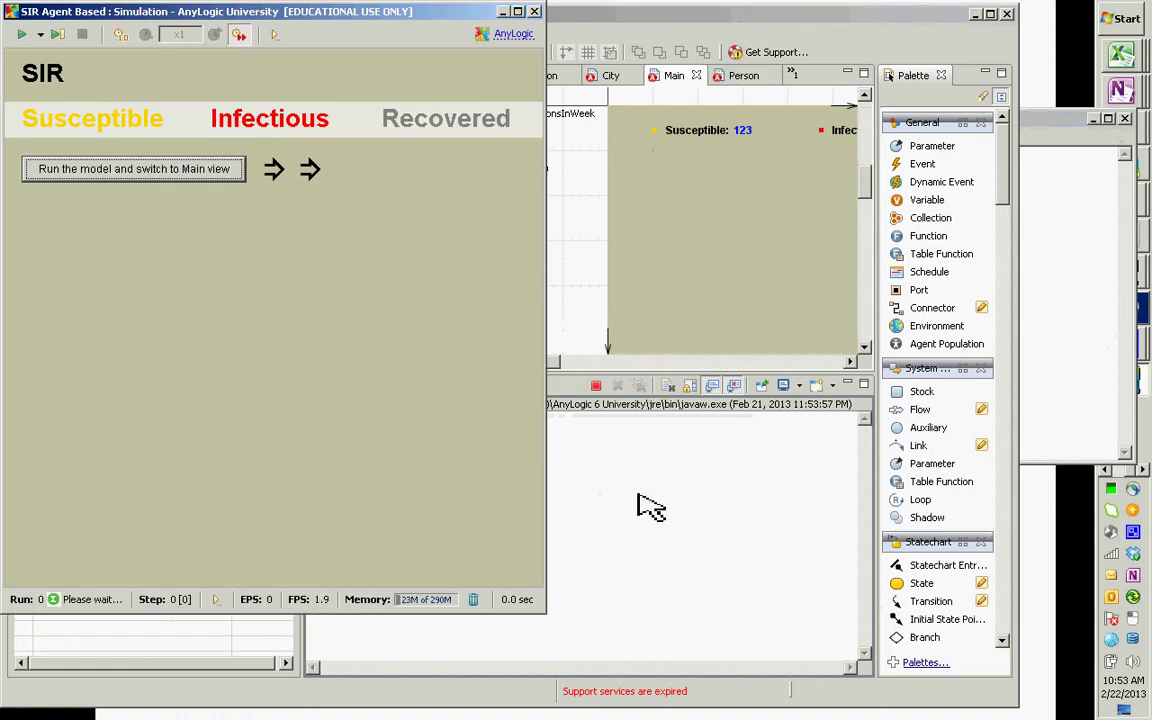
left_click(650, 505)
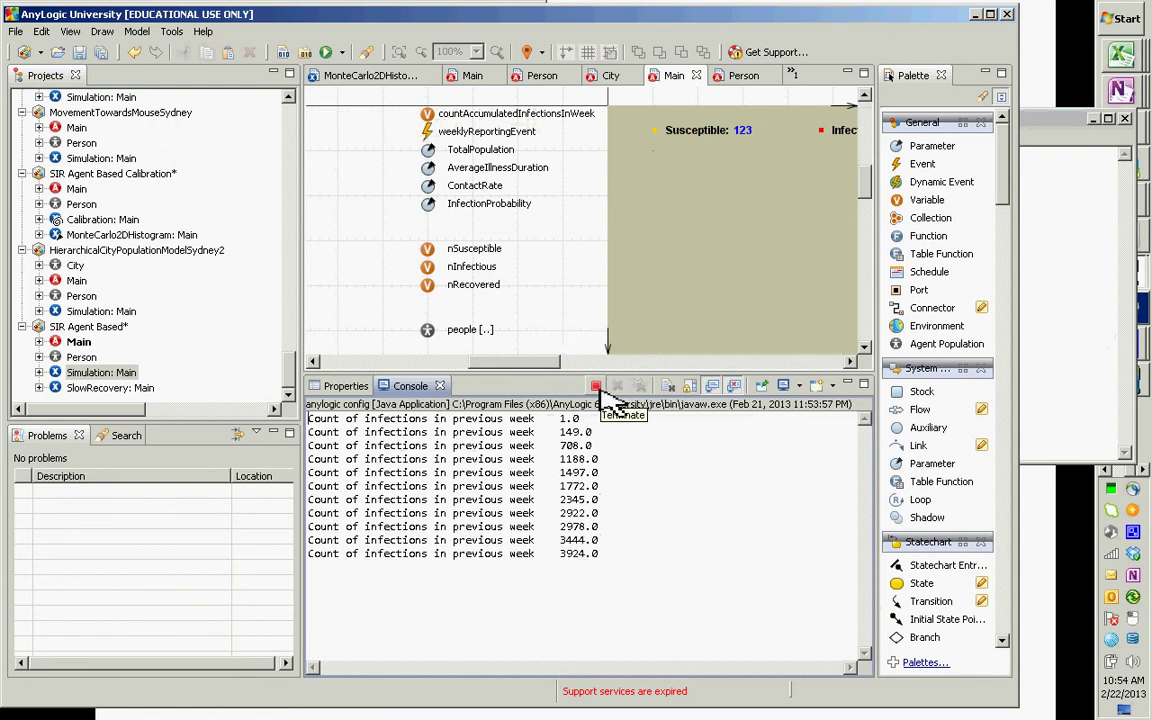
left_click(597, 387)
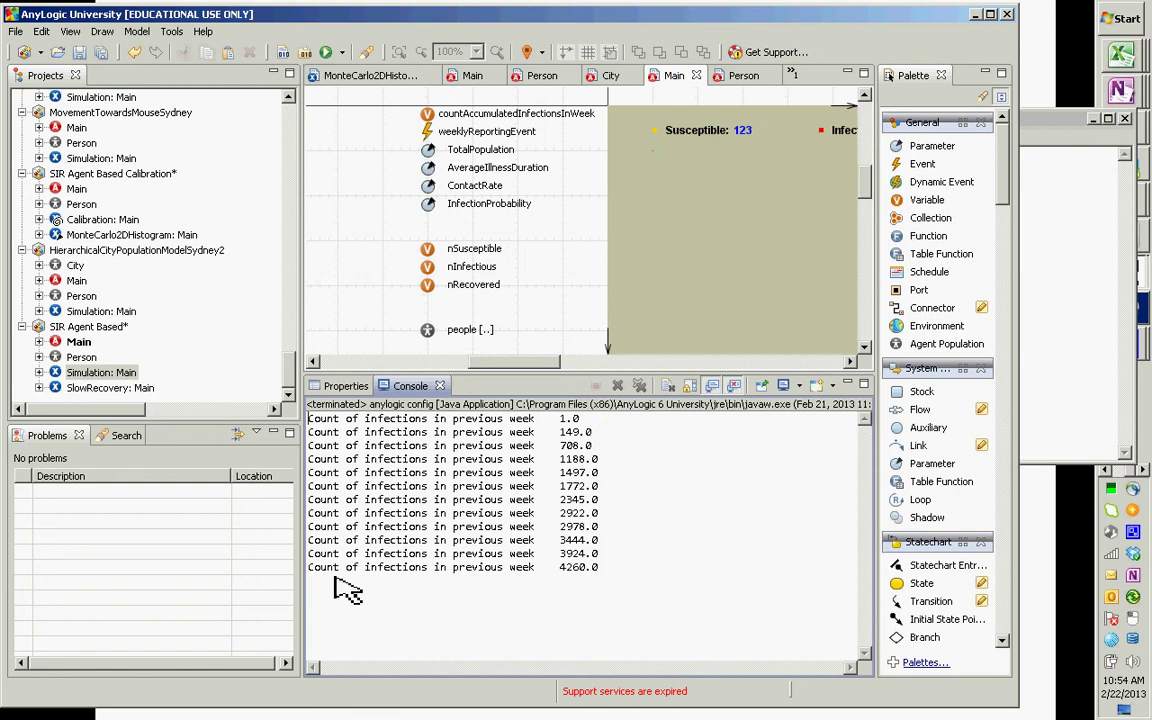
- Copy all weekly infection lines from the console and switch to Excel, creating a new blank workbook with cell C1 selected
left_click_drag(336, 583, 240, 352)
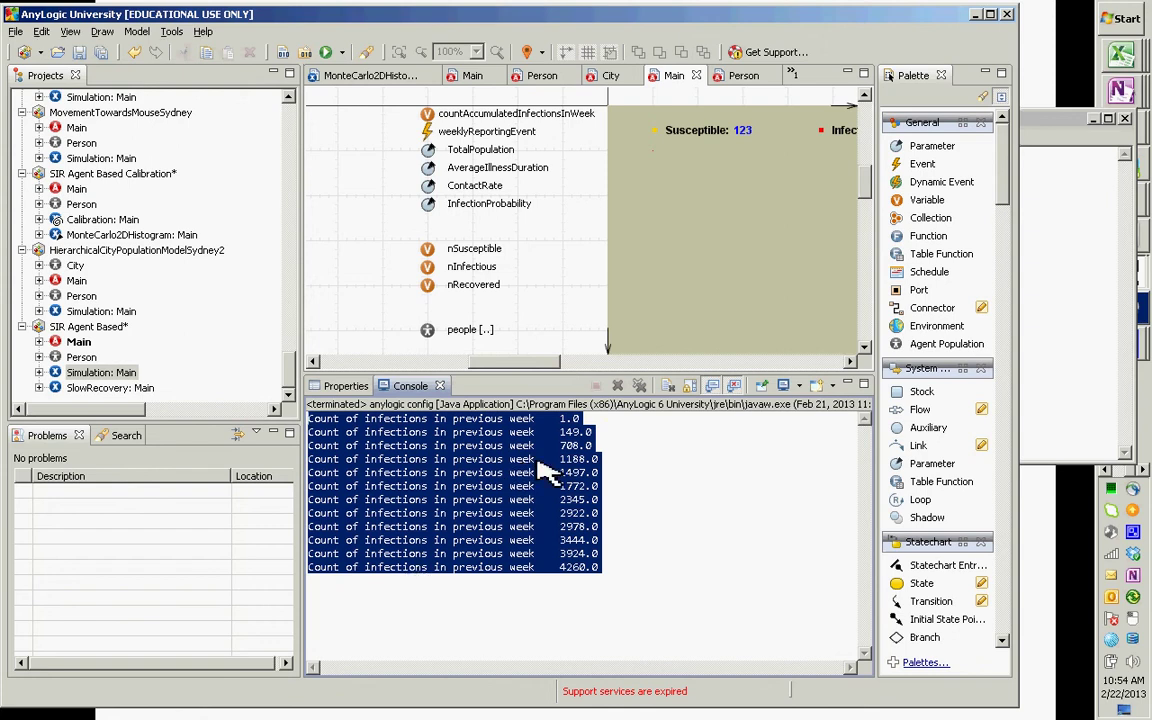
key("alt+Tab")
key("alt+Tab")
key("alt+Tab")
key("alt+Tab")
key("alt+Tab")
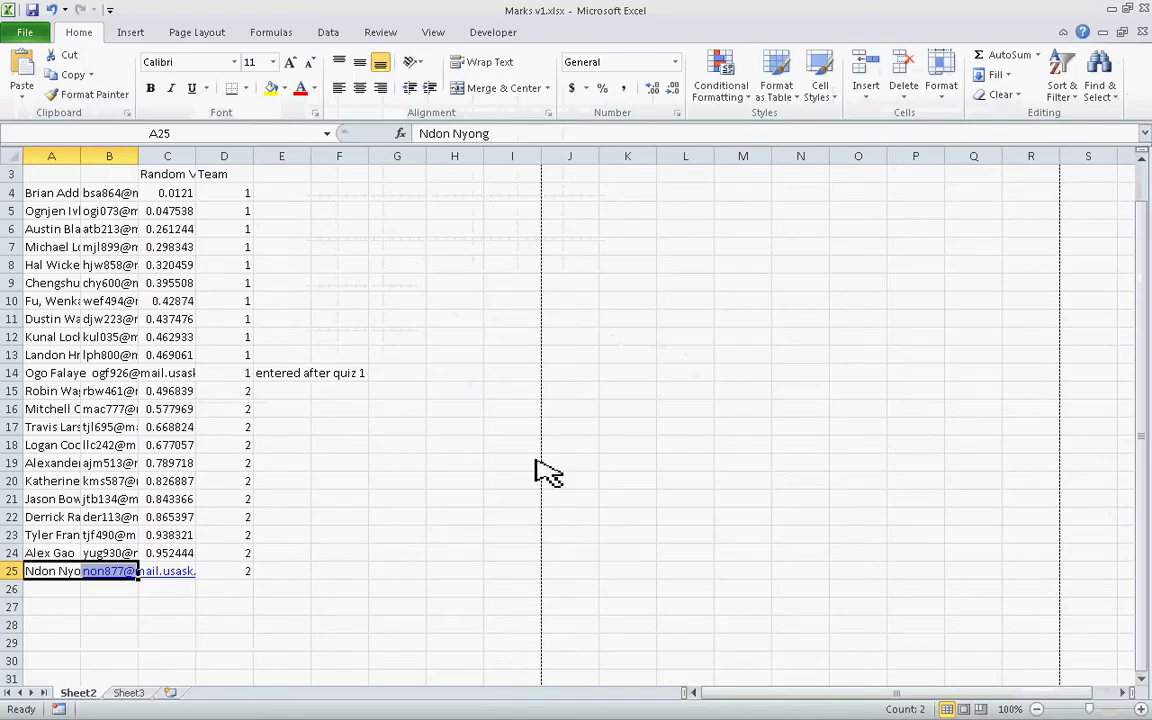
key("ctrl+n")
key("Right")
key("Right")
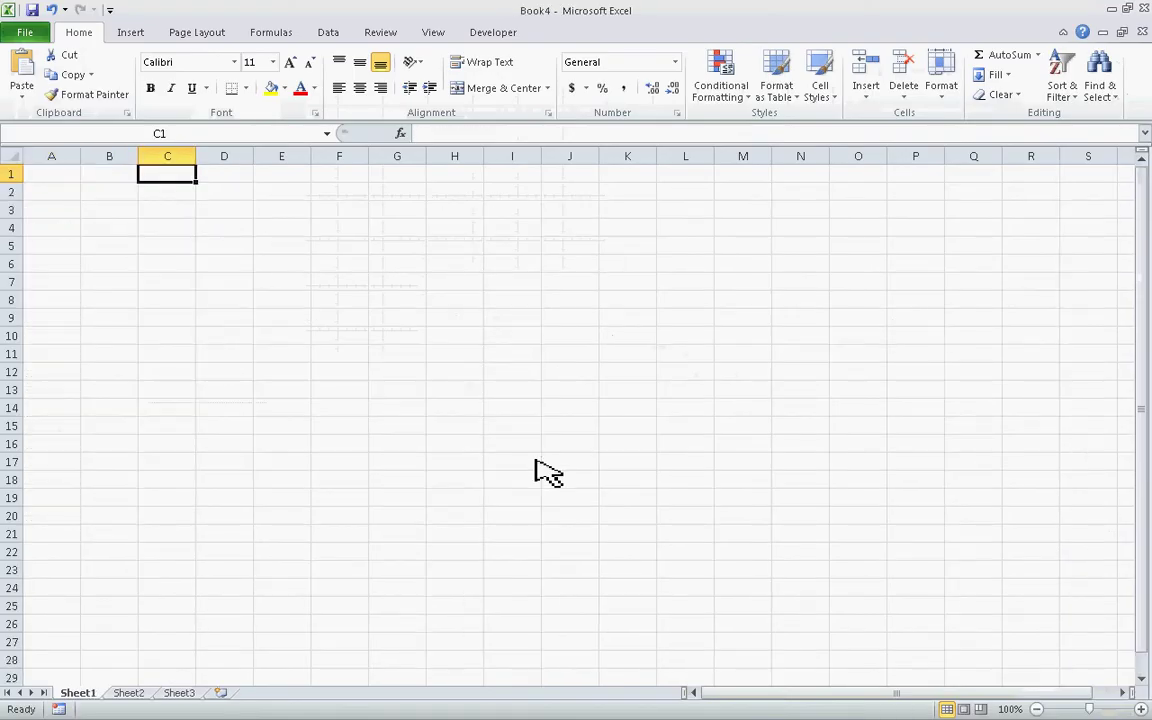
- Paste the copied console lines at C1 and check the separated infection counts in D1:D12
key("ctrl+v")
key("Down")
key("Up")
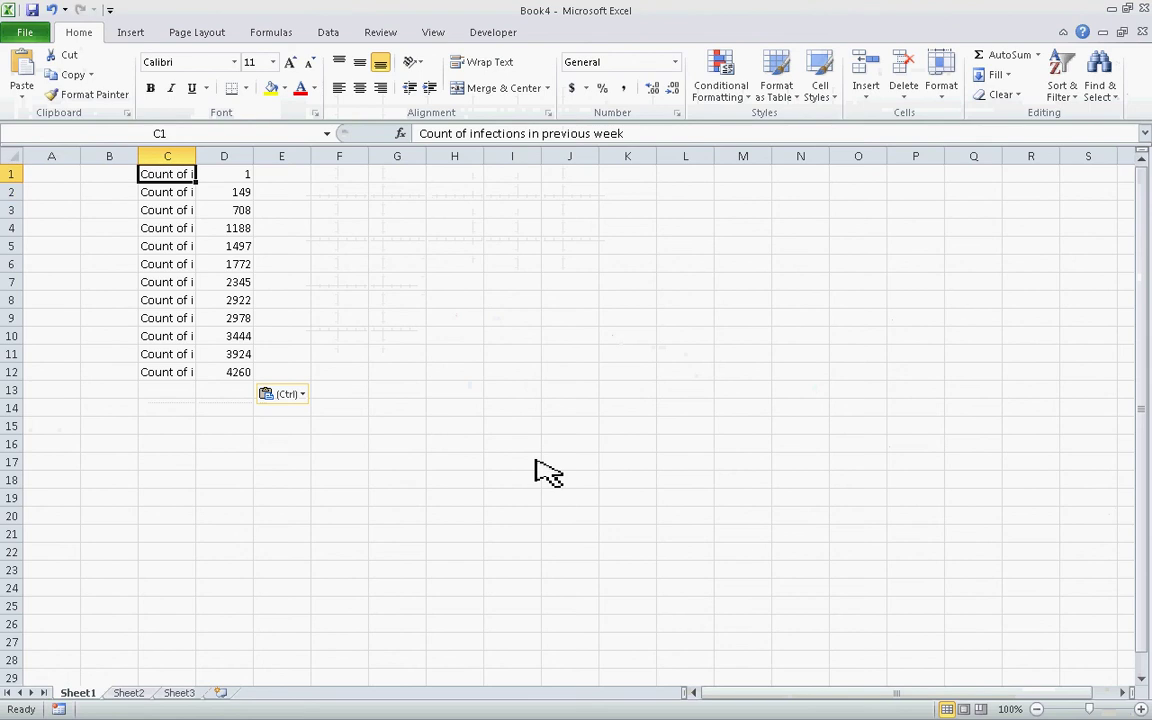
key("Right")
key("ctrl+shift+Down")
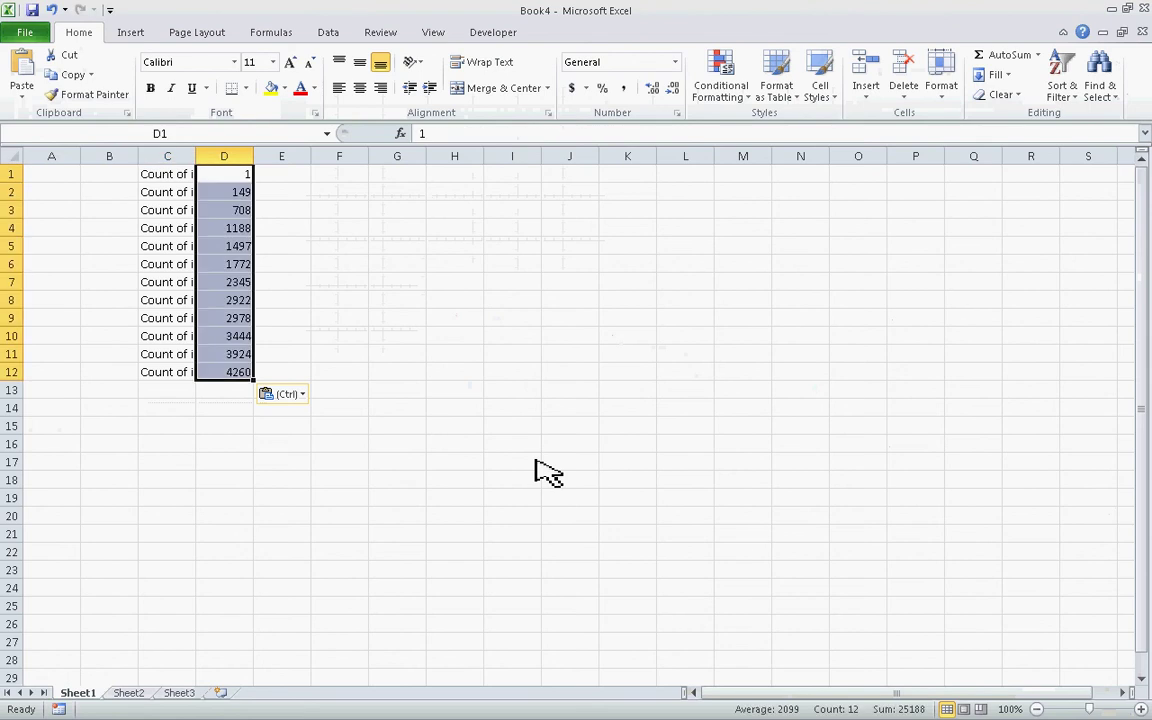
key("Up")
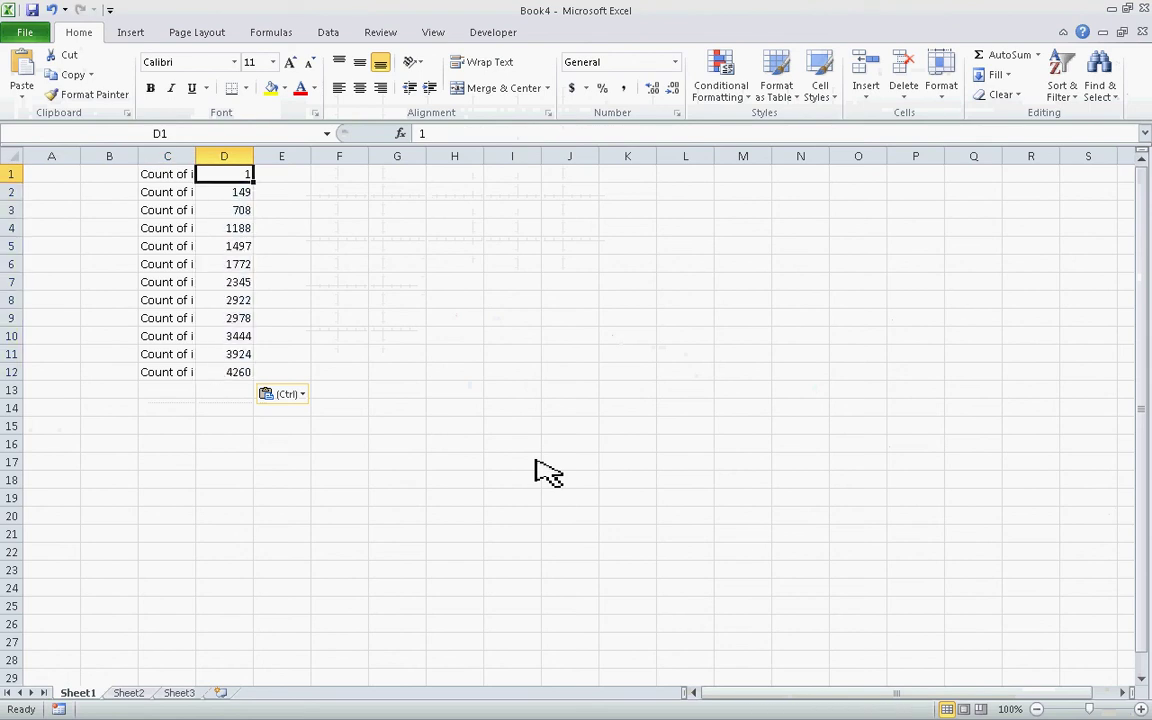
- Switch back to AnyLogic, reopen weeklyReportingEvent's properties and highlight the \t in its traceln text
key("alt+Tab")
key("alt+Tab")
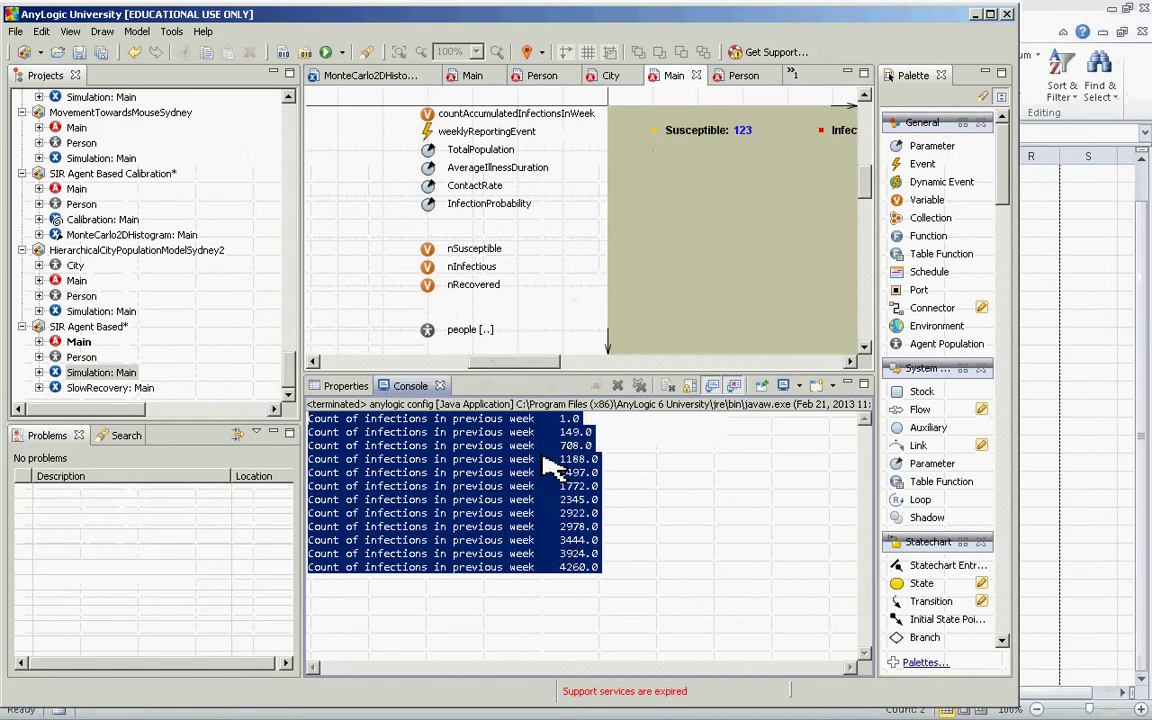
left_click(545, 566)
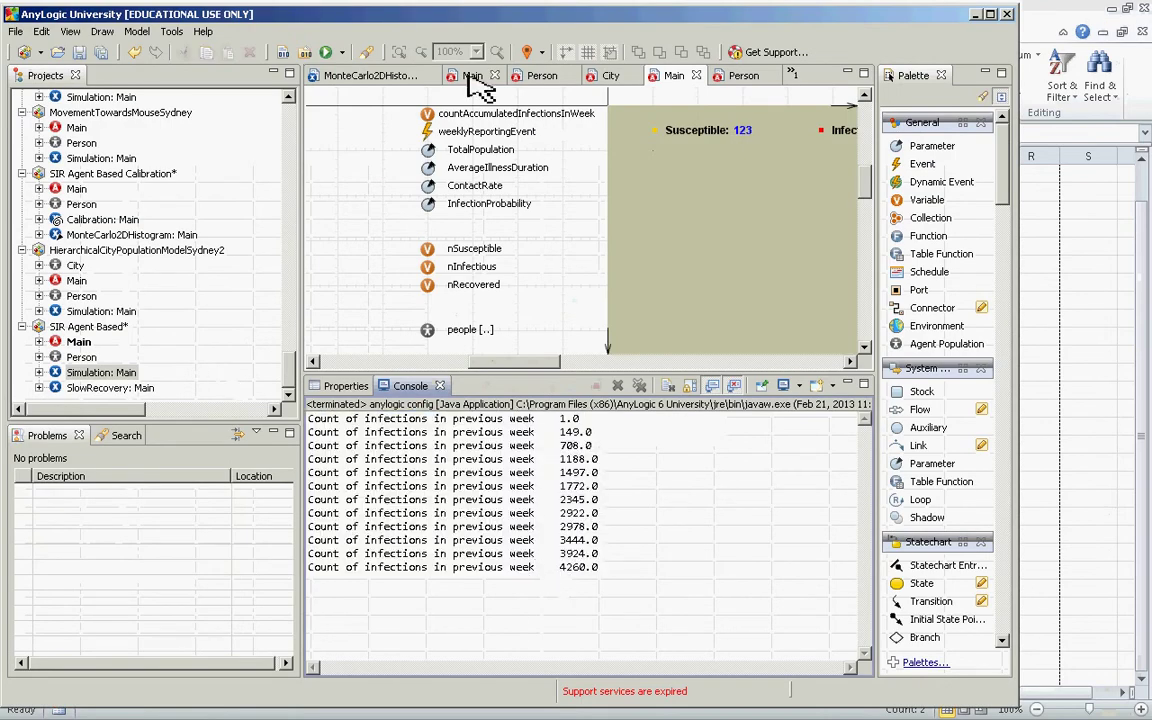
left_click(438, 138)
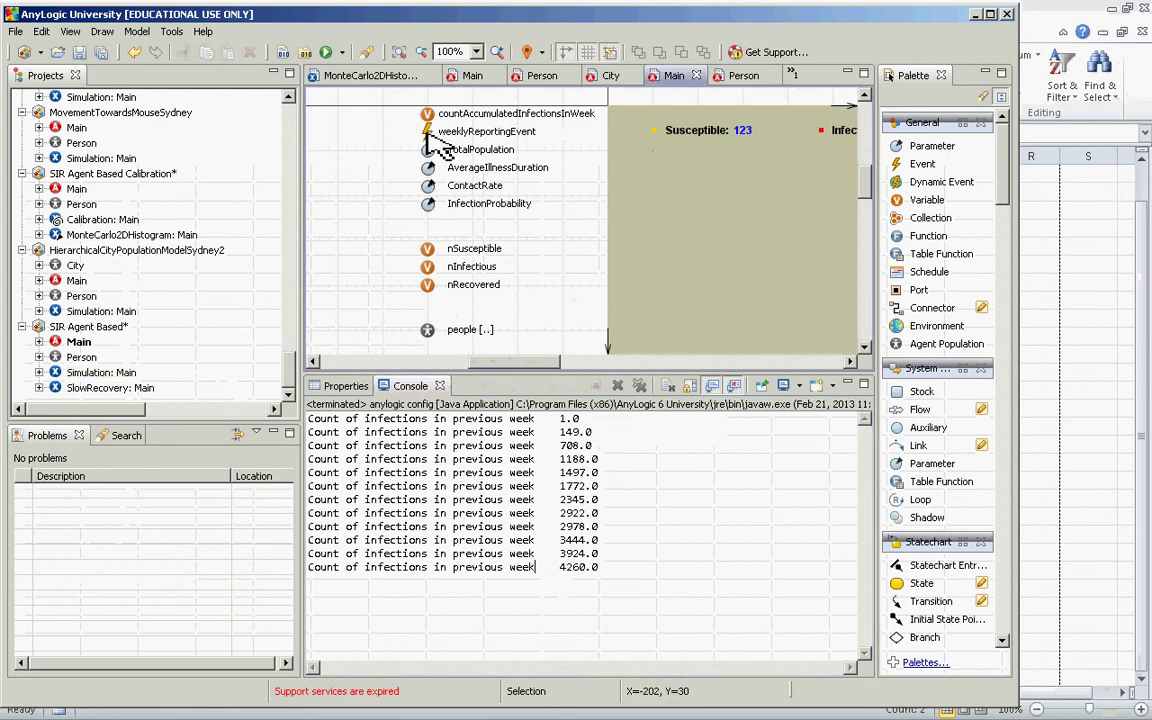
left_click(430, 134)
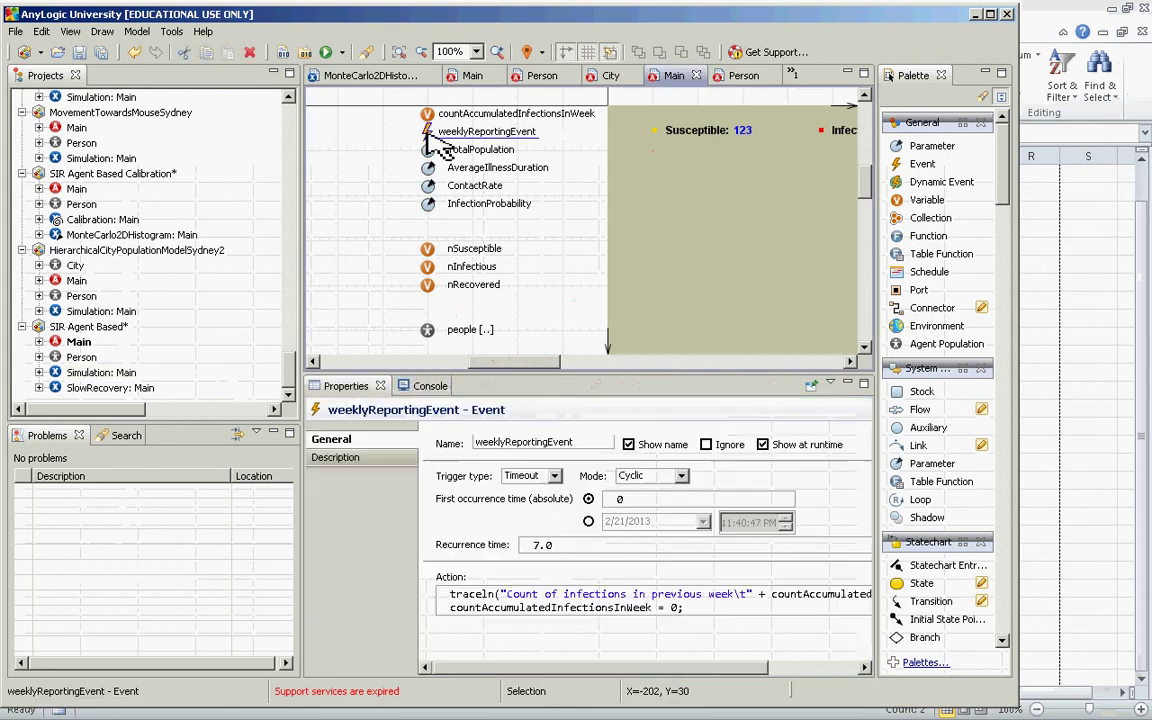
left_click(741, 603)
left_click_drag(736, 593, 746, 593)
- In the Notepad string, try an equals sign in place of \t, delete that replacement and return to AnyLogic
key("alt+Tab")
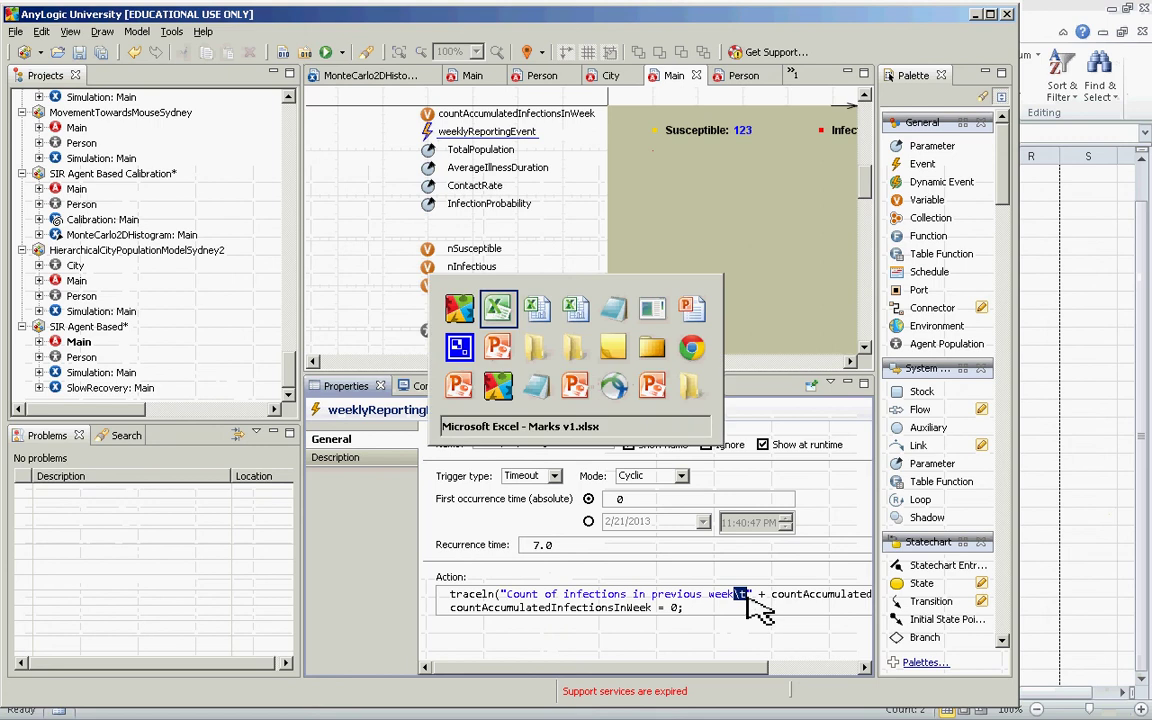
key("alt+Tab")
key("alt+Tab")
key("alt+Tab")
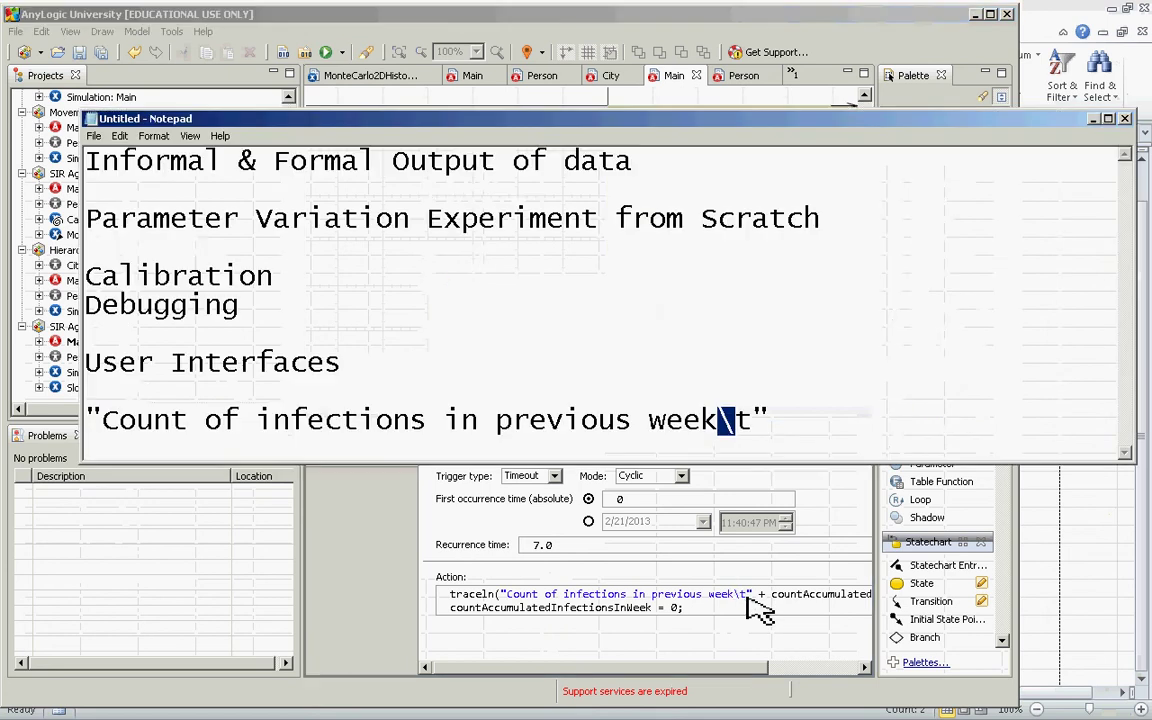
key("shift+Right")
type("=")
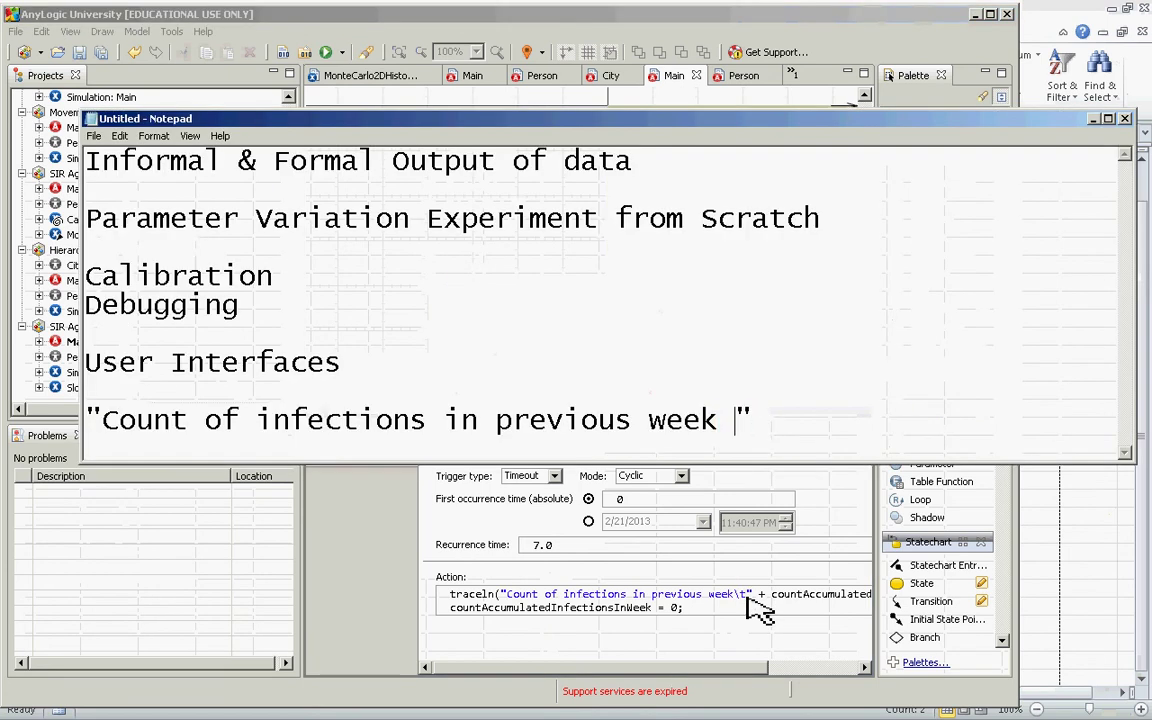
key("BackSpace")
key("BackSpace")
key("BackSpace")
key("alt+Tab")
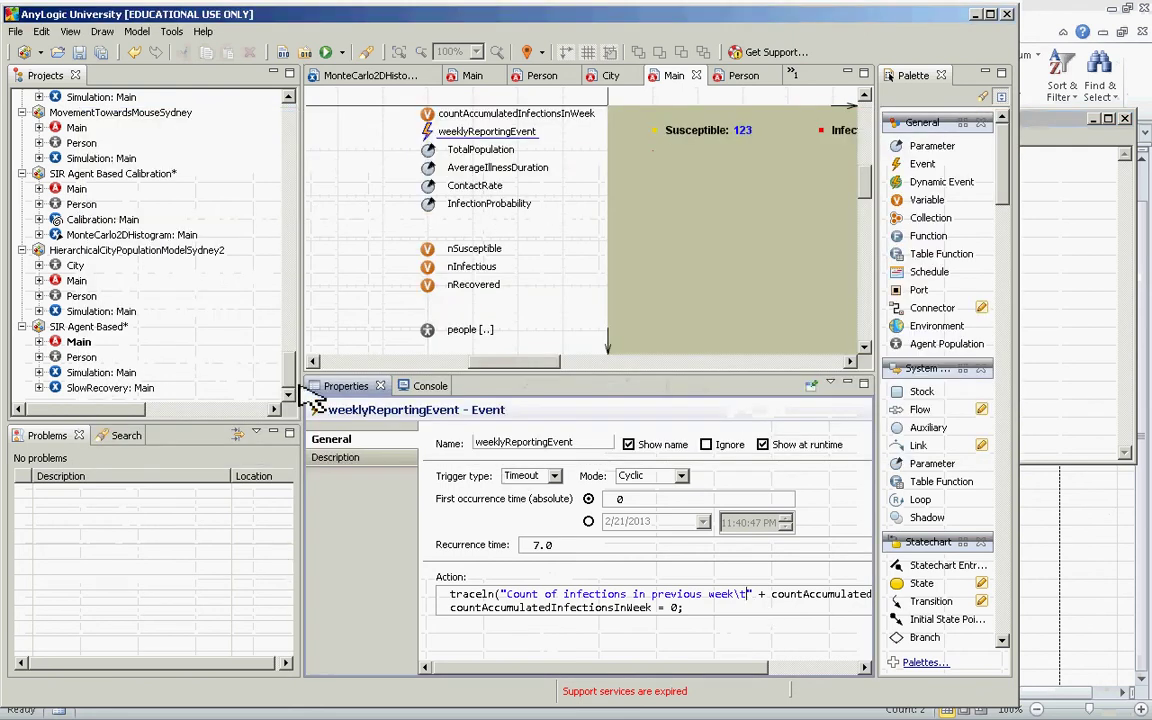
- Select the entire console output of the terminated run and copy it
left_click(412, 386)
left_click_drag(643, 586, 165, 320)
right_click(375, 465)
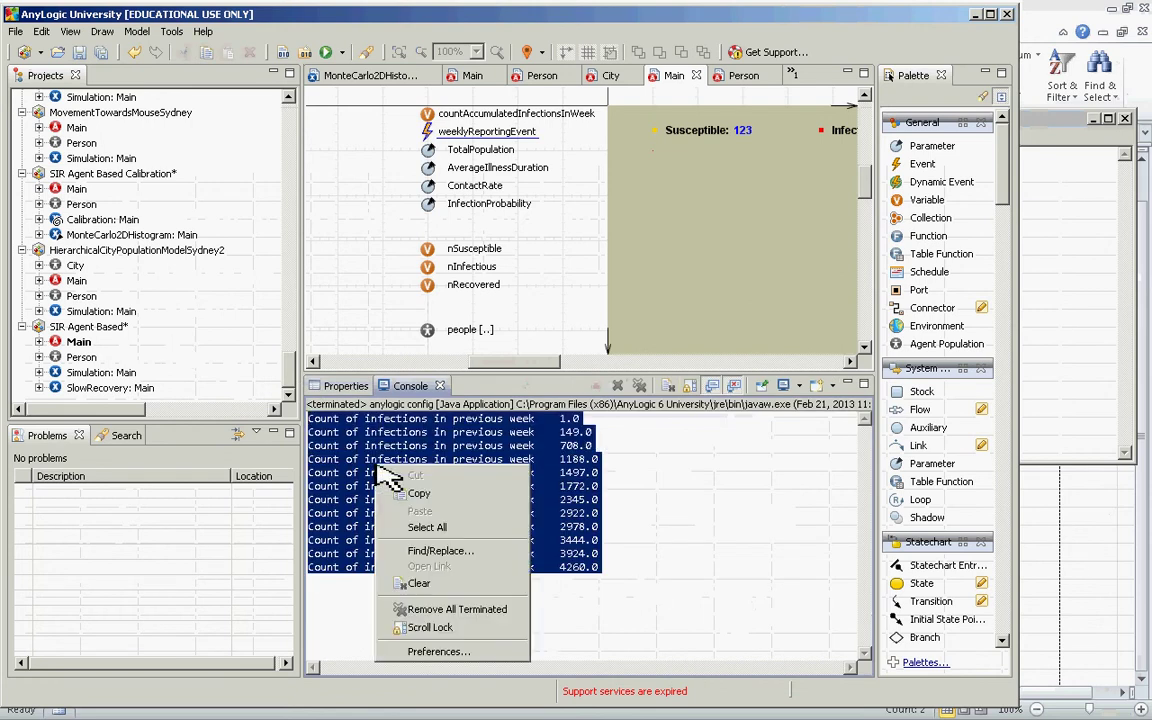
left_click(409, 494)
right_click(428, 486)
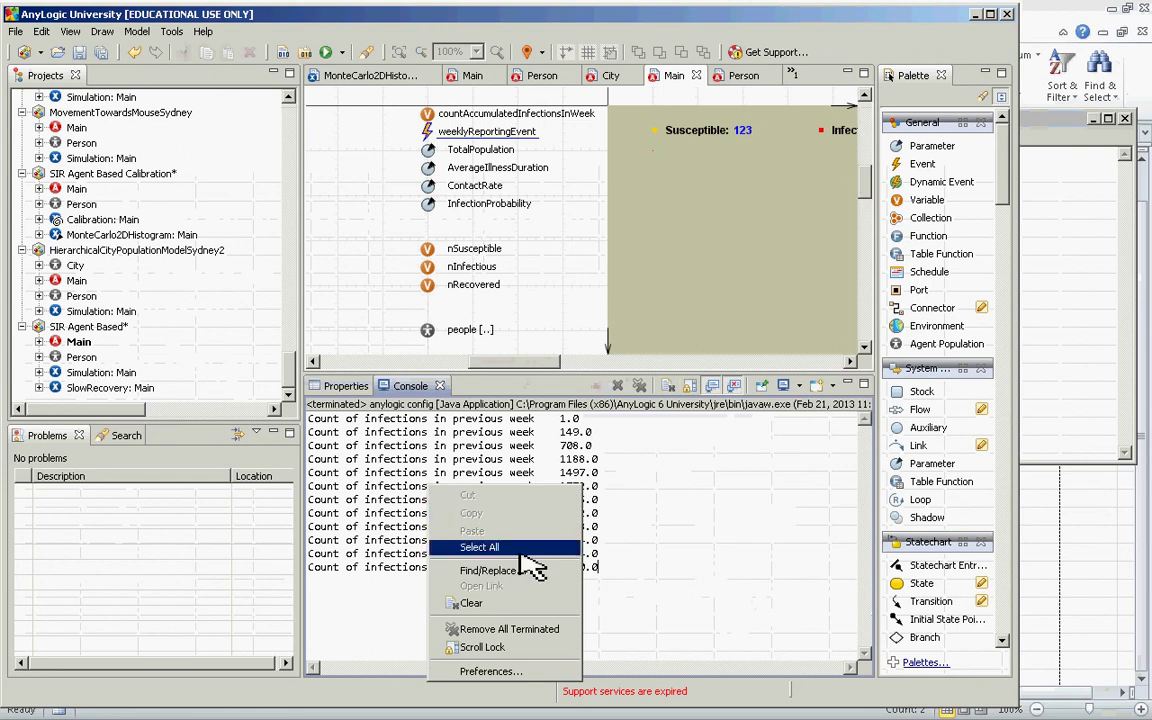
left_click(519, 549)
right_click(576, 484)
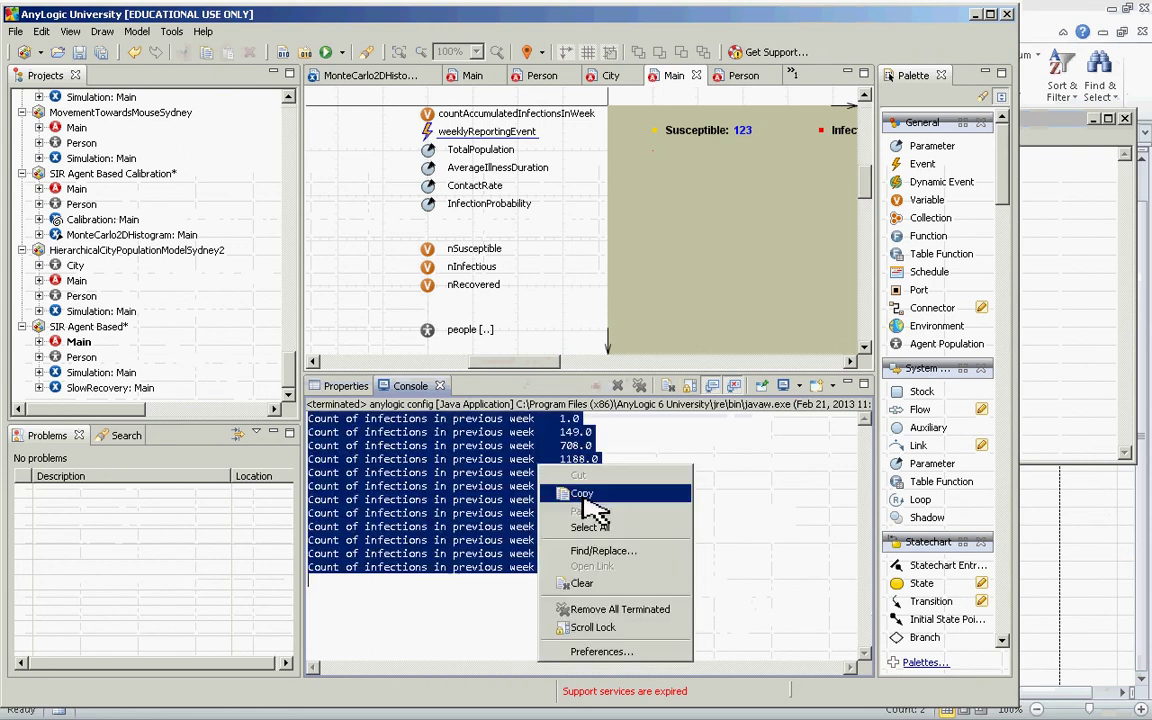
left_click(593, 512)
- Switch to the Book4 workbook in Excel, undo the earlier paste at C1 and paste the console output at C3
key("alt+Tab")
key("alt+Tab")
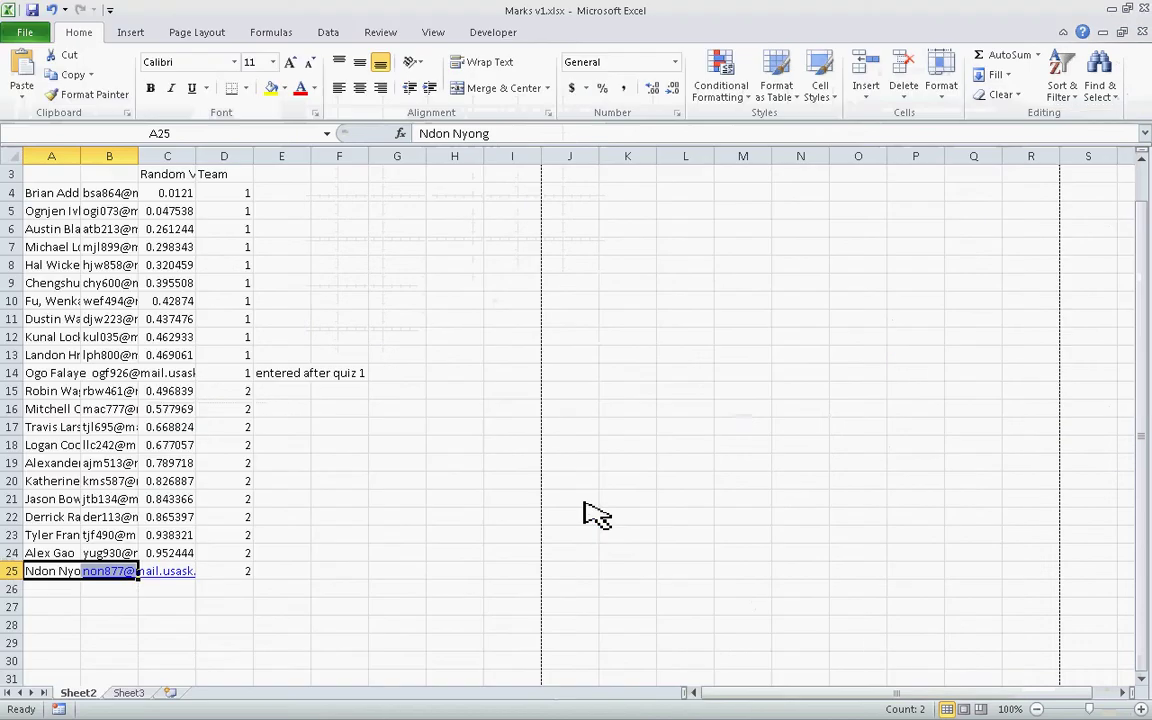
key("alt+Tab")
key("alt+Tab")
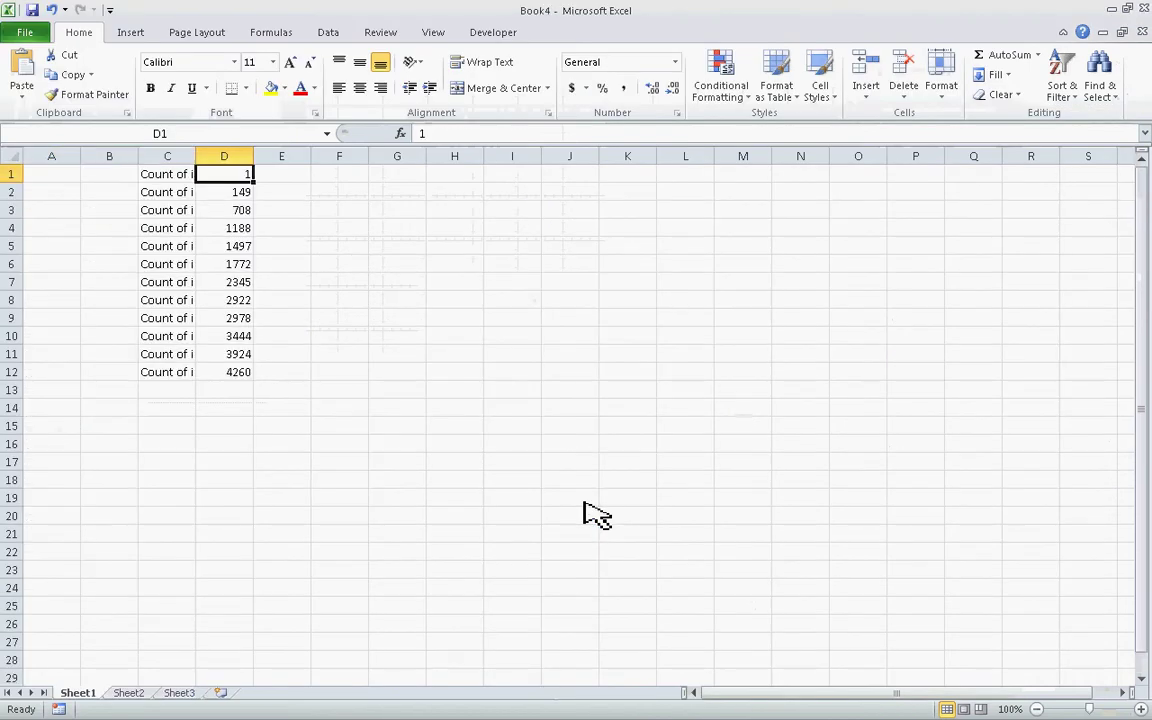
key("ctrl+z")
key("Down")
key("Down")
key("ctrl+v")
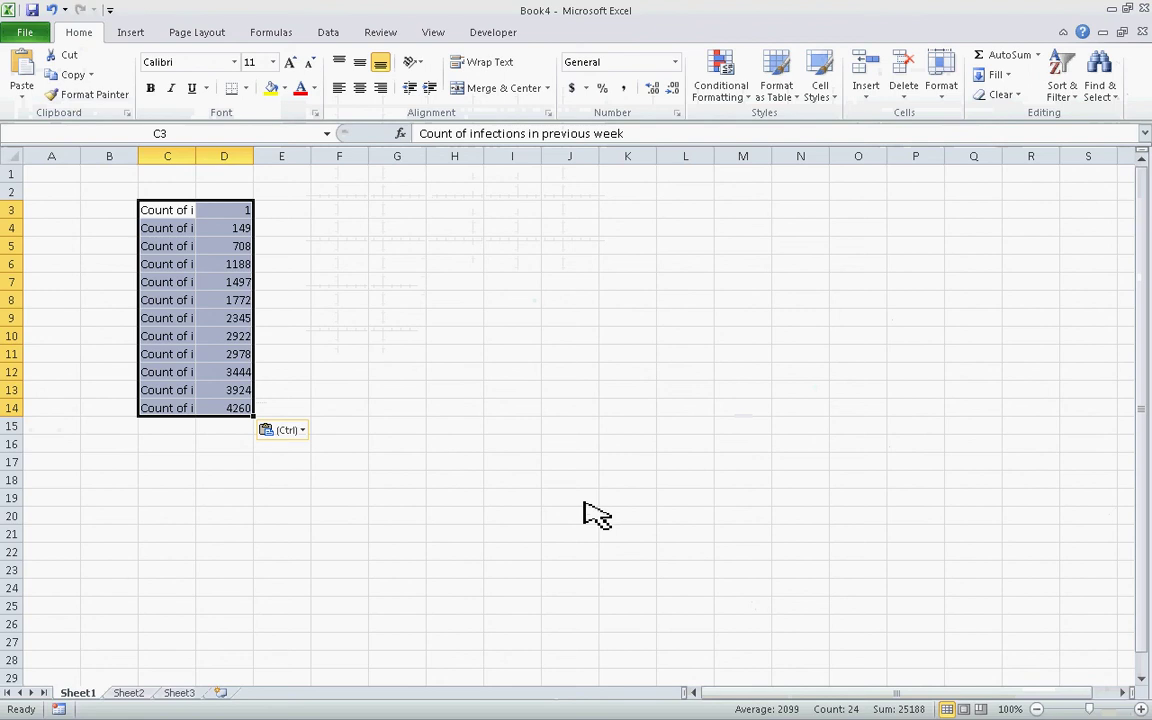
- Switch back to AnyLogic and clear the console output
key("alt+Tab")
key("alt+Tab")
key("alt+Tab")
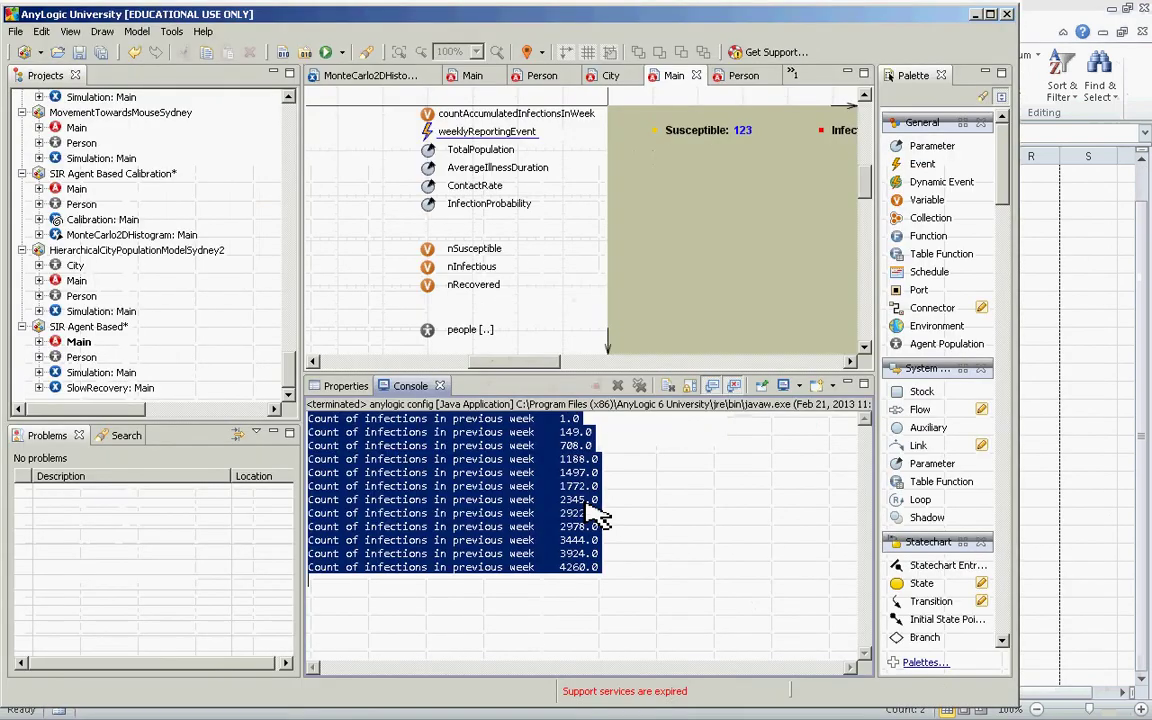
left_click(640, 488)
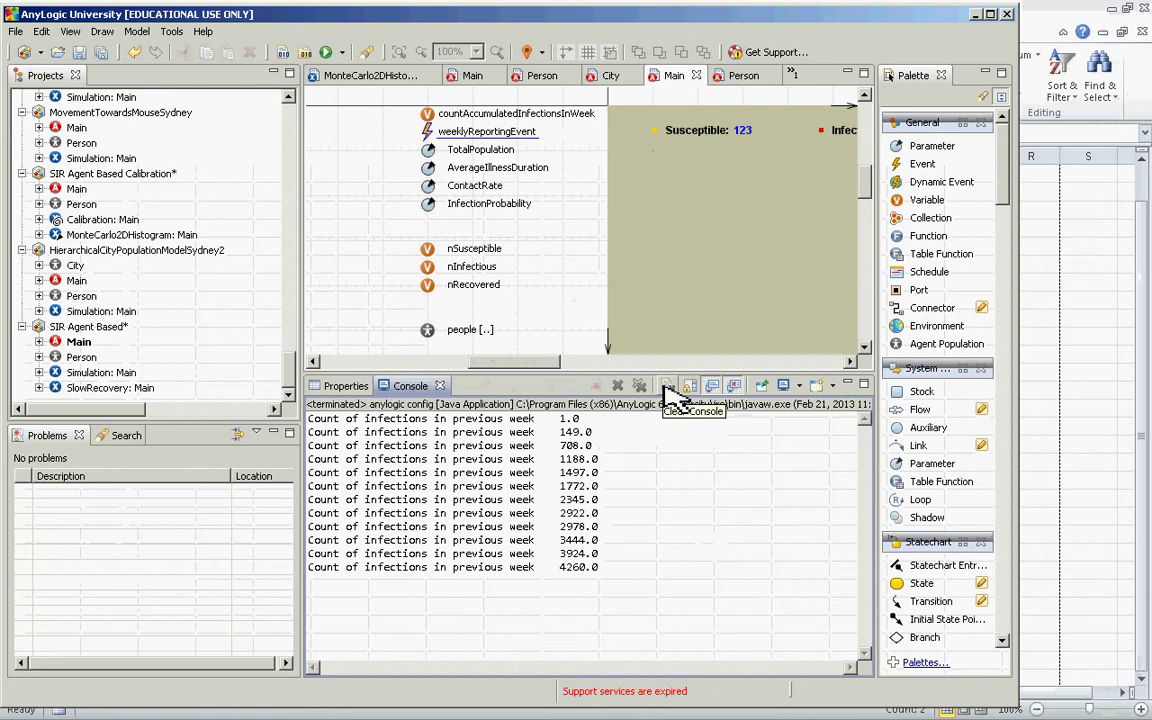
left_click(670, 390)
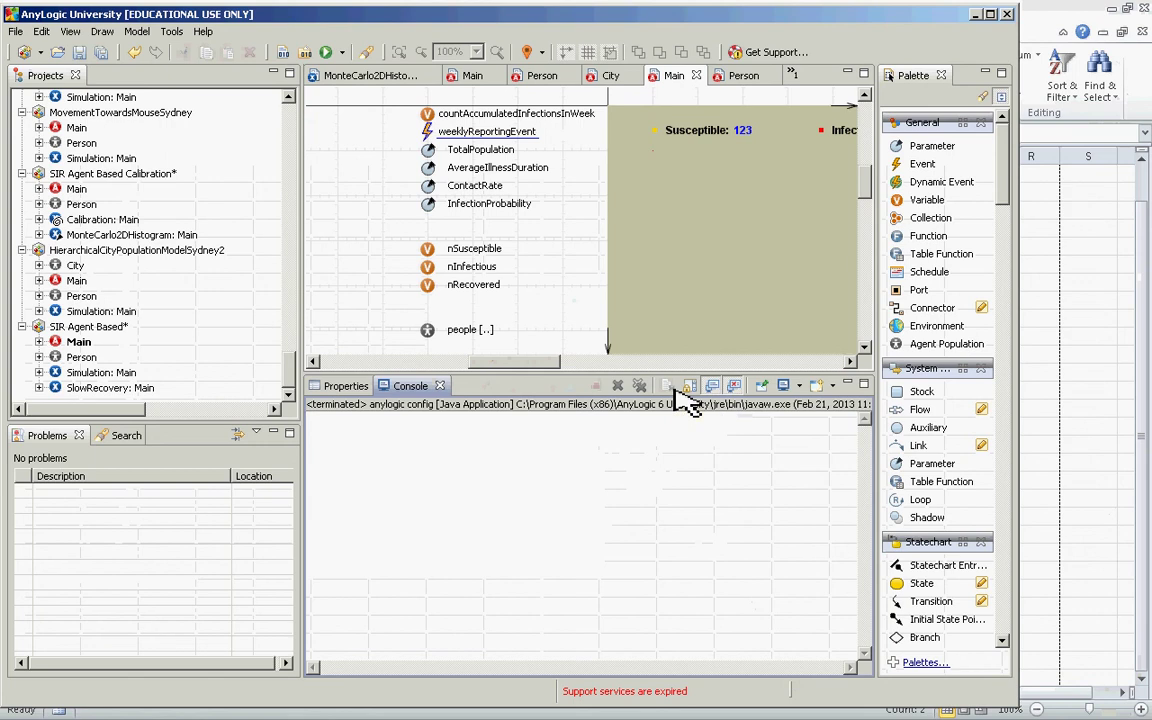
- Run the SIR Agent Based Simulation experiment, start the model in Main view and close the run window after a few weekly reports
right_click(112, 372)
left_click(205, 570)
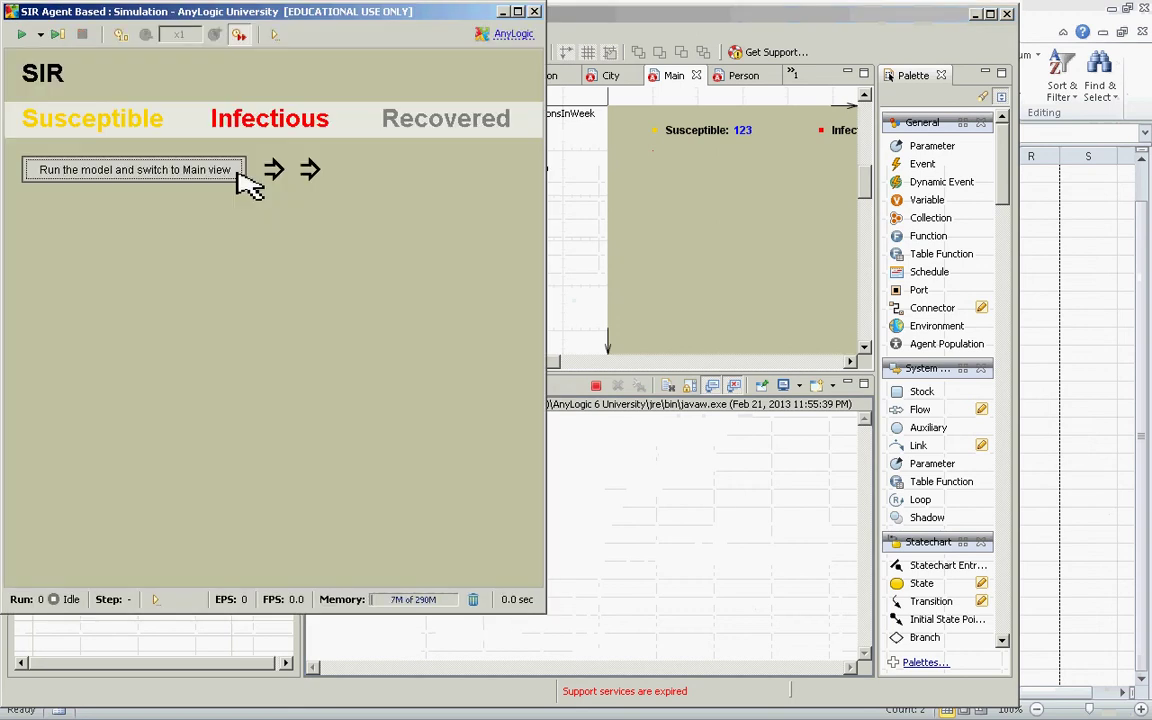
left_click(240, 180)
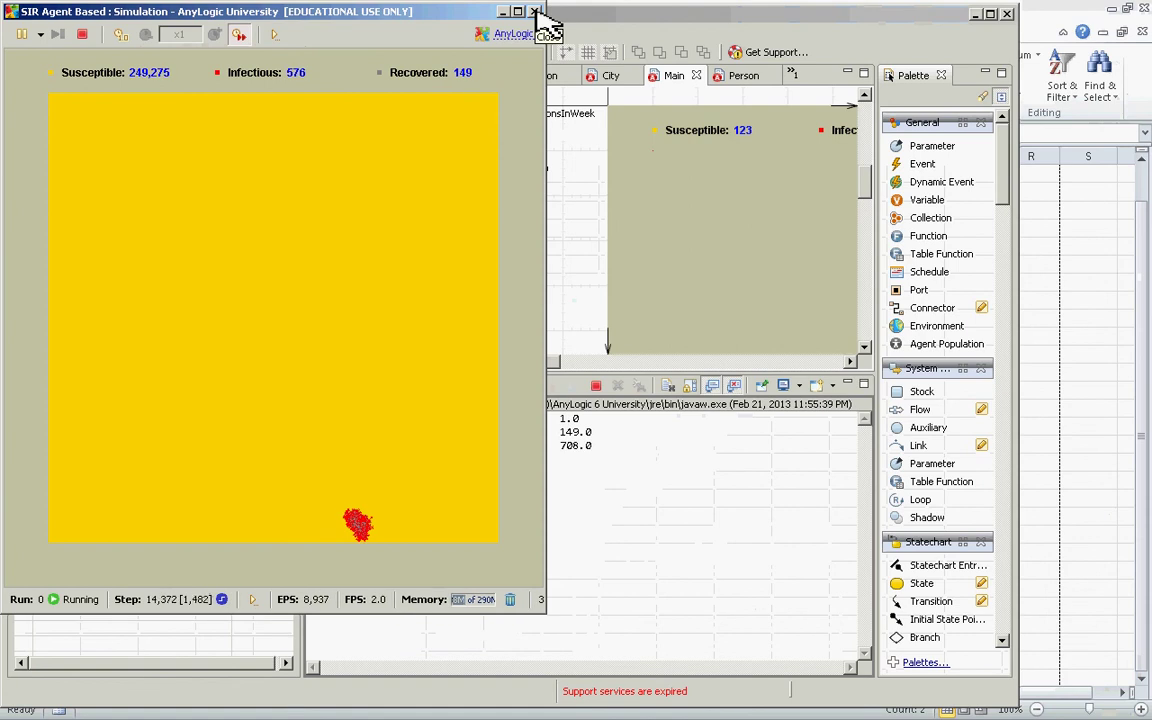
left_click(535, 11)
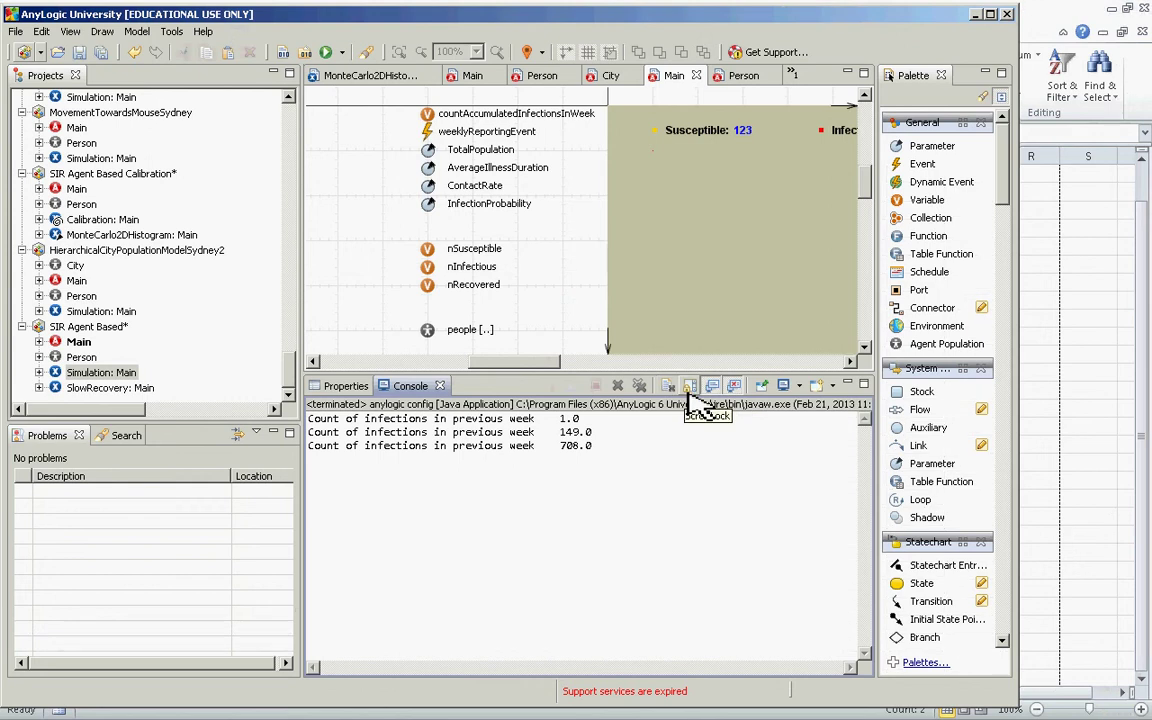
- Select all the weekly infection lines in the console, check the Excel window and return to AnyLogic
left_click_drag(617, 470, 340, 418)
left_click_drag(265, 380, 245, 381)
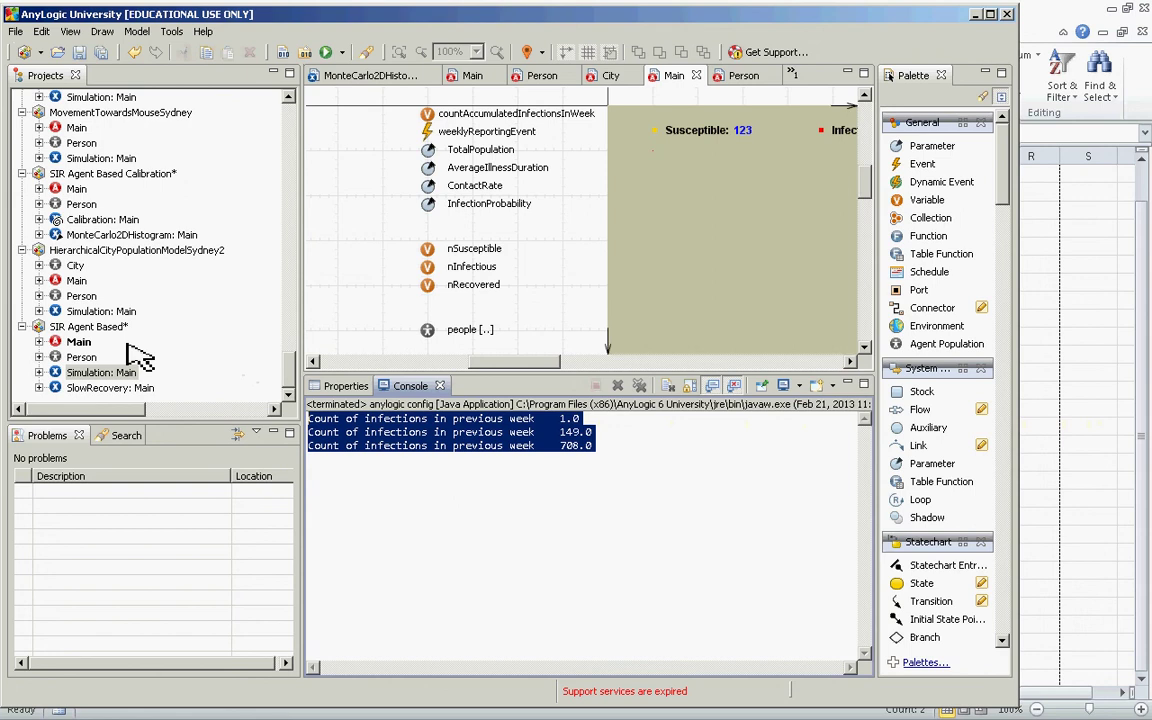
key("alt+Tab")
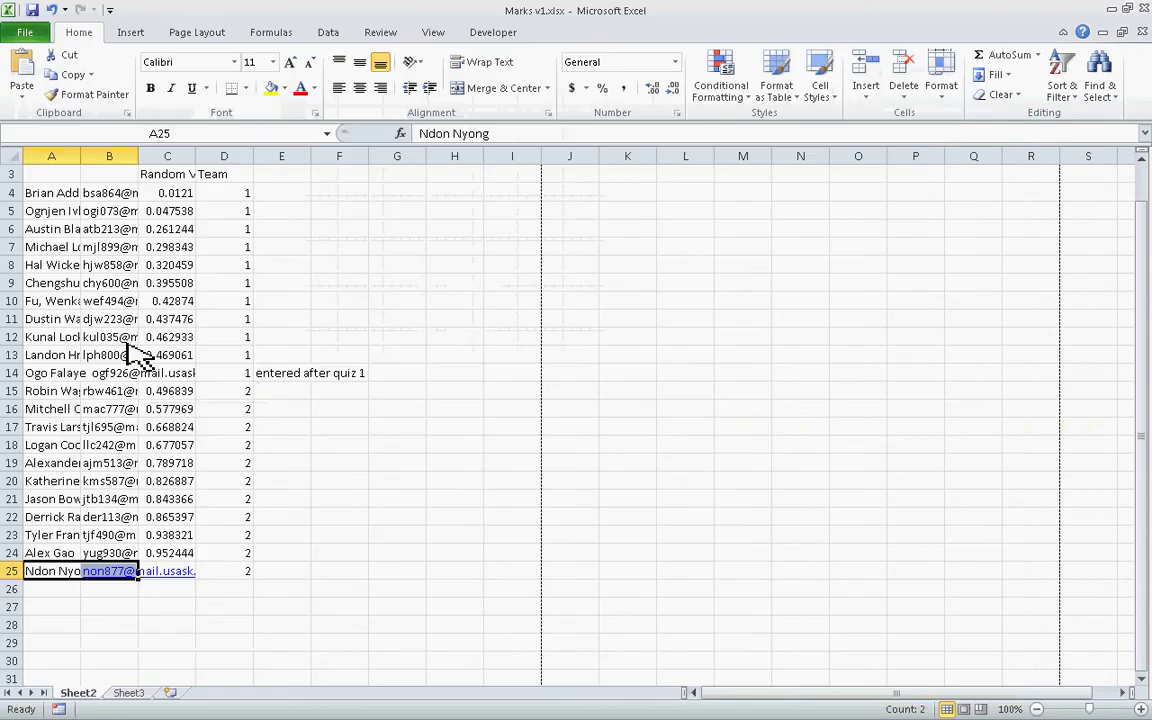
key("alt+Tab")
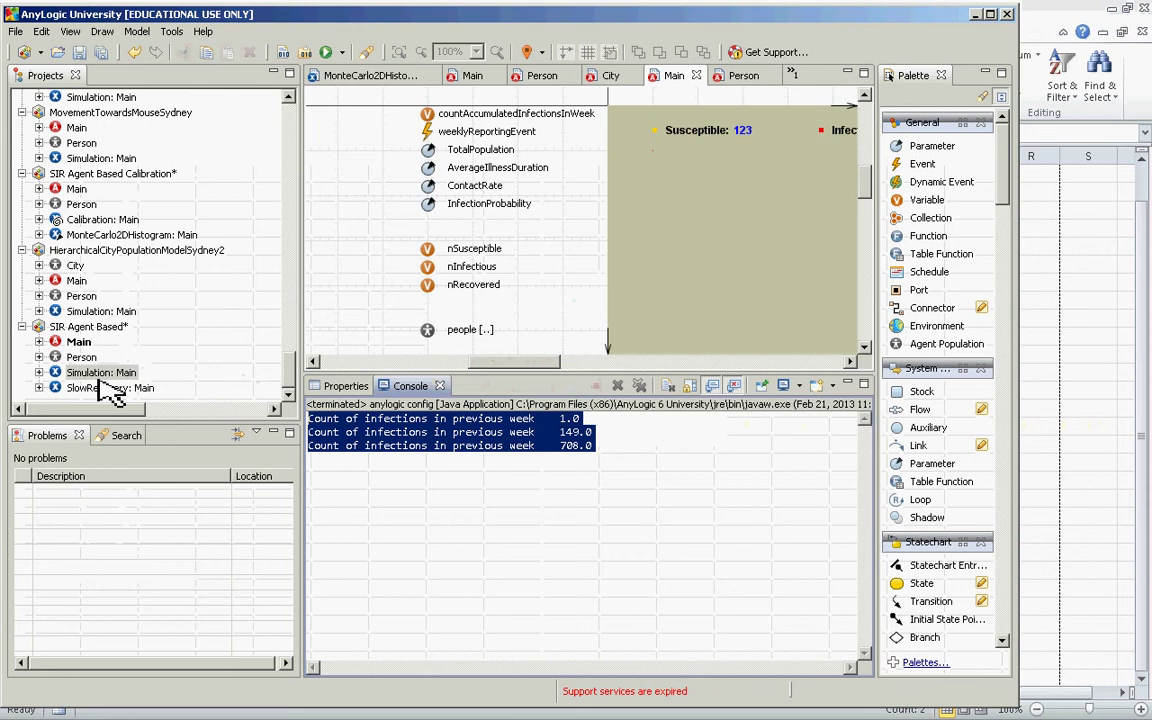
- Review the Window and Presentation properties of SIR Agent Based's Simulation experiment
left_click(100, 374)
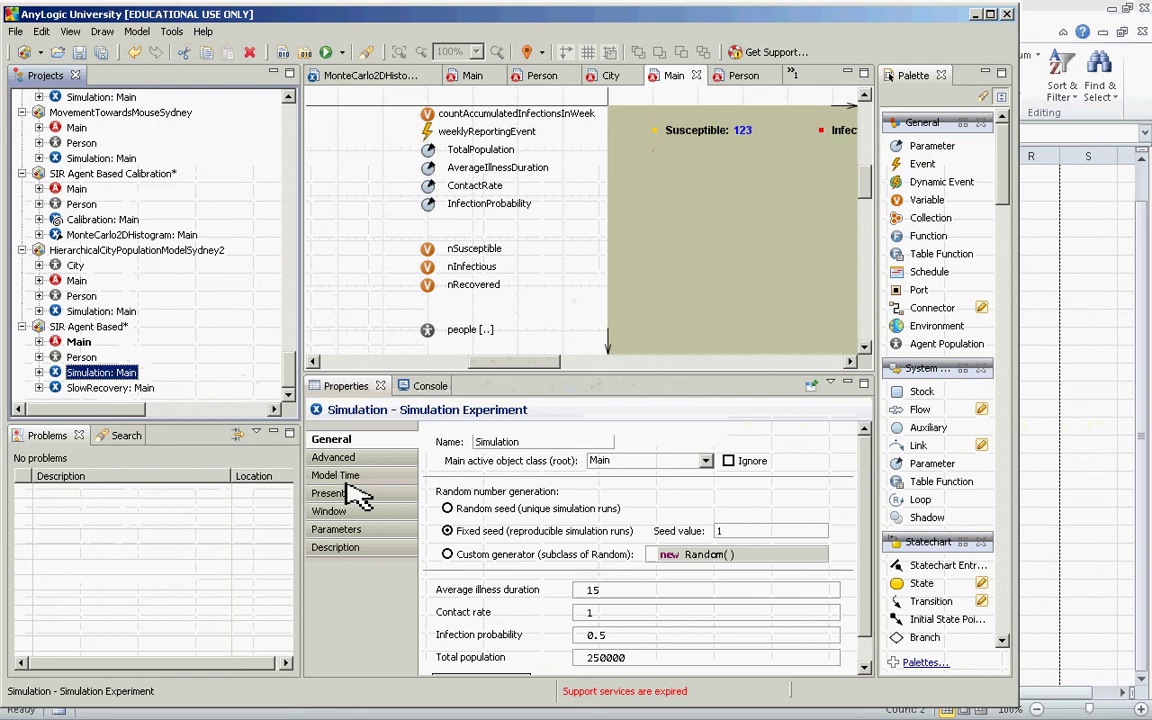
left_click(355, 511)
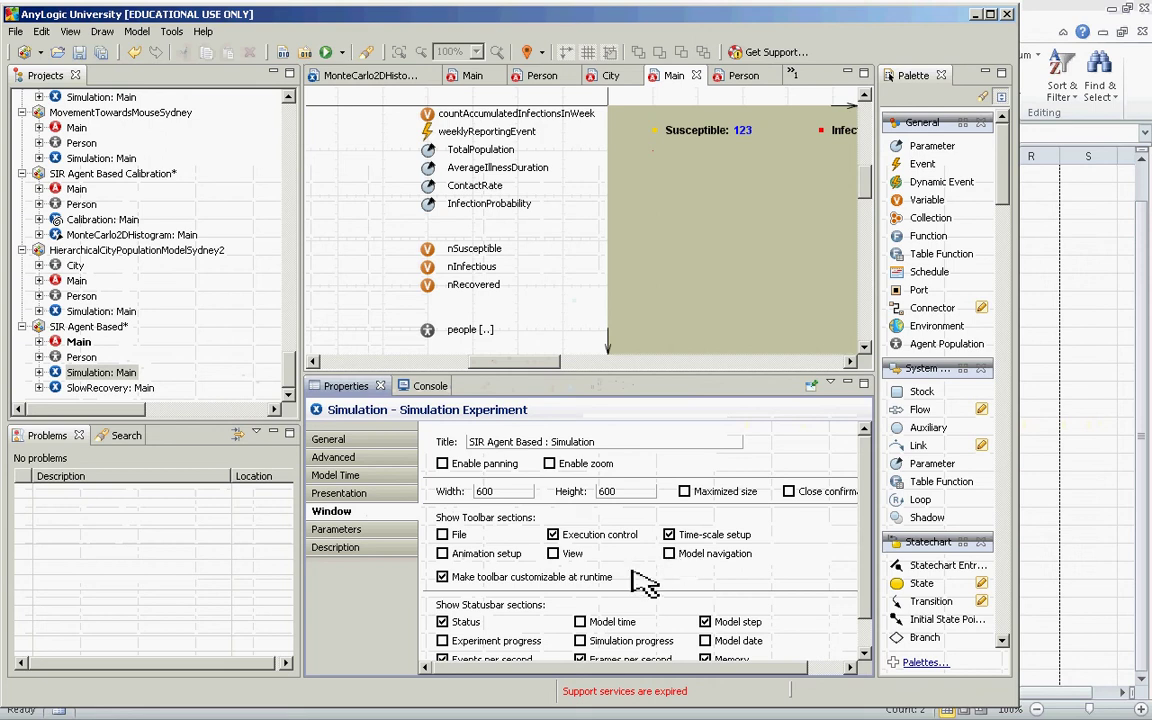
scroll(870, 595, "down", 1)
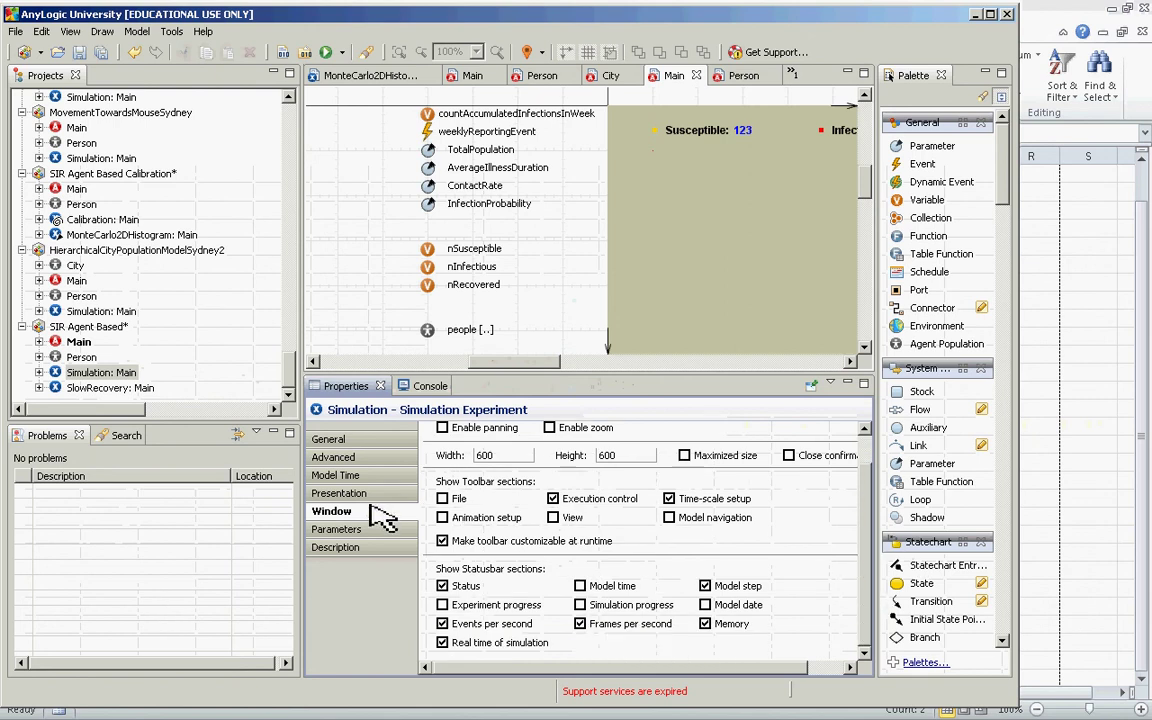
left_click(367, 493)
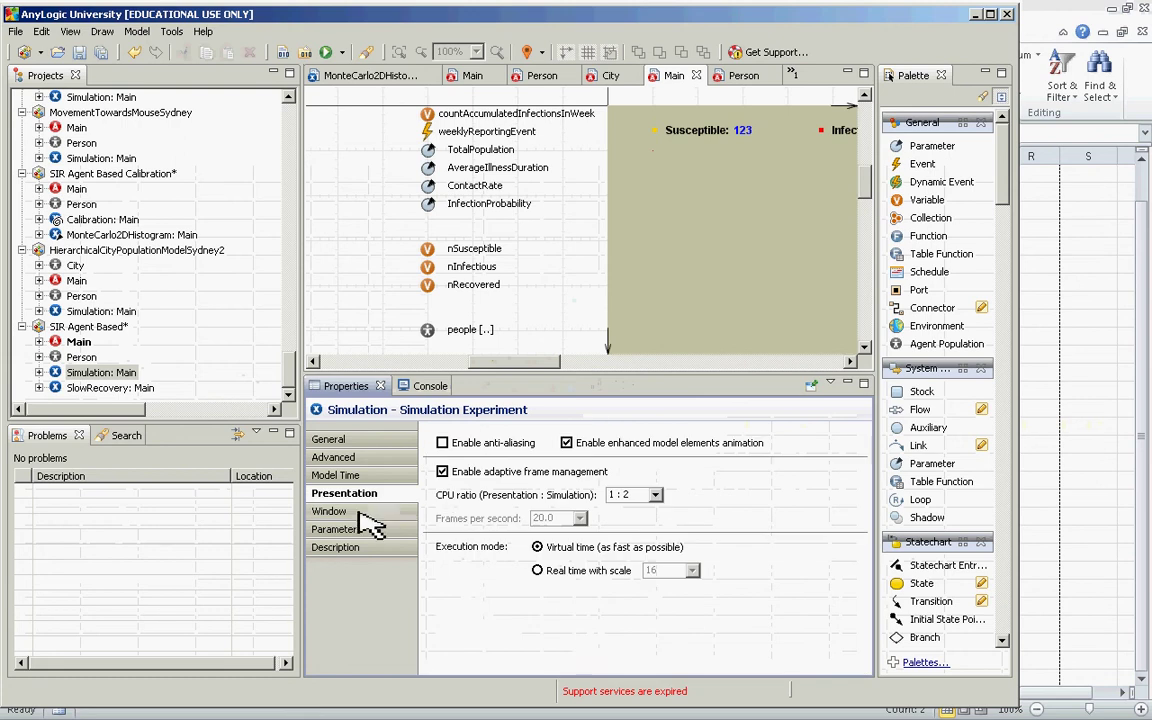
left_click(364, 512)
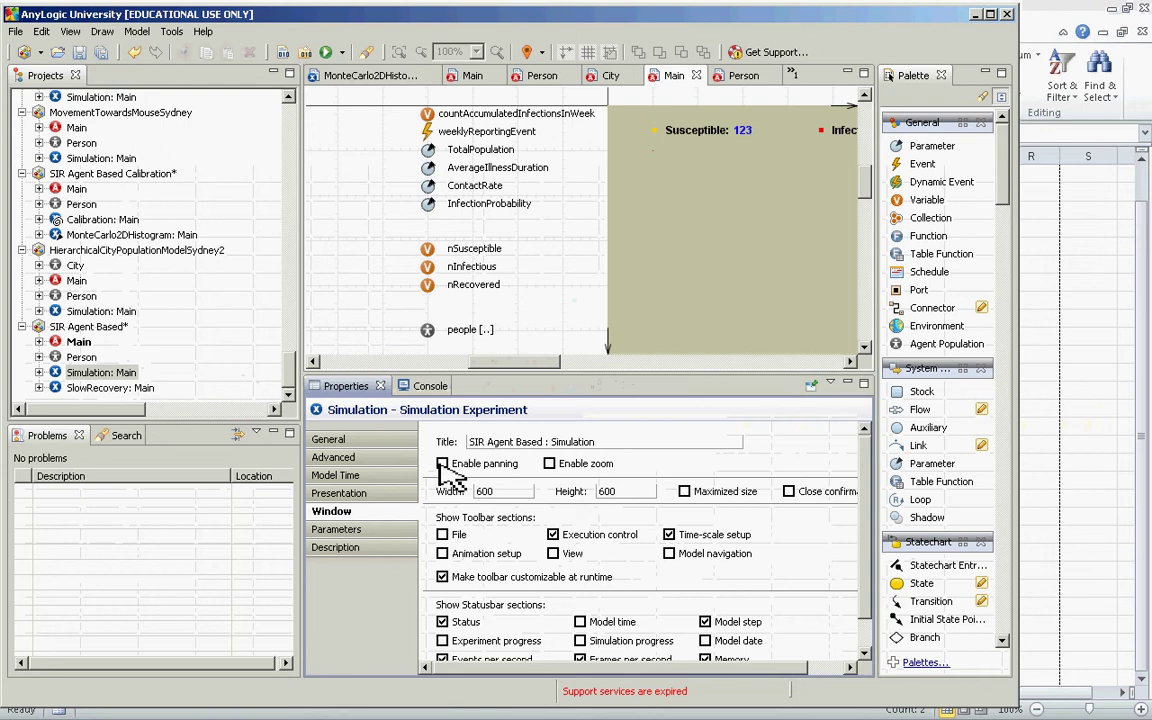
- Run the Simulation experiment again, try to pan the running Main view and close the run window
left_click(110, 372)
right_click(115, 372)
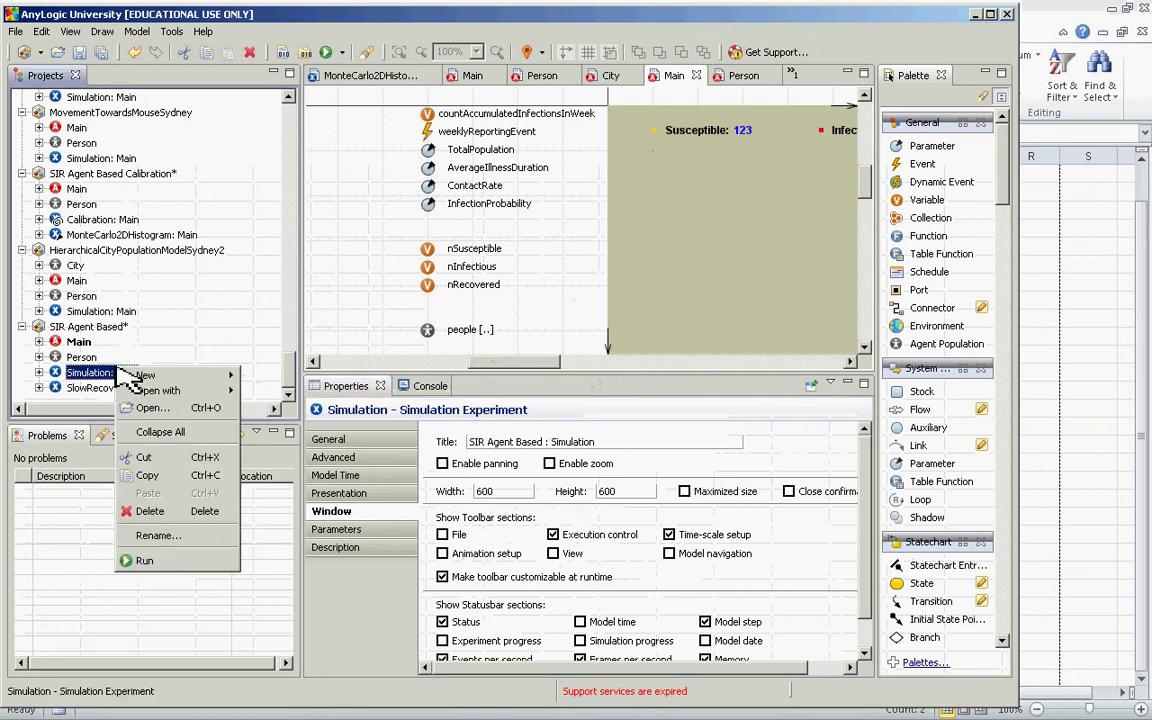
left_click(150, 560)
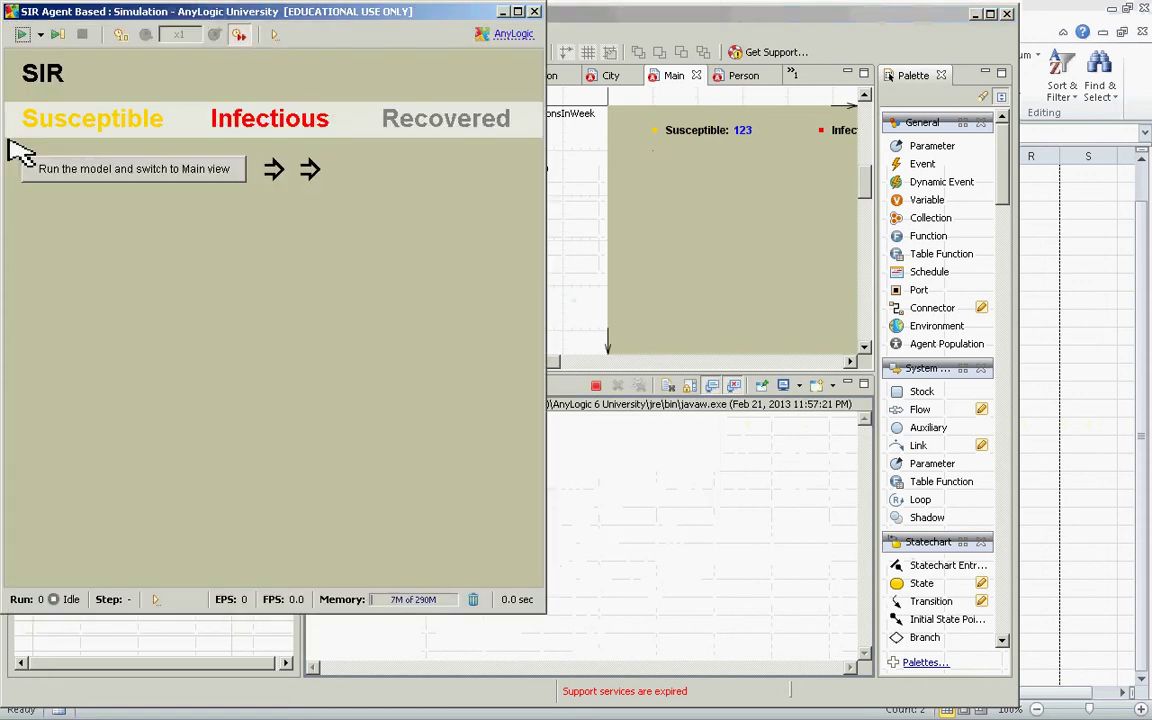
left_click(52, 179)
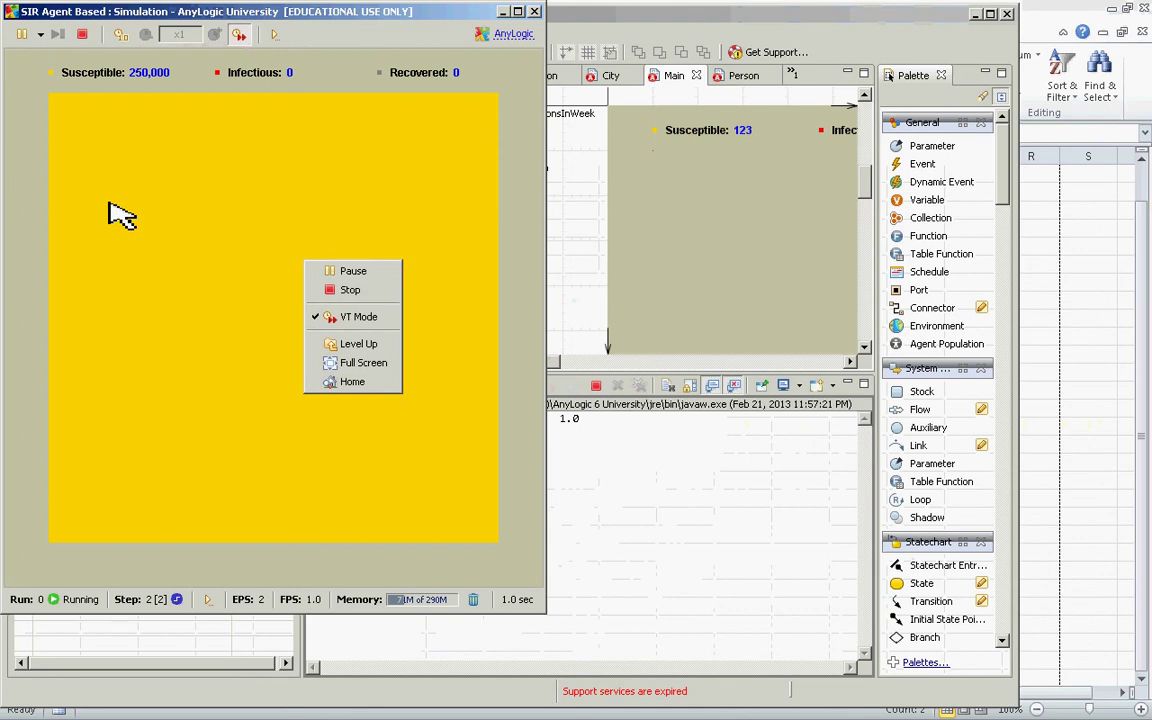
right_click(305, 255)
right_click(373, 249)
right_click(373, 249)
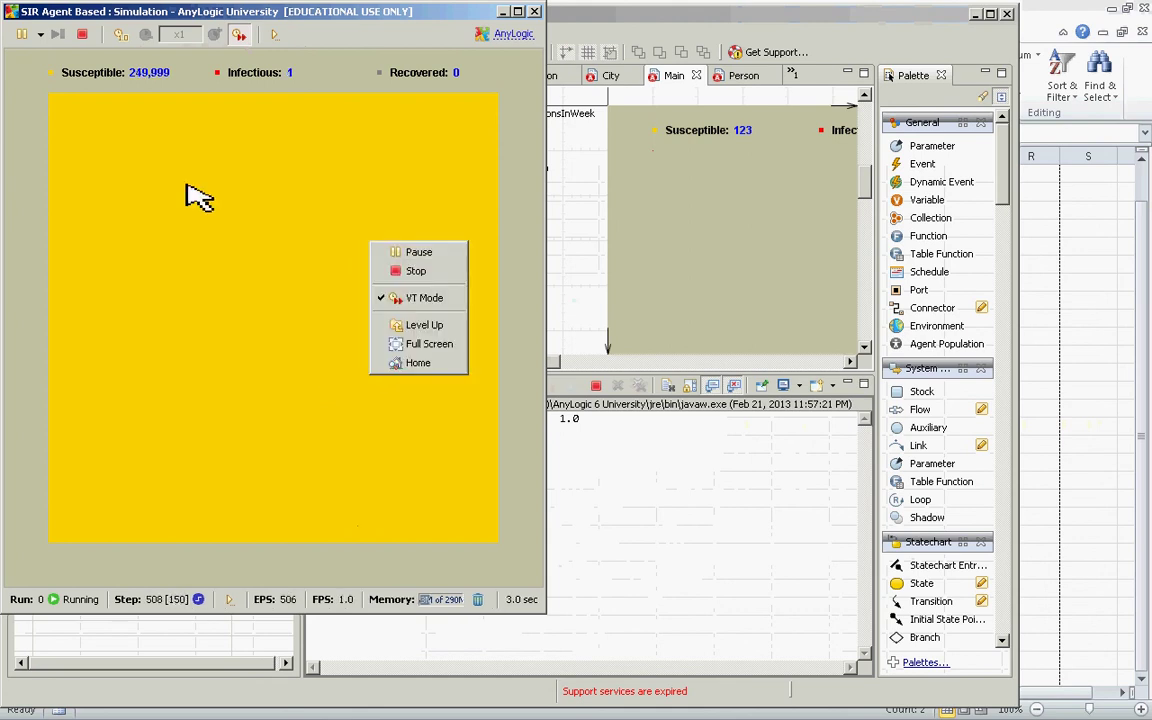
right_click(404, 213)
right_click(404, 213)
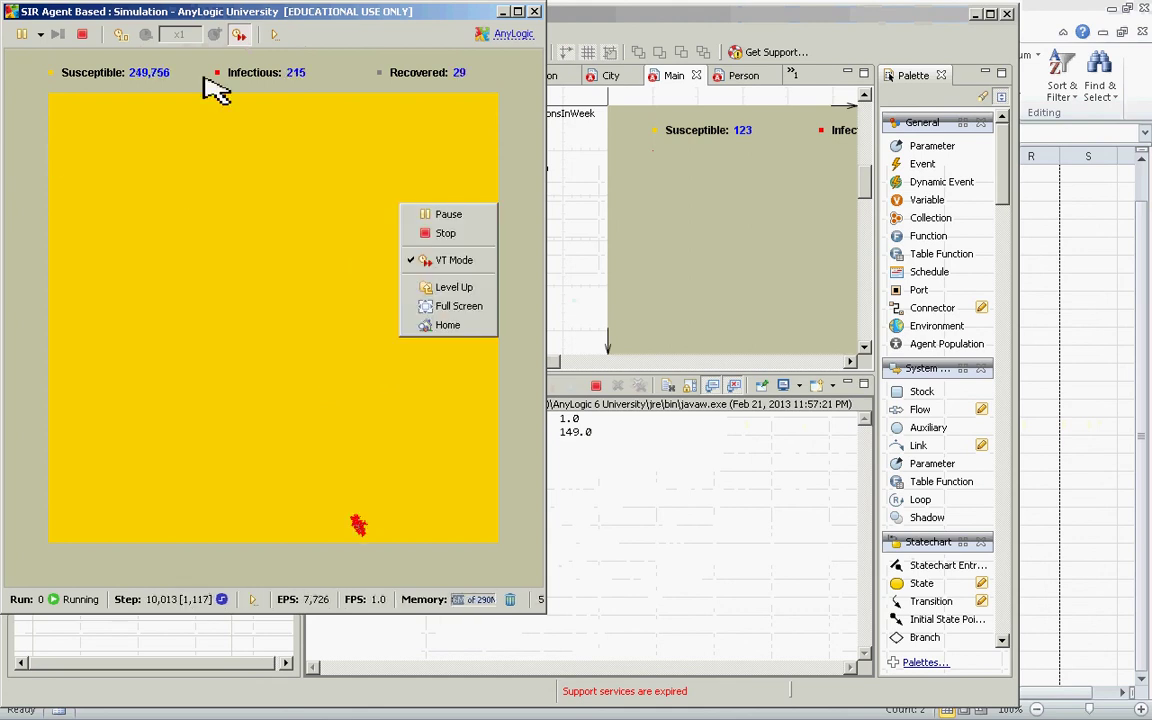
left_click(535, 12)
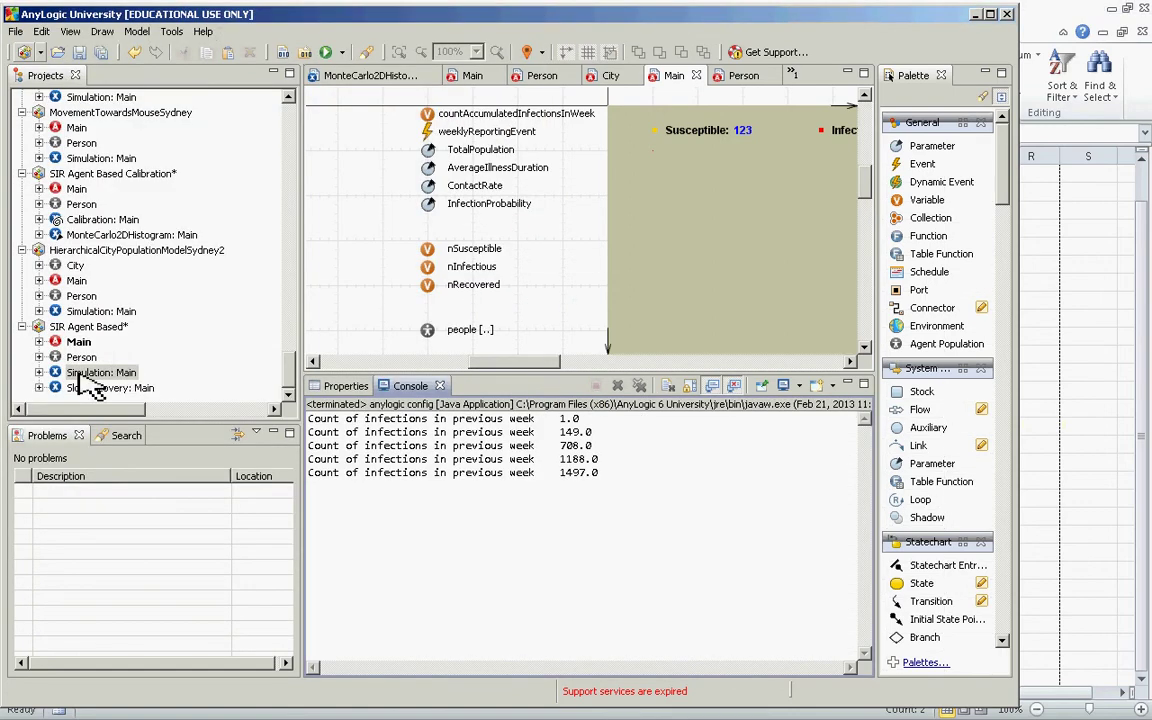
- Enable panning in the window settings of SIR Agent Based's Simulation experiment
left_click(90, 372)
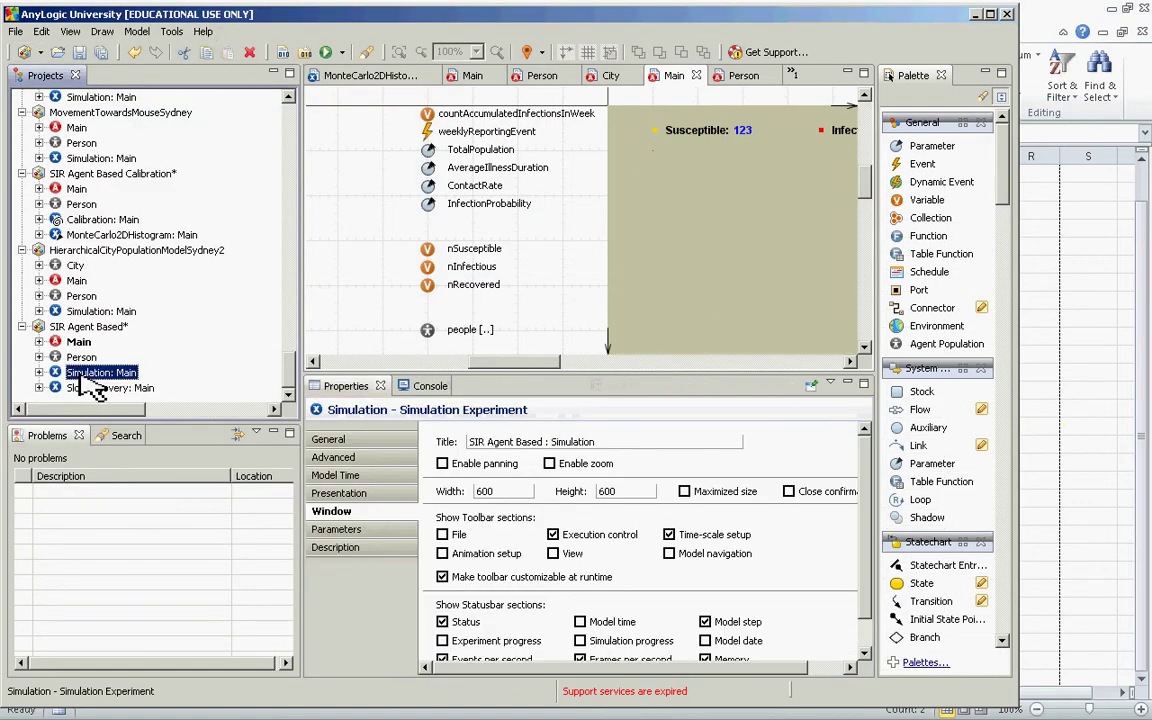
left_click(365, 513)
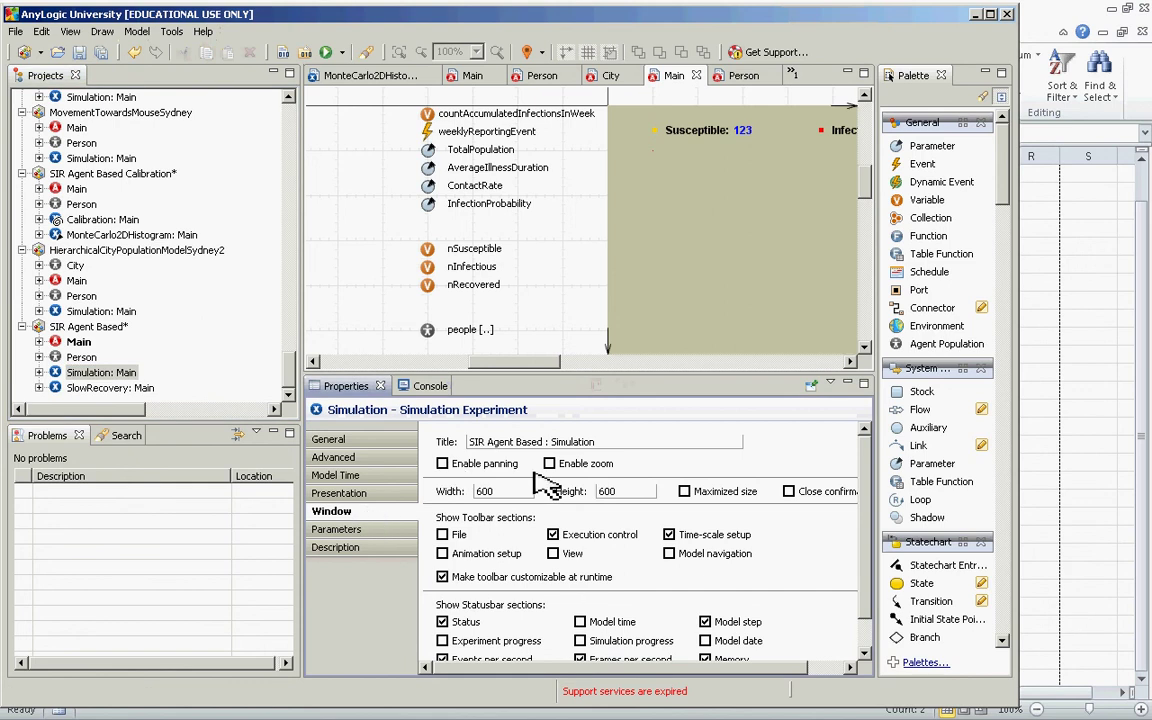
left_click(447, 466)
- Run the Simulation experiment in Main view and pan to the countAccumulatedInfectionsInWeek variable
right_click(108, 375)
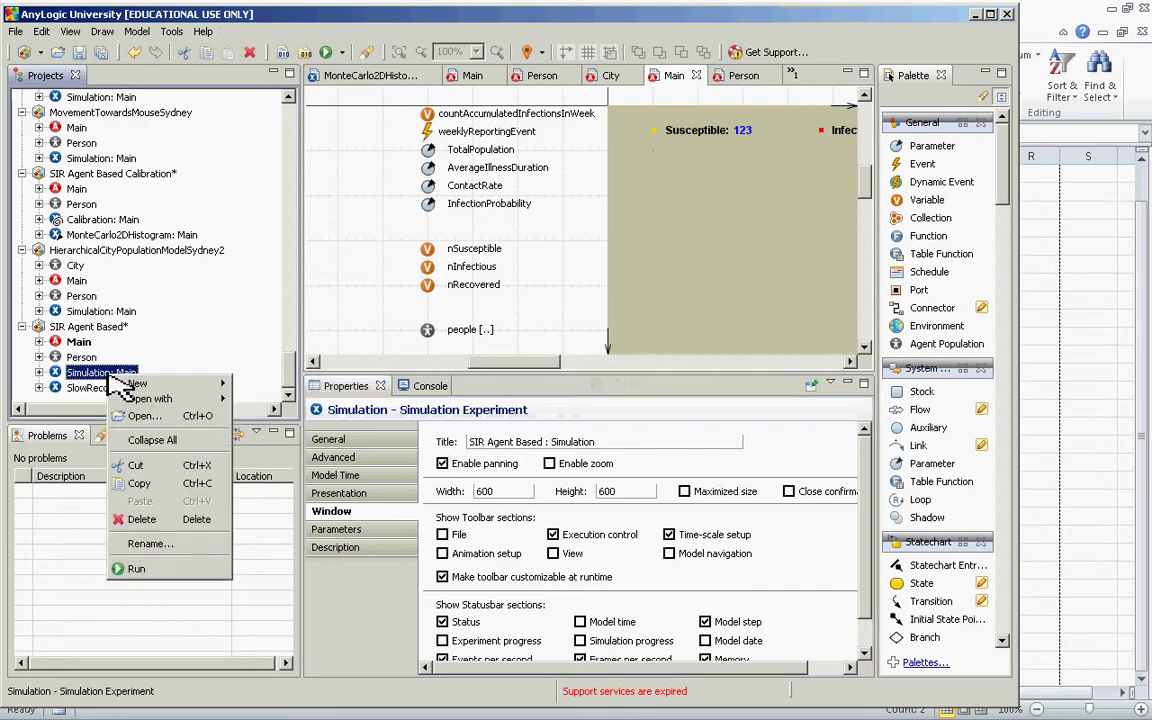
left_click(150, 568)
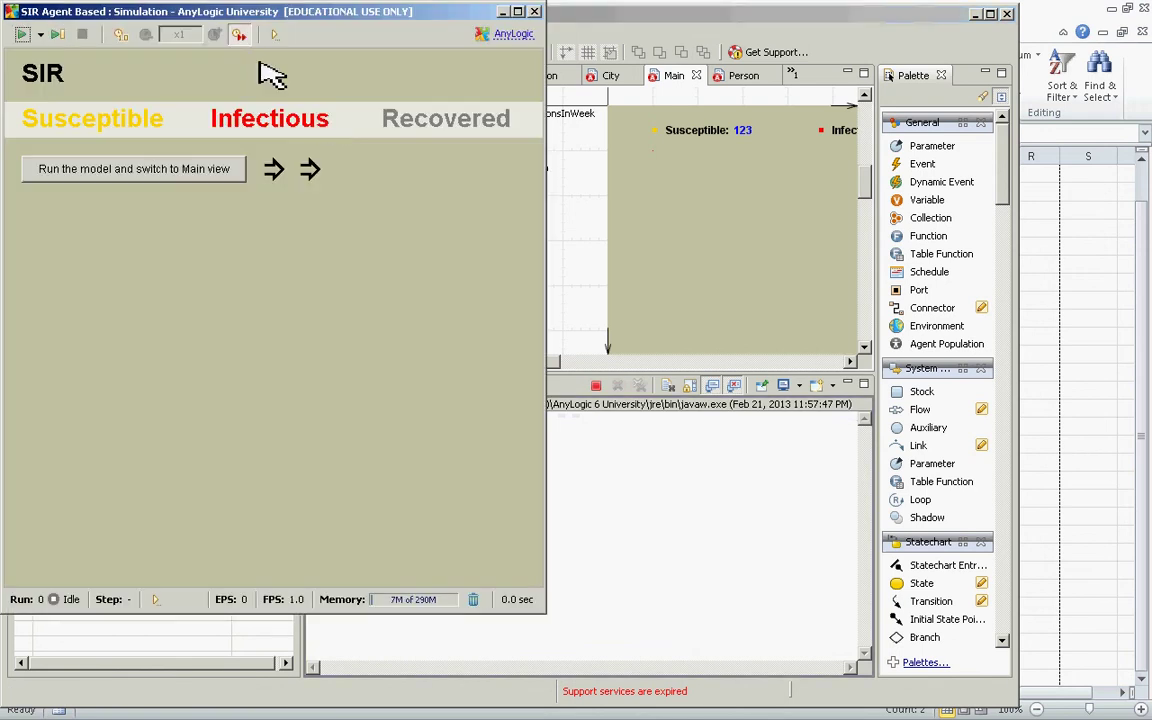
left_click(186, 168)
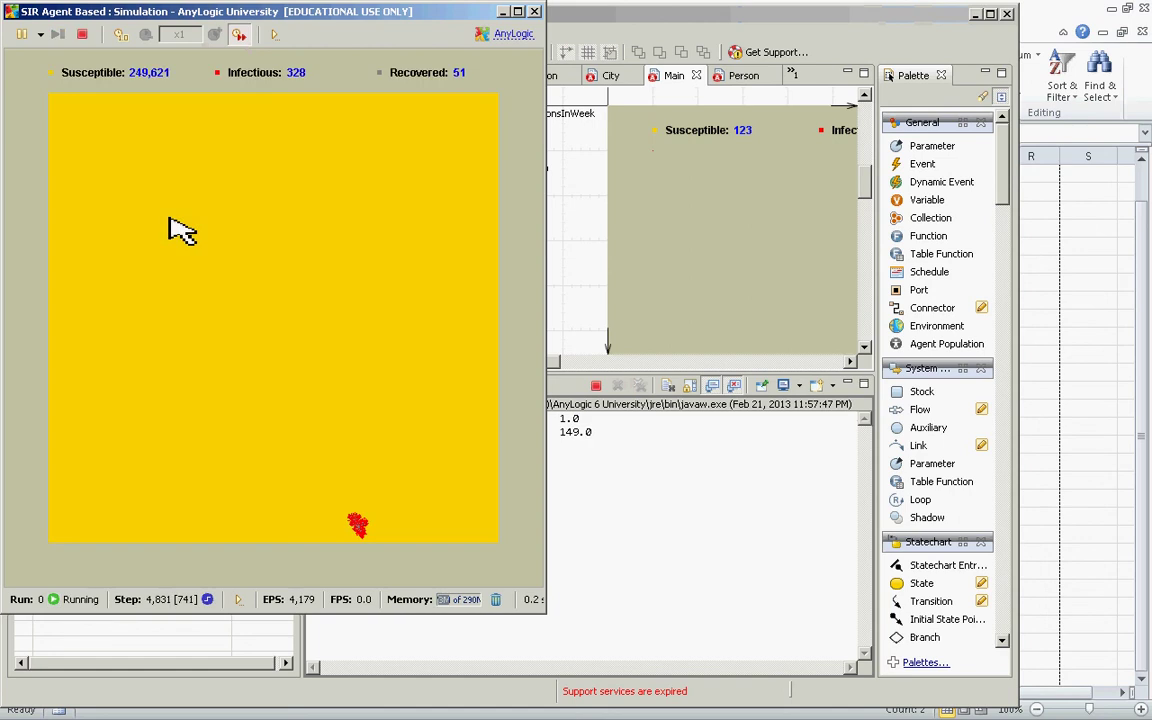
left_click_drag(94, 210, 306, 240)
left_click_drag(183, 216, 289, 298)
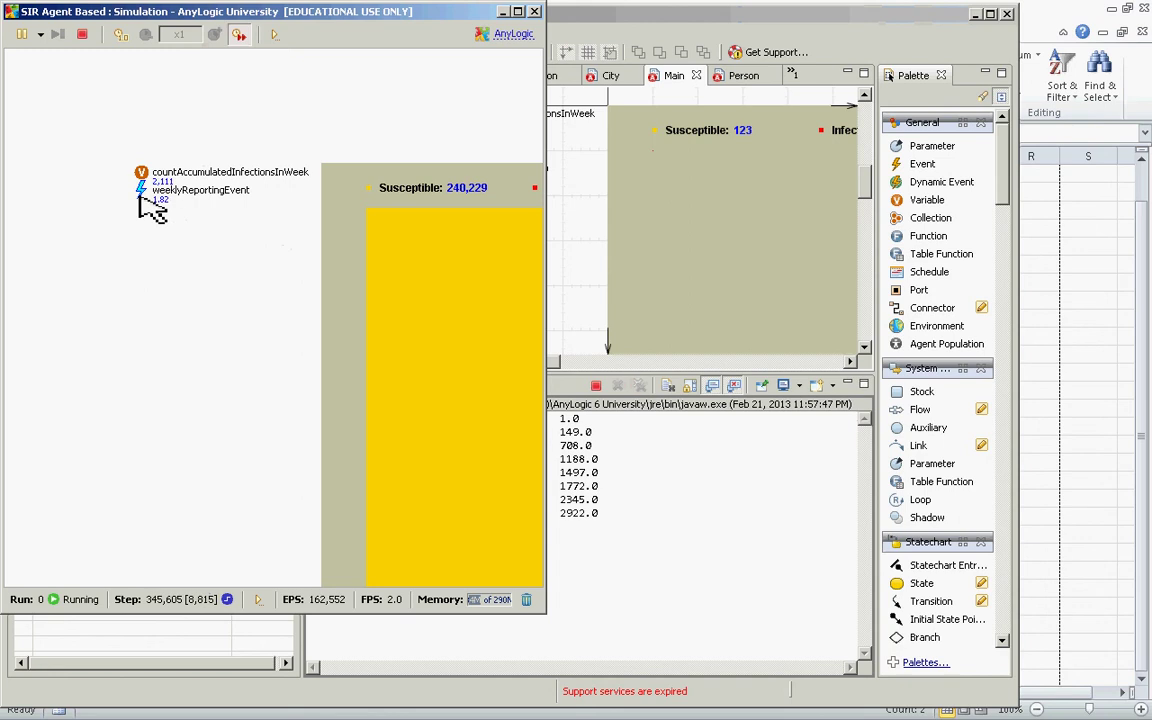
- Inspect countAccumulatedInfectionsInWeek in the running model as an enlarged chart and close its inspection window
left_click(142, 178)
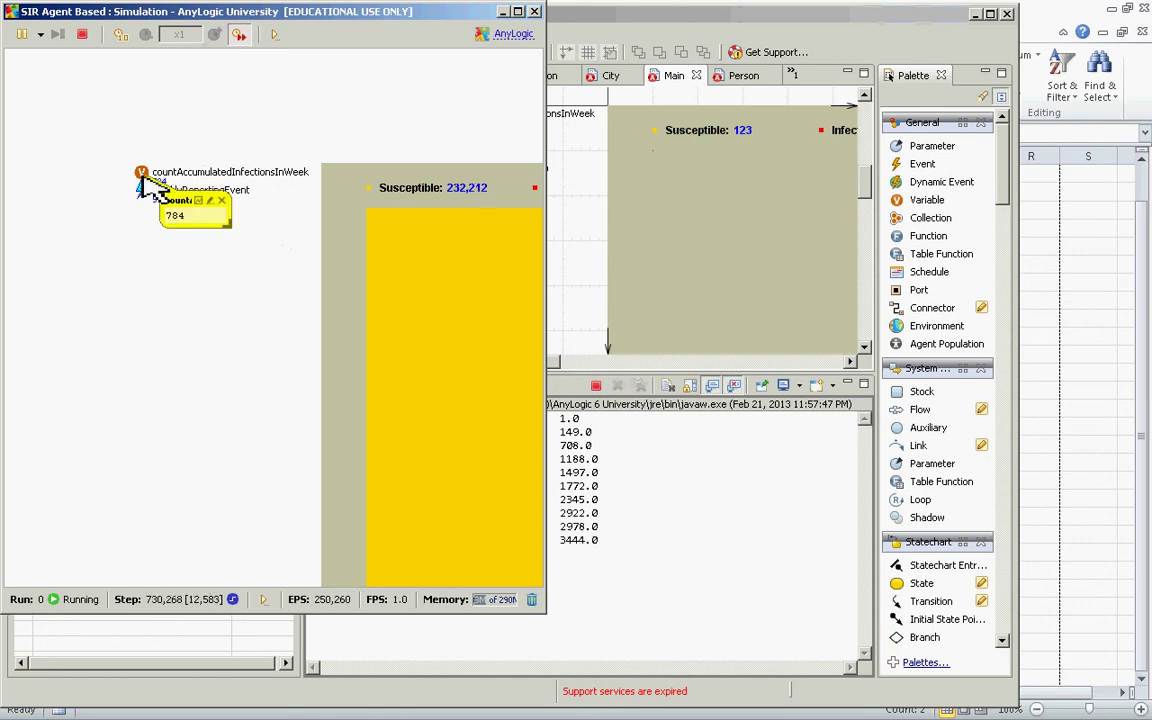
left_click_drag(224, 225, 313, 290)
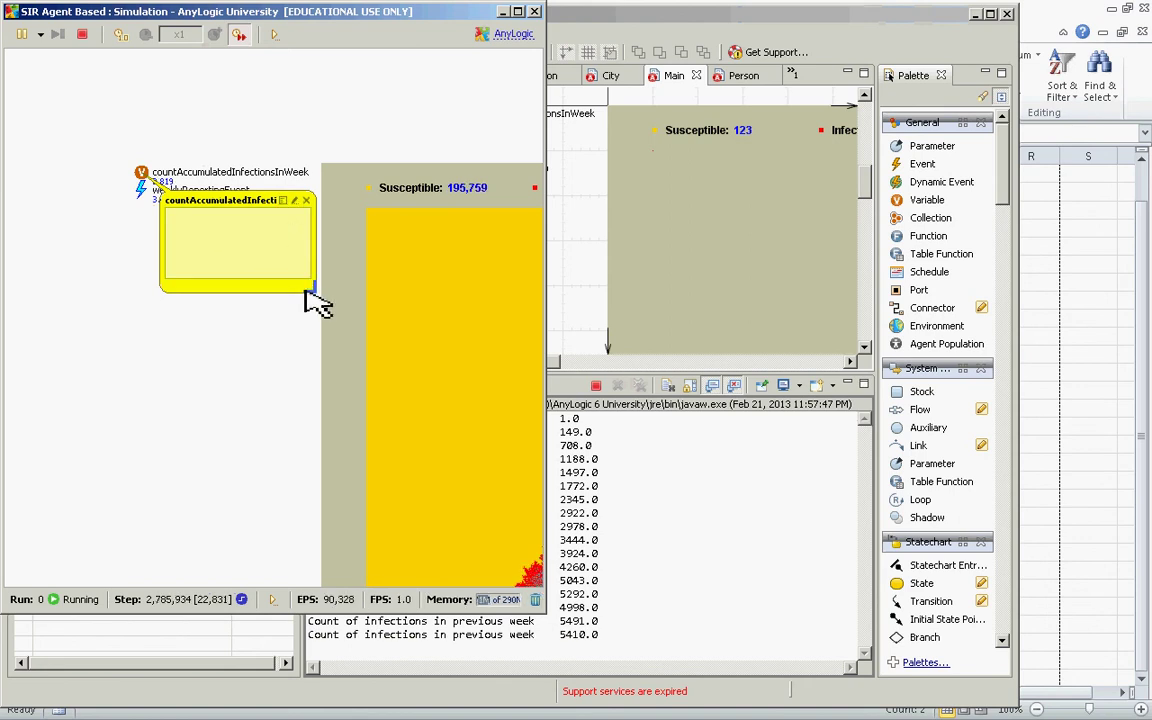
left_click_drag(313, 294, 477, 398)
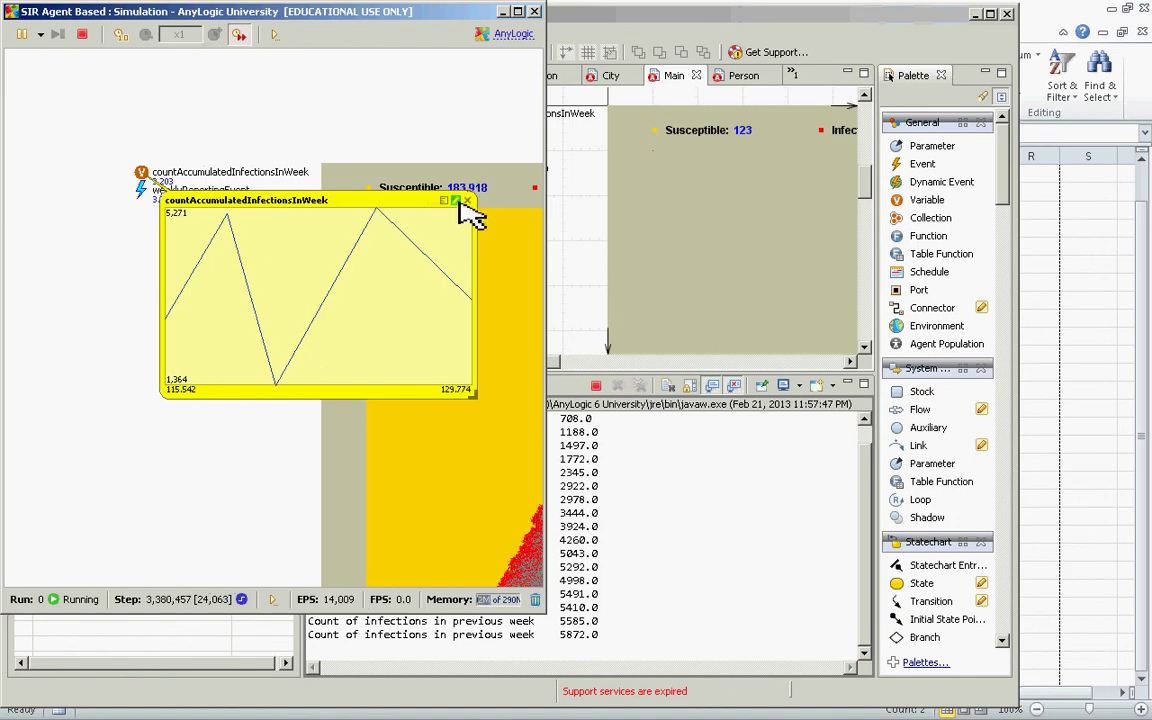
left_click(467, 200)
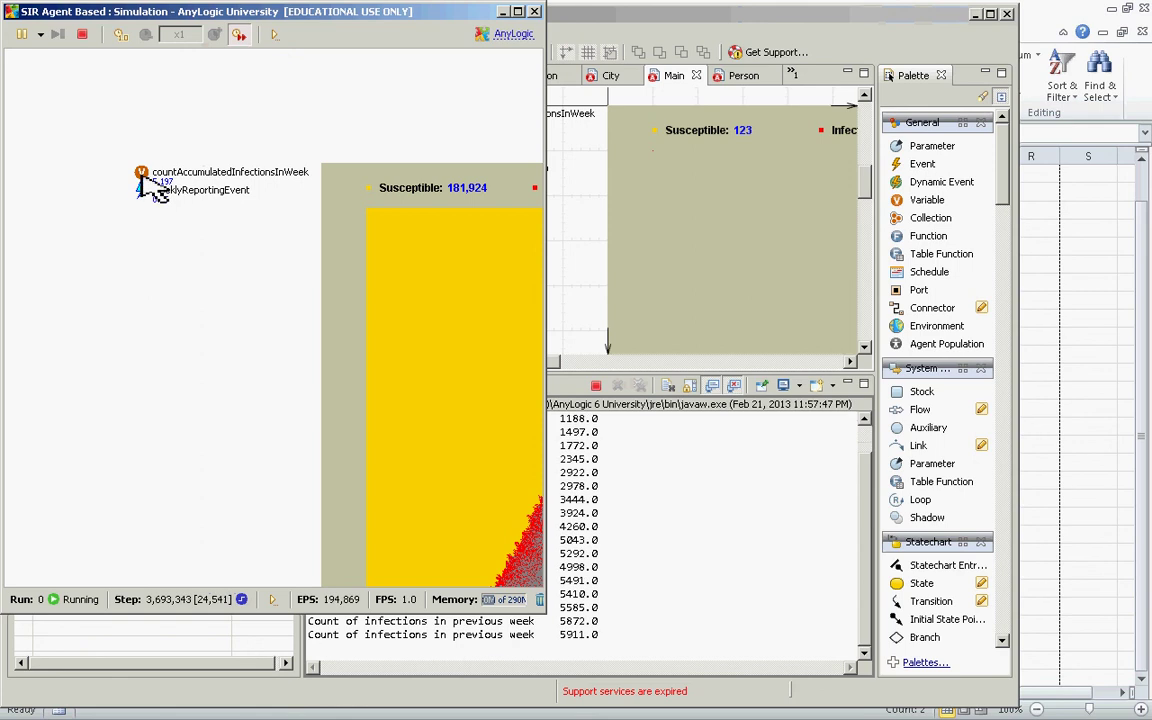
- Reopen the countAccumulatedInfectionsInWeek inspection, enlarge it, plot its values until the epidemic ends and close it
left_click(142, 174)
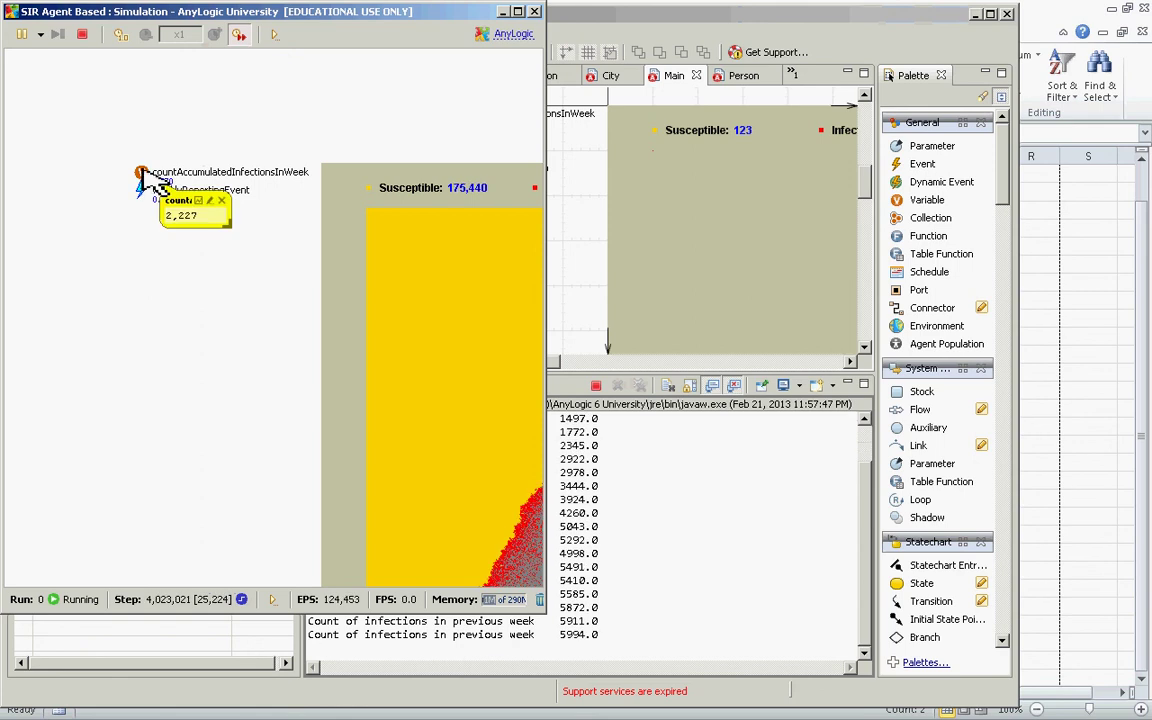
left_click_drag(227, 224, 402, 378)
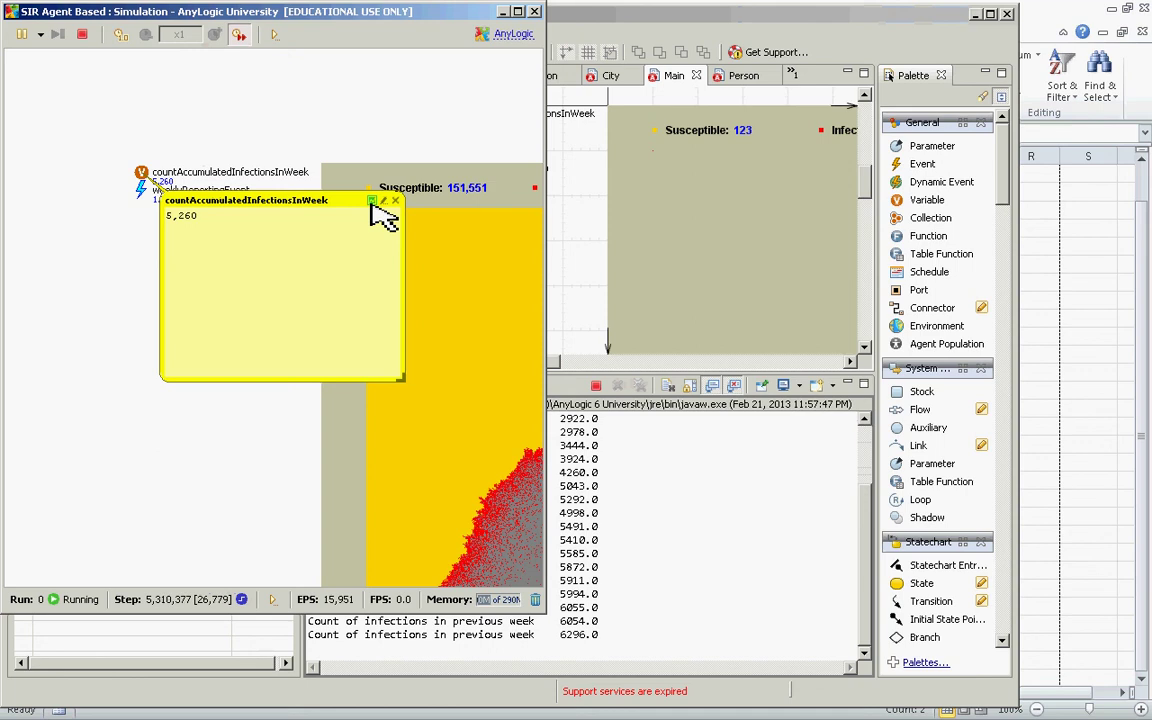
left_click(371, 201)
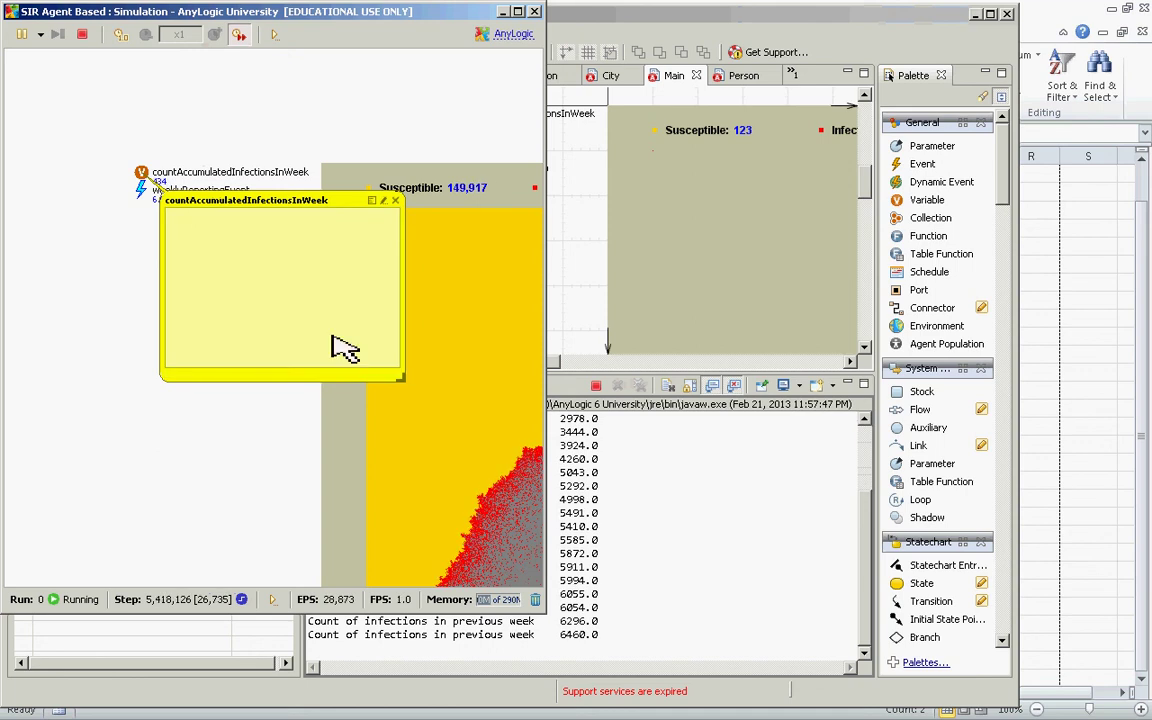
left_click_drag(400, 376, 486, 478)
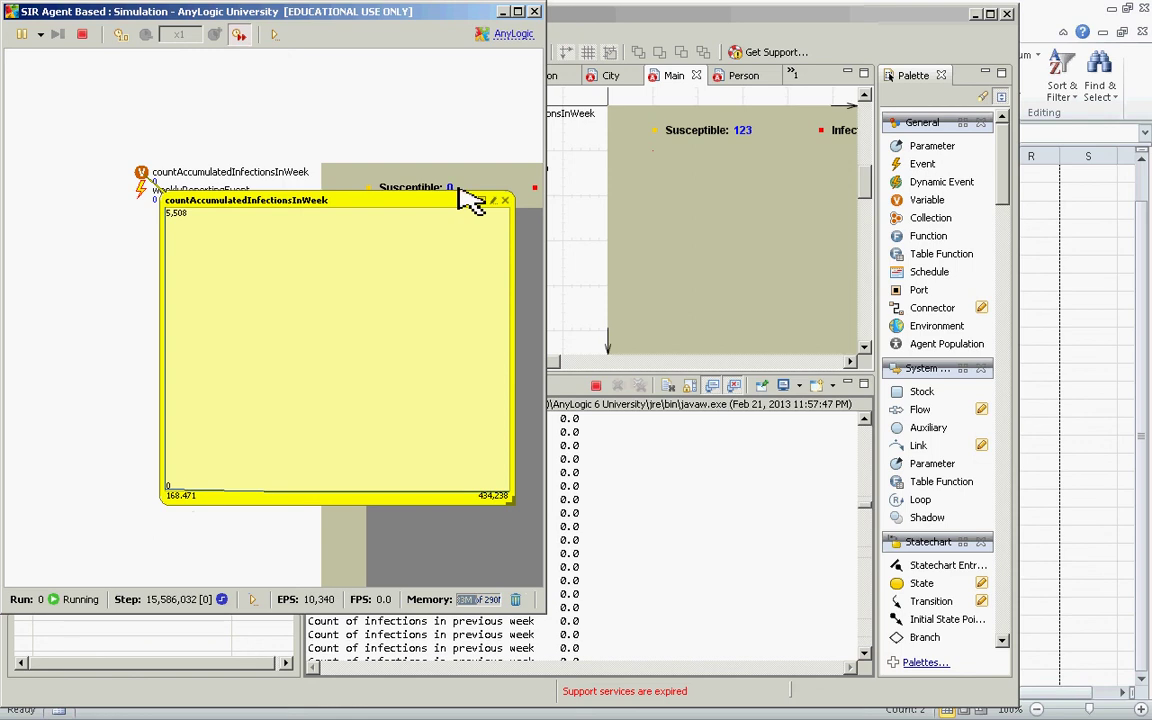
left_click(505, 200)
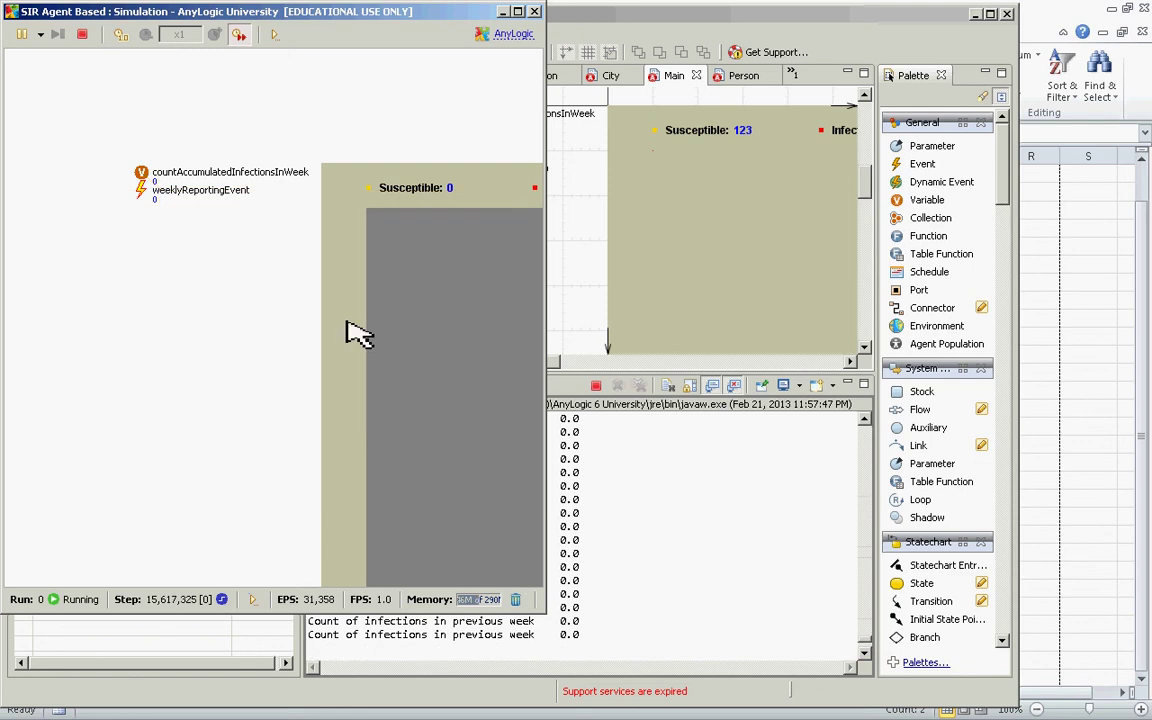
- Inspect countAccumulatedInfectionsInWeek once more, terminate the simulation run and go back through the console output towards its start
left_click(141, 172)
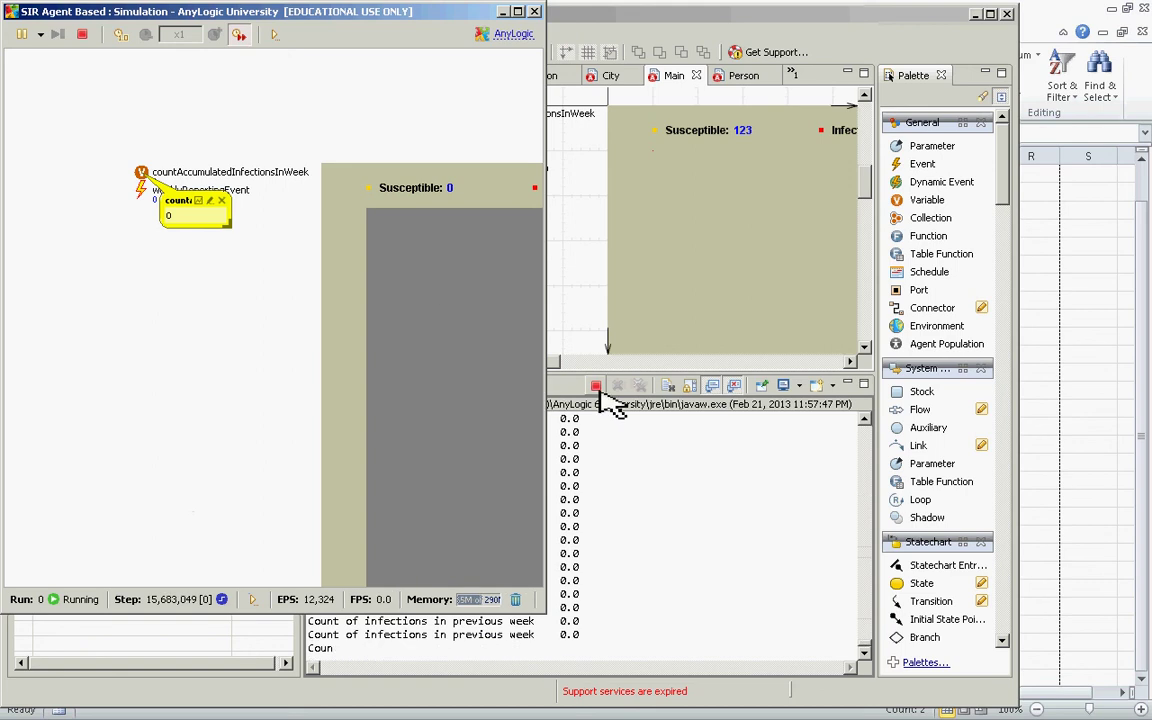
left_click(596, 387)
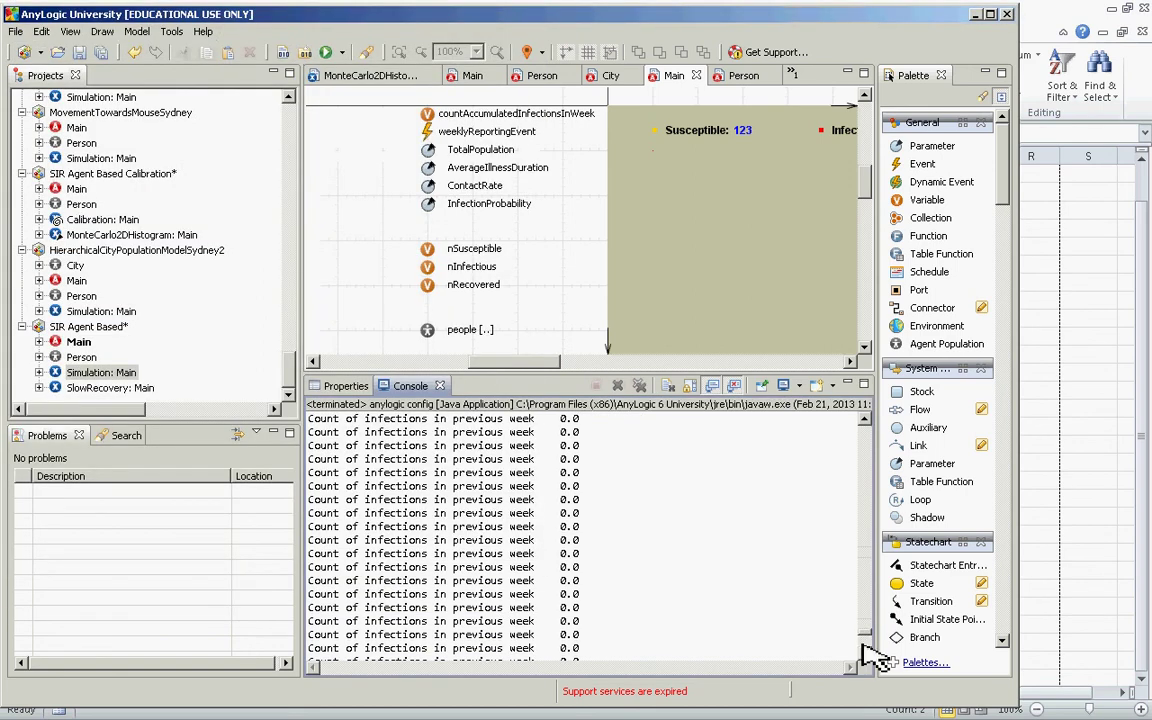
left_click_drag(862, 640, 864, 412)
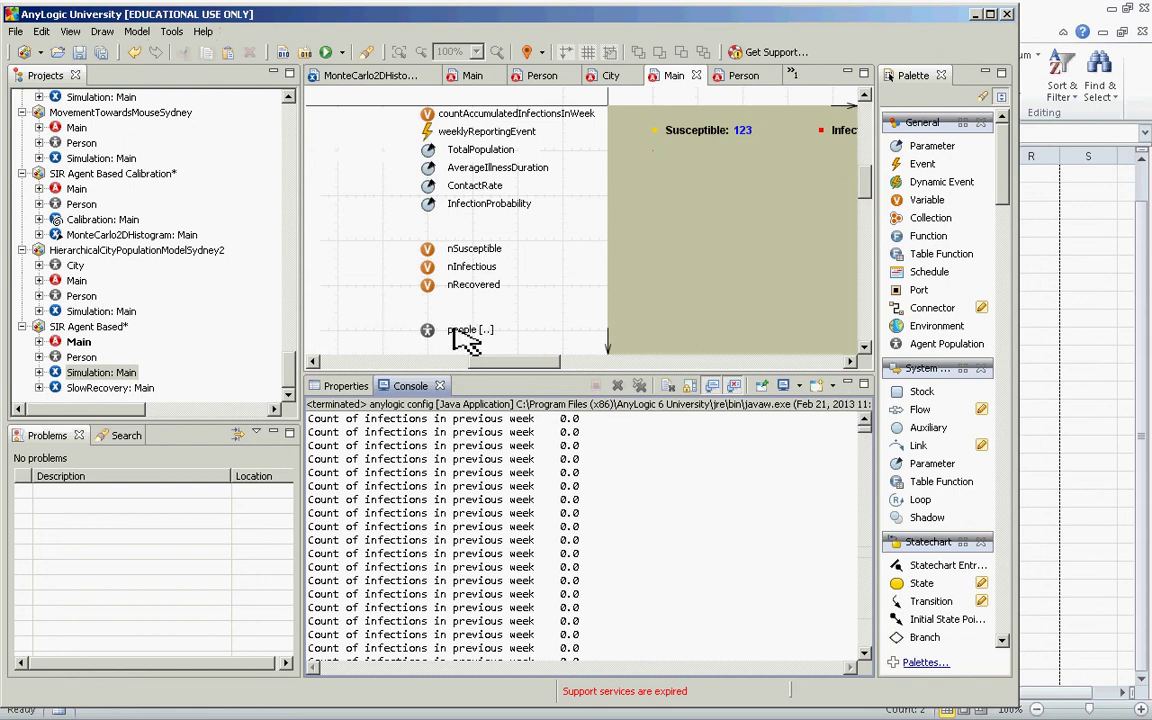
- Make the nInfectious variable in Main visible at runtime, using the settings of countAccumulatedInfectionsInWeek as reference
left_click(428, 258)
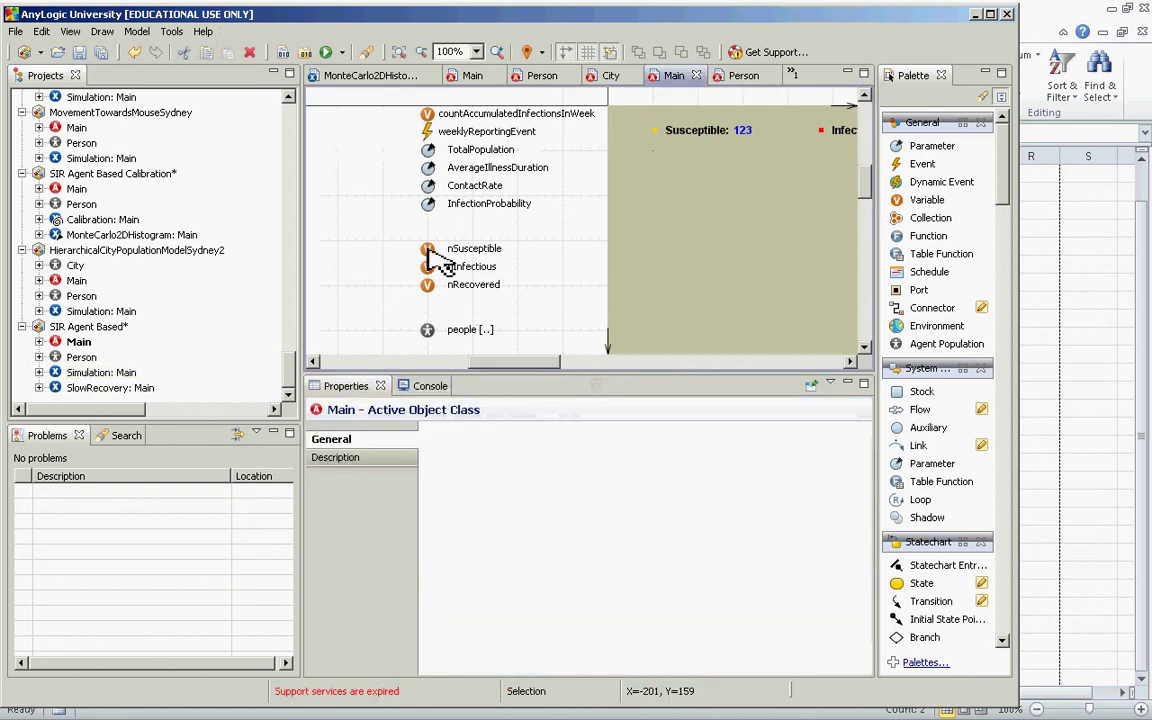
left_click(430, 250)
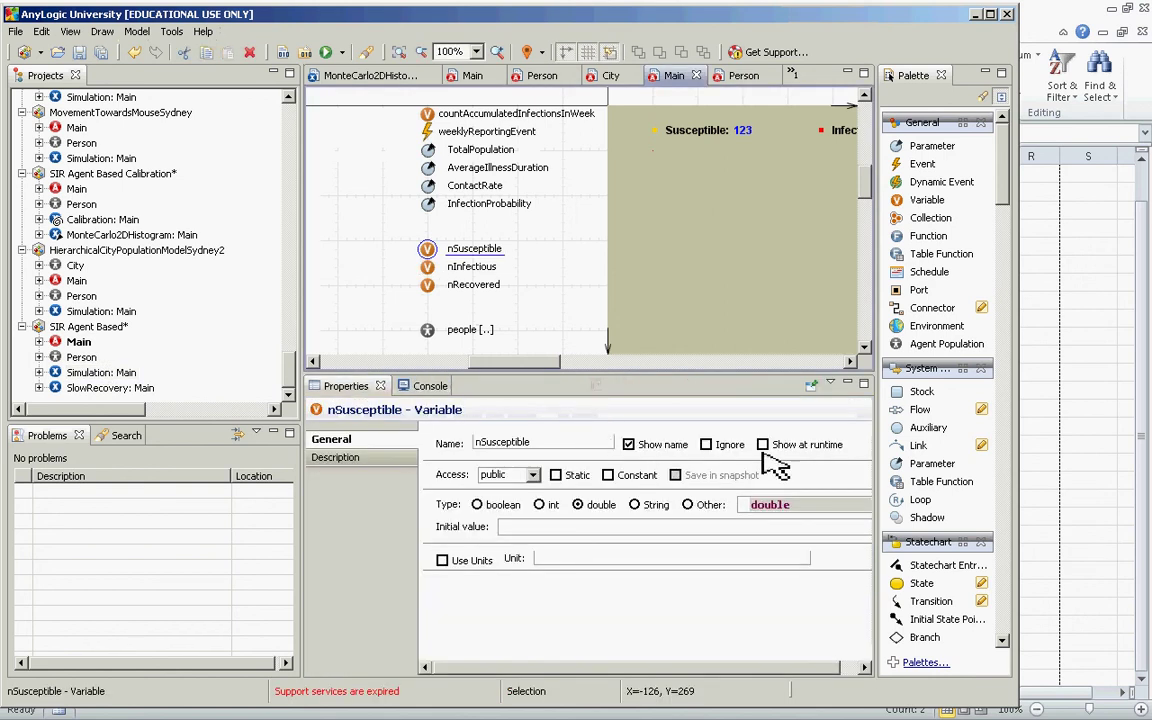
left_click(428, 114)
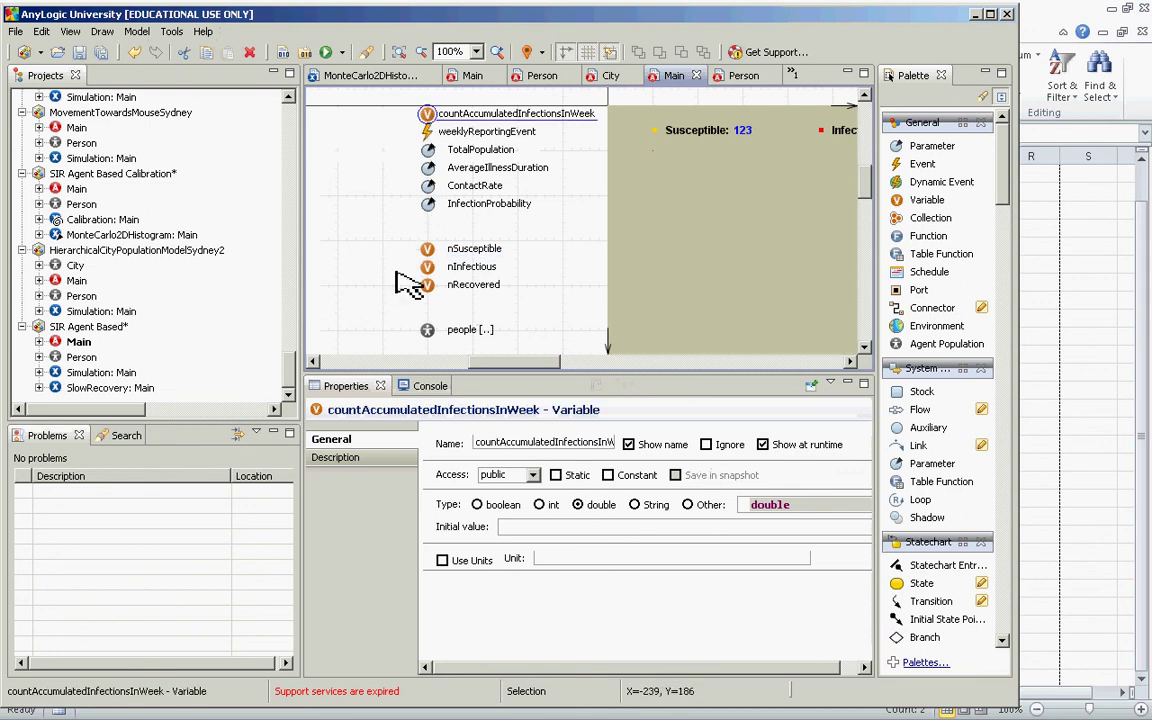
left_click(429, 251)
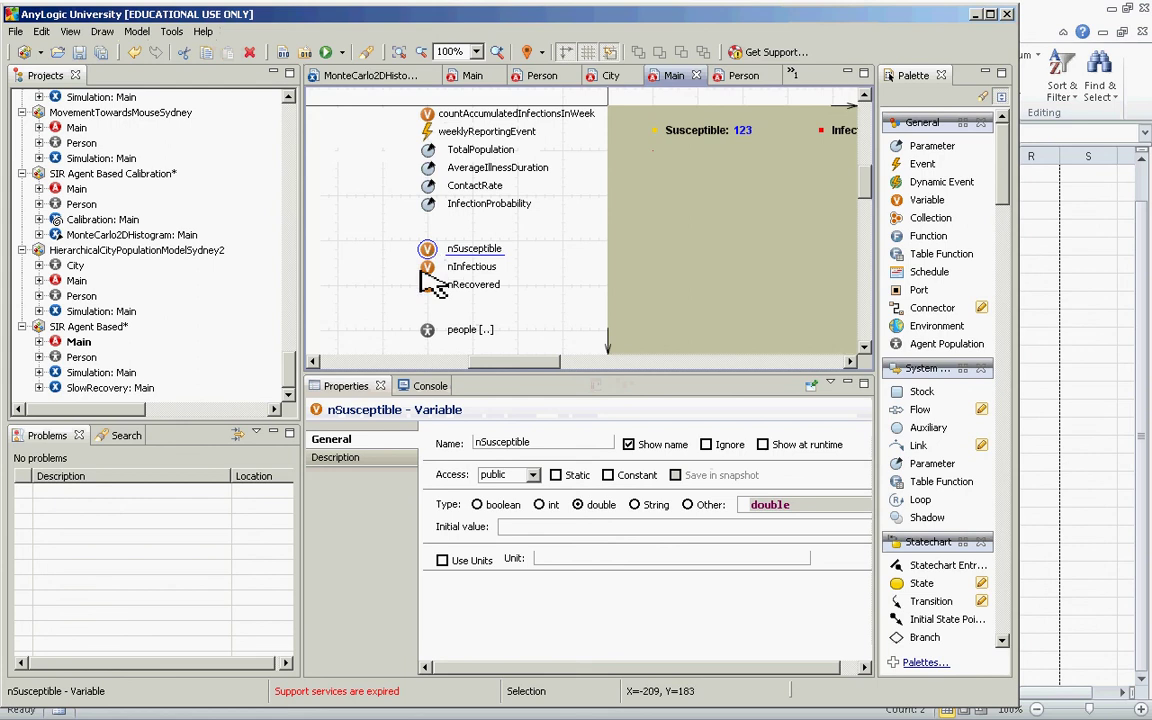
left_click(428, 267)
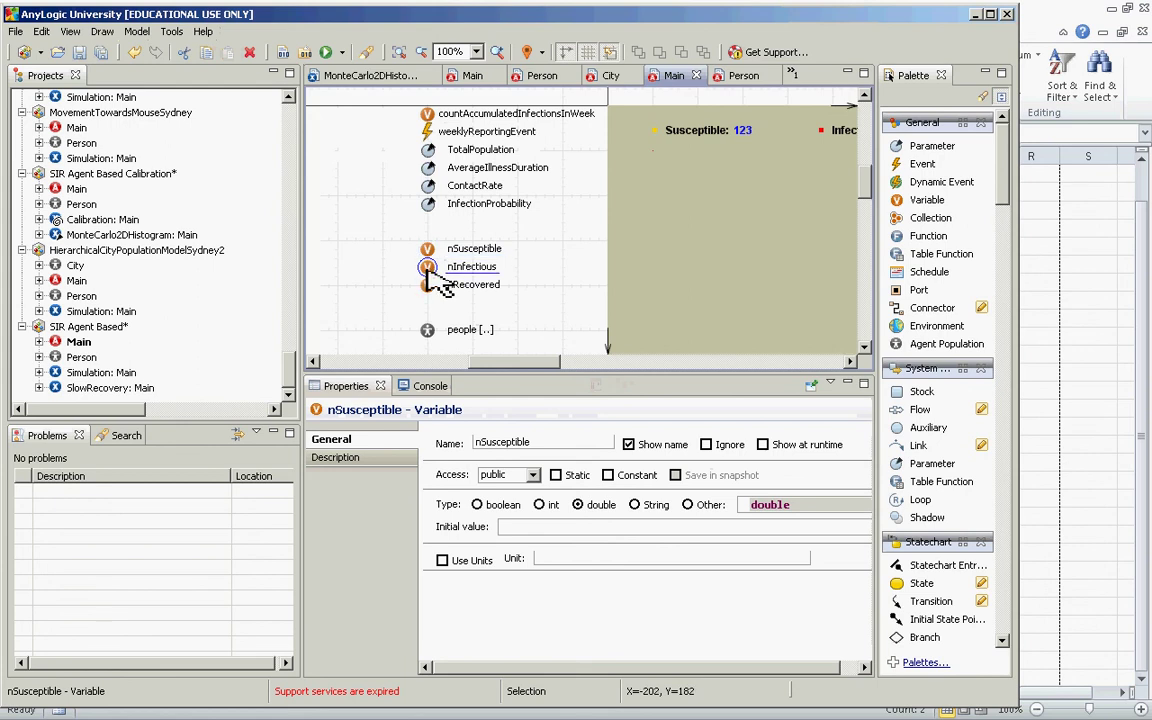
left_click(763, 446)
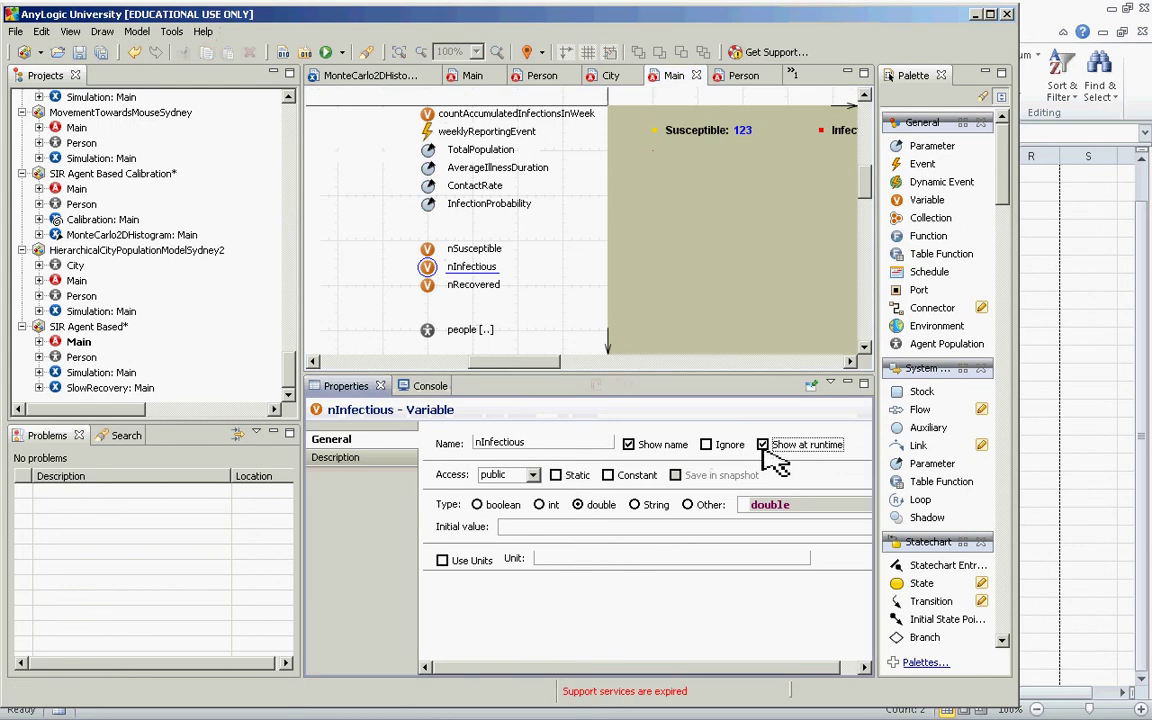
- Run the SIR Agent Based Simulation experiment in Main view and bring the countAccumulatedInfectionsInWeek and nInfectious variables into view
left_click(100, 373)
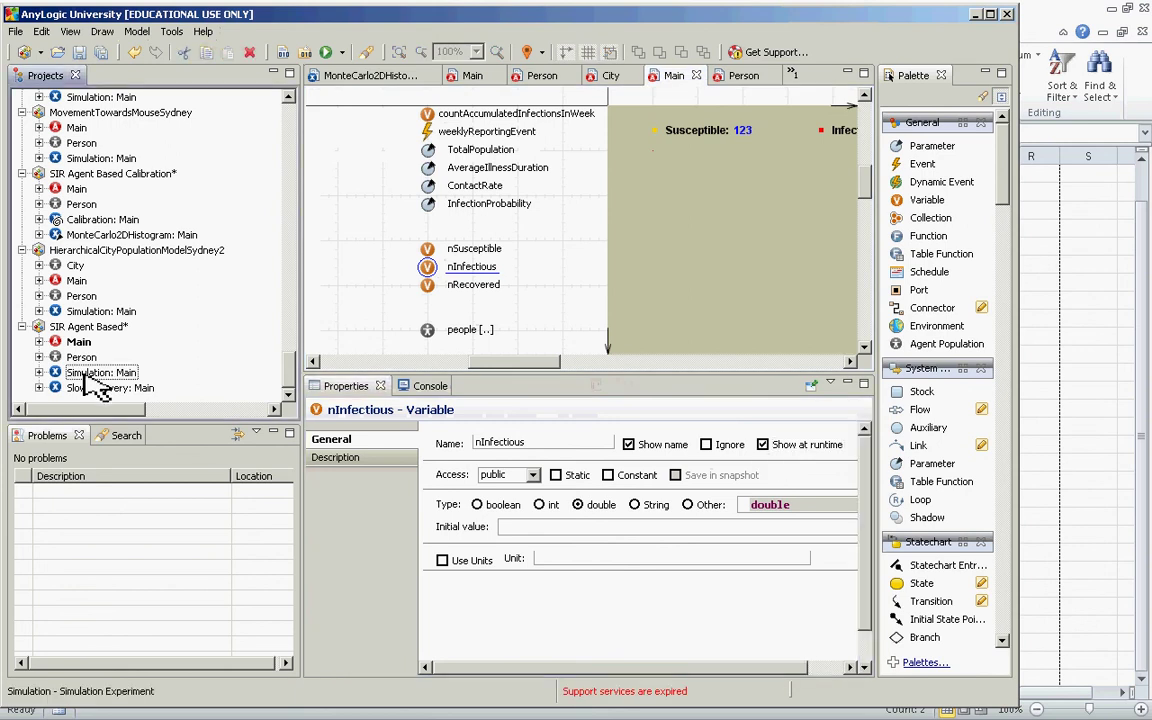
right_click(100, 373)
left_click(158, 569)
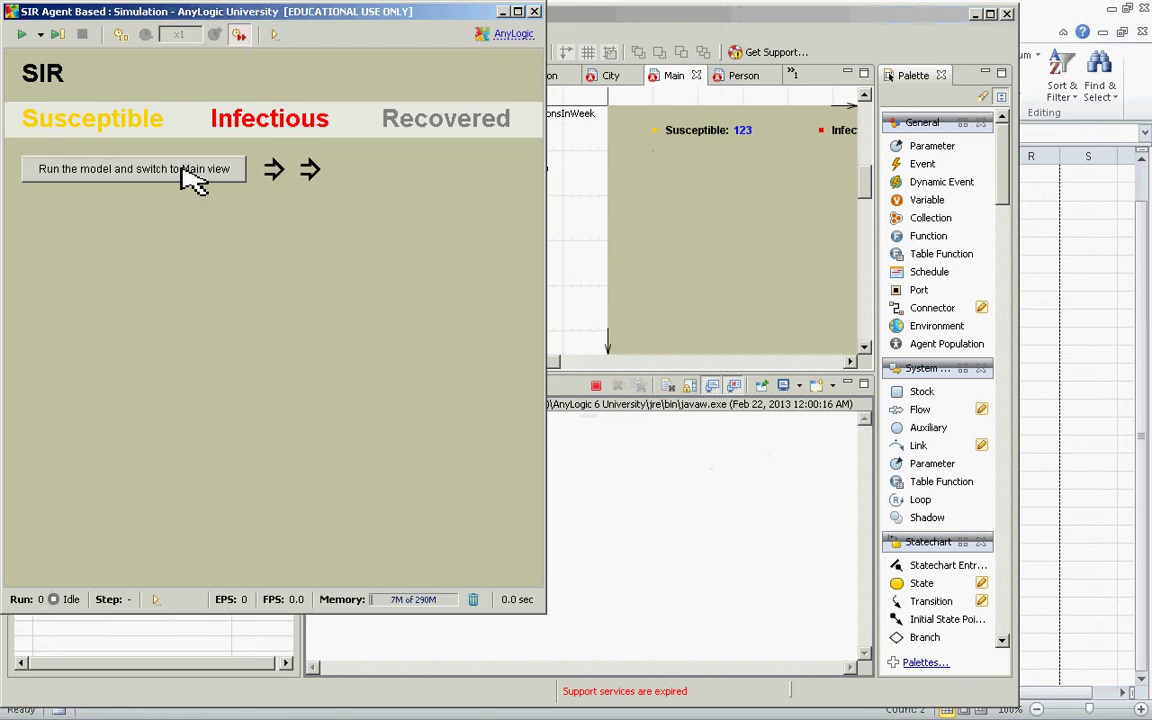
left_click(181, 168)
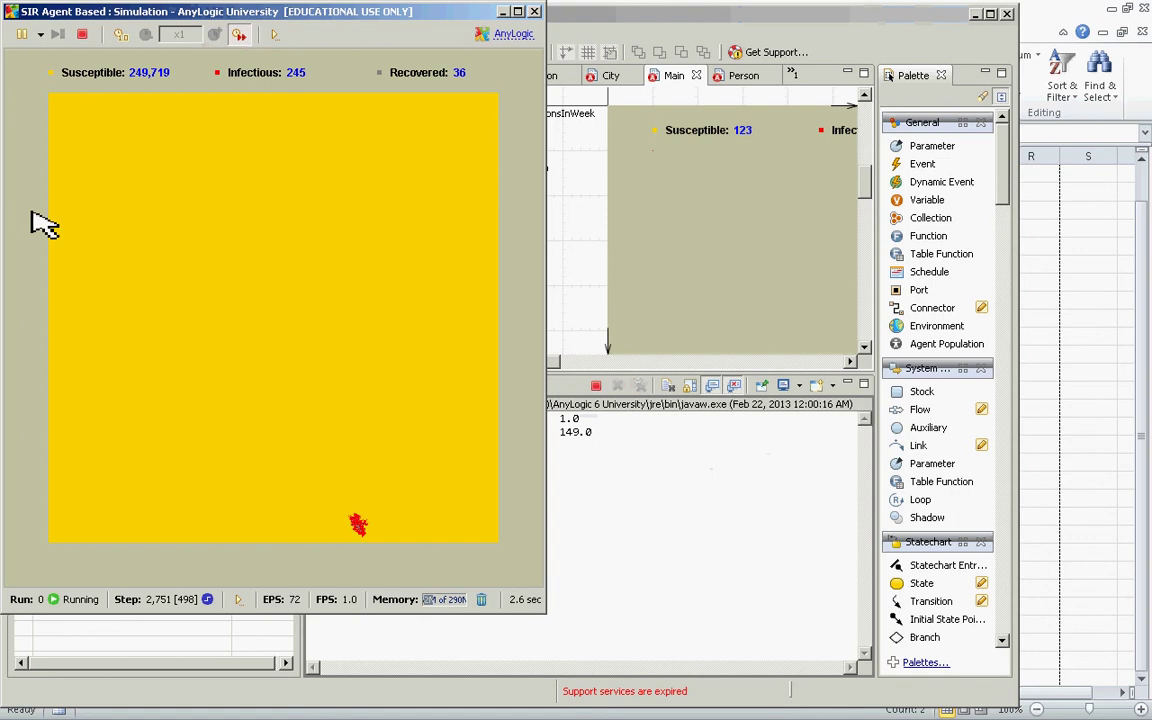
left_click_drag(32, 212, 302, 276)
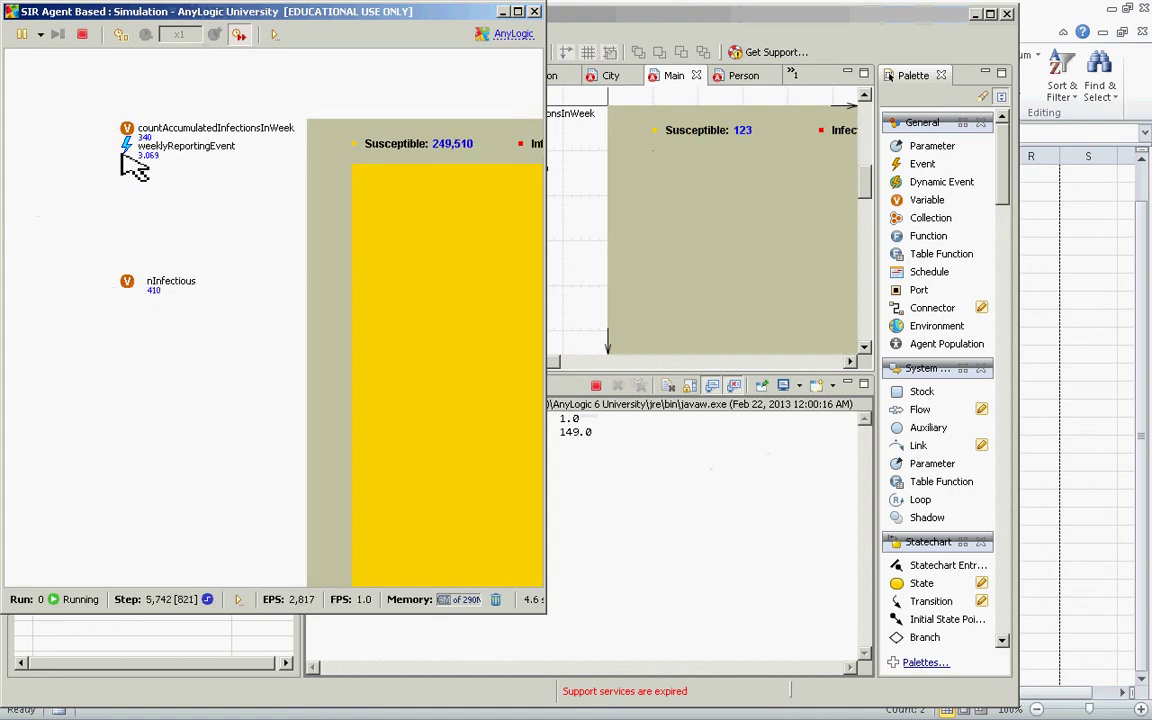
- Plot nInfectious and countAccumulatedInfectionsInWeek in enlarged inspection charts to compare them, and end the simulation run
left_click(127, 282)
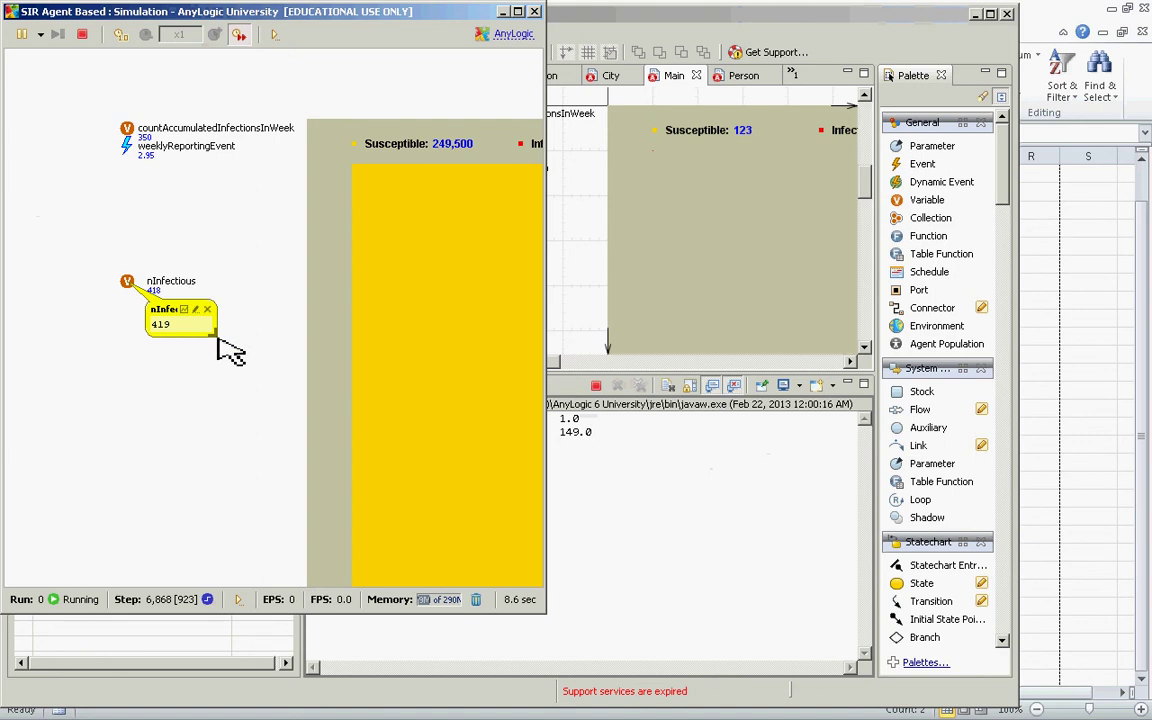
left_click_drag(218, 340, 425, 530)
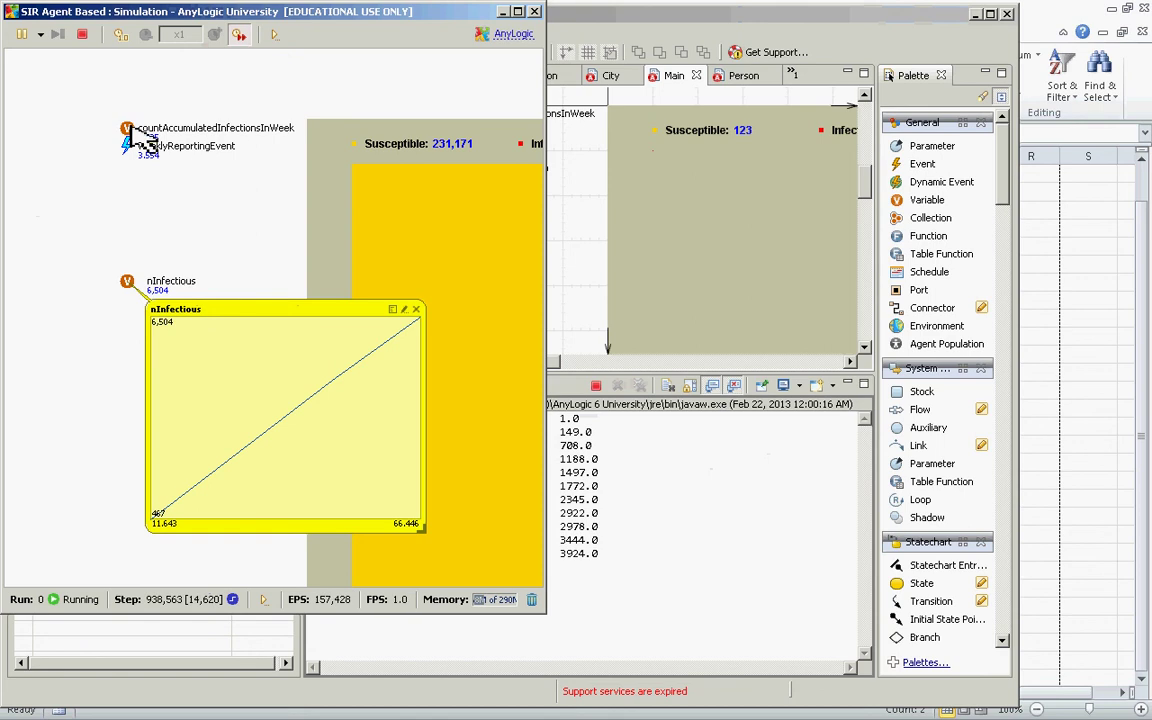
left_click(138, 145)
left_click(185, 157)
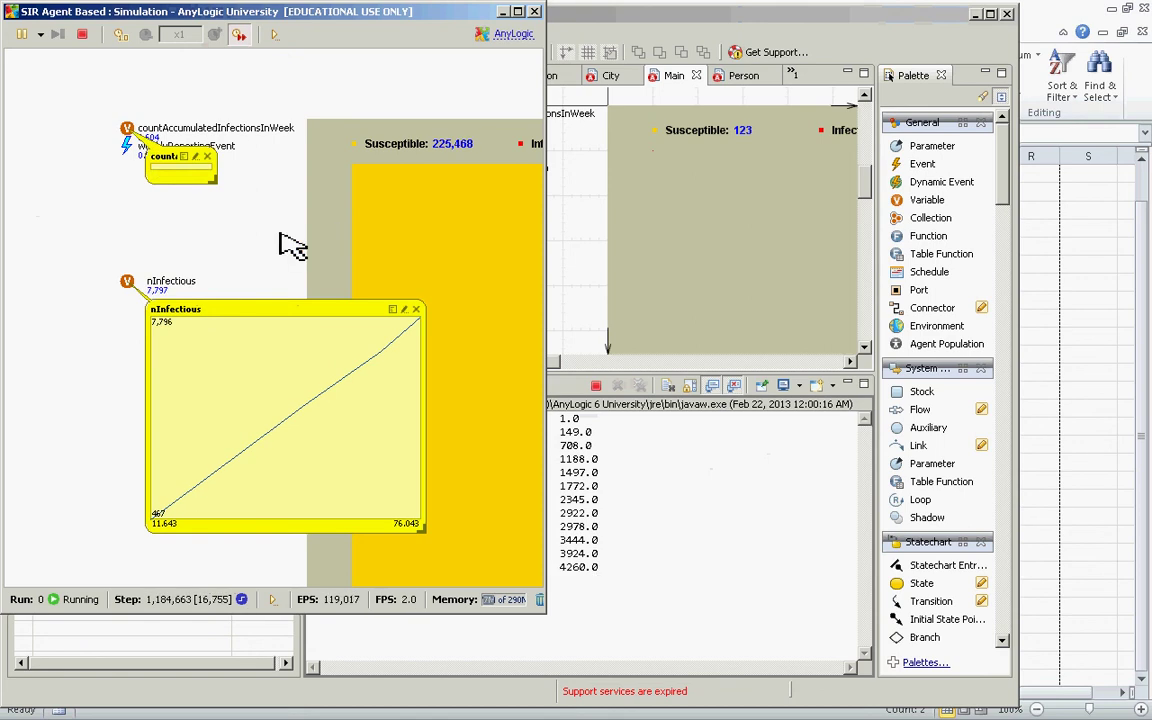
left_click_drag(218, 184, 486, 290)
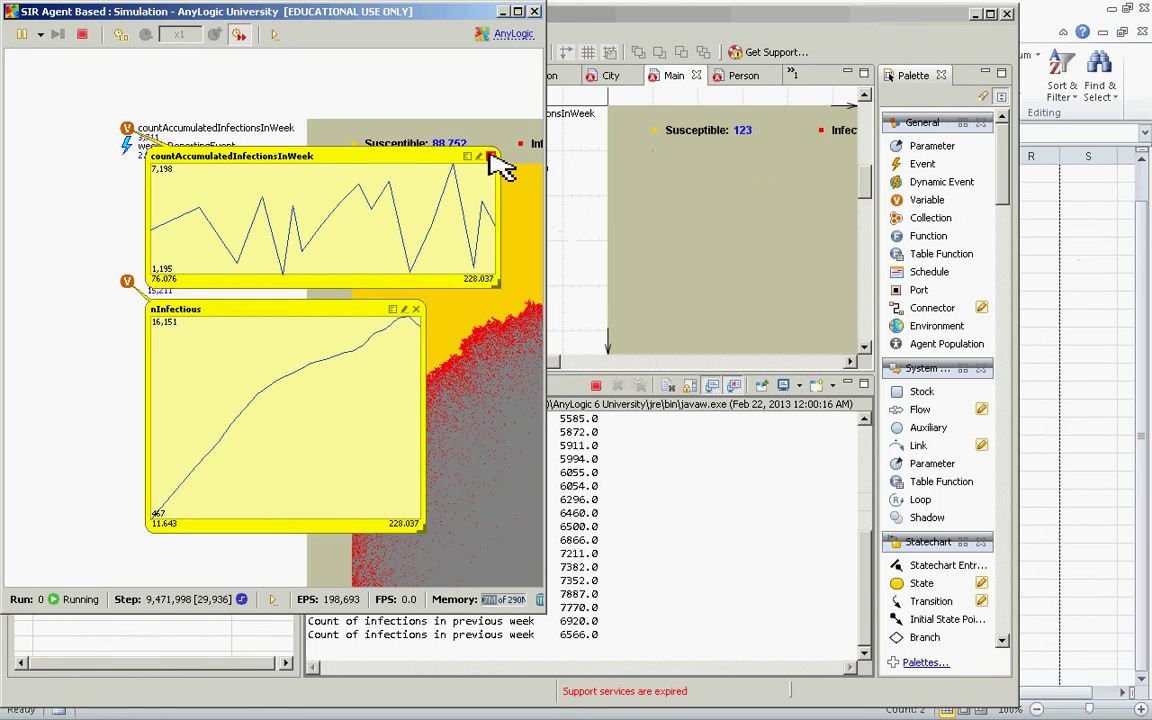
left_click(490, 156)
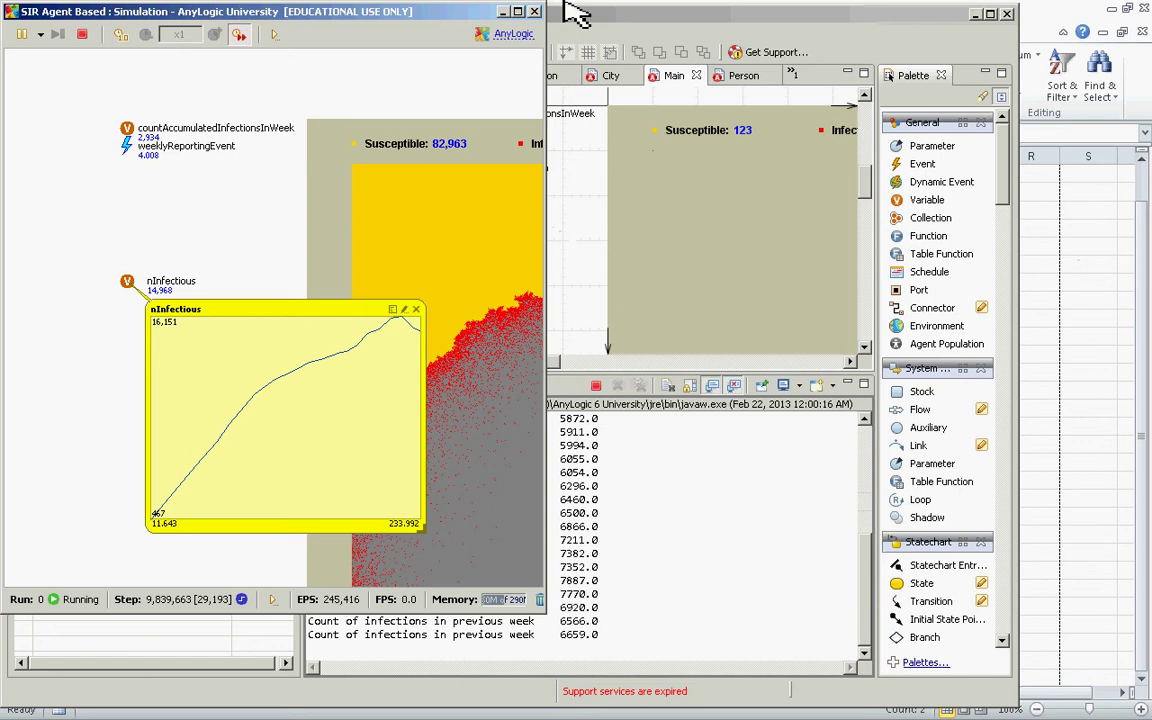
left_click(535, 12)
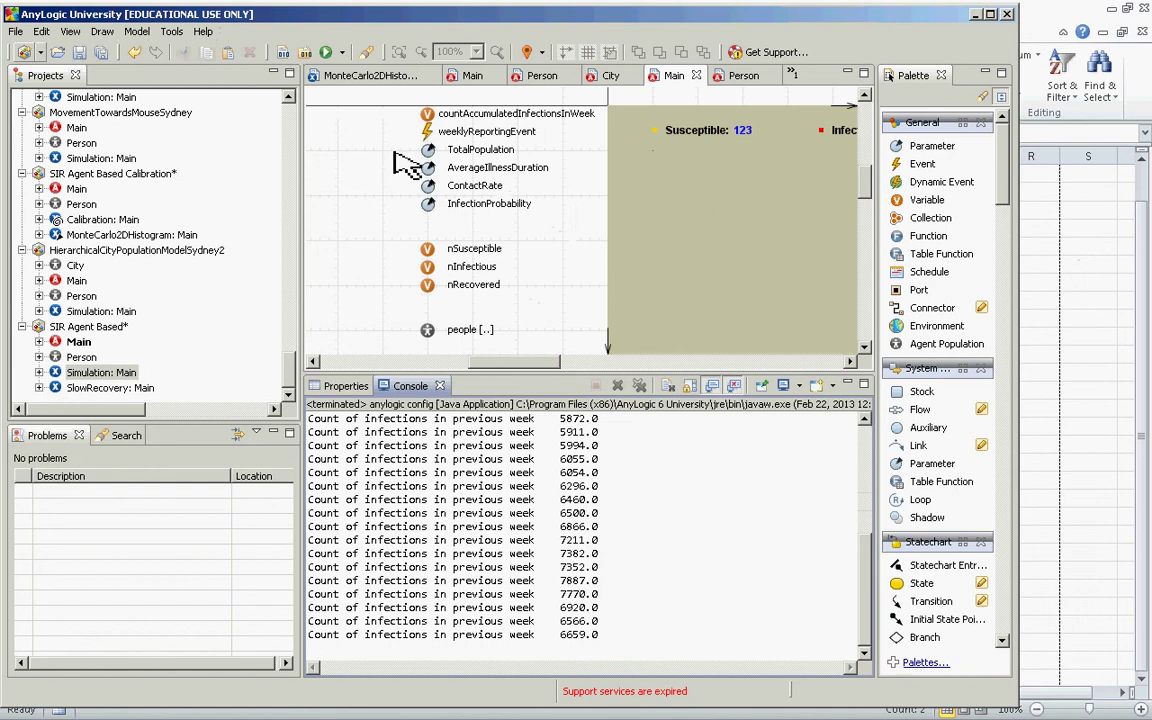
- Start saving the model as a new copy named "SIR Agent Based with Weekly Zero-Based Reporting"
key("alt+f")
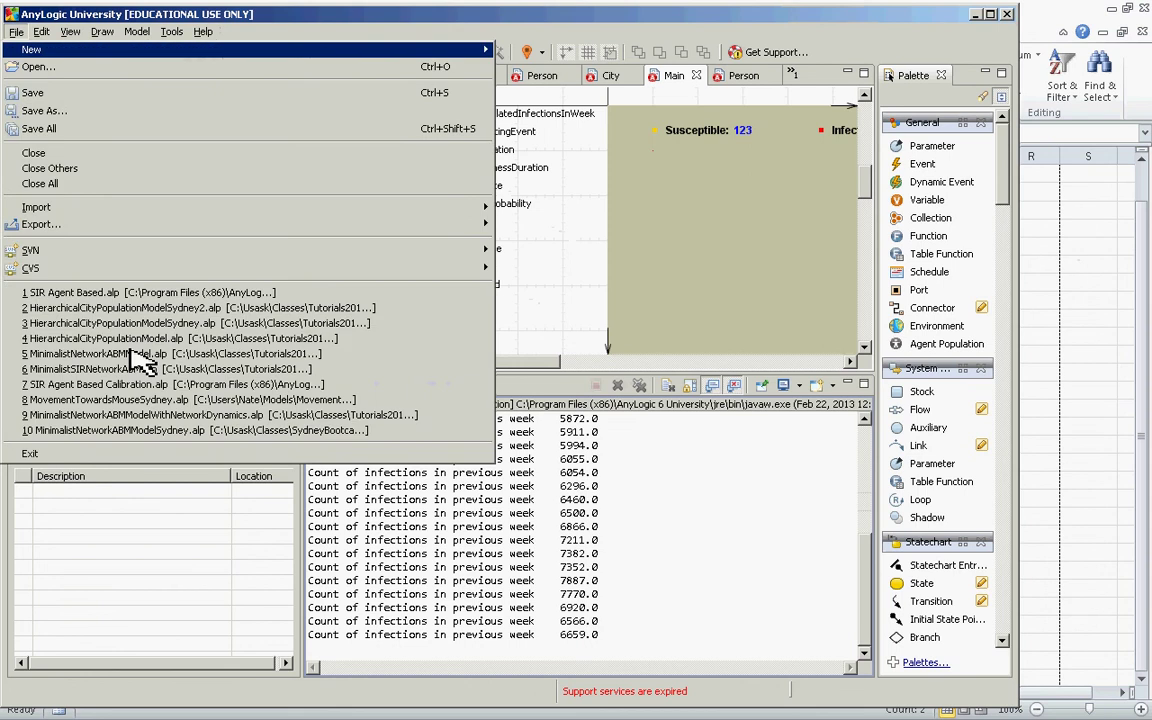
left_click(95, 111)
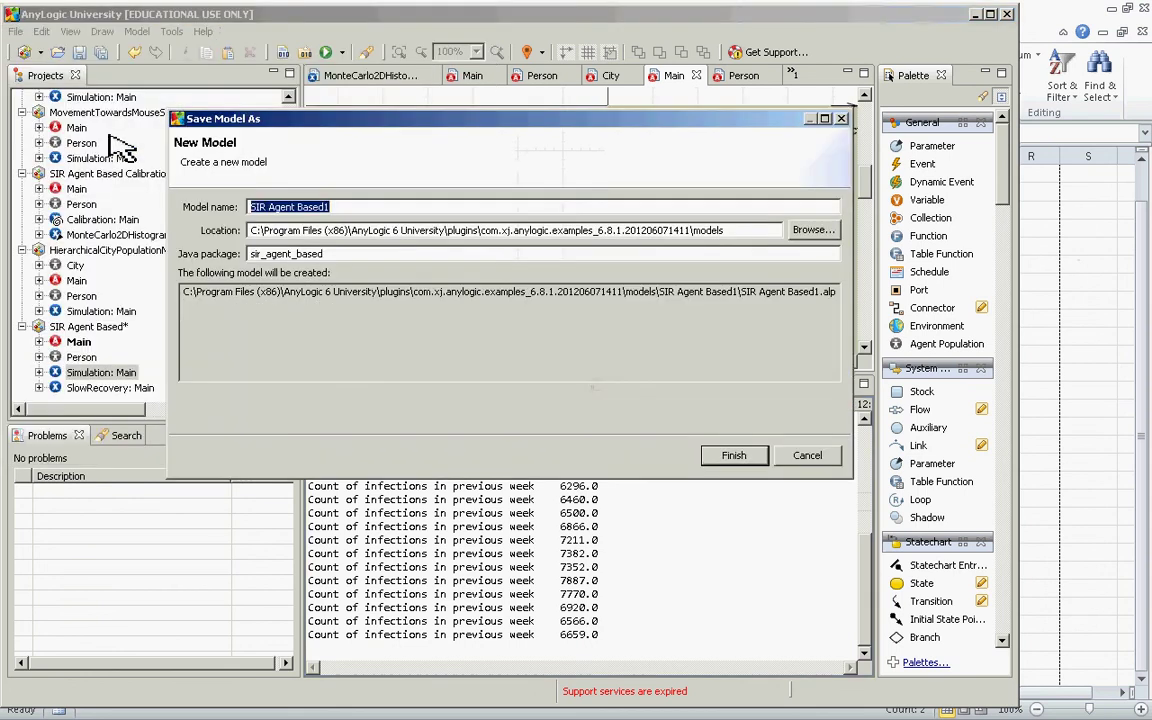
key("BackSpace")
type("w")
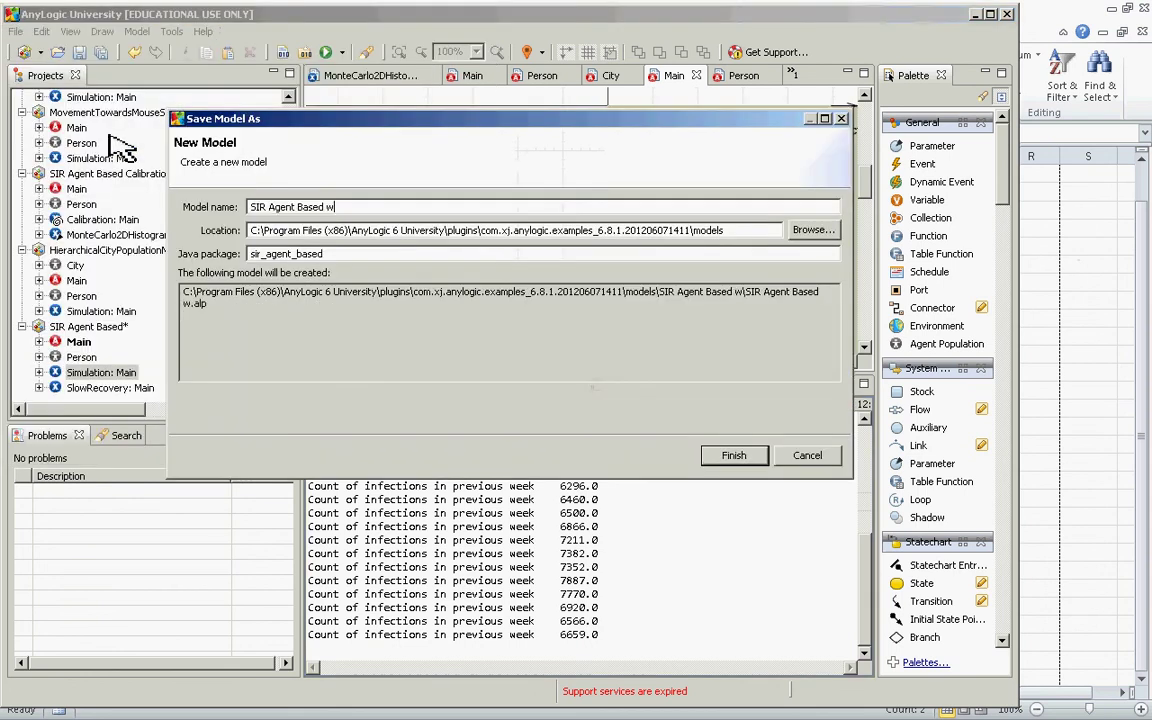
type("ith Regular")
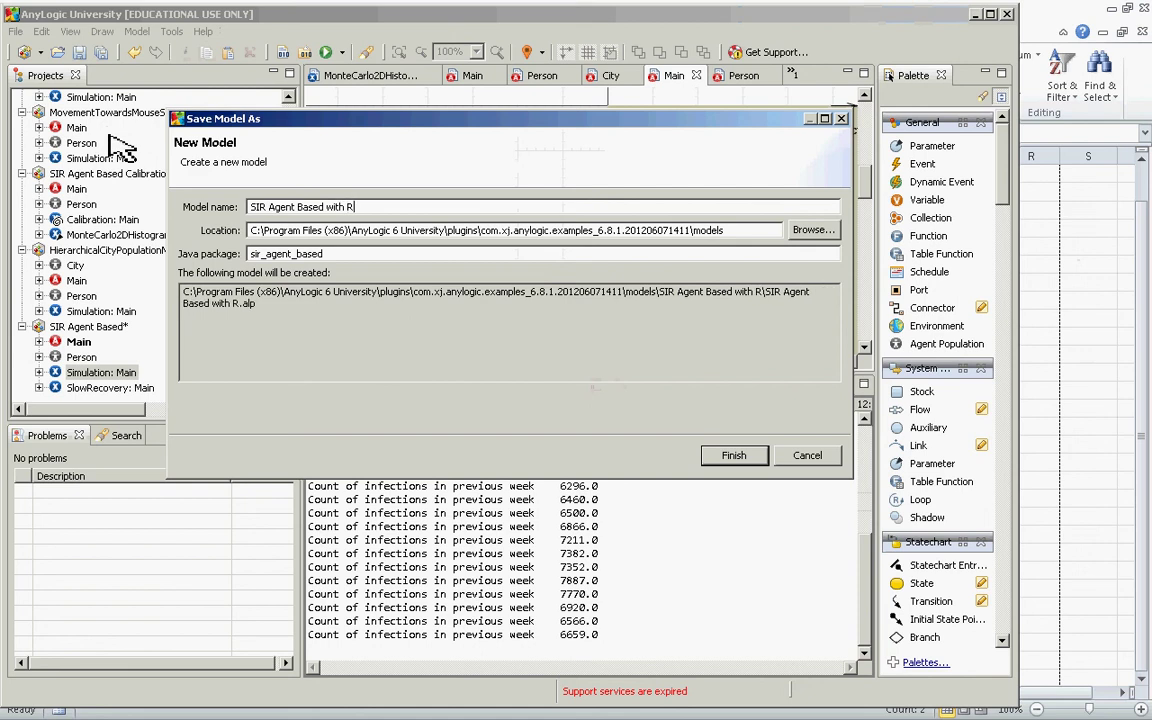
key("BackSpace")
key("BackSpace")
key("BackSpace")
key("BackSpace")
key("BackSpace")
key("BackSpace")
key("BackSpace")
key("BackSpace")
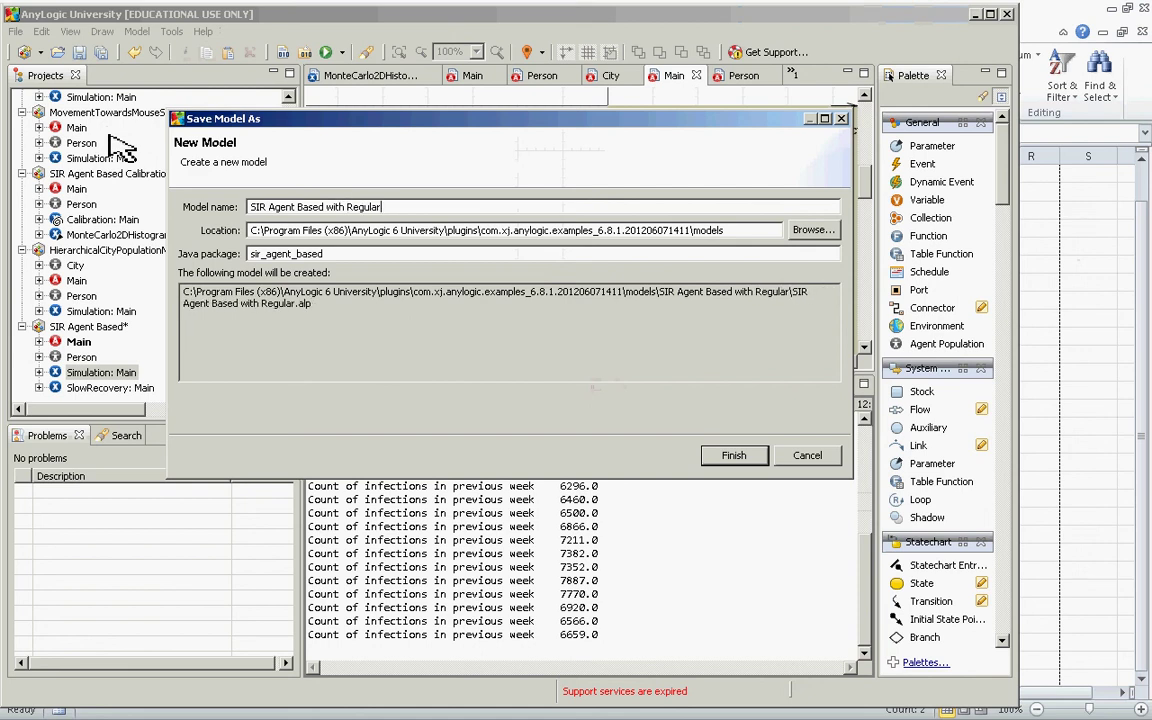
type("Weekly Z")
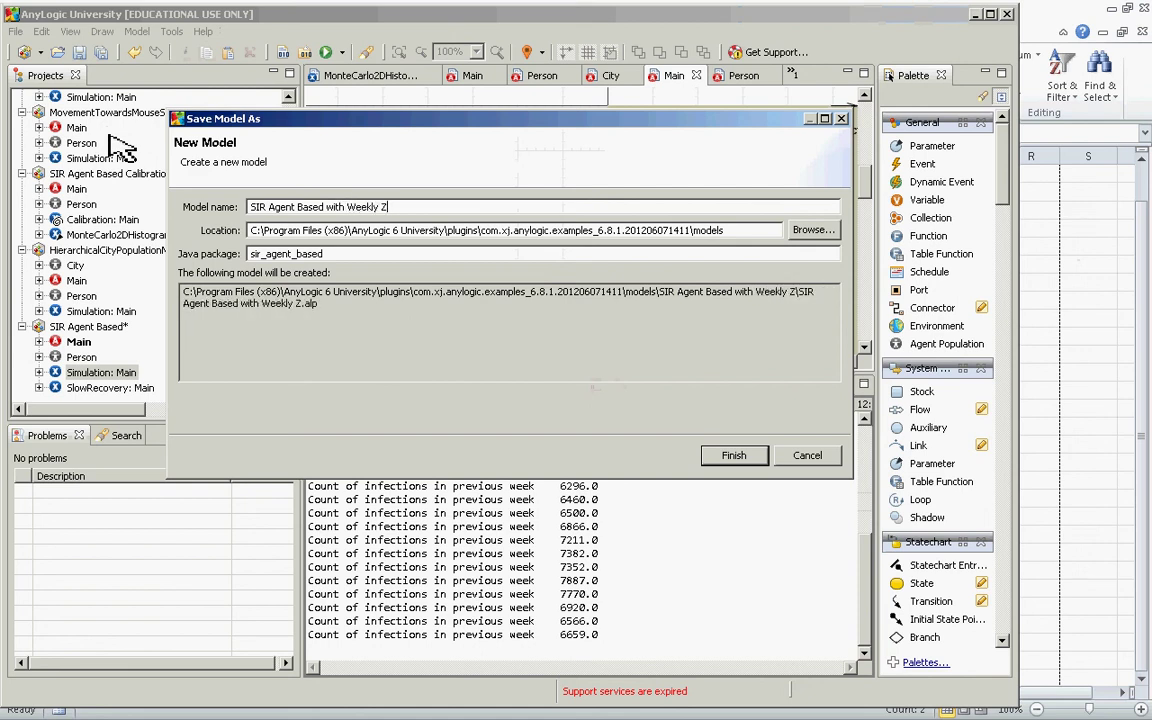
type("ero-Based Reporting")
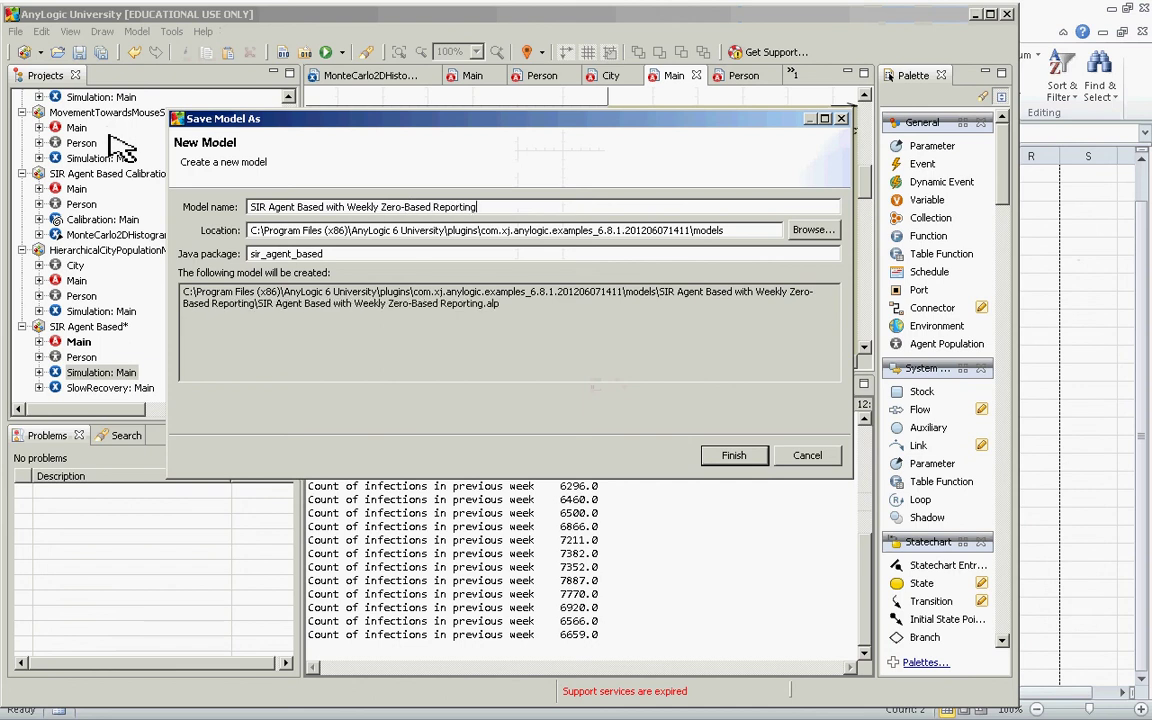
key("ctrl+a")
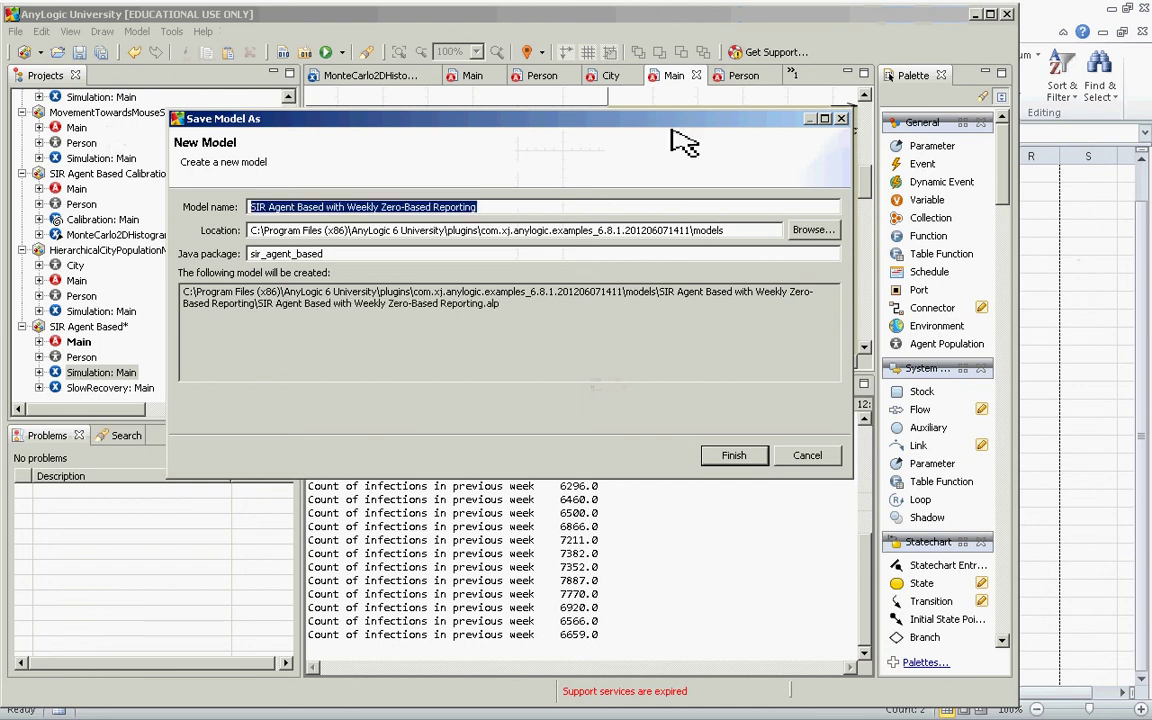
- Browse for the save location and select the SydneyBootcamp2013 folder inside C:\Usask\Classes
left_click(812, 230)
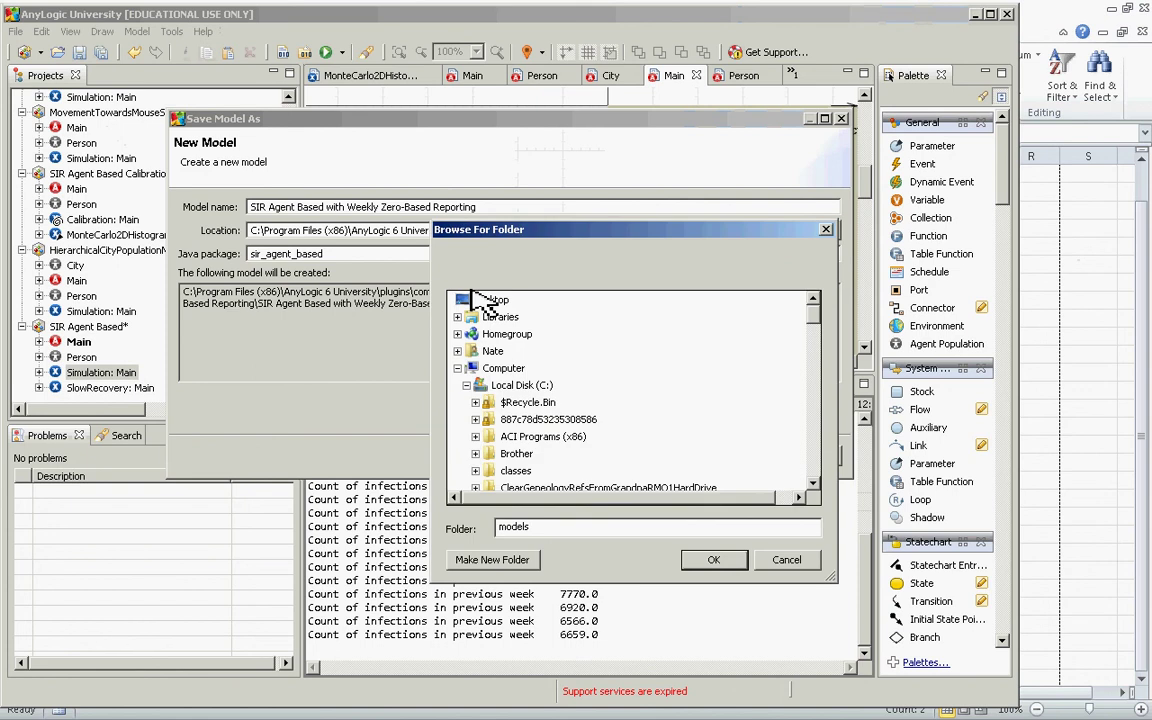
double_click(530, 527)
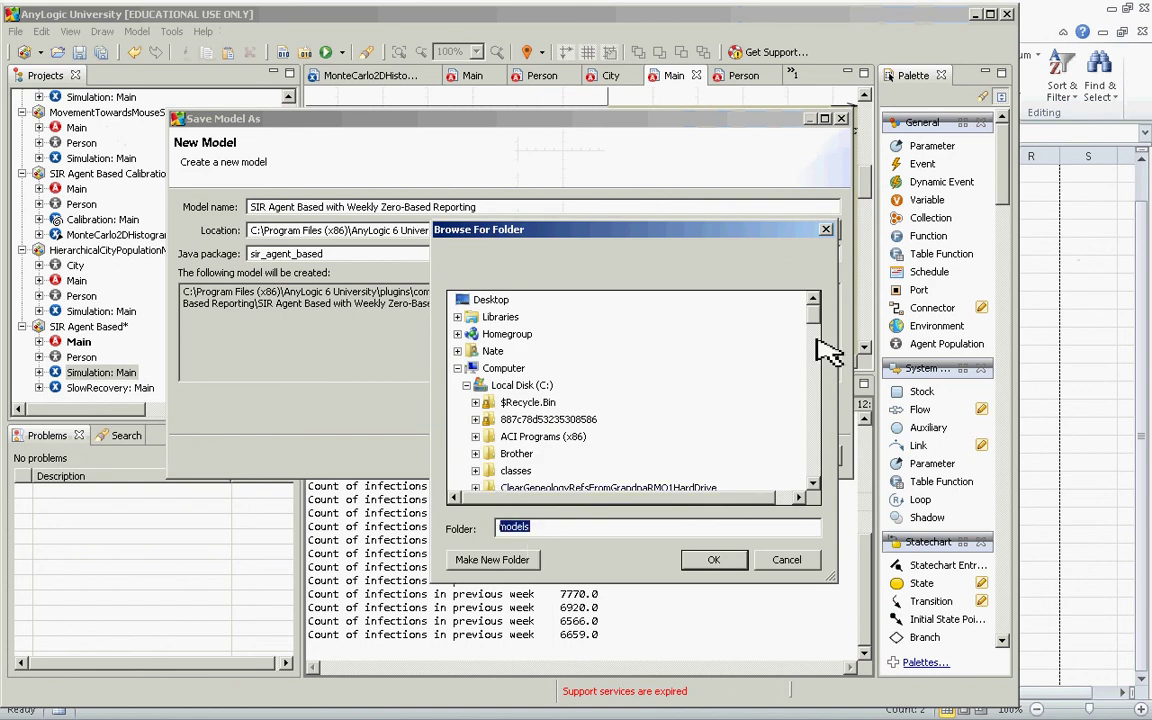
left_click_drag(814, 324, 815, 462)
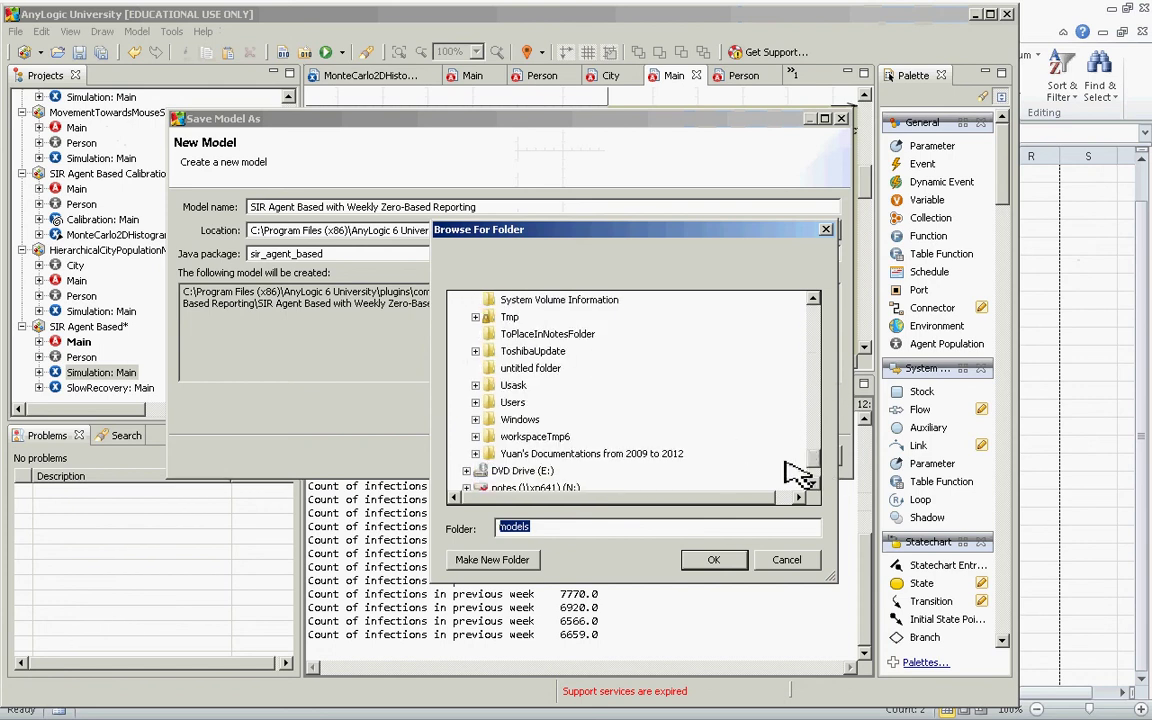
left_click(475, 385)
double_click(492, 411)
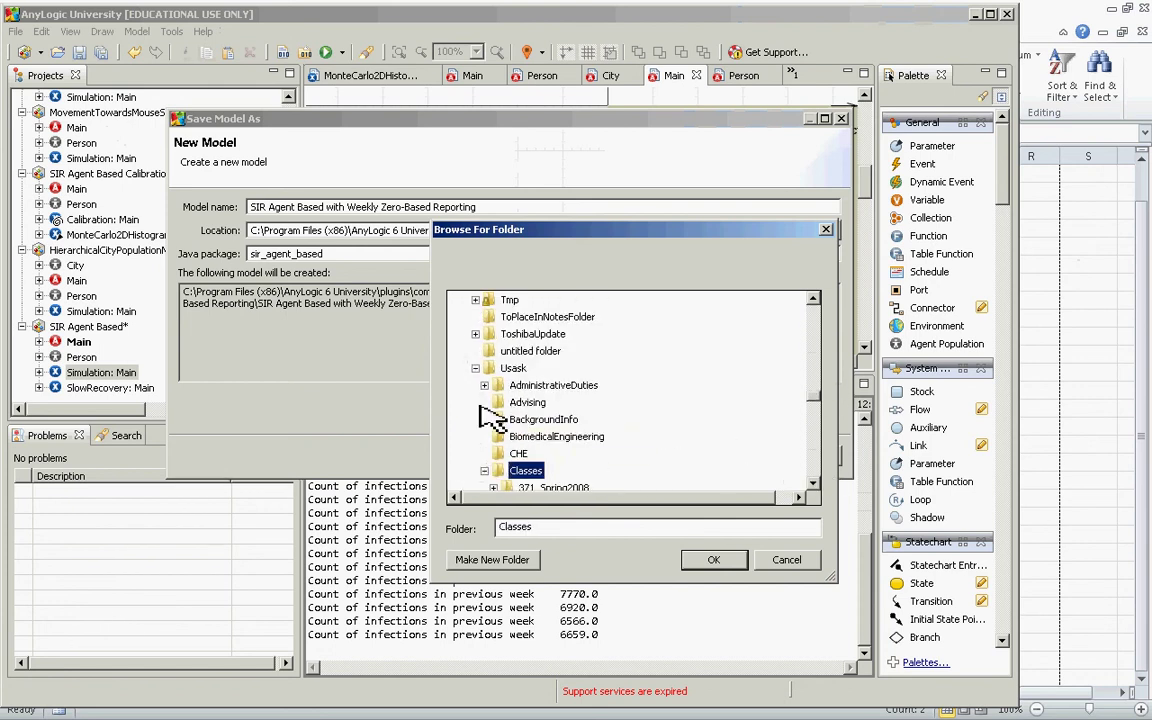
scroll(523, 440, "down", 5)
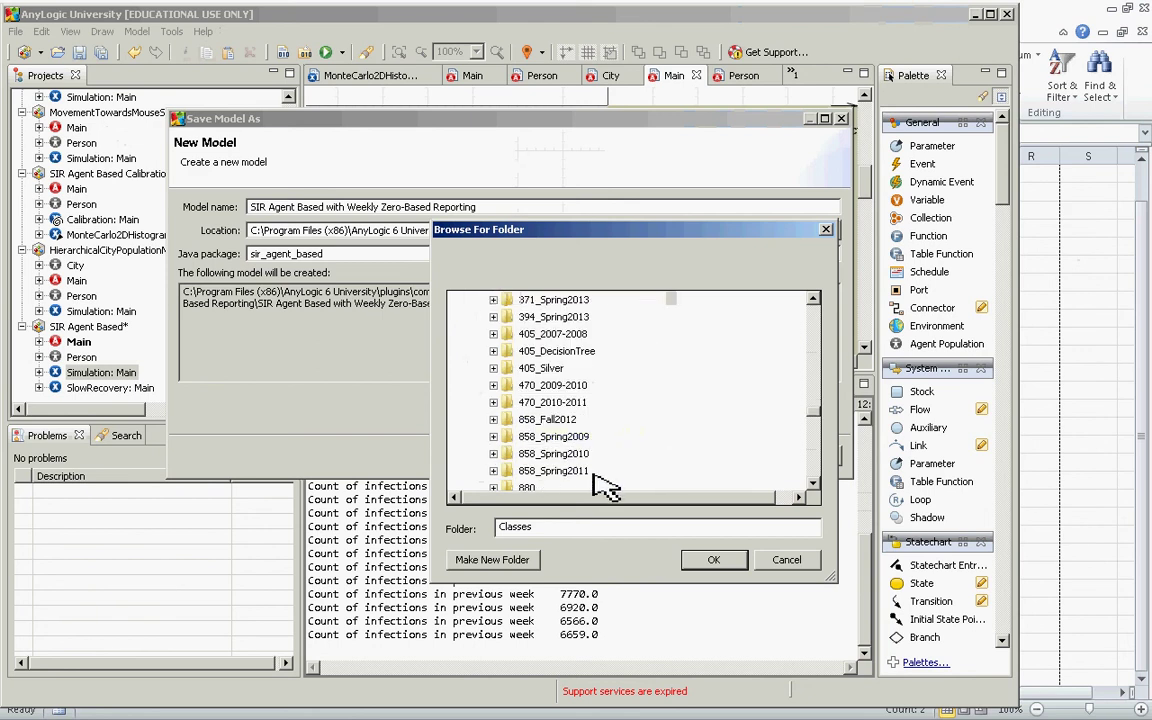
scroll(605, 485, "down", 6)
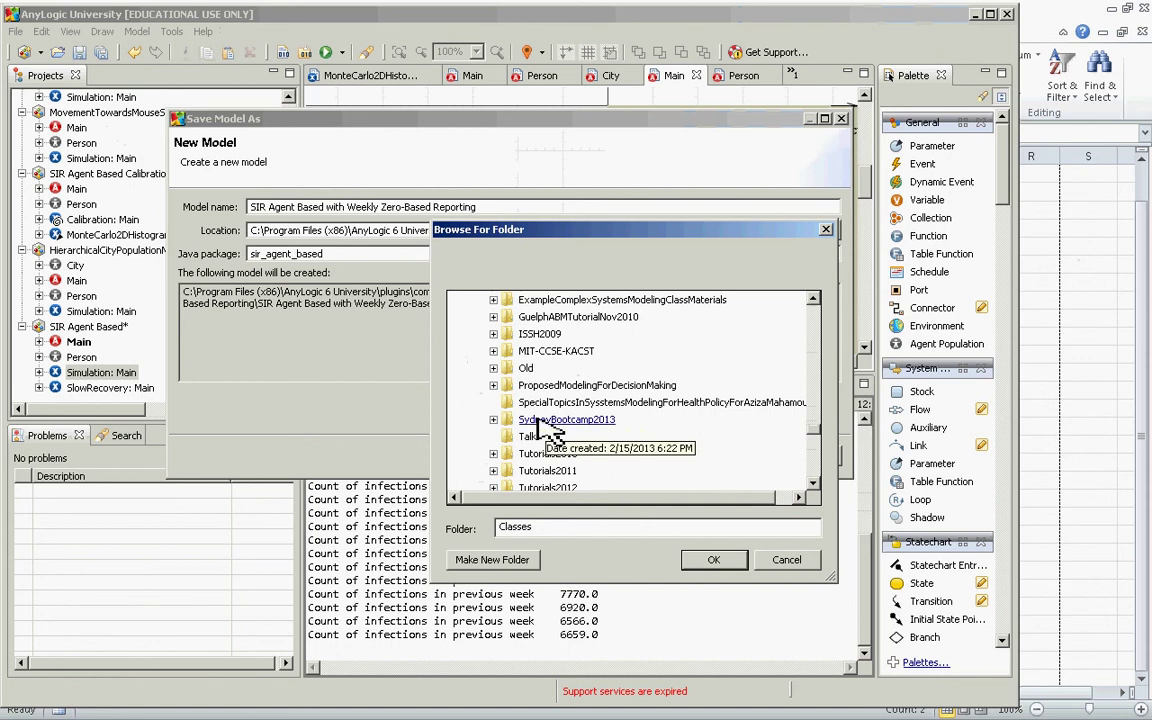
left_click(548, 420)
scroll(548, 476, "down", 1)
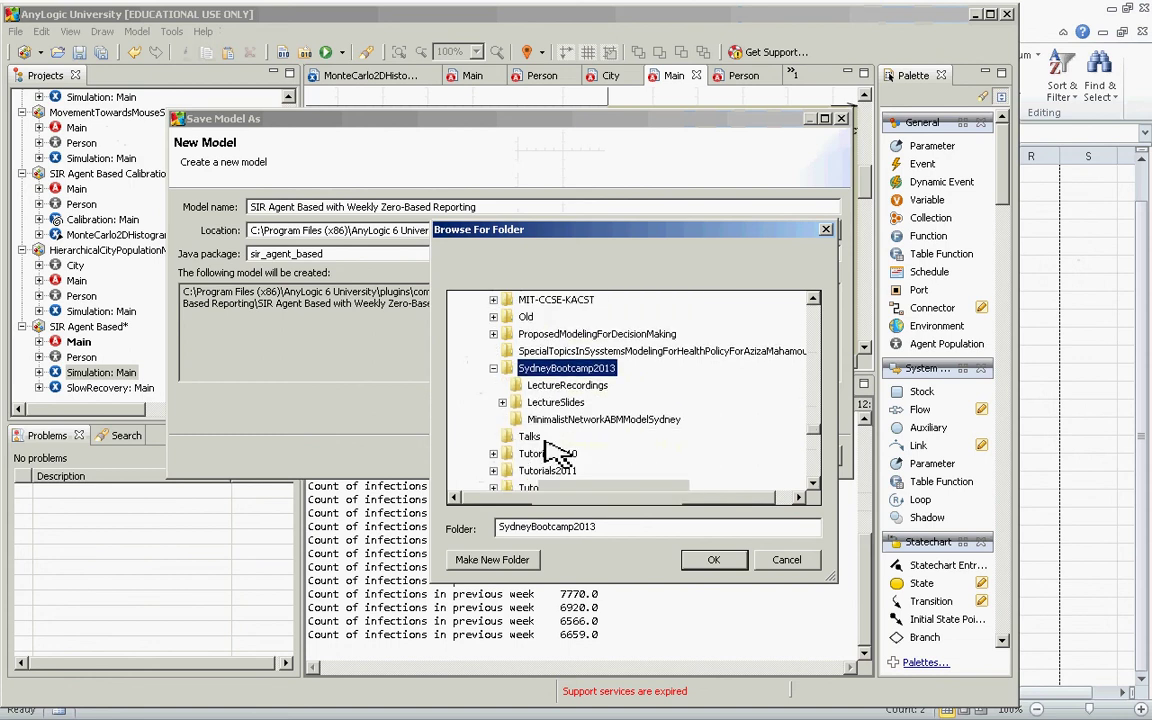
- Create a Models subfolder in SydneyBootcamp2013 and finish saving the model copy there
left_click(520, 559)
type("Md")
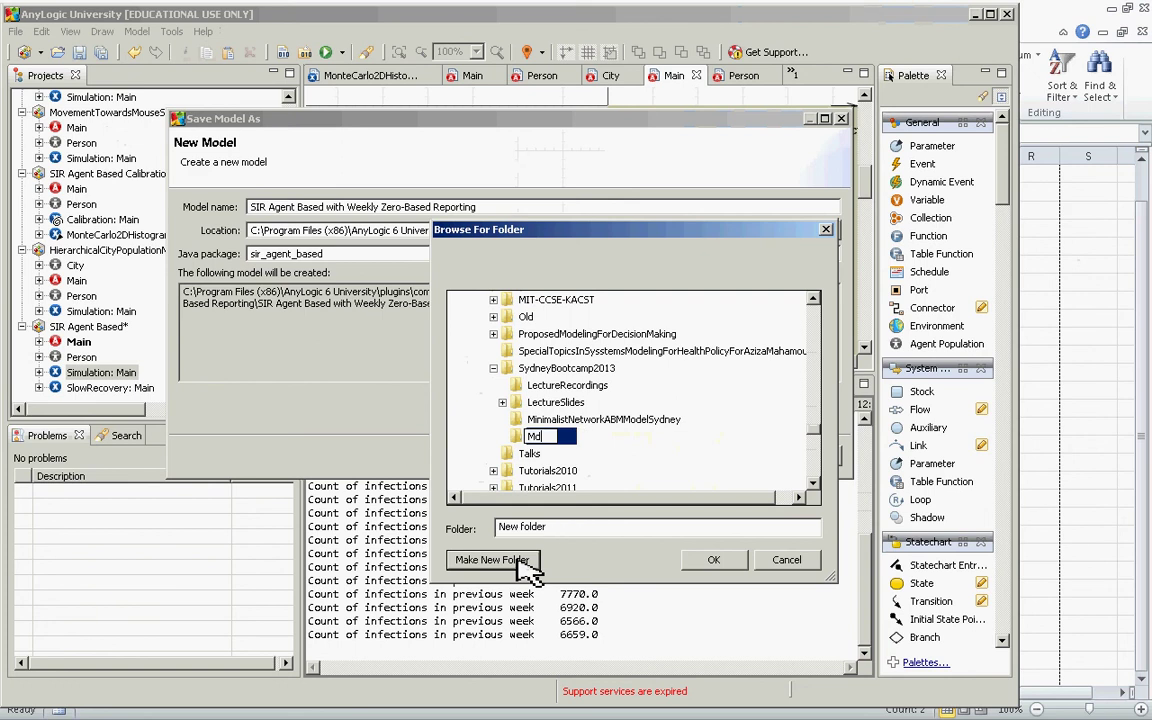
type("dels")
key("Return")
key("Return")
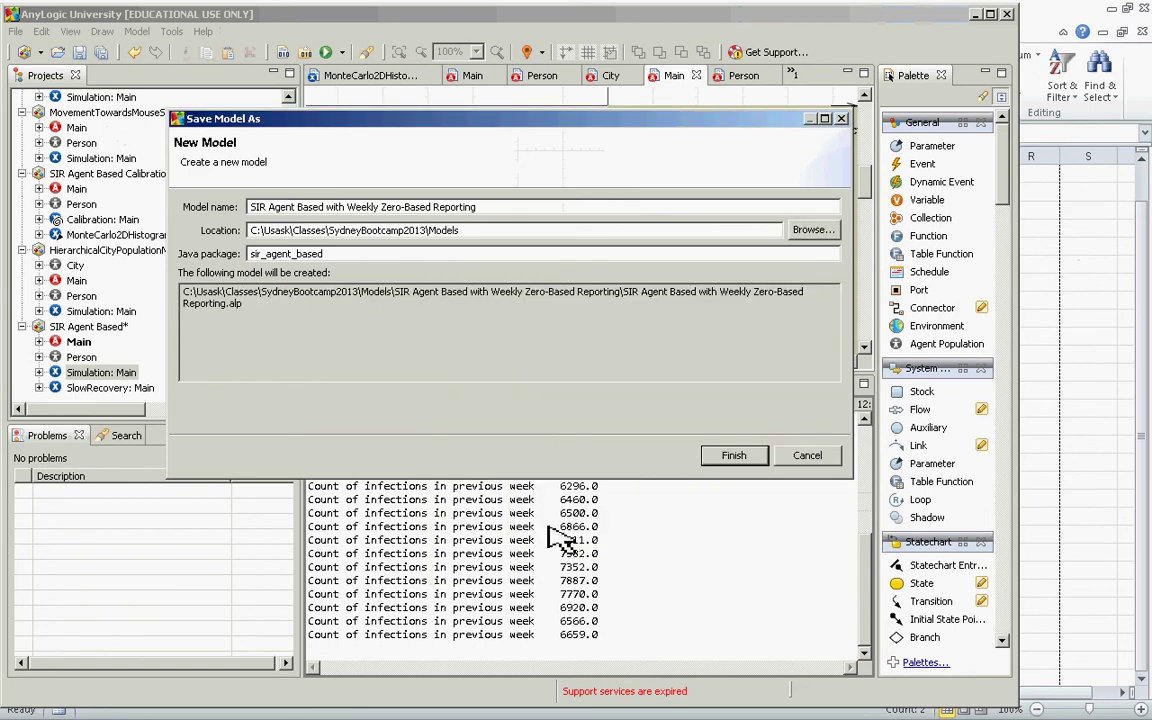
left_click(742, 457)
- Switch to the PowerPoint slide show at the slide on common ways to accumulate flow statistics
key("alt+Tab")
key("alt+Tab")
key("alt+Tab")
key("alt+Tab")
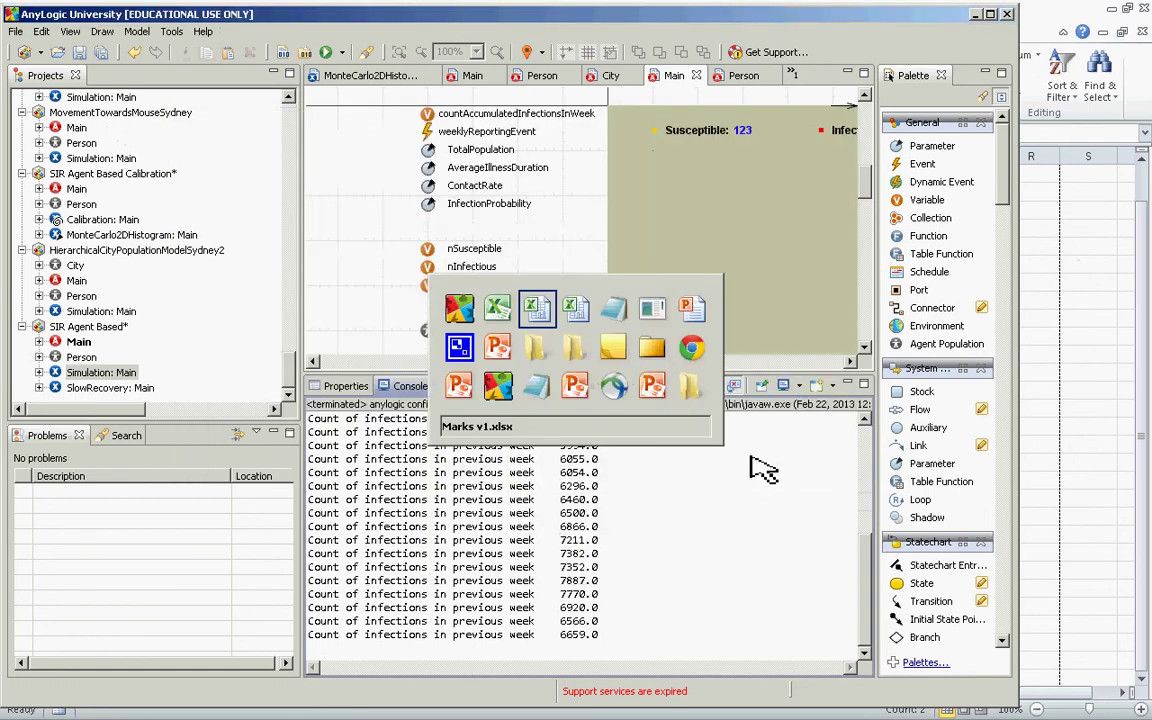
key("alt+Tab")
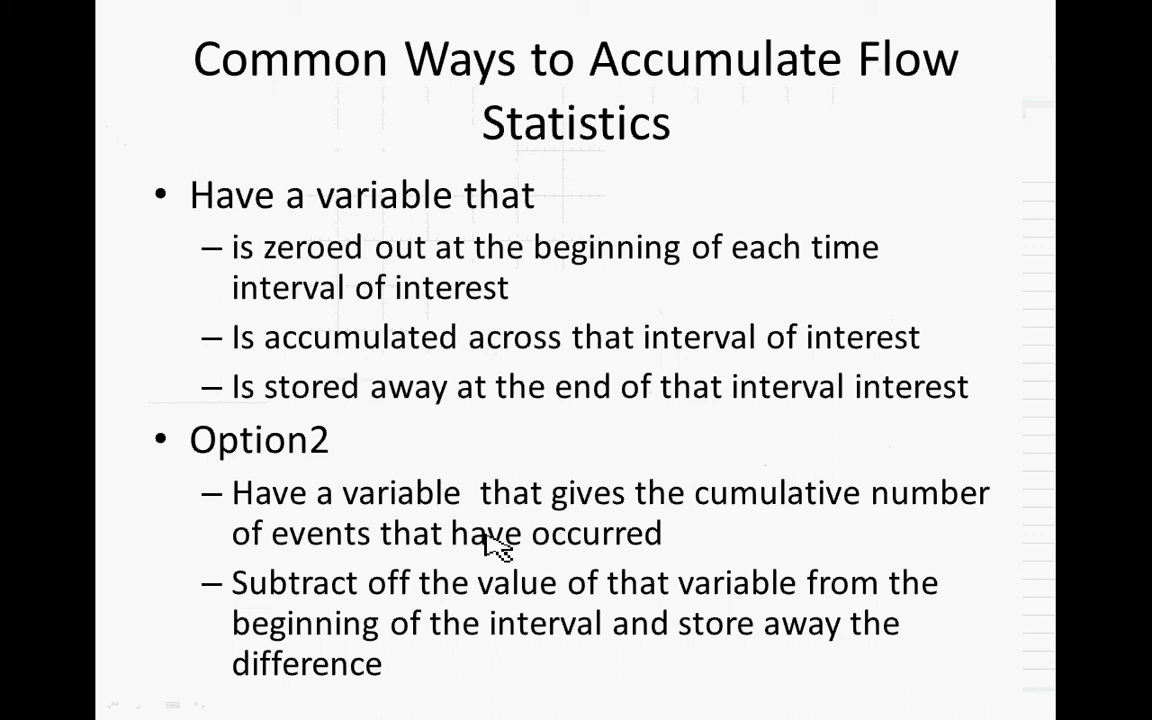
- Switch to AnyLogic and move the countAccumulatedInfectionsInWeek variable to the left of the parameter column on the Main canvas
key("alt+Tab")
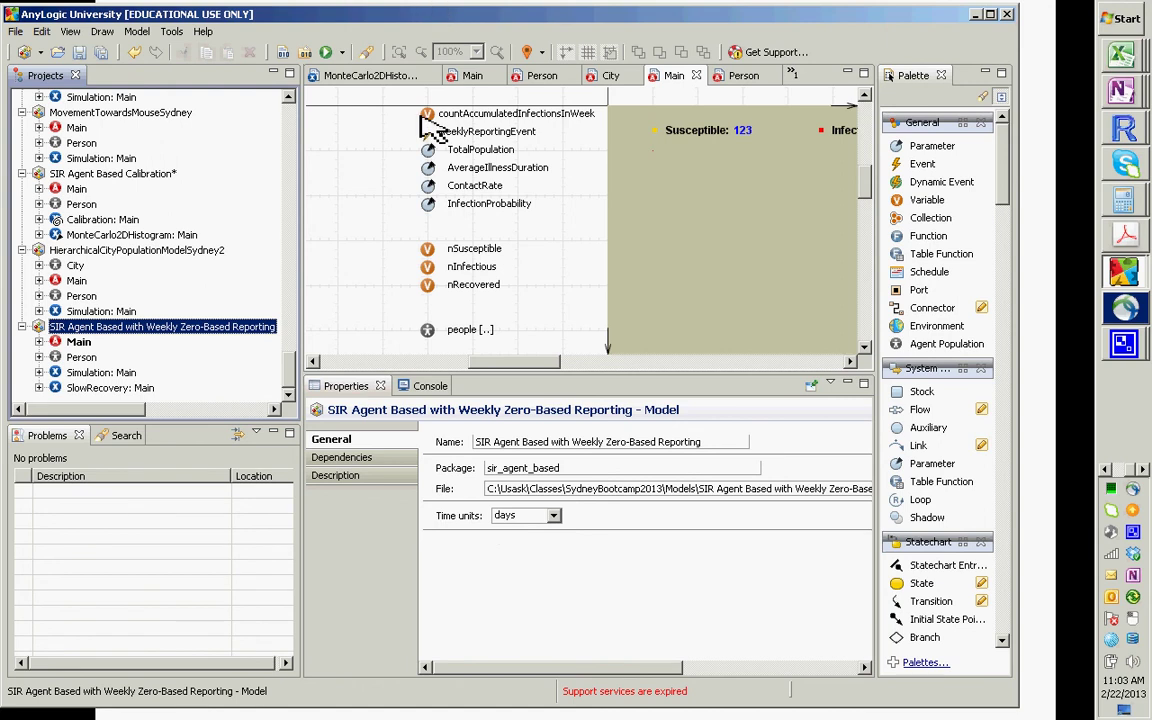
left_click(340, 137)
left_click_drag(427, 112, 329, 114)
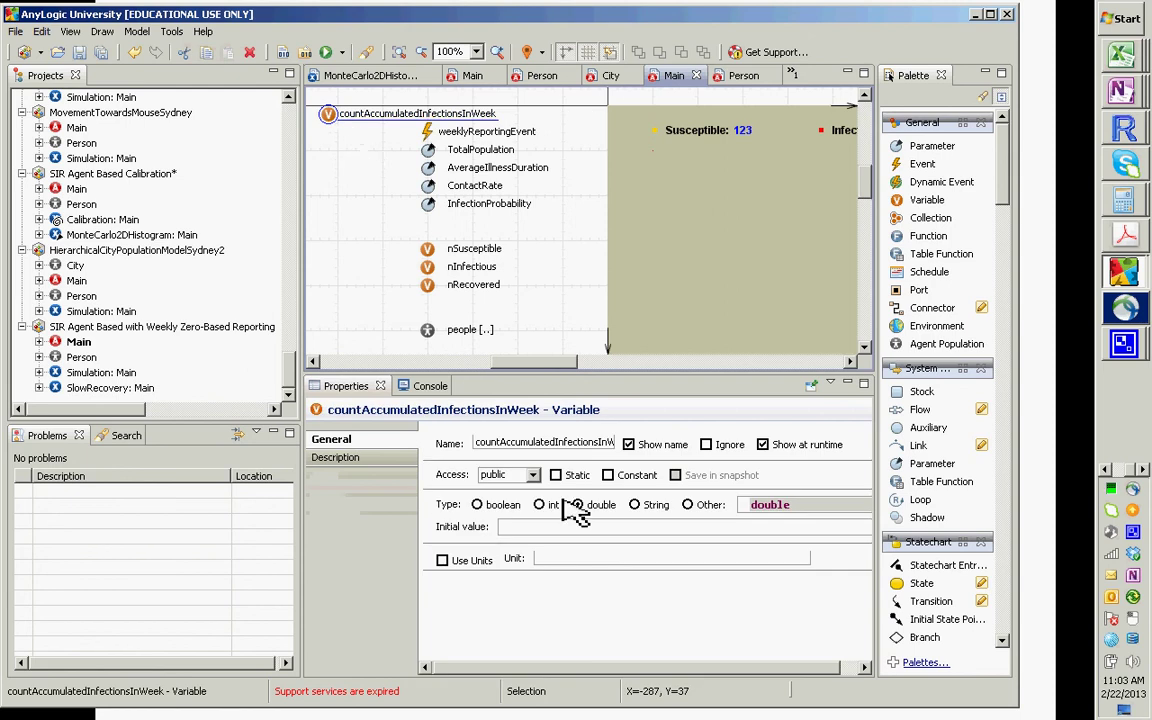
- Rename the variable to countAccumulatedInfections by removing the InWeek suffix, and apply the rename to its references
left_click(543, 446)
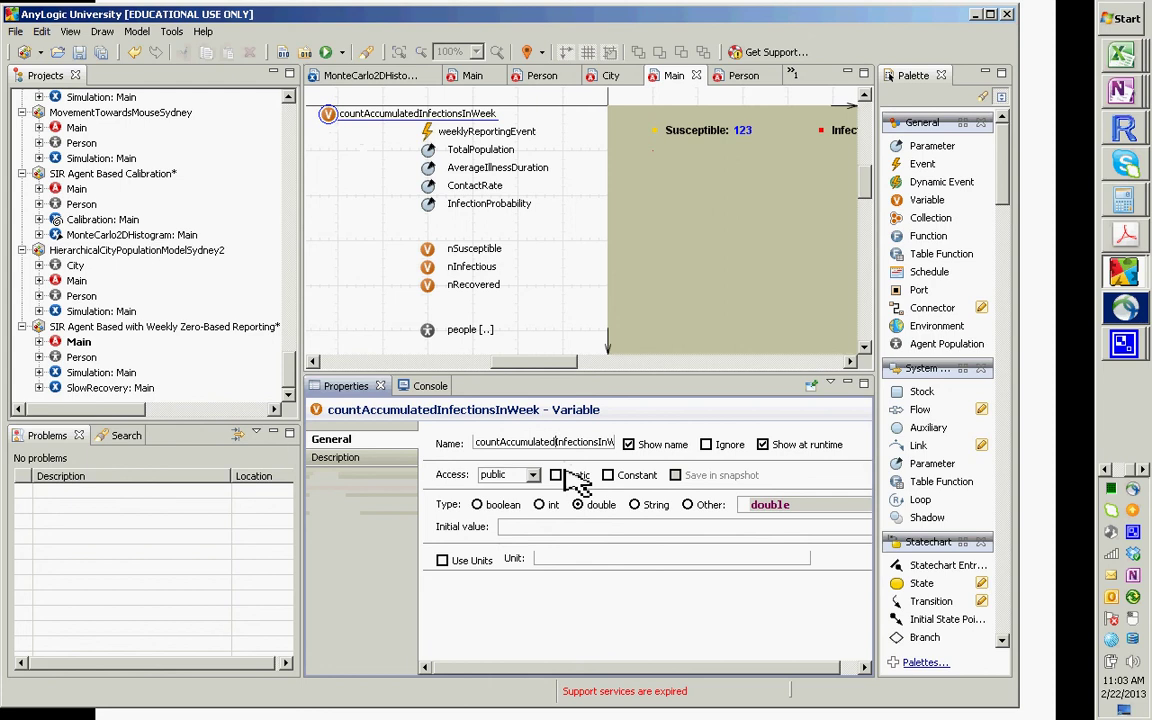
key("End")
key("shift+Left")
key("shift+Left")
key("shift+Left")
key("shift+Left")
key("shift+Left")
key("shift+Left")
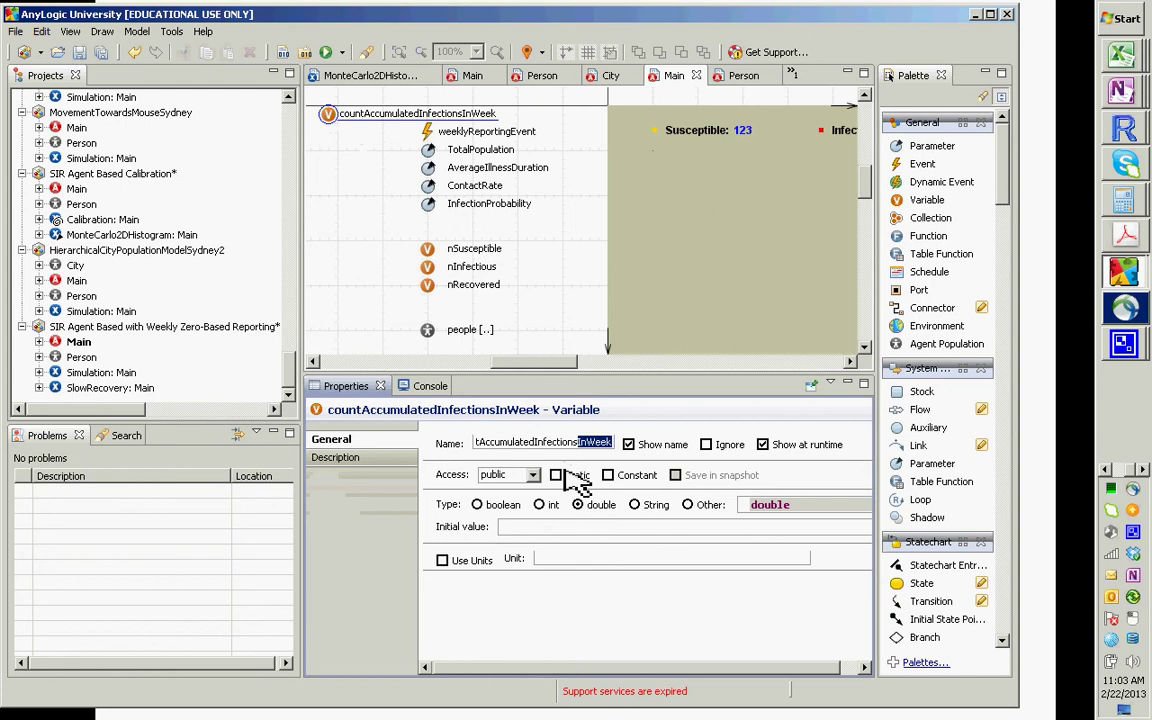
key("BackSpace")
key("Return")
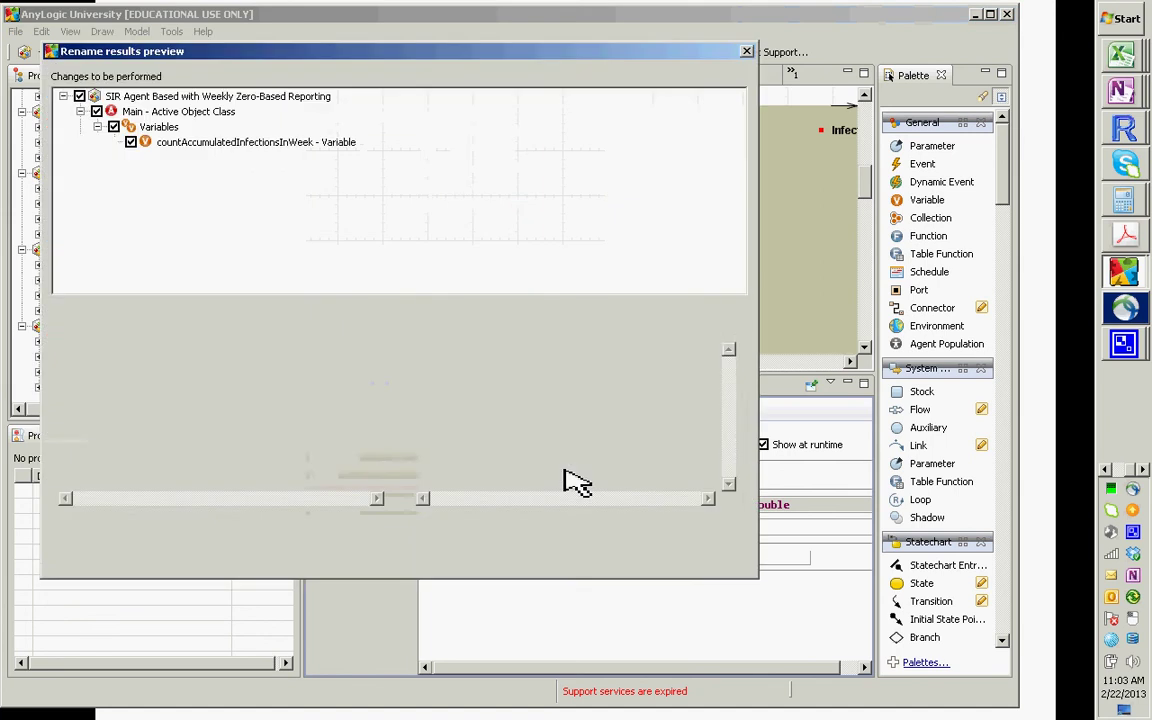
left_click(657, 550)
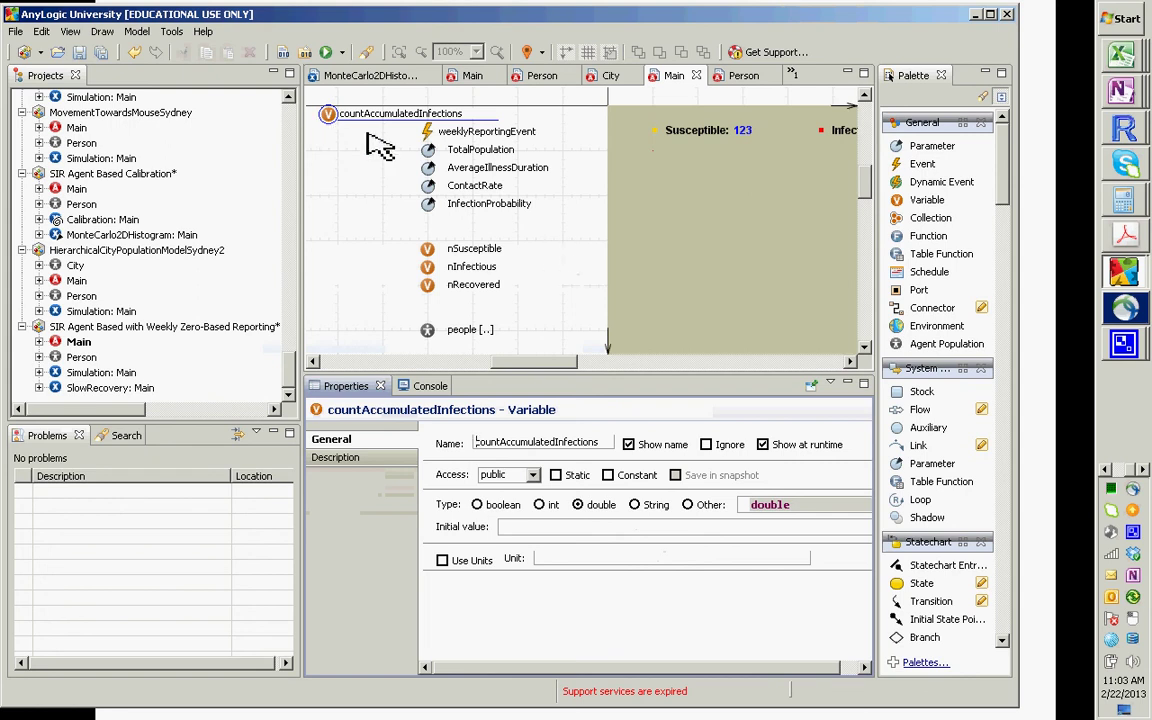
left_click(333, 120)
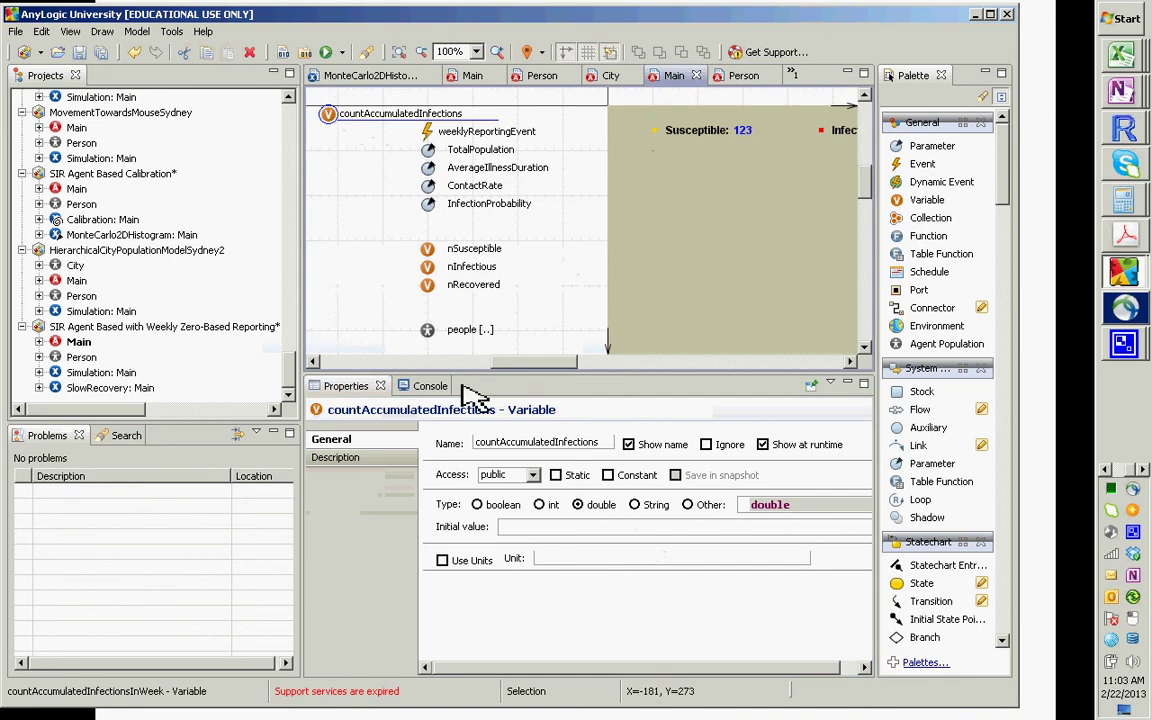
left_click(552, 443)
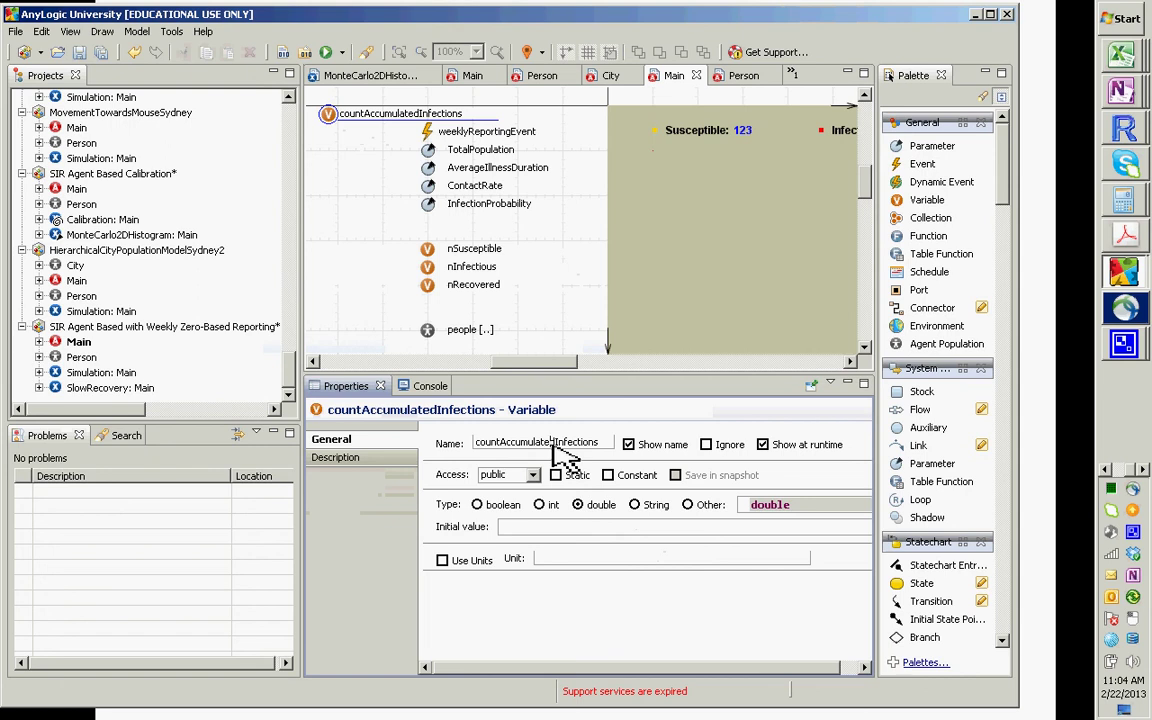
- Add a new variable named countAccumulatedInfectionsAtPreviousWeek below countAccumulatedInfections on the Main canvas
left_click_drag(927, 200, 327, 141)
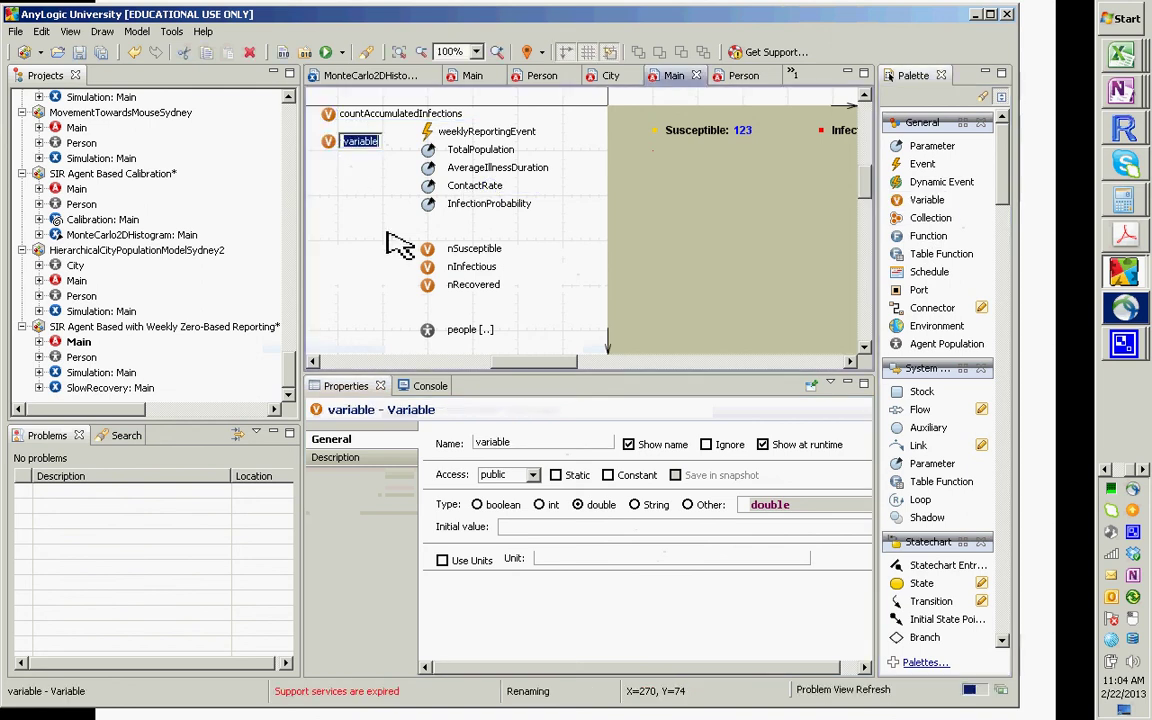
type("dountAccu")
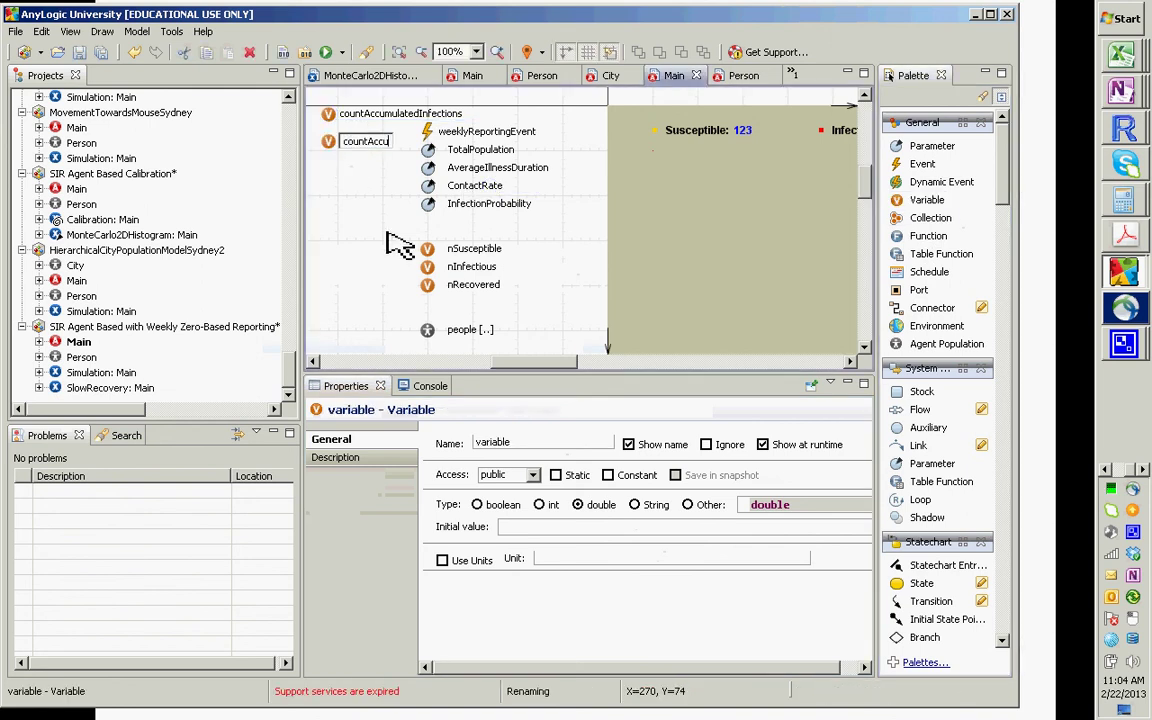
type("mulatedInfec")
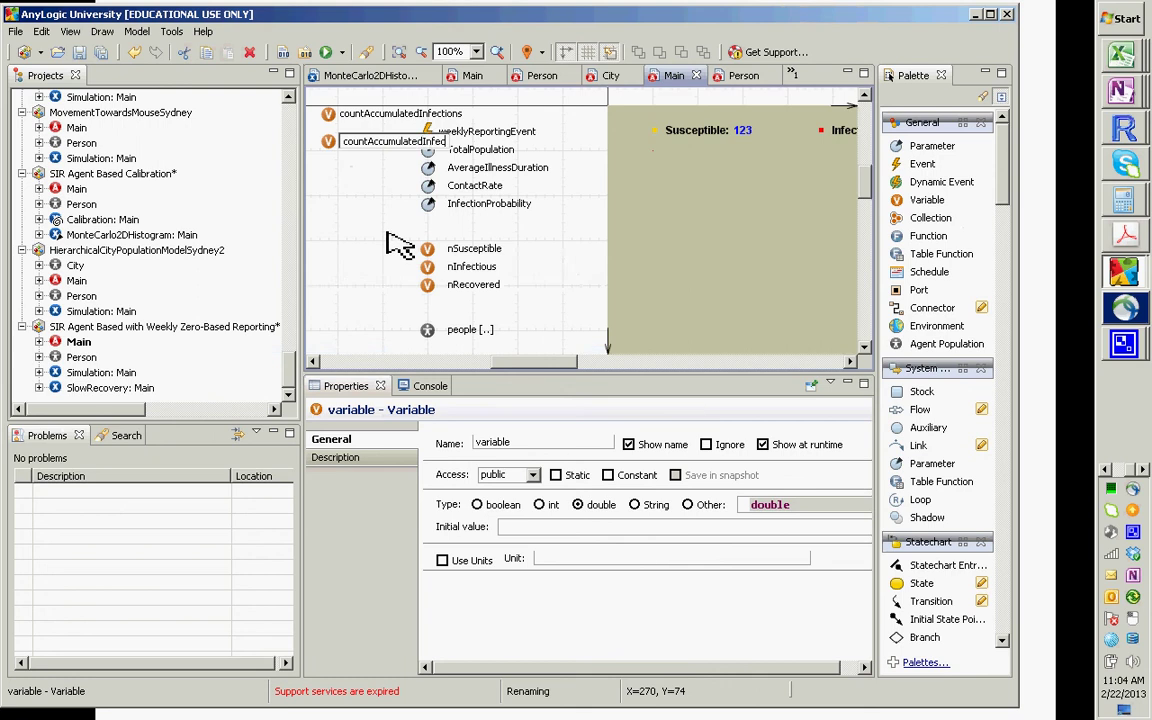
type("tionsAtPrevious")
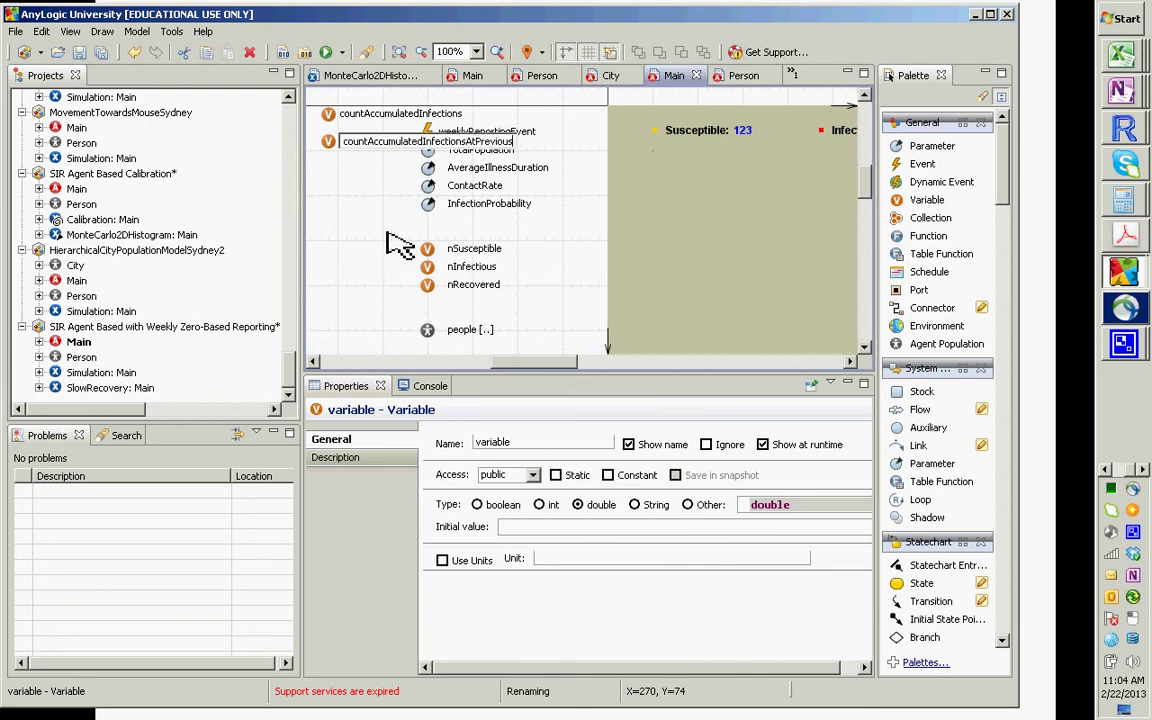
type("Week")
key("Return")
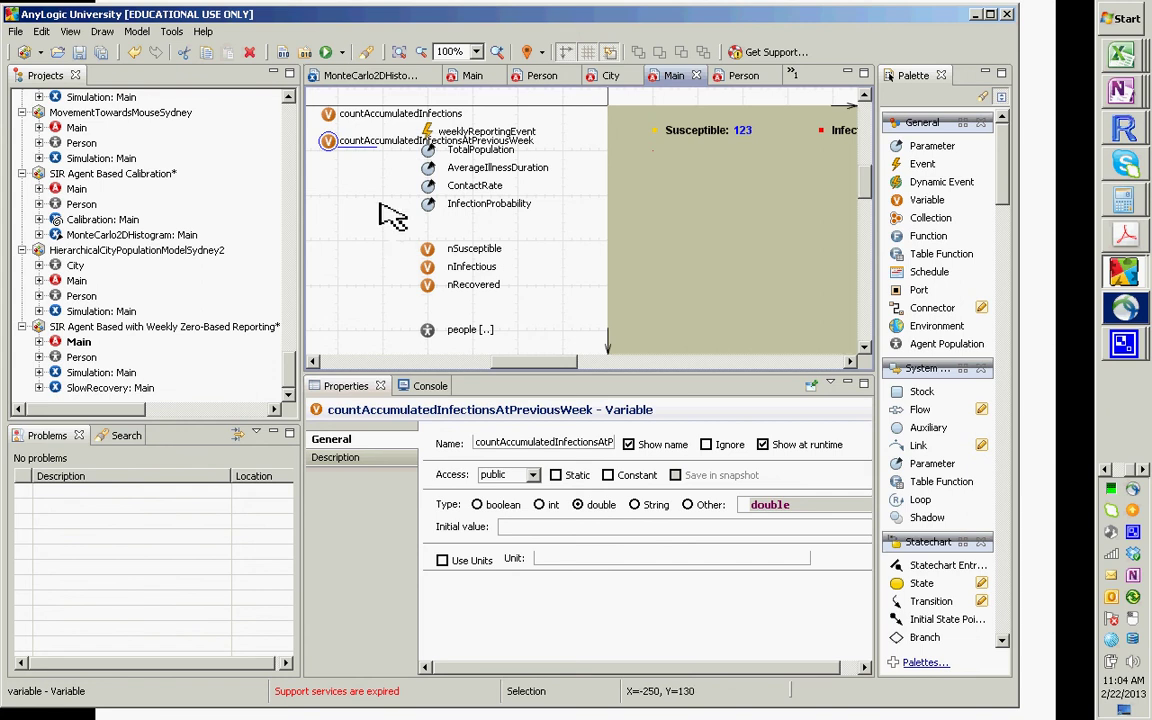
- Place countAccumulatedInfectionsAtPreviousWeek directly above countAccumulatedInfections and align weeklyReportingEvent directly below it
left_click_drag(331, 141, 329, 132)
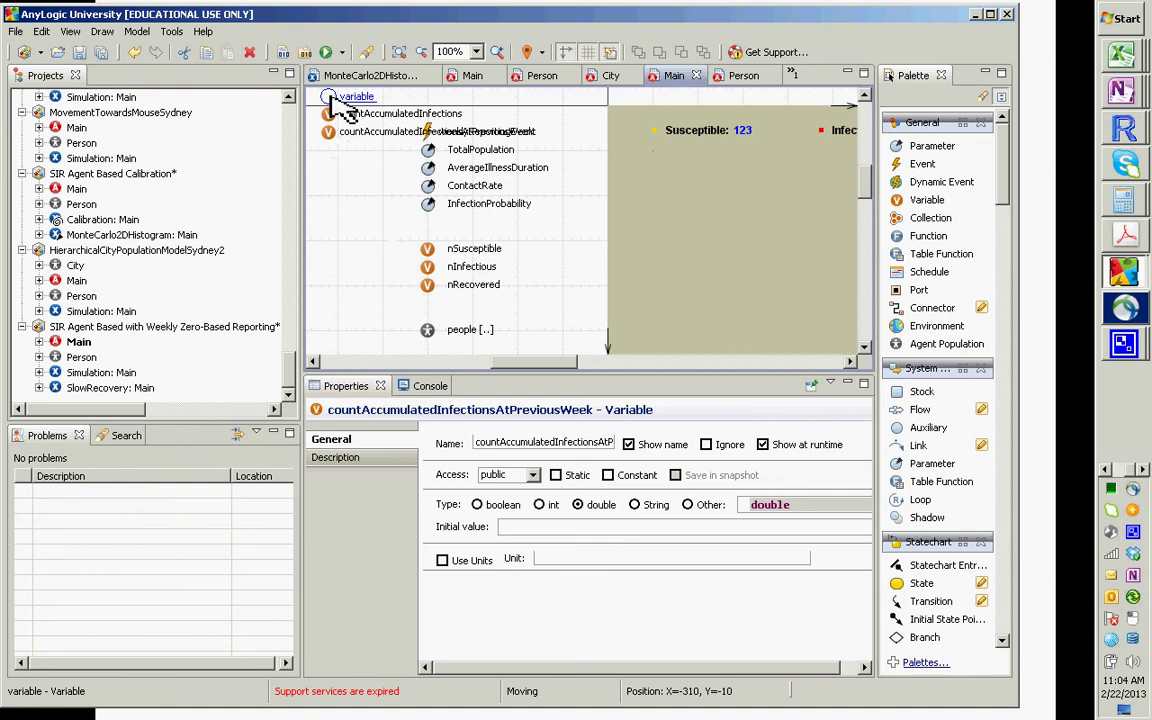
left_click_drag(343, 106, 330, 106)
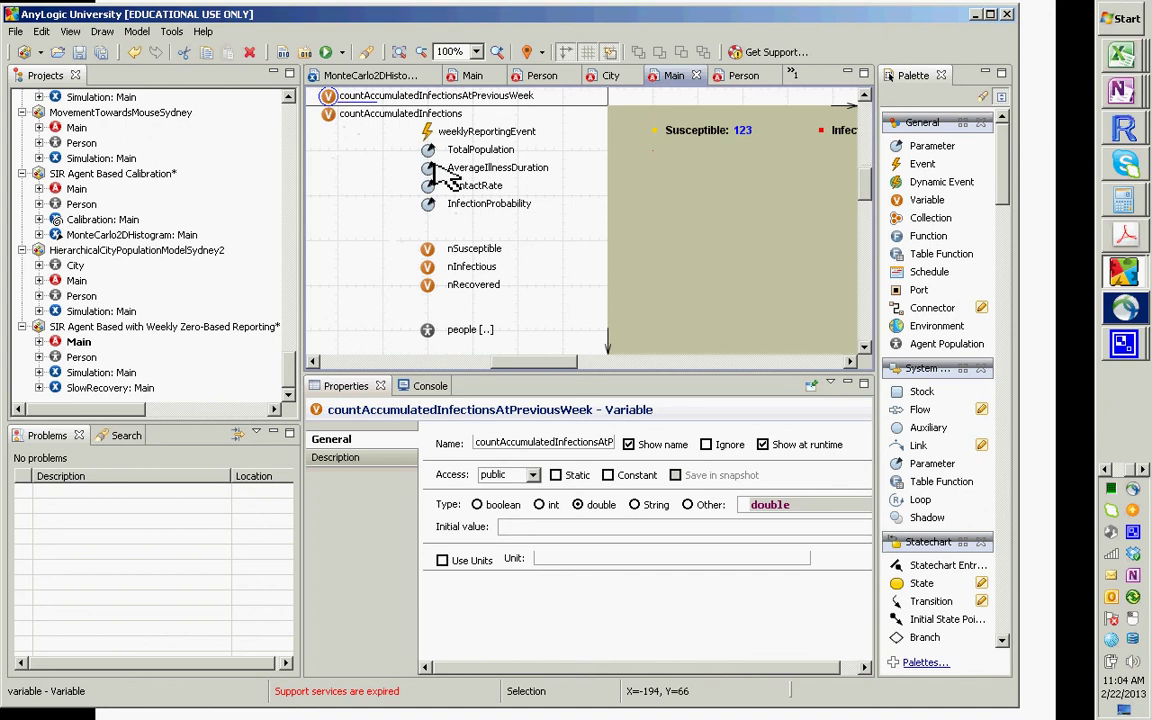
left_click_drag(432, 134, 405, 572)
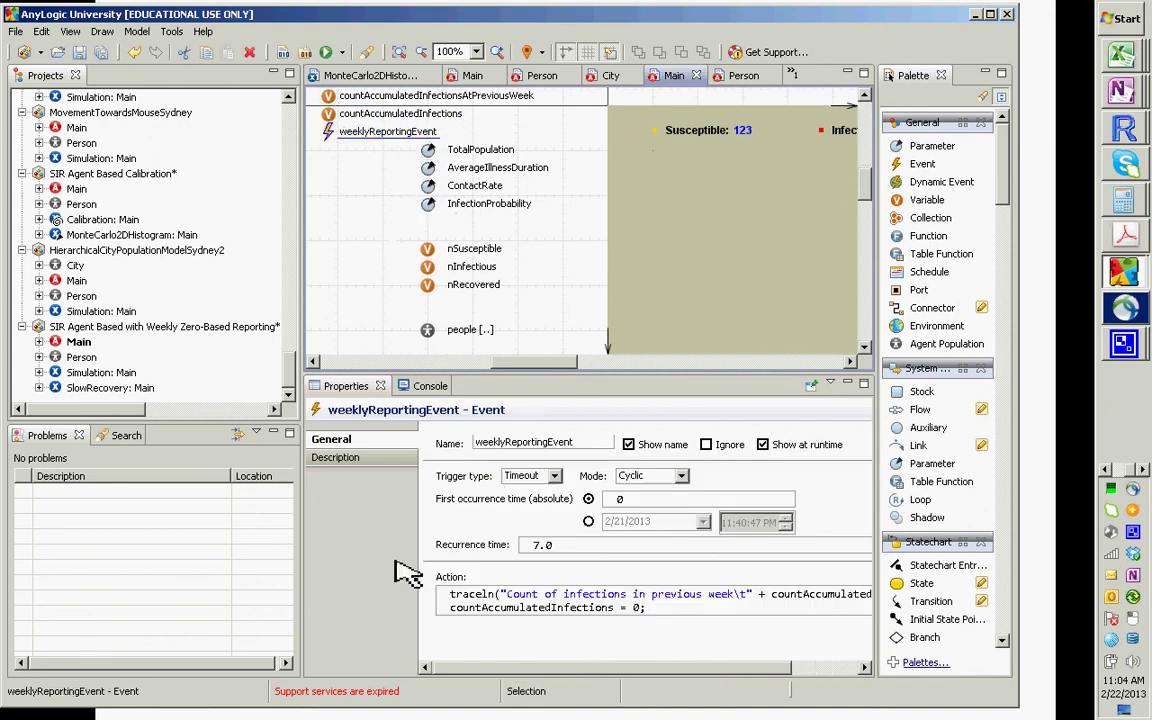
left_click(519, 595)
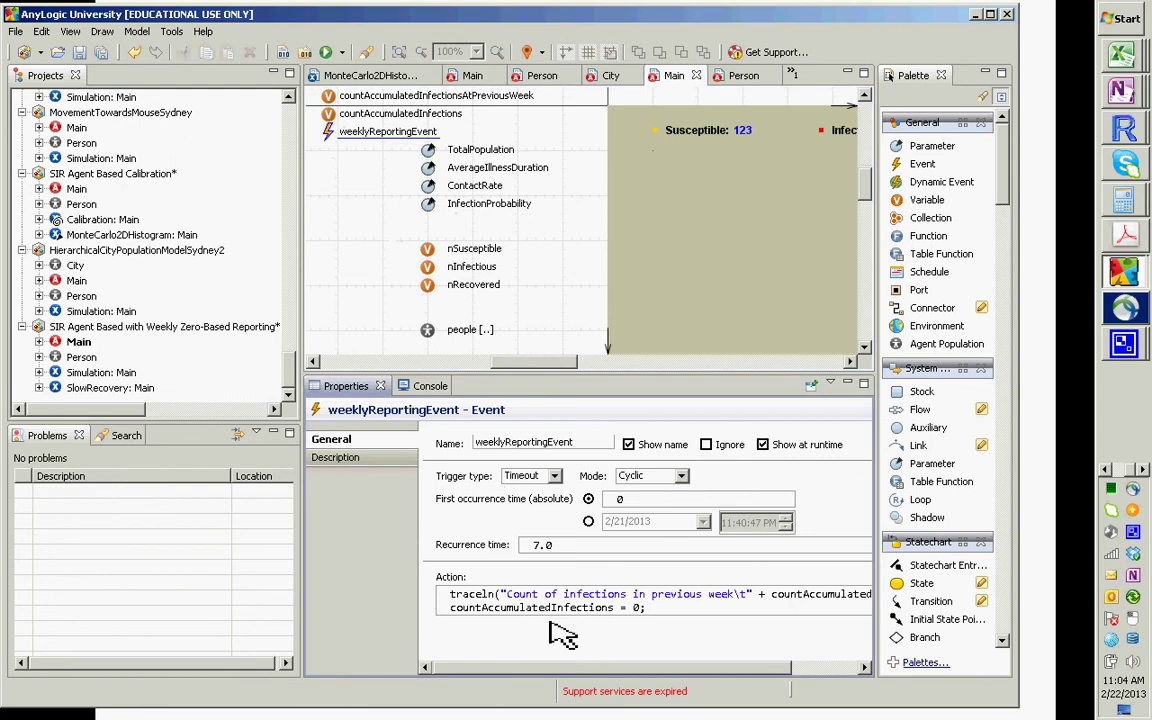
key("Home")
key("Return")
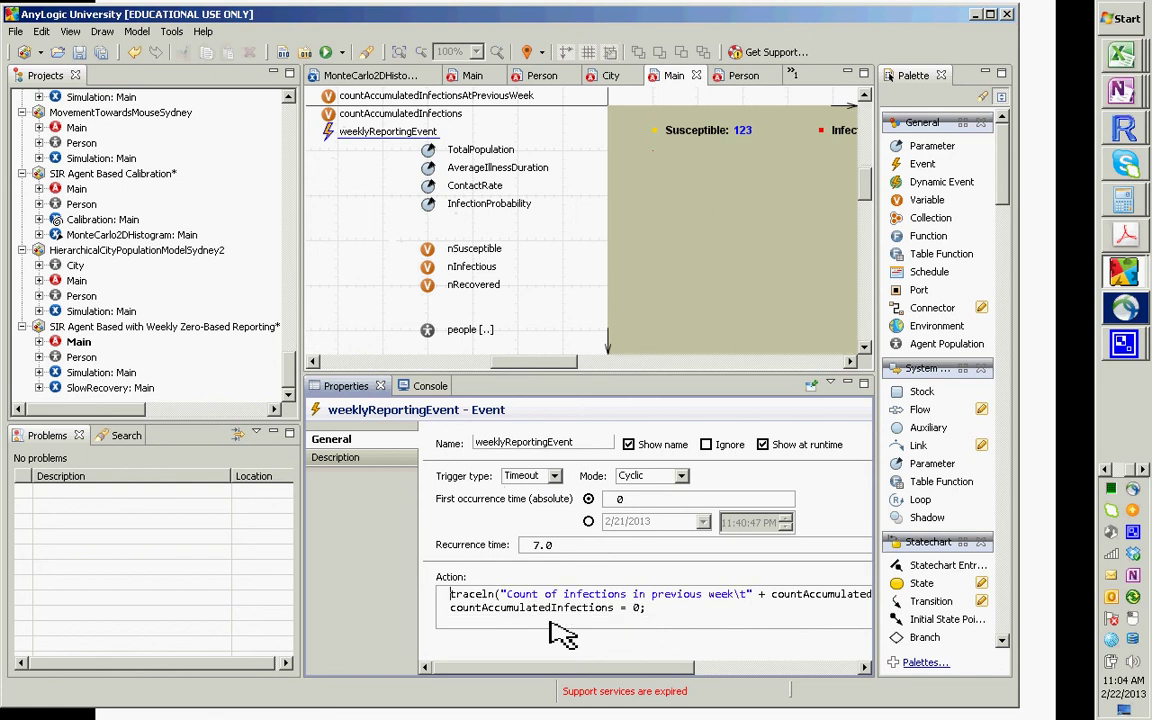
key("Delete")
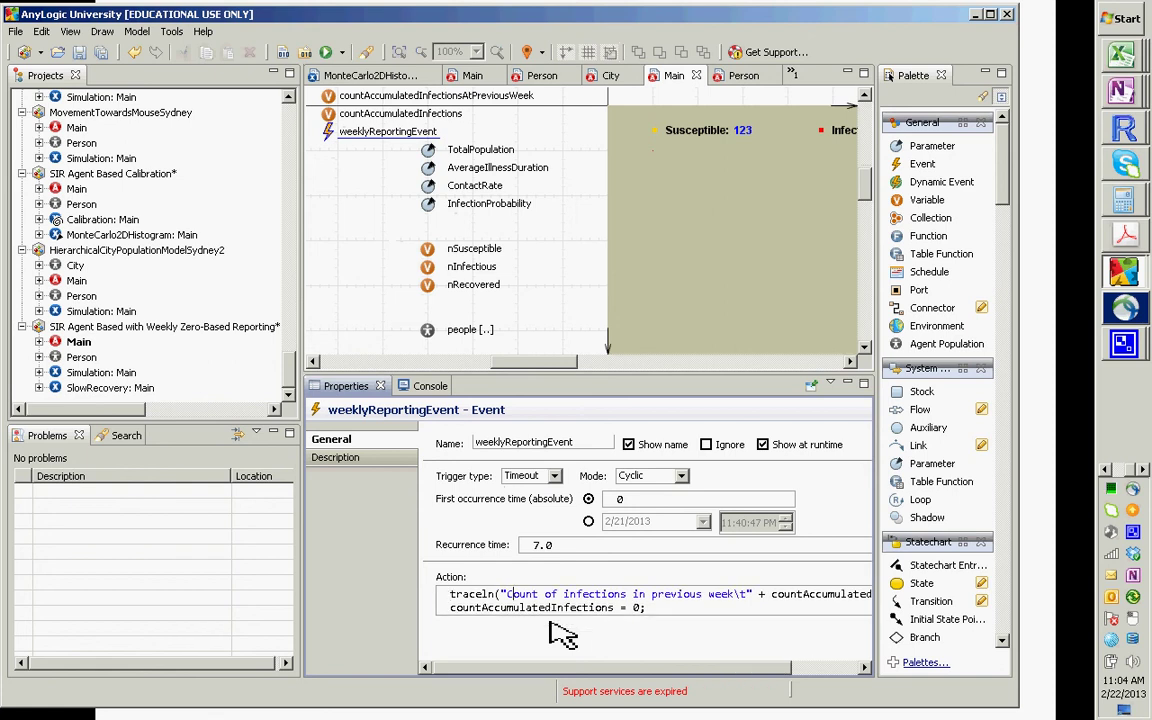
- Add a minus operator after countAccumulatedInfections in the traceln statement of weeklyReportingEvent's action
key("End")
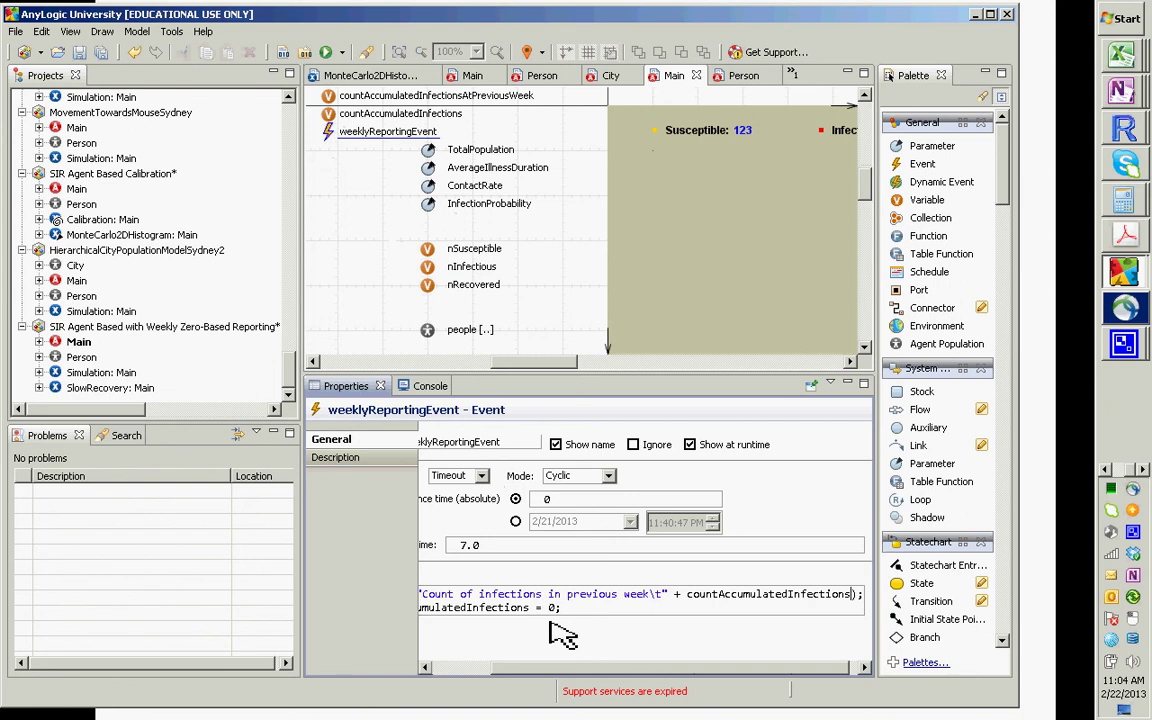
key("ctrl+shift+Left")
key("Right")
key("ctrl+shift+Left")
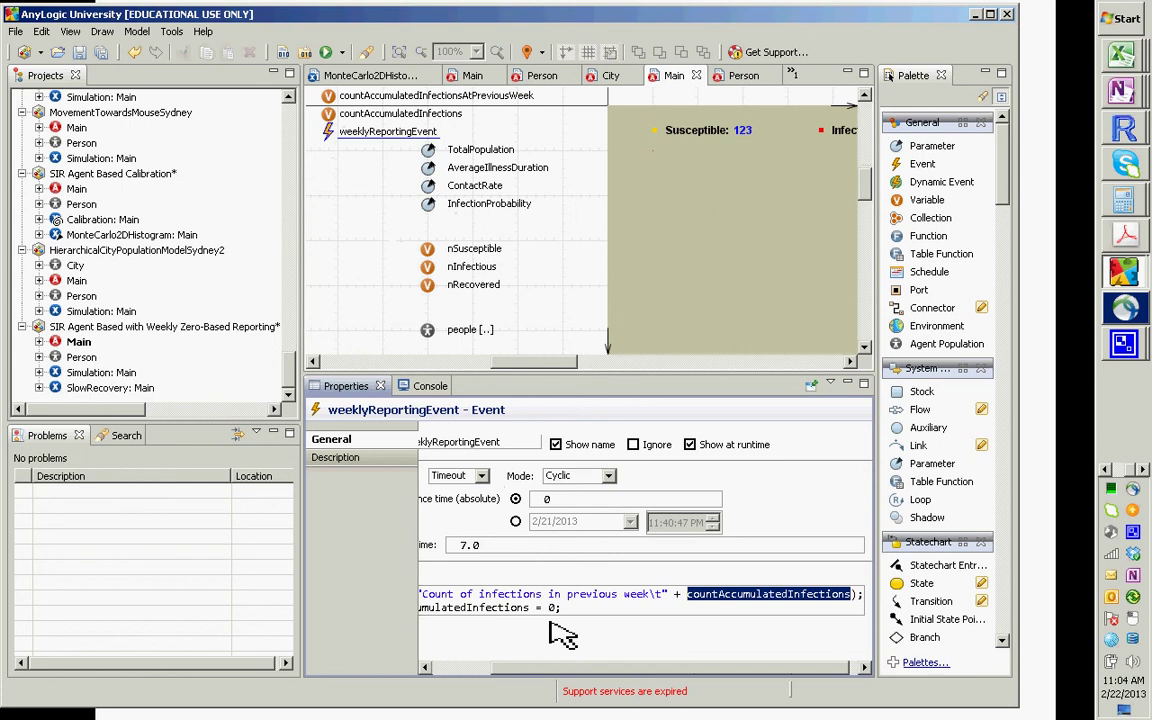
key("Right")
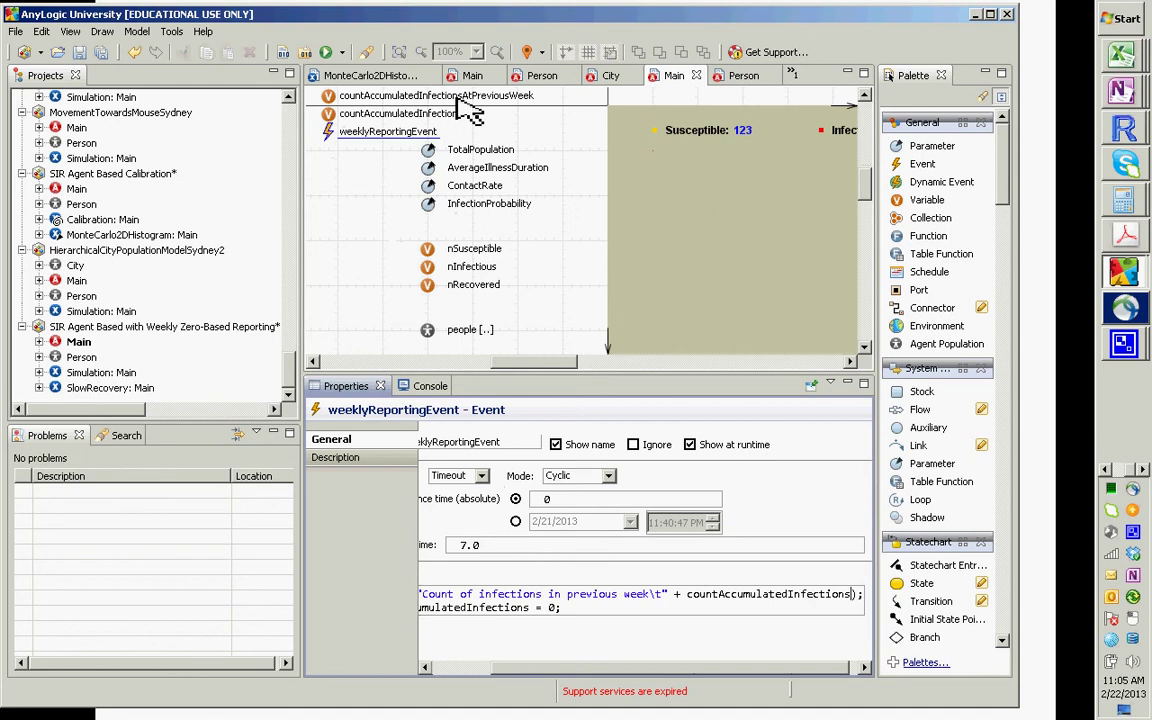
type("-")
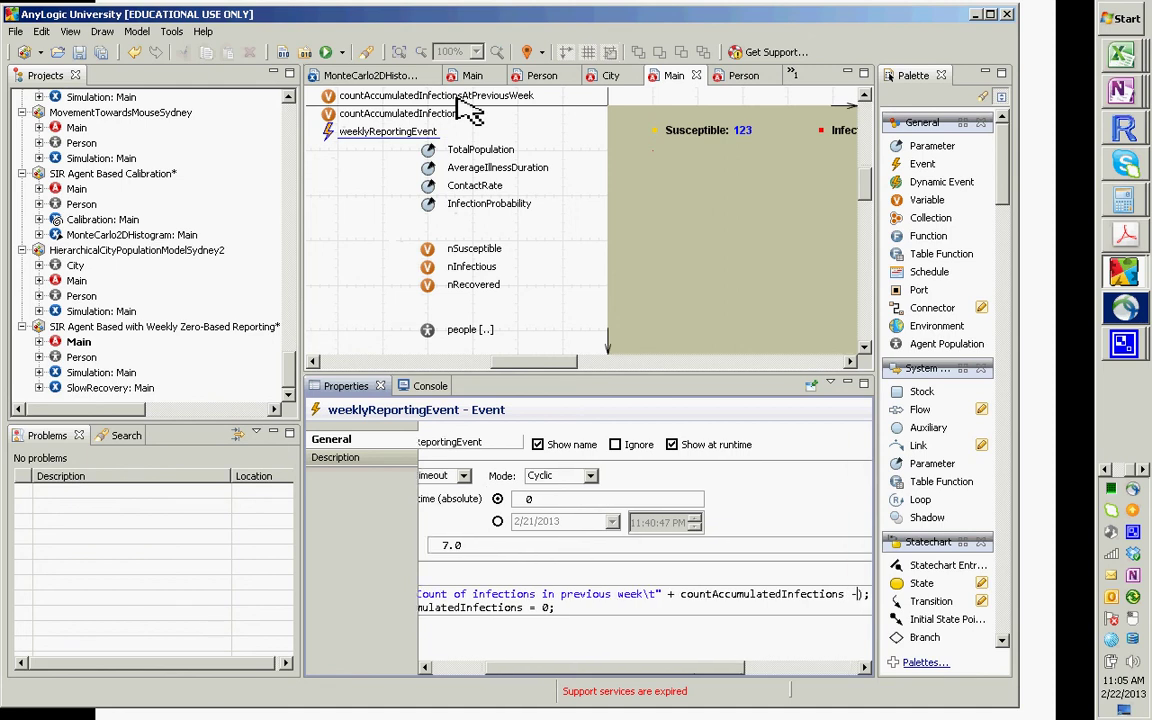
- Complete the subtraction in the traceln statement with countAccumulatedInfectionsAtPreviousWeek, reusing a copy of the countAccumulatedInfections name
key("ctrl+Left")
key("ctrl+shift+Left")
key("ctrl+c")
key("Right")
key("Right")
key("Right")
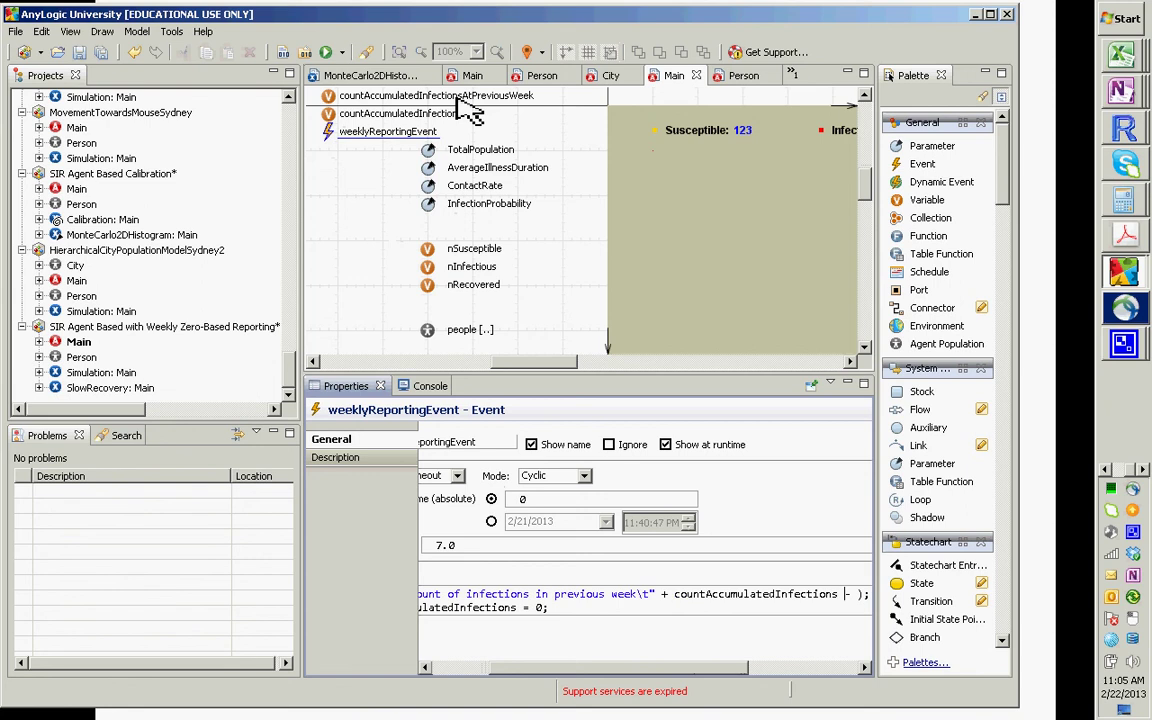
key("ctrl+v")
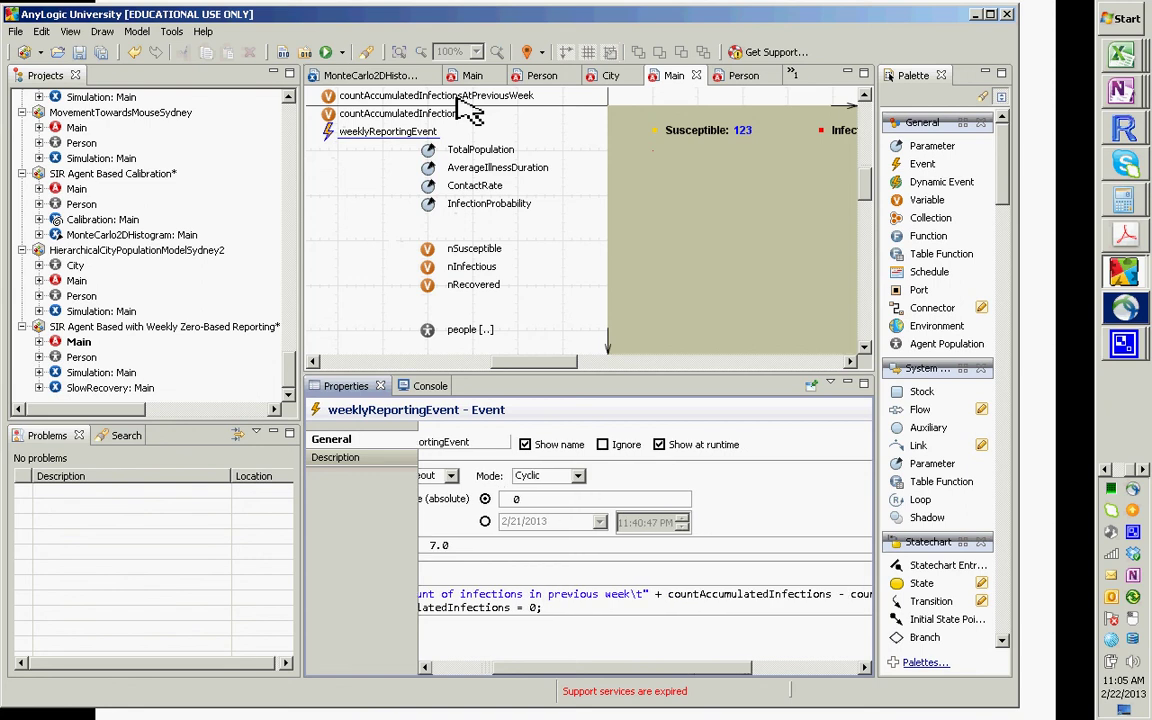
type("At")
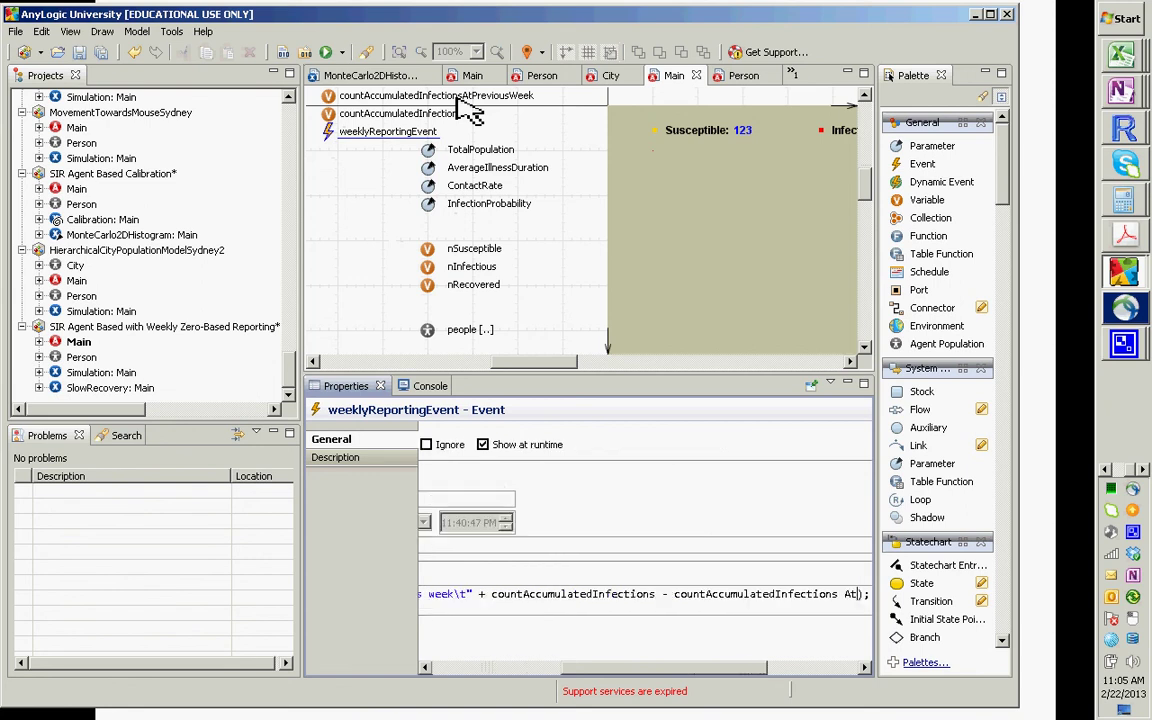
type("Previous")
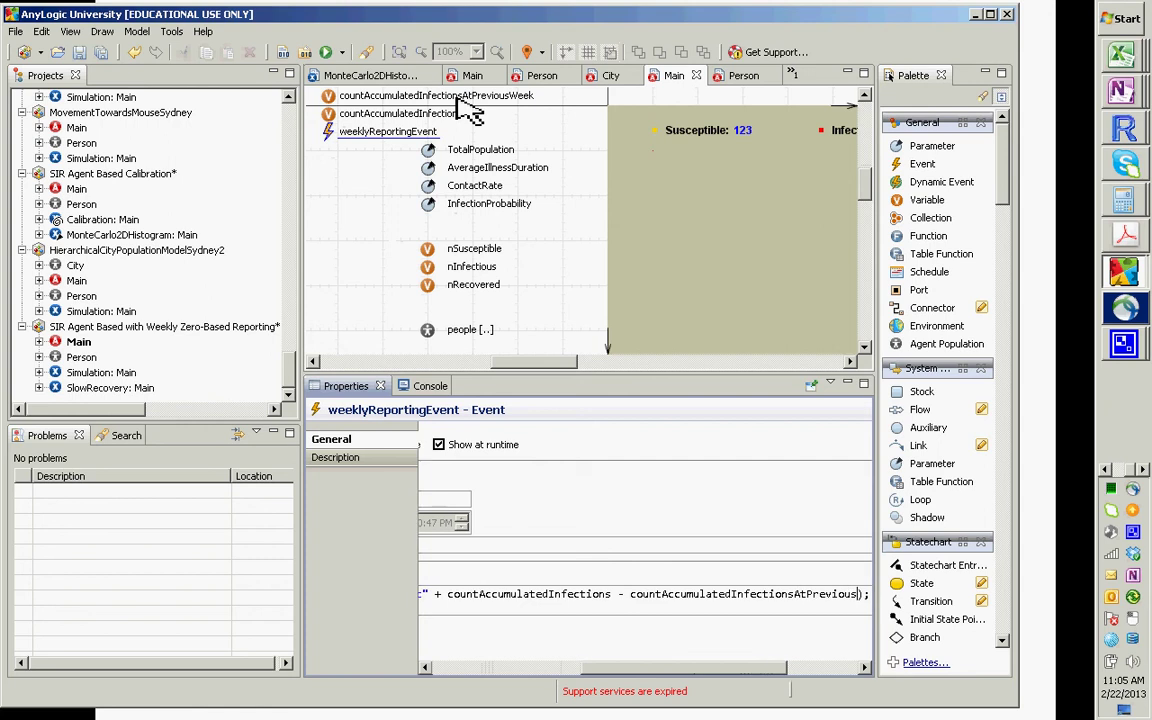
type("Week")
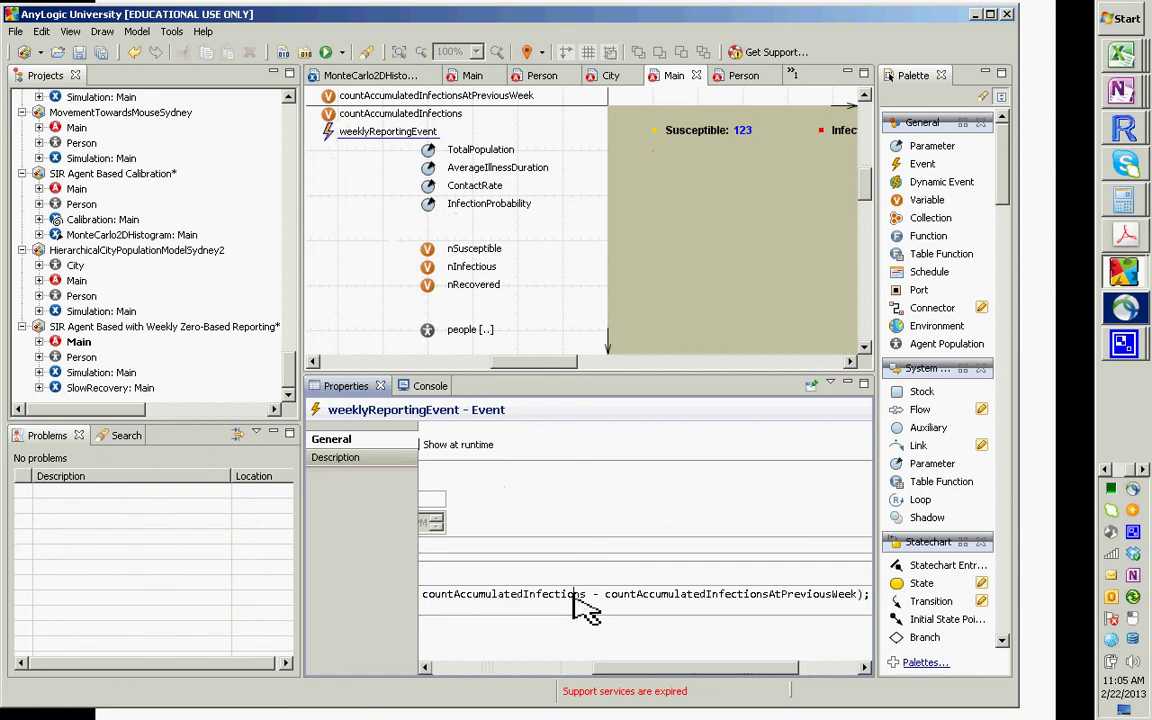
- Copy the full traceln statement into the Notepad notes over the infection count text and add two blank lines after it
key("Home")
key("shift+Down")
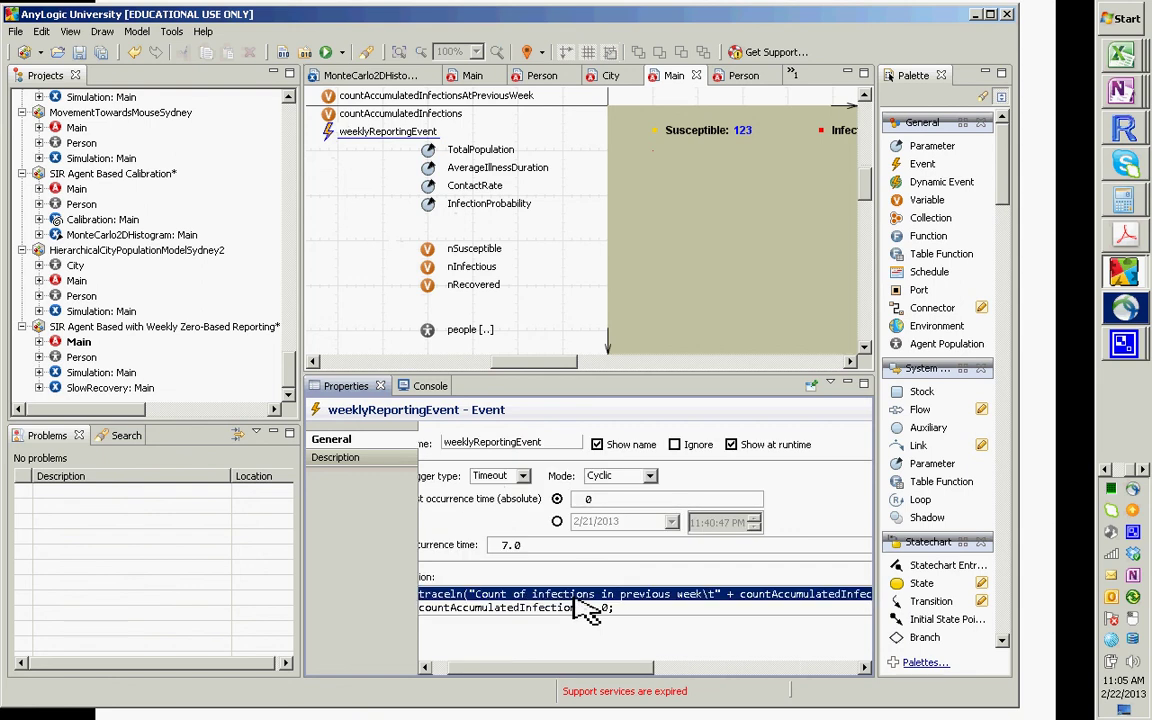
key("shift+Down")
key("shift+Up")
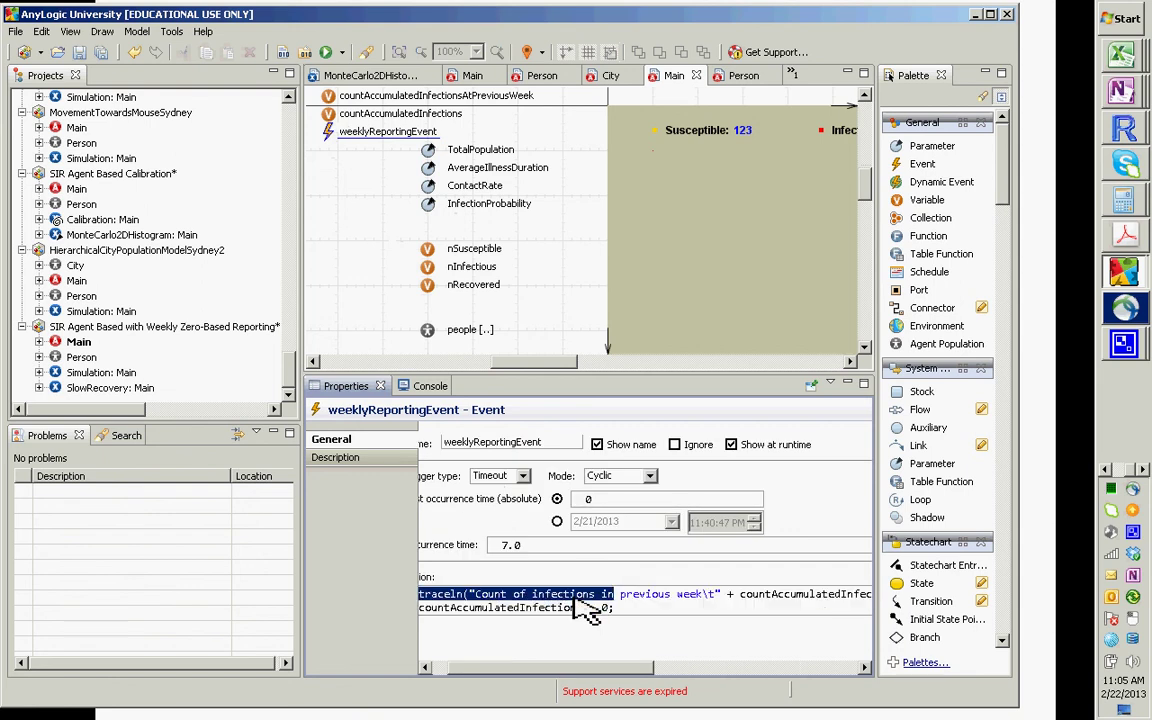
key("shift+Down")
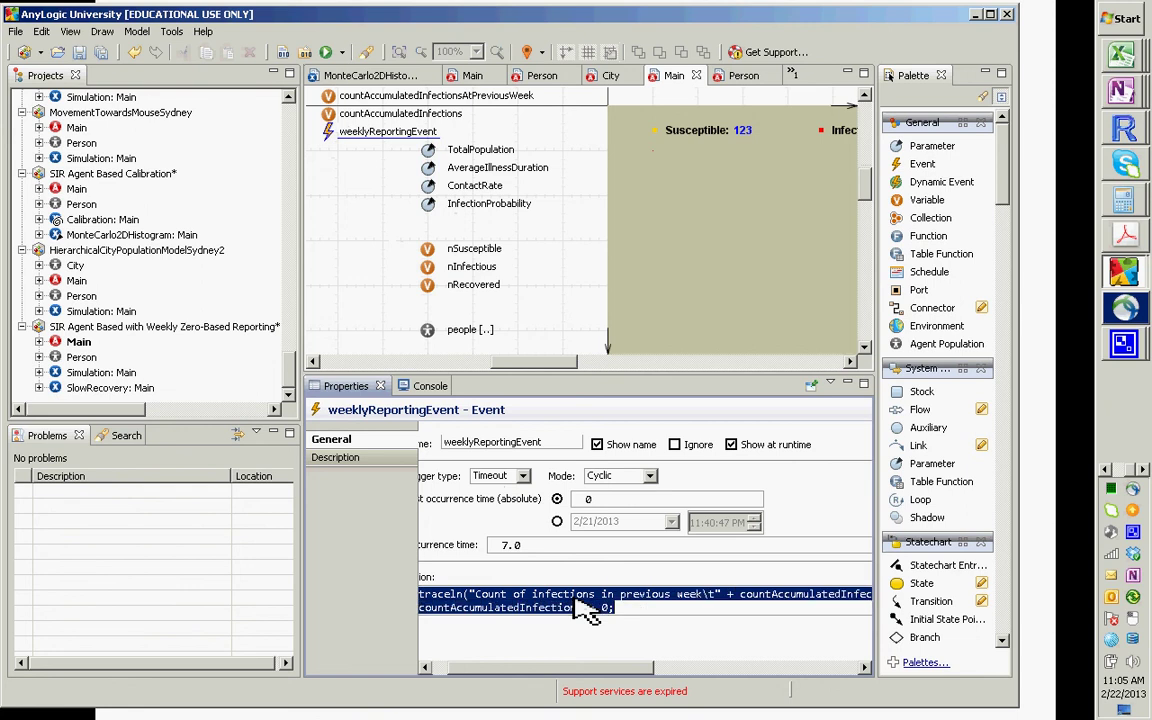
key("shift+Up")
key("alt+Tab")
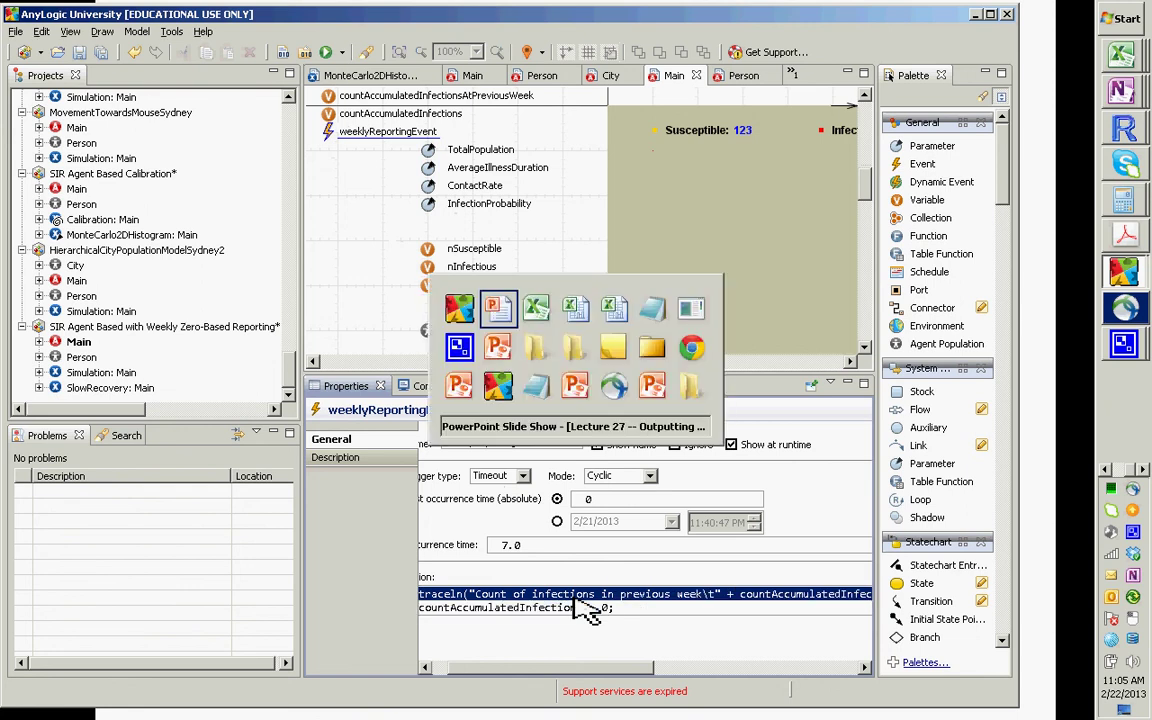
key("alt+Tab")
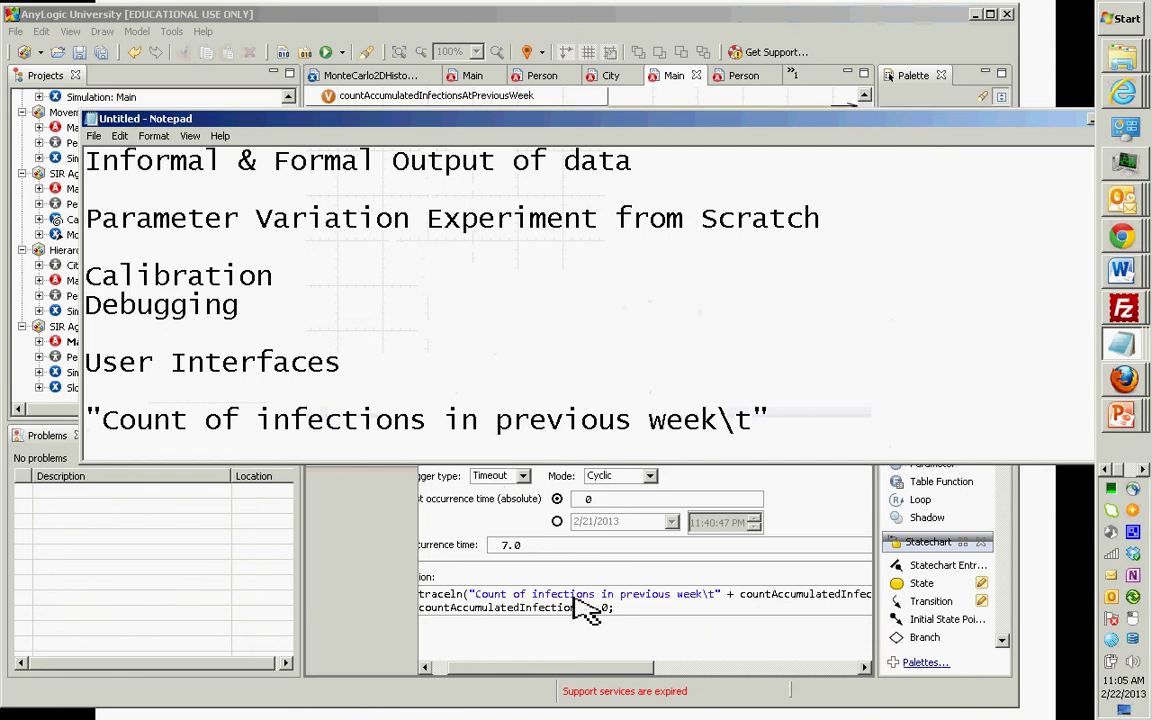
key("shift+Home")
key("ctrl+v")
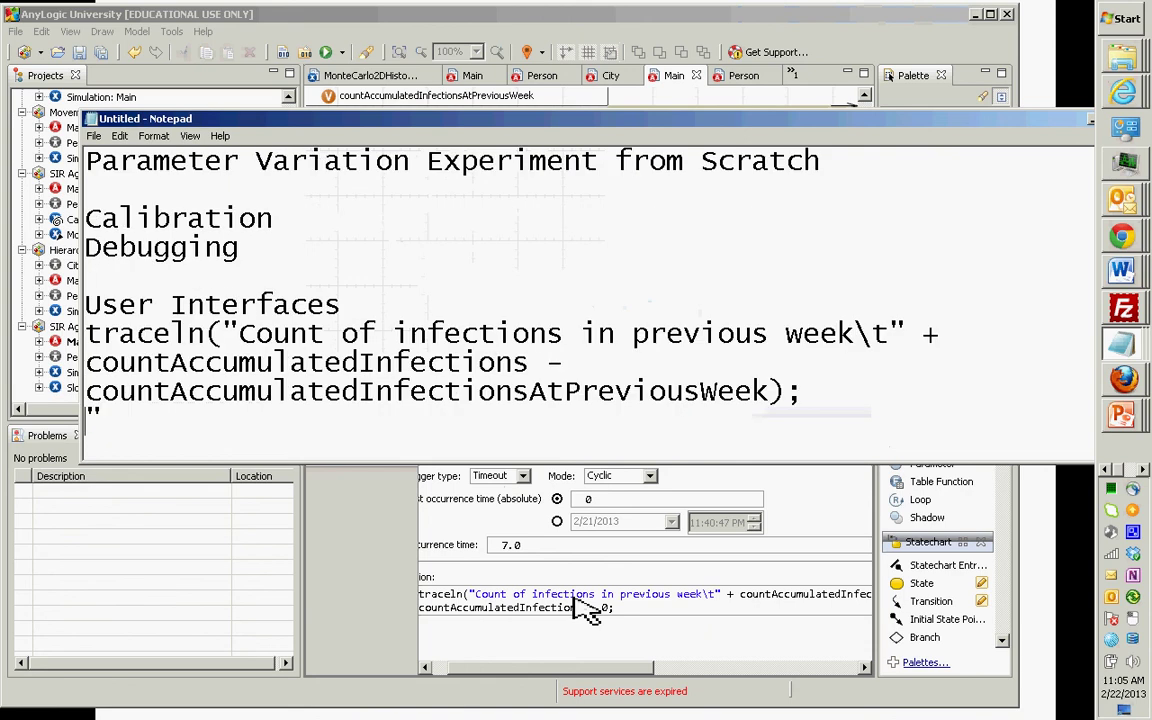
key("Return")
key("Return")
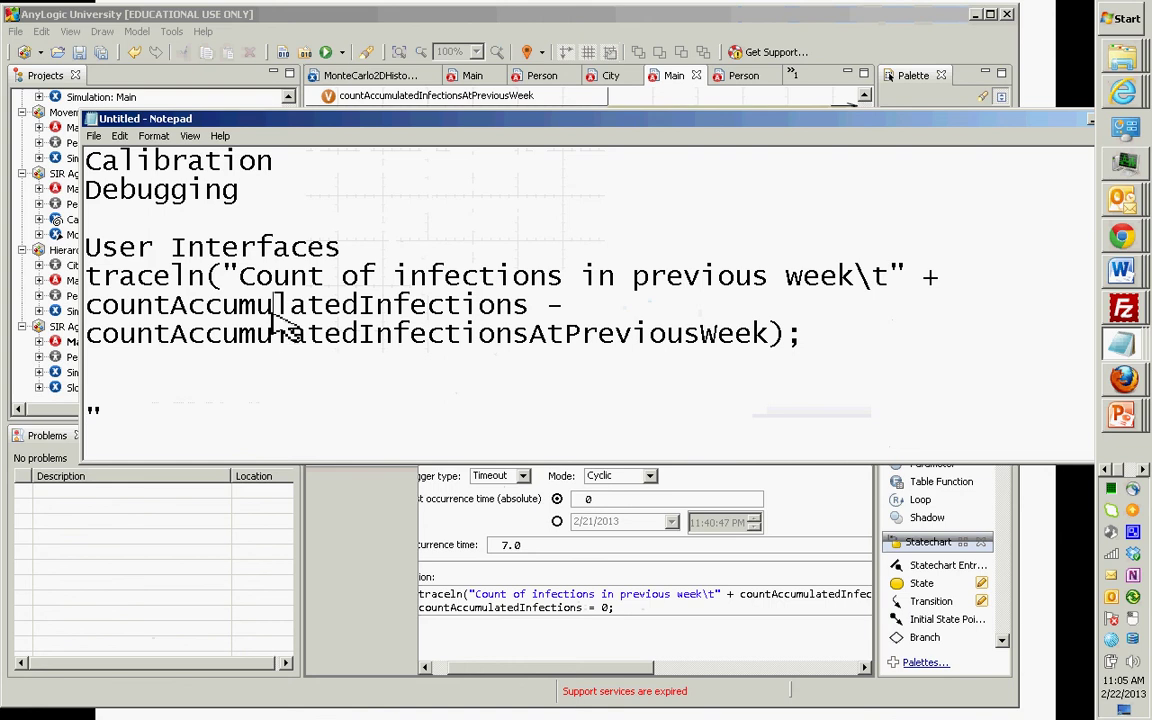
- Return to AnyLogic and delete the line countAccumulatedInfections = 0; from weeklyReportingEvent's action
left_click(288, 340)
key("alt+Tab")
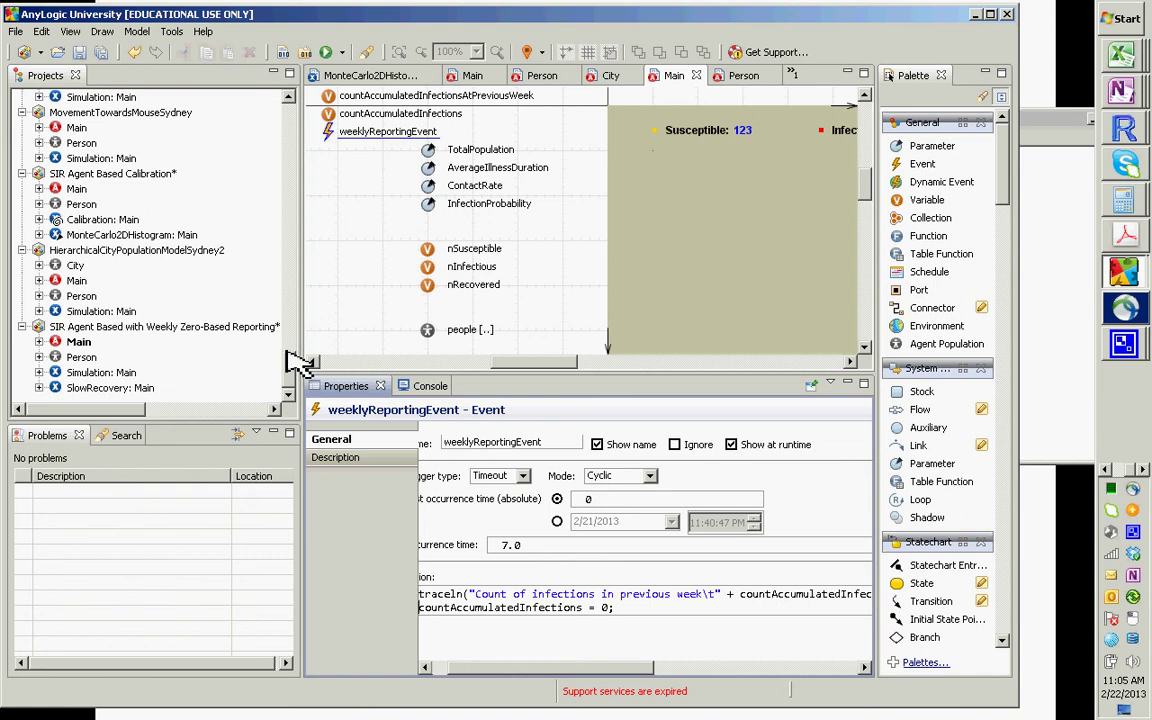
left_click_drag(605, 612, 385, 617)
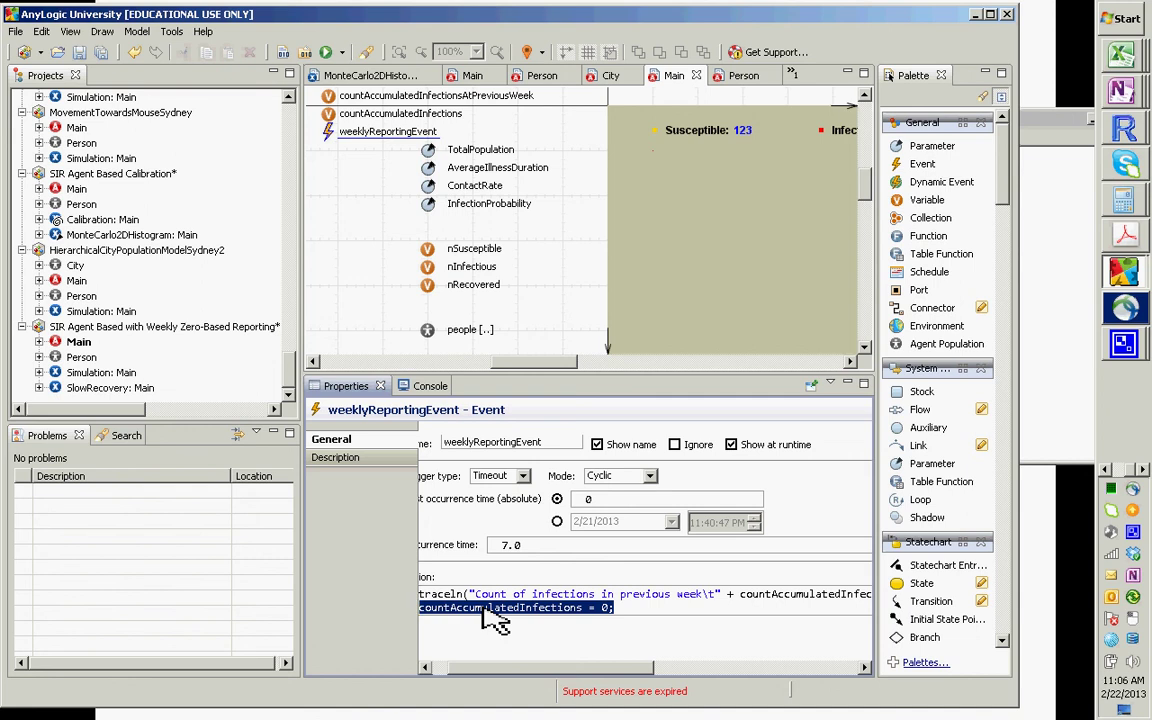
key("Delete")
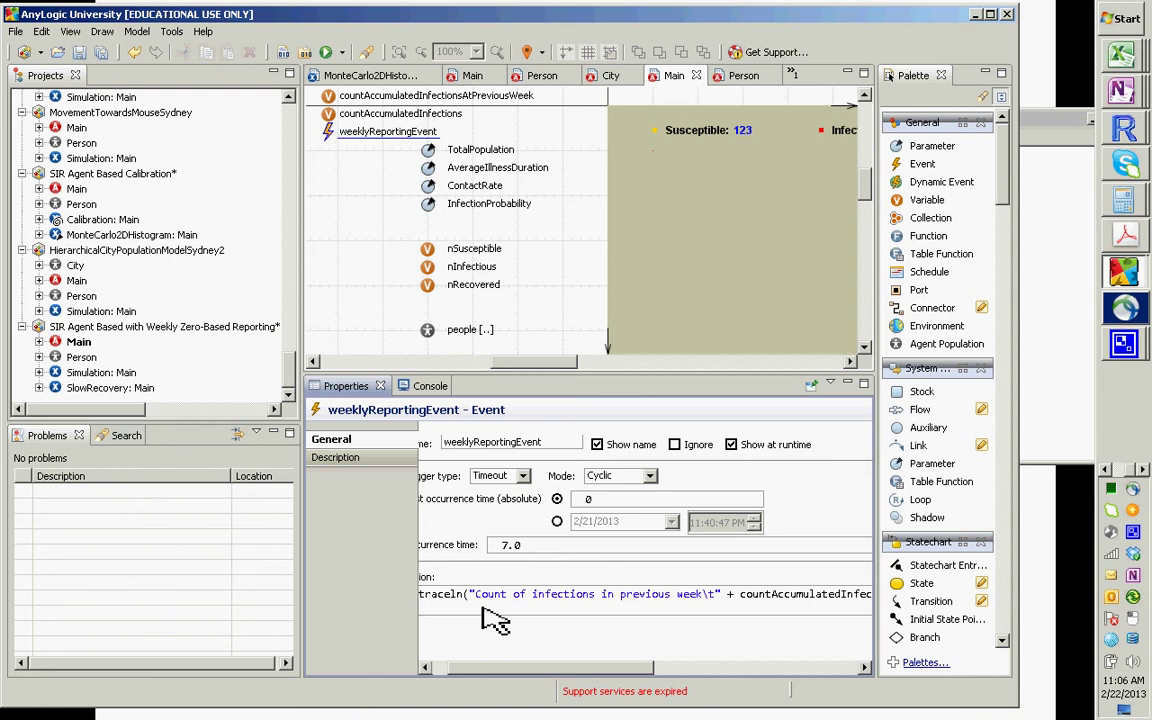
- Enclose the subtraction of the two infection counts in parentheses in the traceln statement, working in the maximized event properties
left_click(345, 386)
double_click(346, 394)
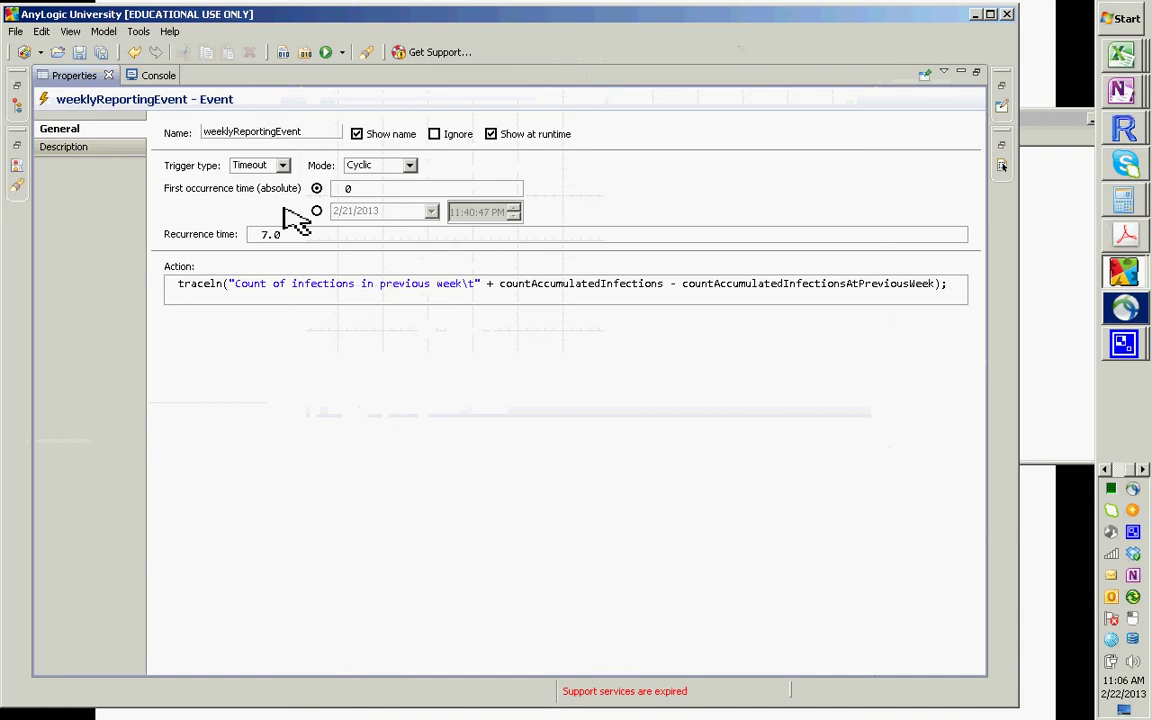
left_click(501, 284)
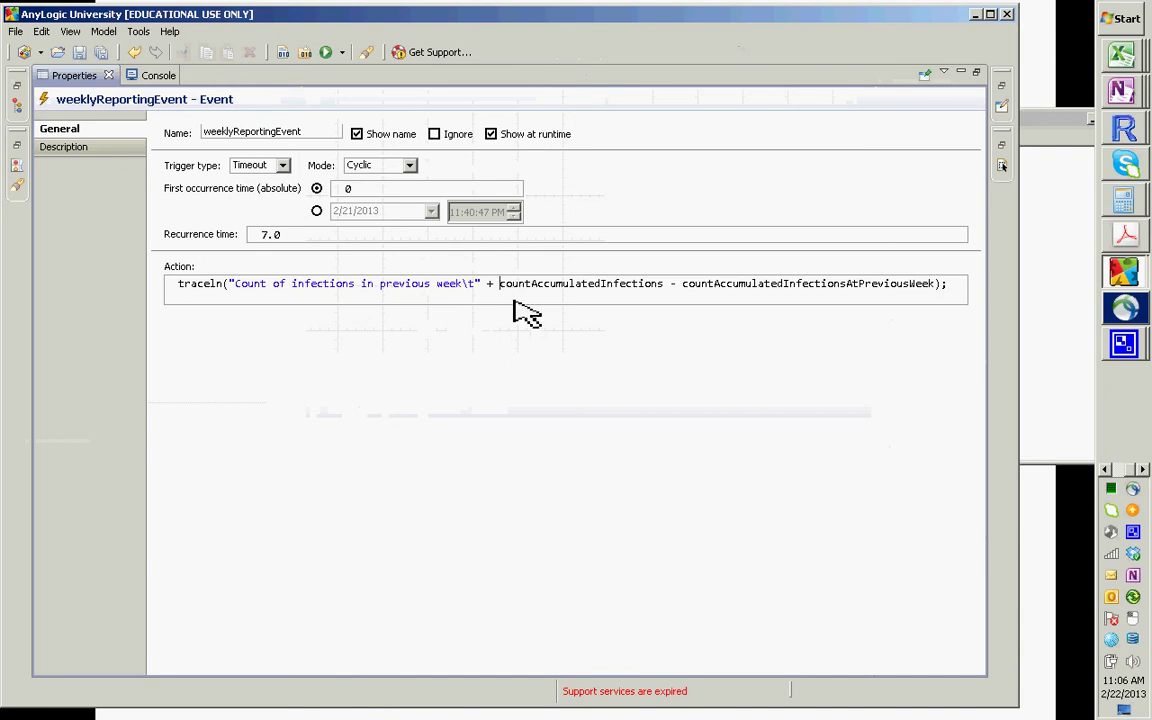
type("(")
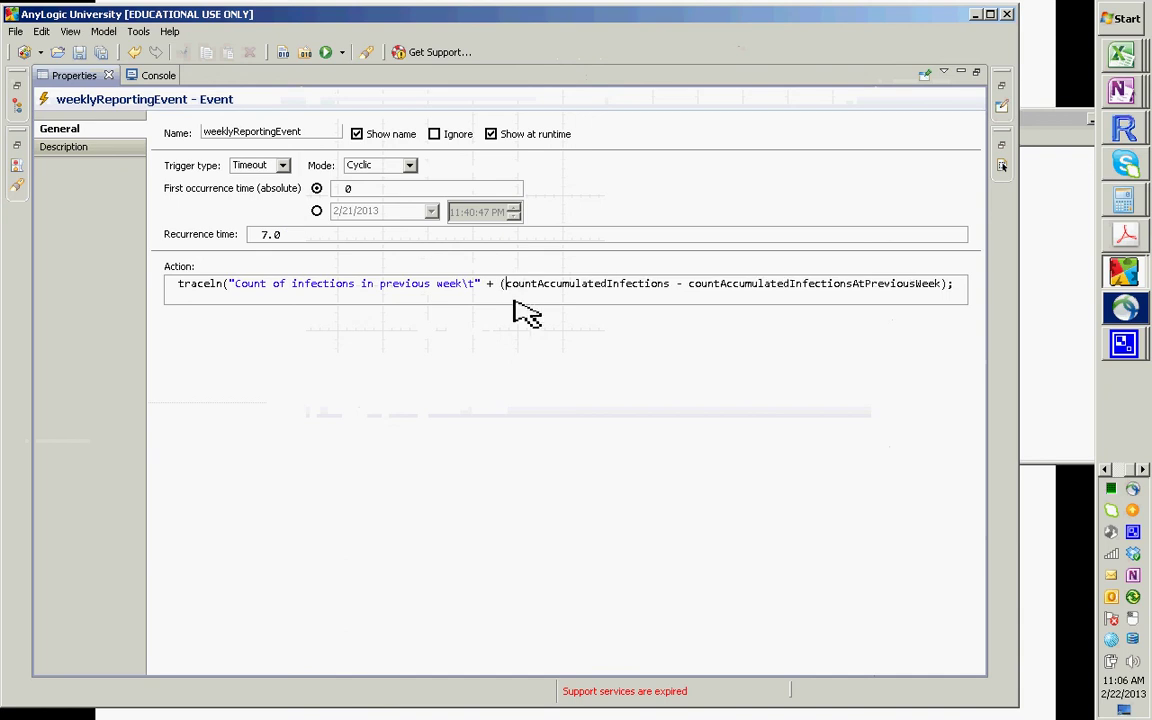
key("Right")
key("Right")
key("Right")
key("Right")
key("Right")
key("Right")
key("Right")
key("Right")
key("Right")
key("Right")
key("Right")
key("Right")
key("Right")
key("Right")
key("Right")
key("Right")
key("Right")
key("Right")
key("Right")
key("Right")
key("Right")
key("Right")
key("Right")
key("Right")
key("Right")
key("Right")
key("Right")
key("Right")
key("Right")
key("Right")
key("Right")
key("Right")
key("Right")
key("Right")
key("Right")
key("Right")
key("Right")
key("Right")
key("Right")
key("Right")
type(")")
- Begin a second action line with an assignment to countAccumulatedInfectionsAtPreviousWeek, reusing a copy of the name from the traceln statement
key("Left")
key("Left")
key("Left")
key("Right")
key("Right")
key("ctrl+shift+Left")
key("ctrl+Left")
key("ctrl+shift+Left")
key("ctrl+Left")
key("ctrl+Right")
key("ctrl+Right")
key("ctrl+Right")
key("ctrl+shift+Left")
key("ctrl+c")
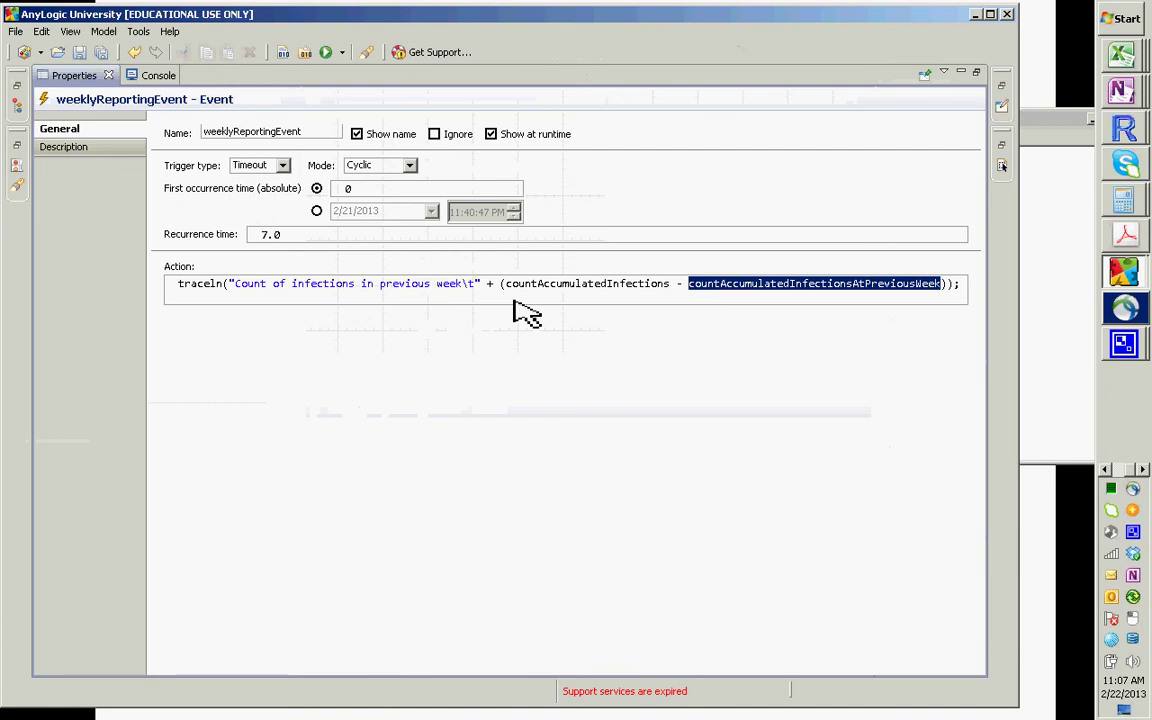
key("End")
key("Return")
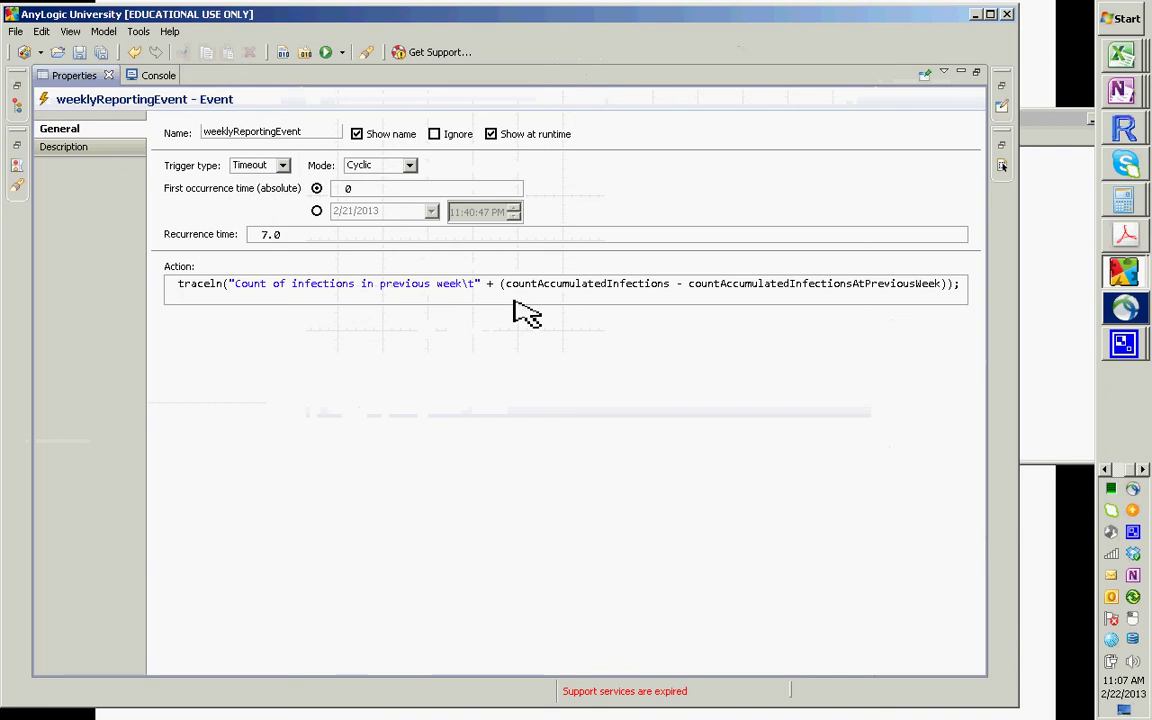
key("ctrl+v")
type("=")
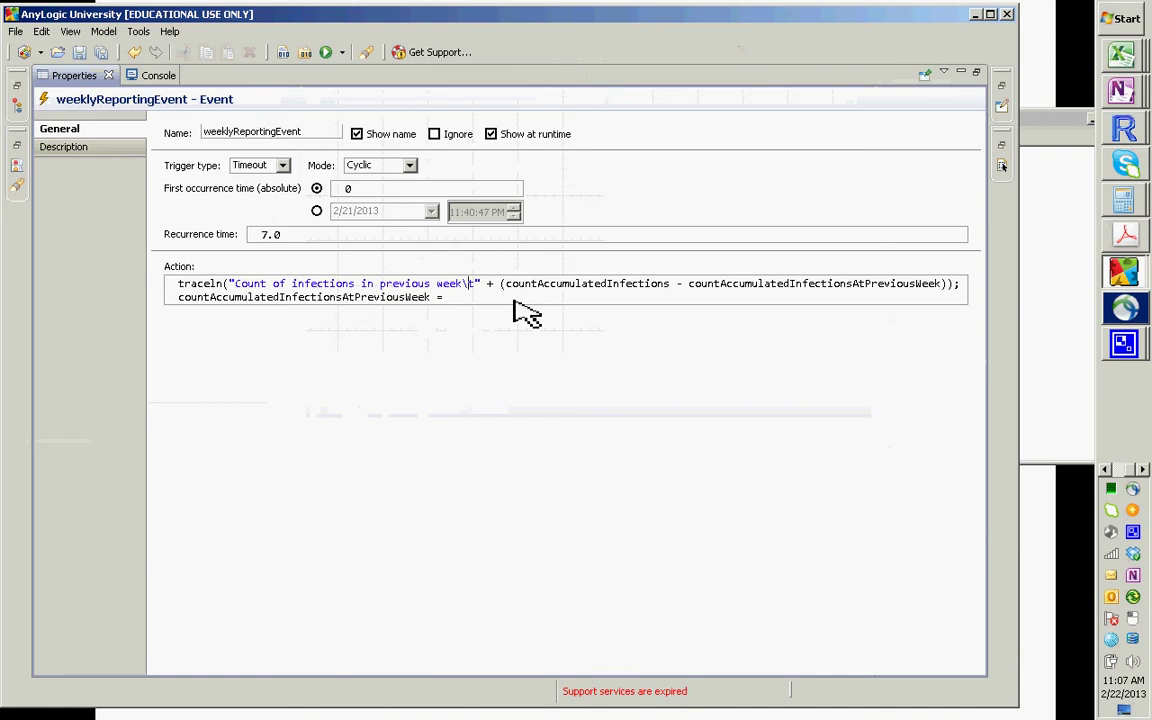
- Complete the assignment with a copy of countAccumulatedInfections followed by a semicolon
key("Right")
key("Right")
key("Right")
key("Right")
key("Right")
key("Right")
key("ctrl+shift+Right")
key("ctrl+c")
key("ctrl+End")
key("ctrl+v")
type(";")
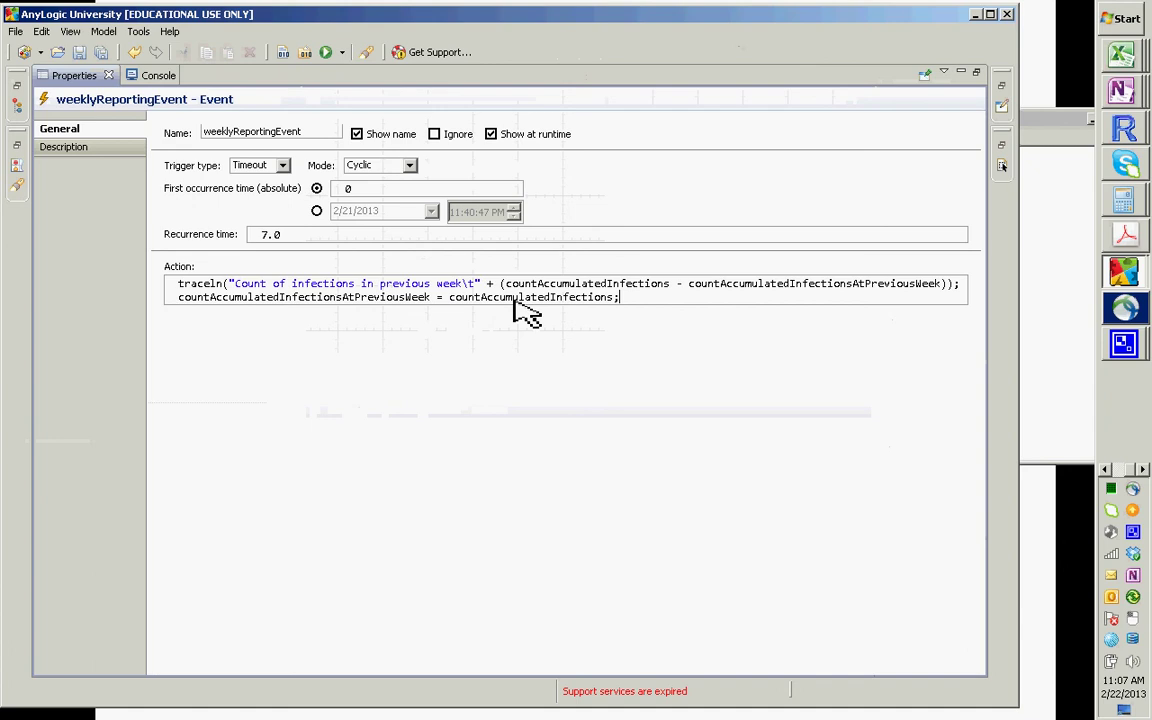
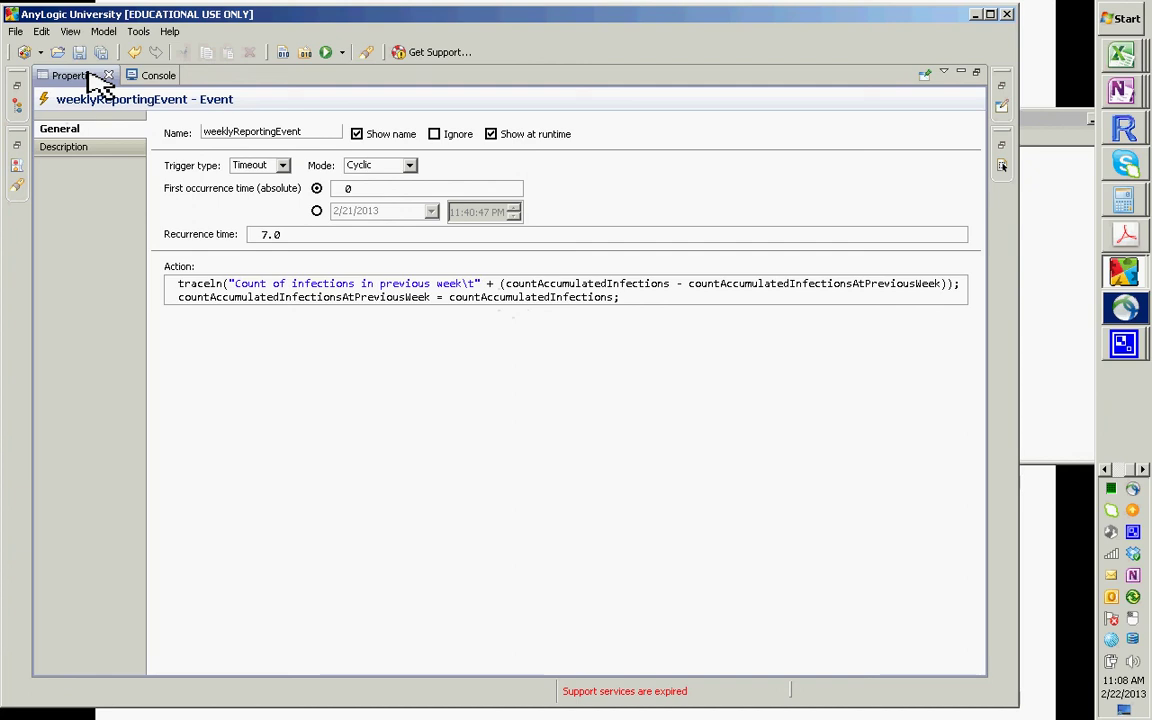
- Restore the normal layout and set the initial value of the countAccumulatedInfectionsAtPreviousWeek variable to 0
double_click(100, 85)
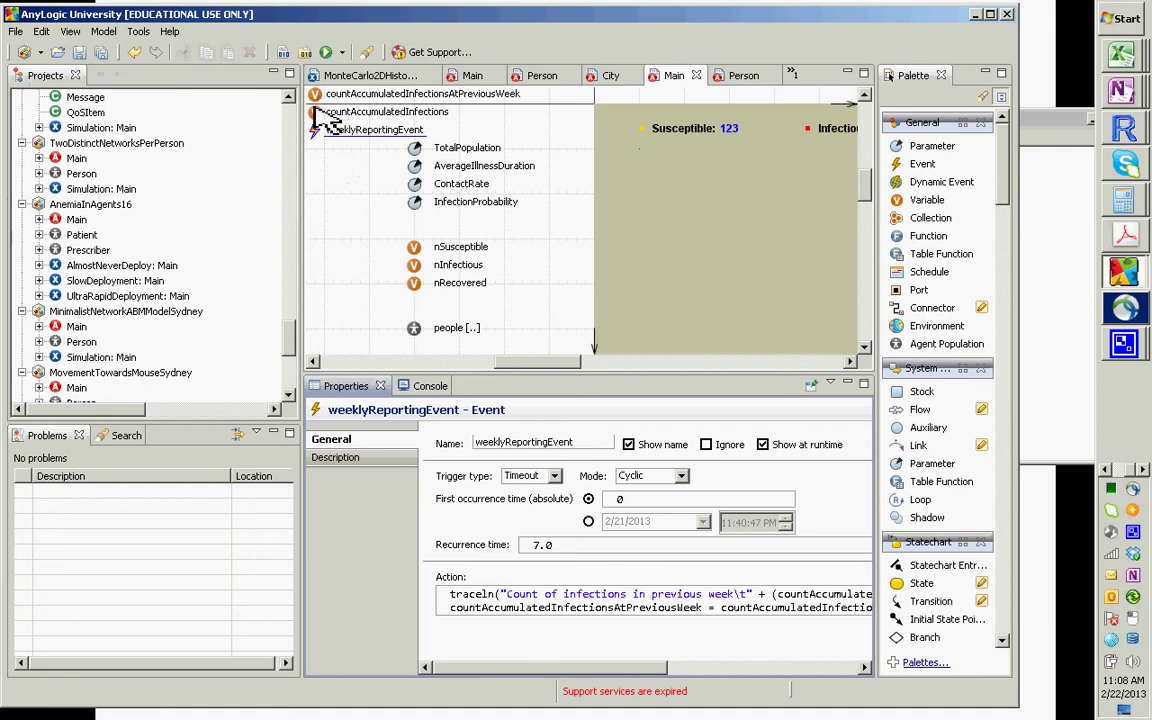
left_click(319, 139)
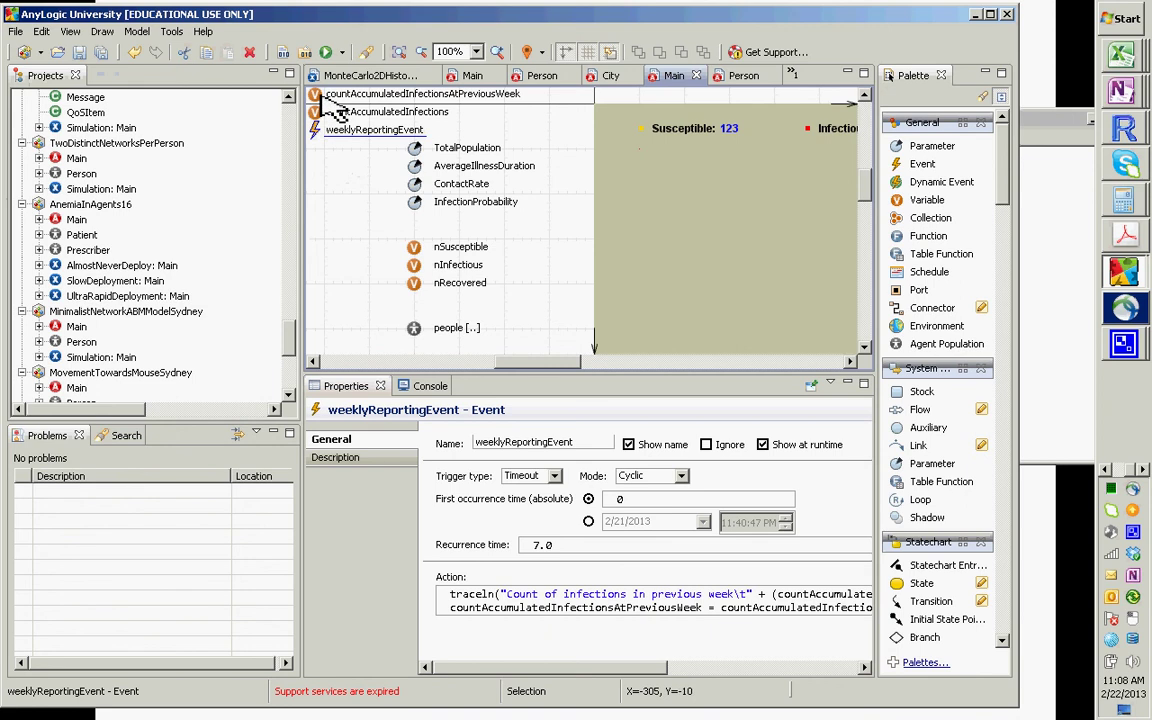
left_click(328, 100)
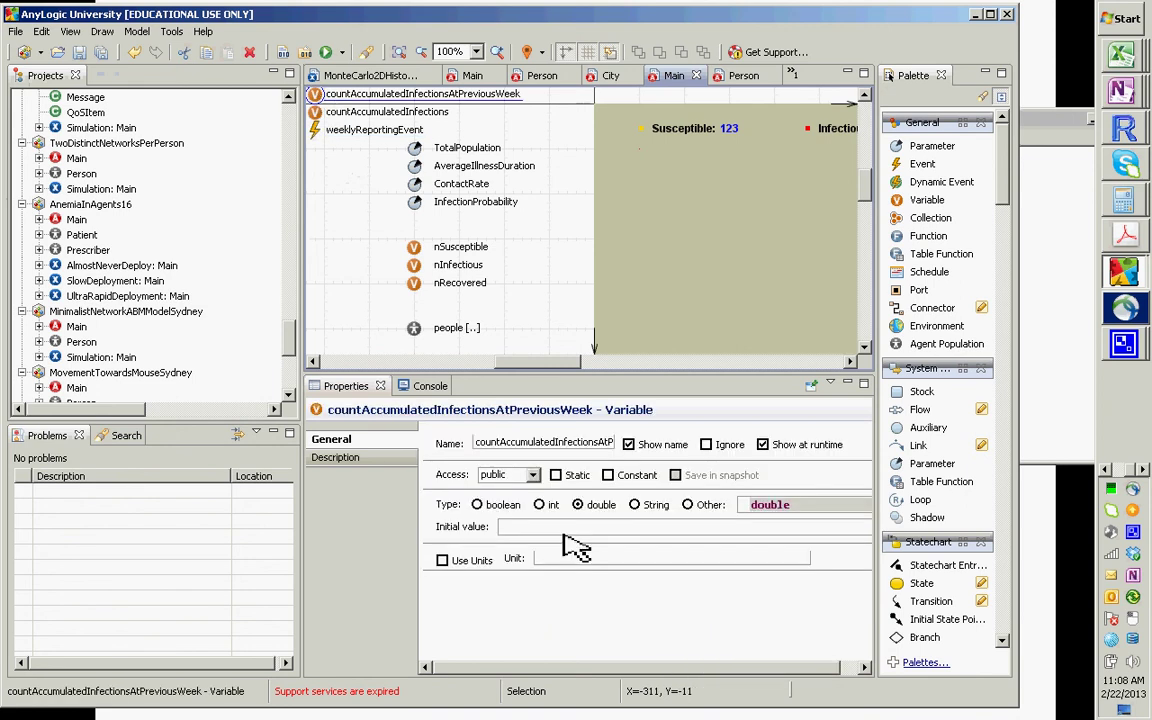
left_click(582, 530)
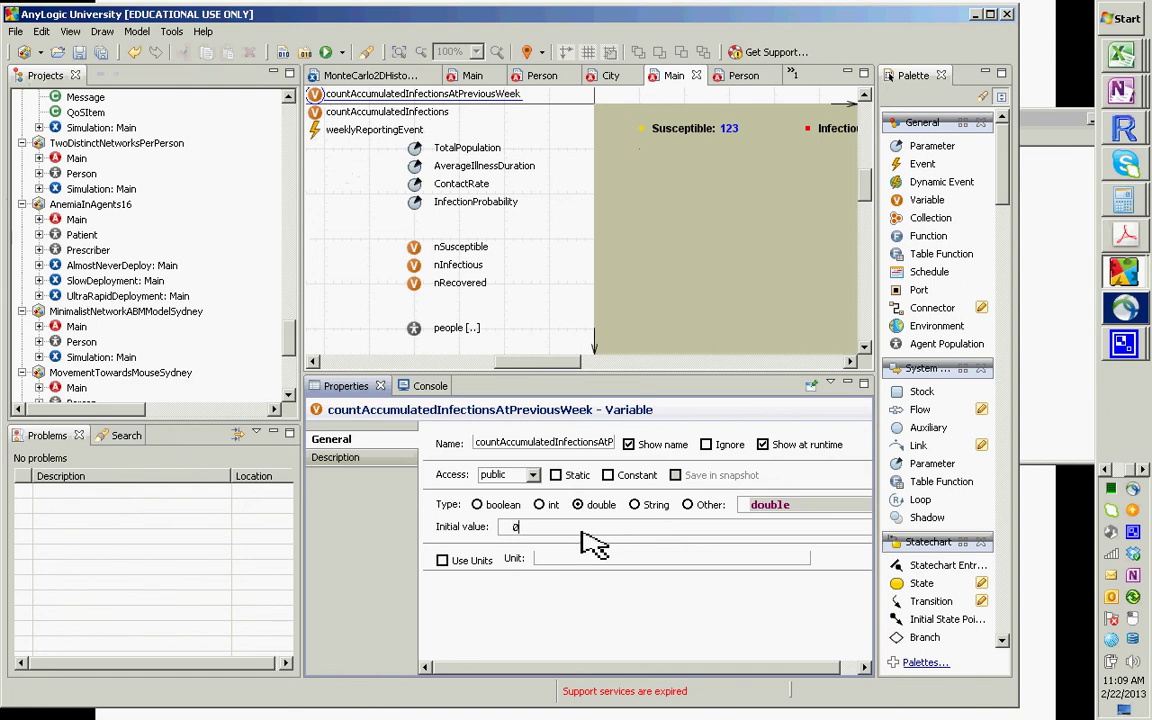
type("0")
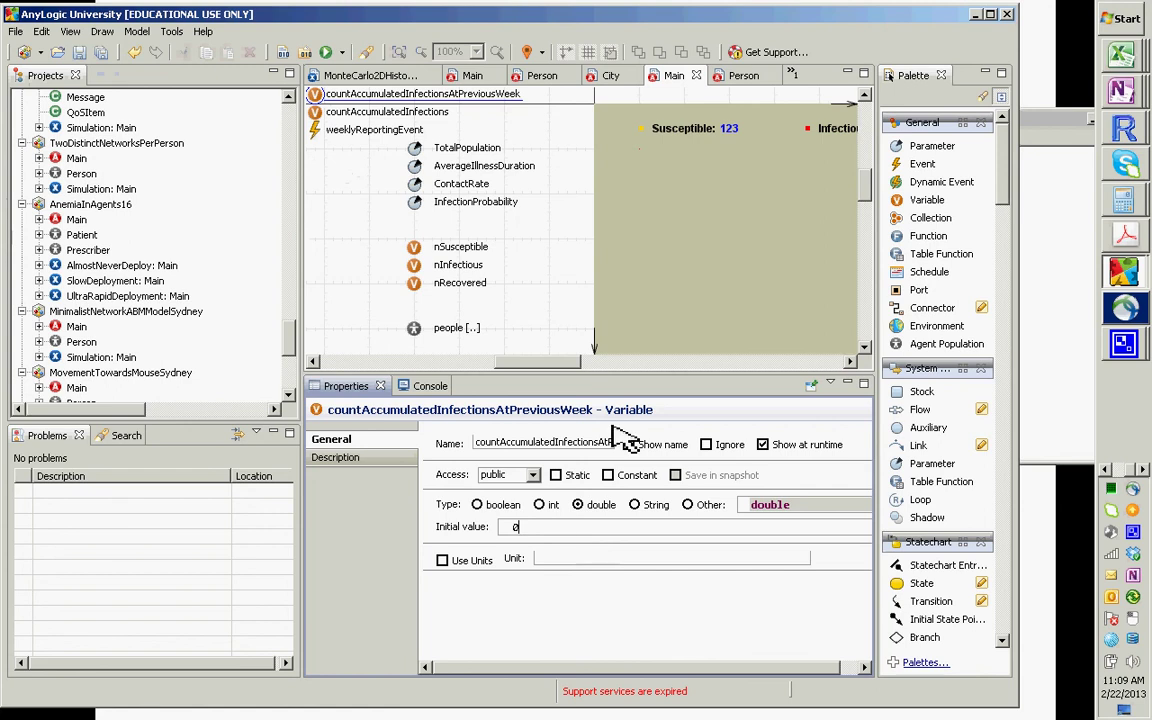
- Set the initial value of the countAccumulatedInfections variable to 0
left_click(320, 113)
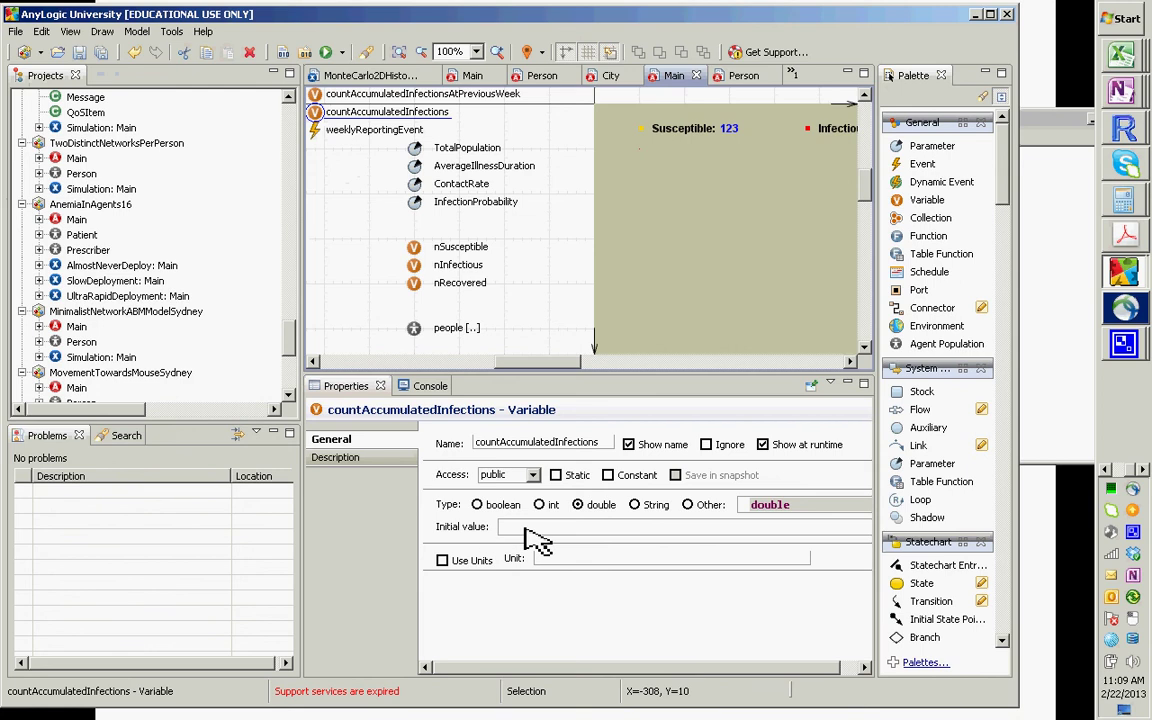
left_click(495, 529)
left_click(368, 550)
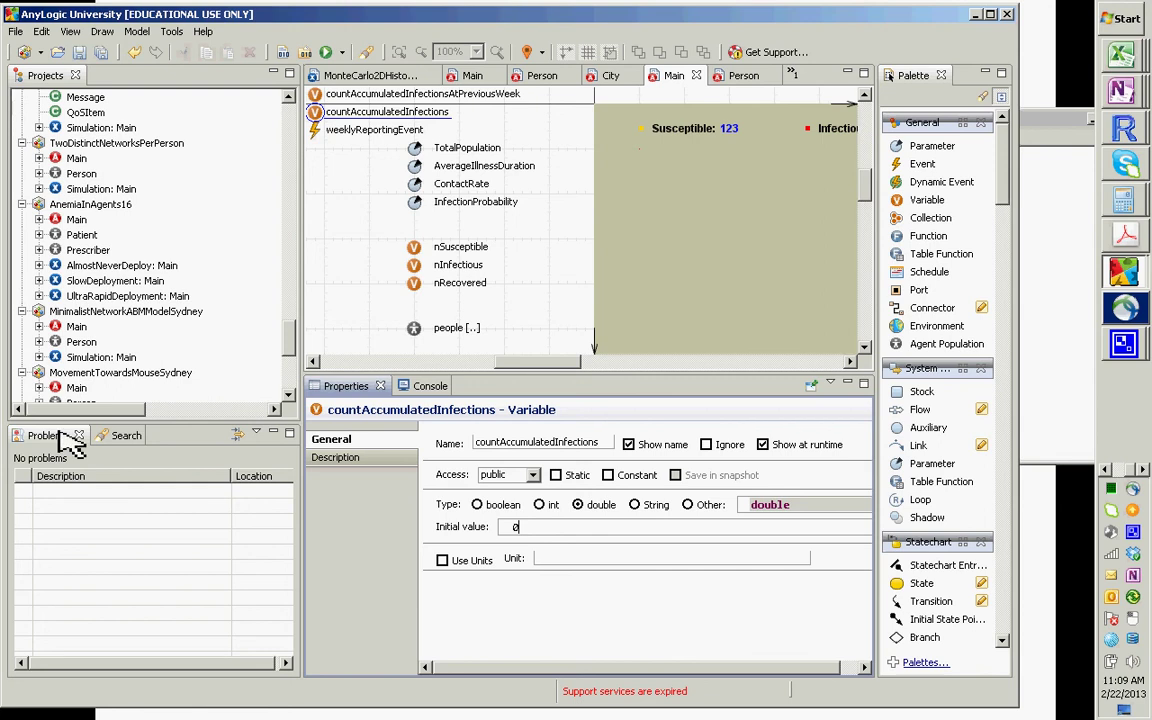
- Run the Simulation experiment of SIR Agent Based with Weekly Zero-Based Reporting, and terminate it after checking the weekly infection counts in the console
left_click_drag(295, 343, 291, 377)
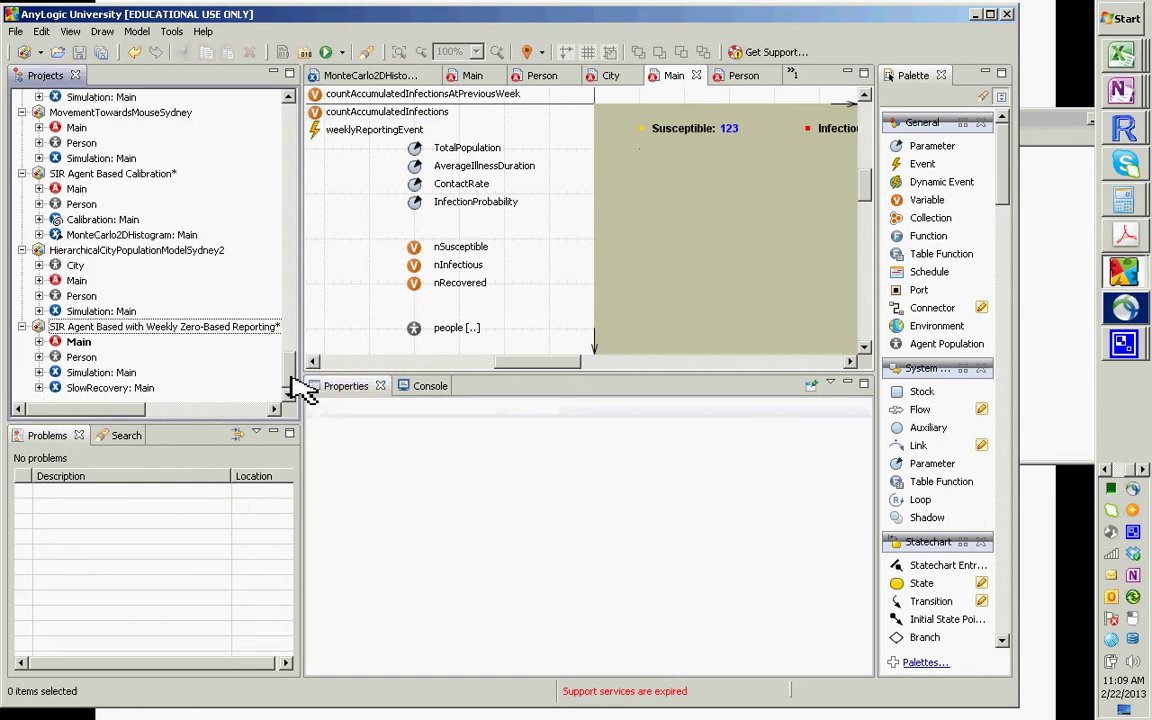
left_click(95, 374)
right_click(95, 373)
left_click(152, 565)
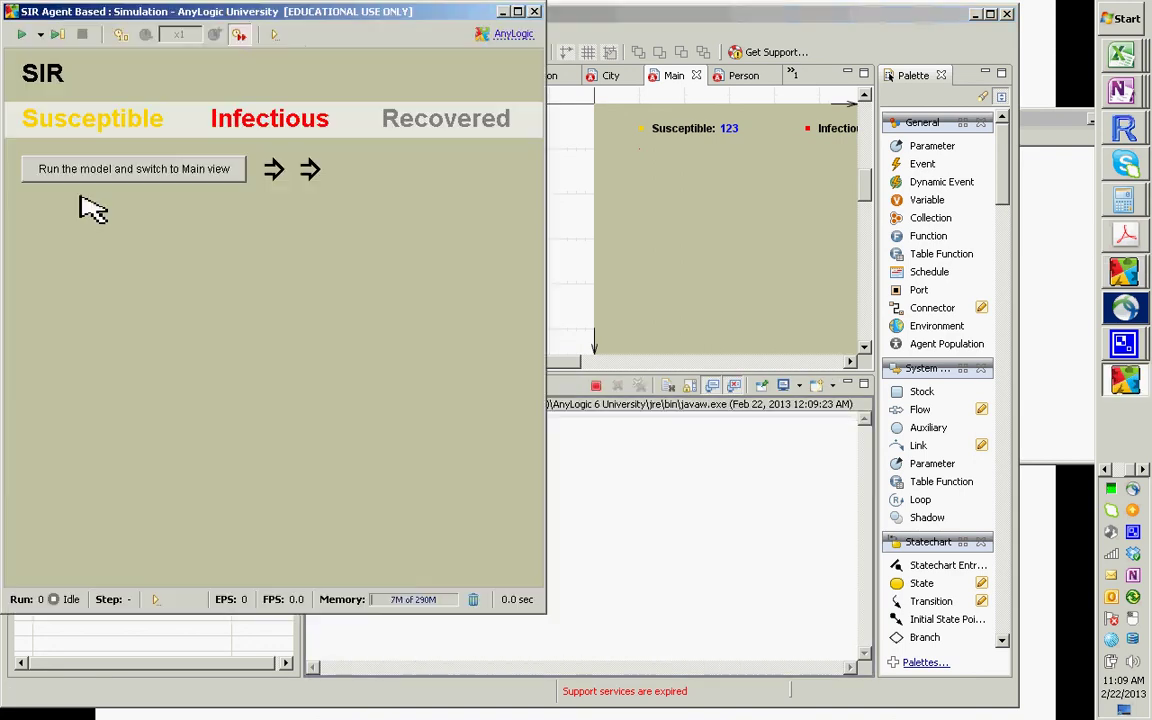
left_click(97, 174)
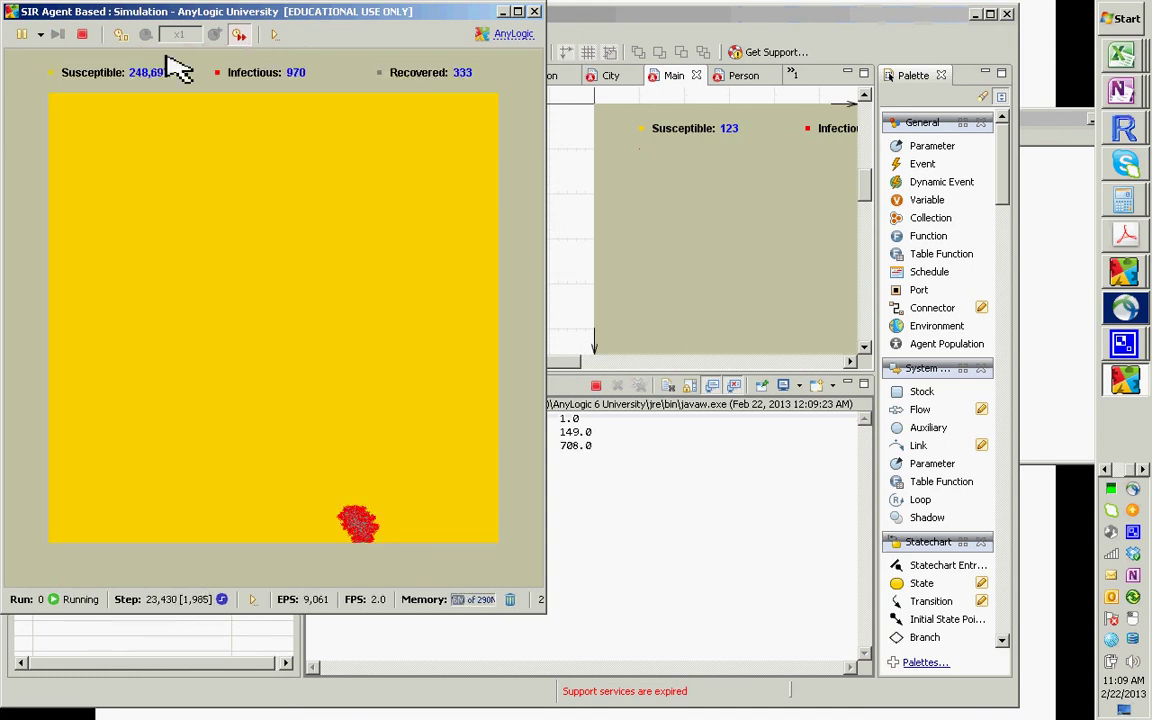
left_click(660, 18)
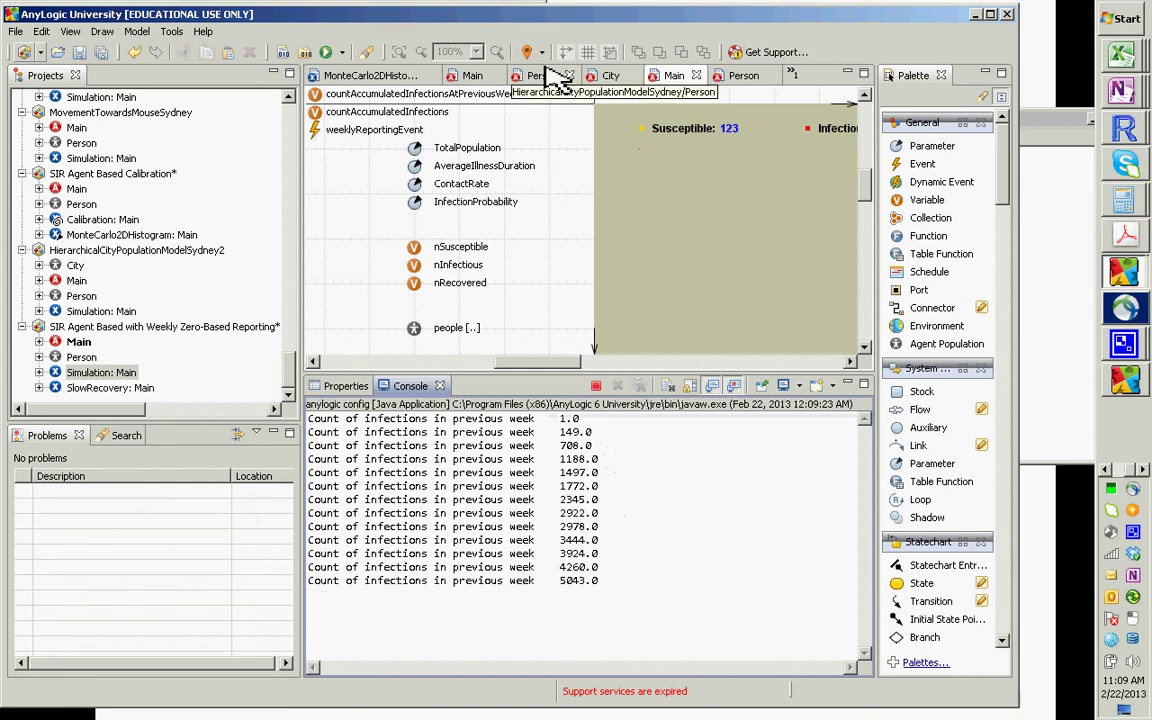
left_click(596, 385)
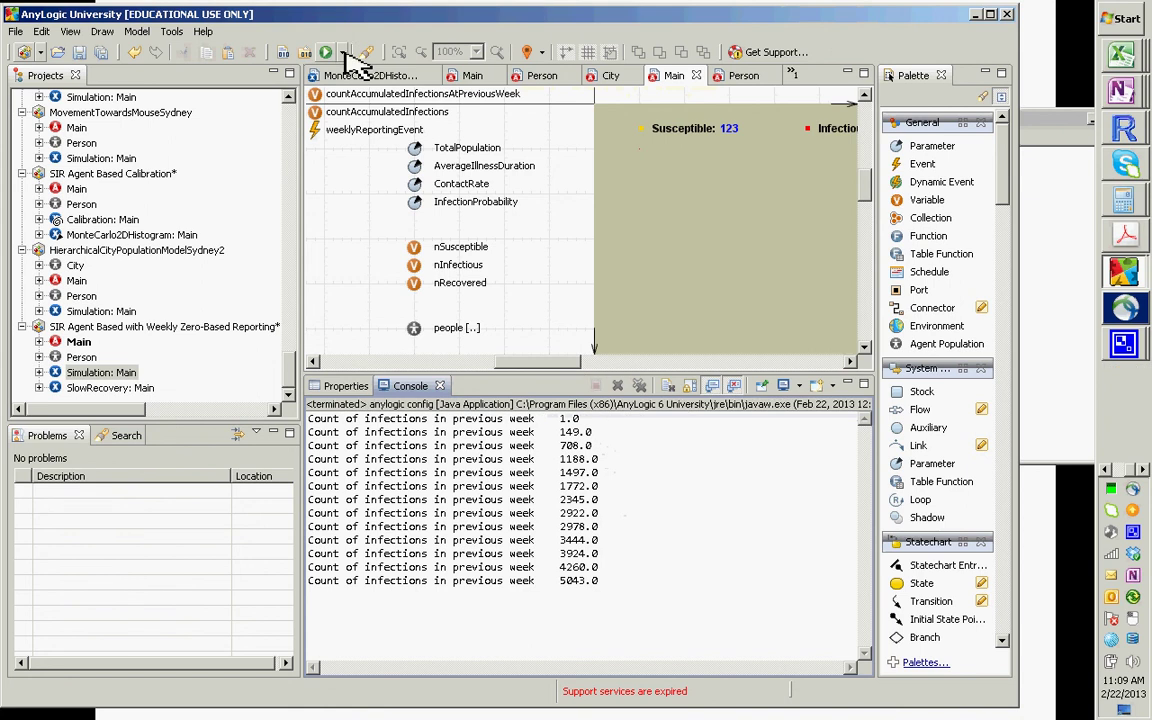
- Review the two action lines of weeklyReportingEvent in the maximized properties, and restore the normal layout
left_click(320, 113)
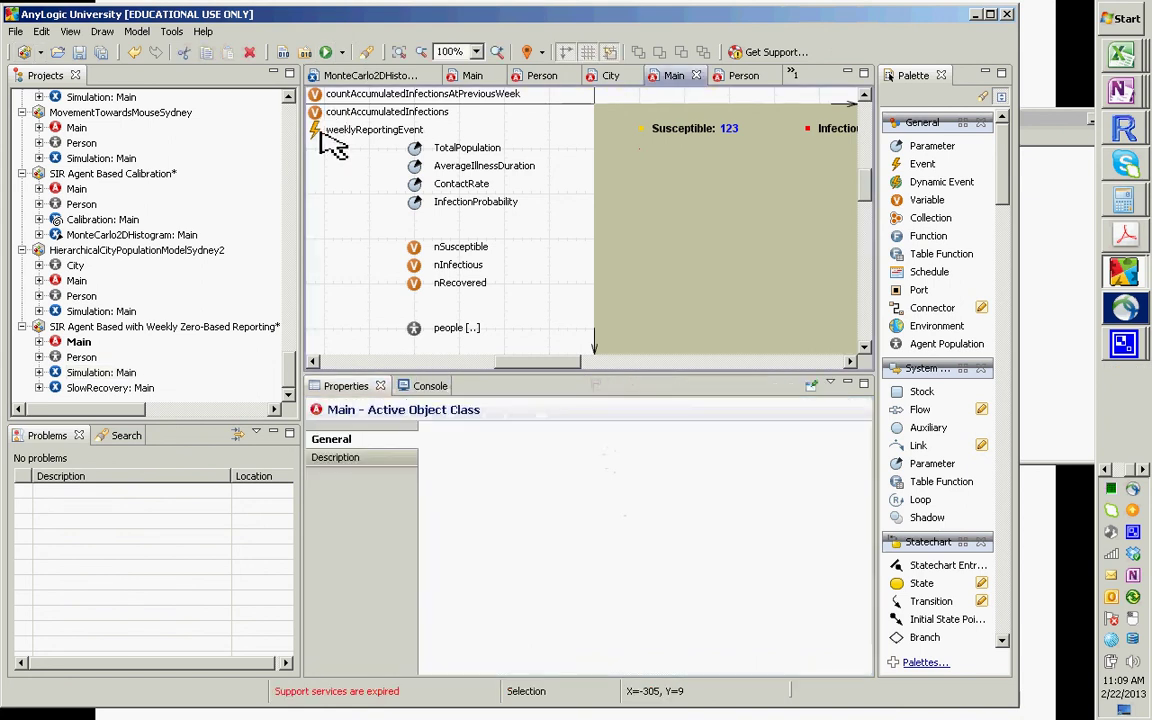
left_click(321, 137)
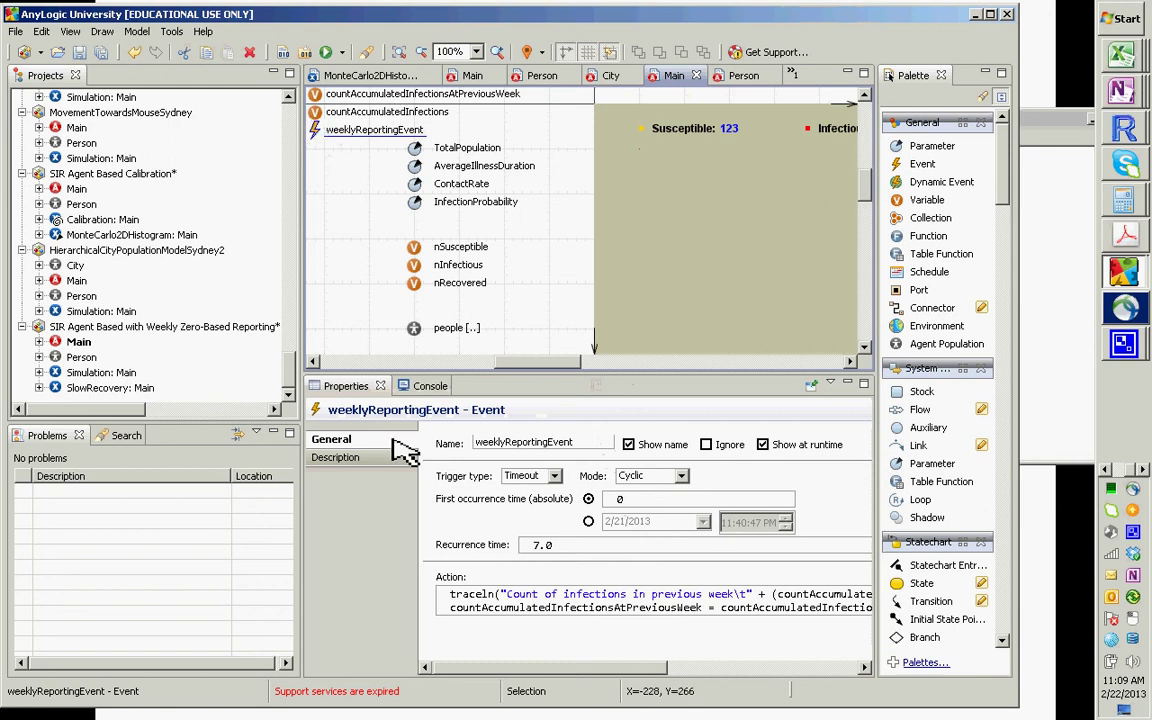
left_click(366, 392)
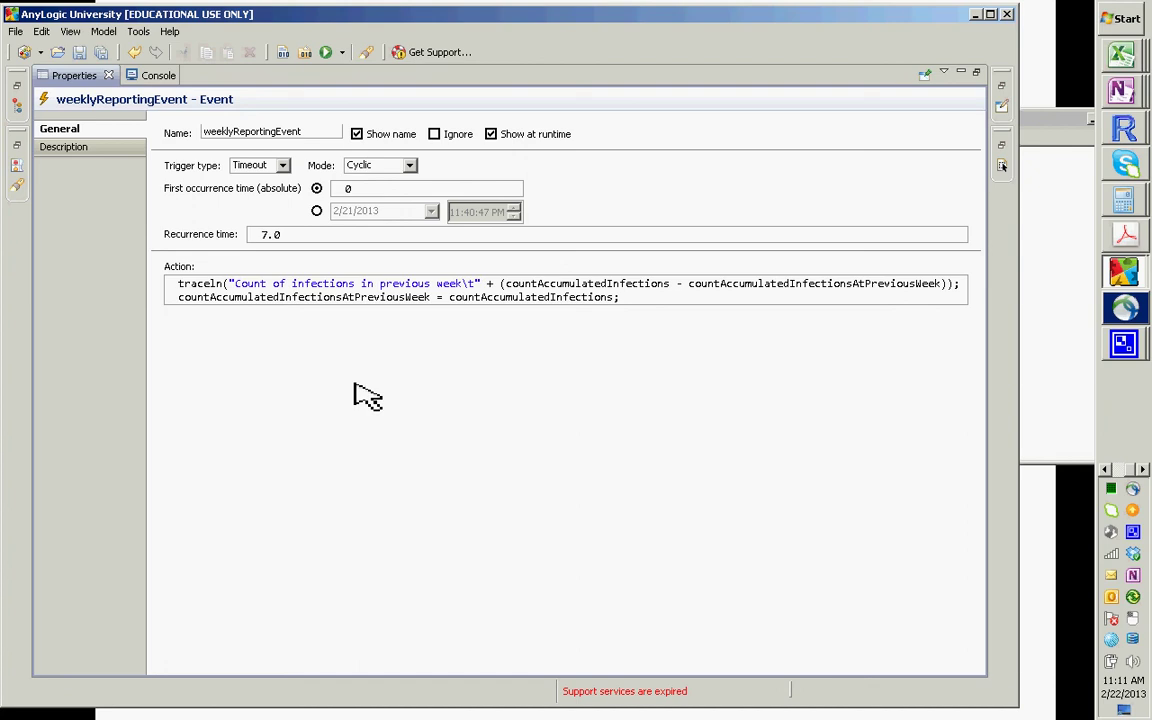
left_click(418, 297)
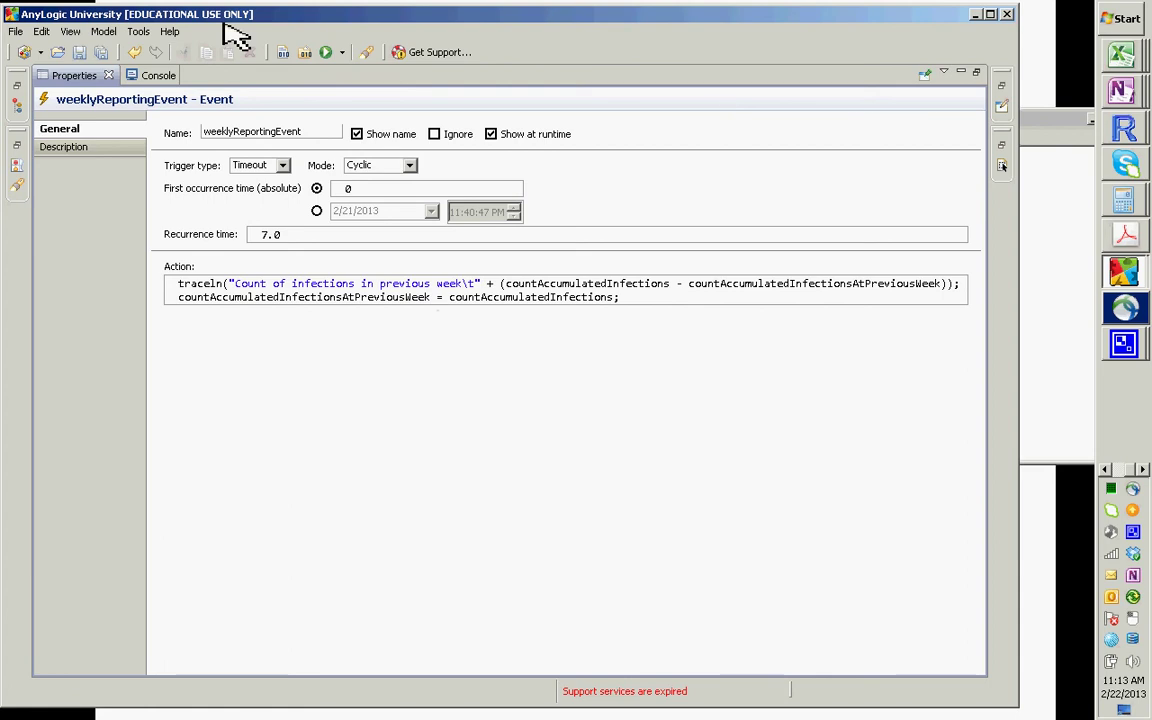
double_click(70, 76)
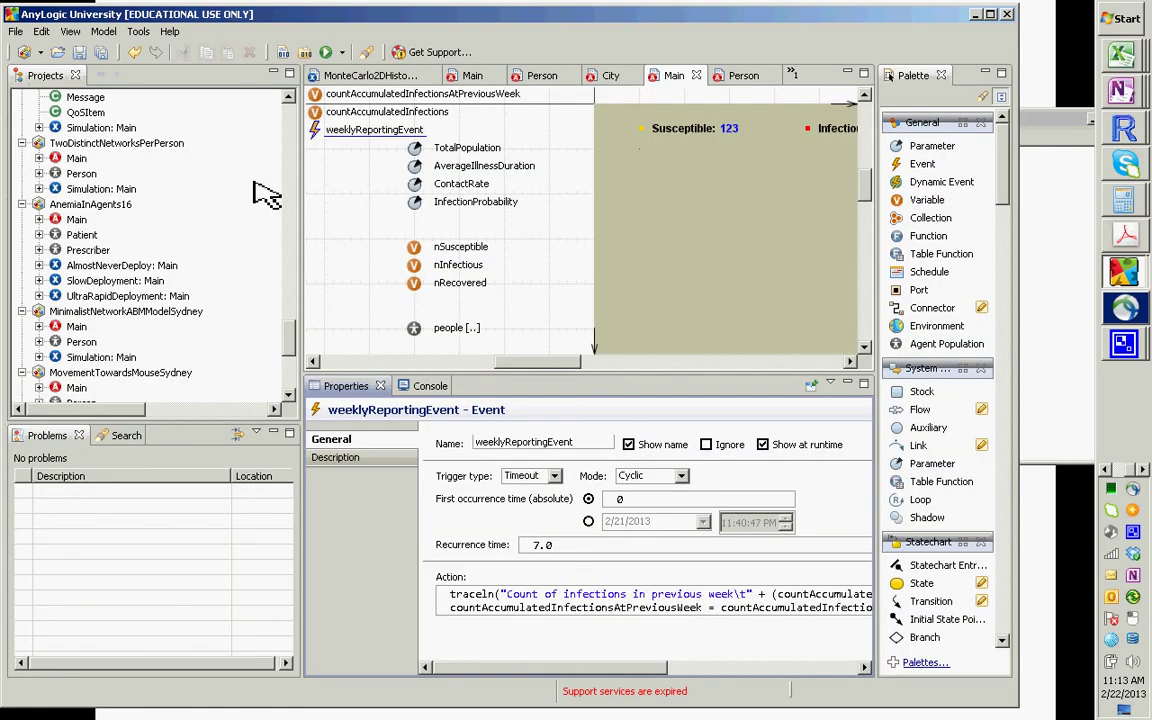
- Save the model as a new model named SIR Agent Based with Weekly Accumulated Reporting in the SydneyBootcamp2013 Models folder
key("alt")
key("Down")
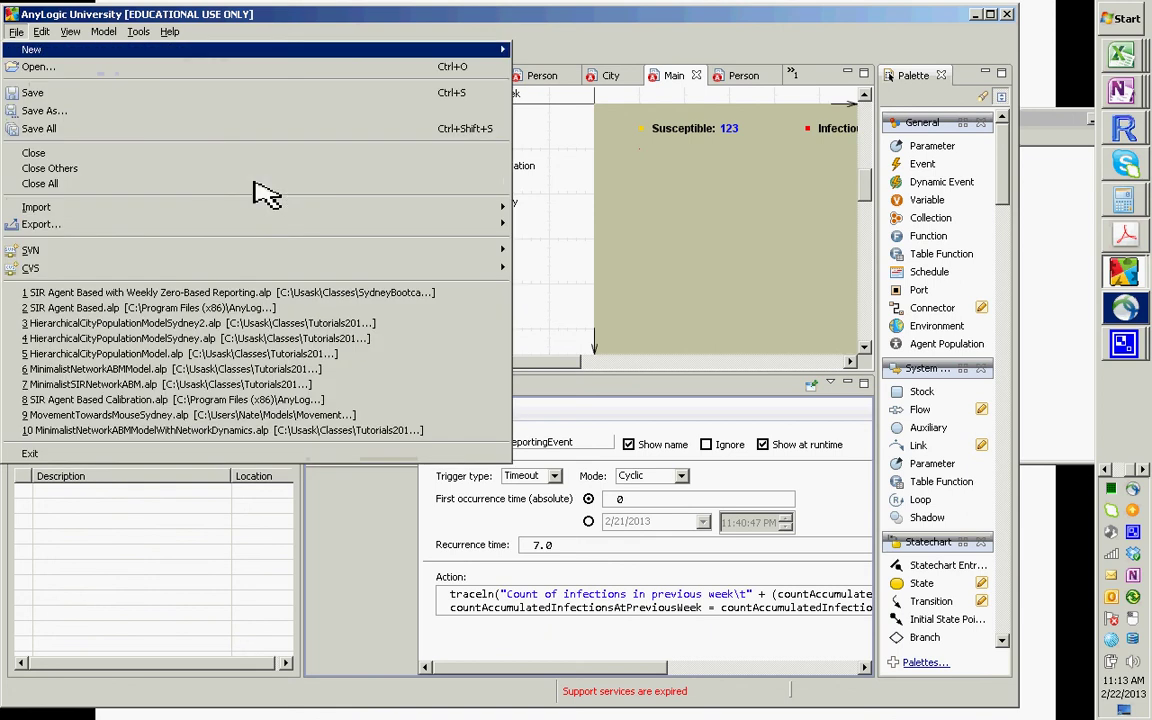
left_click(203, 126)
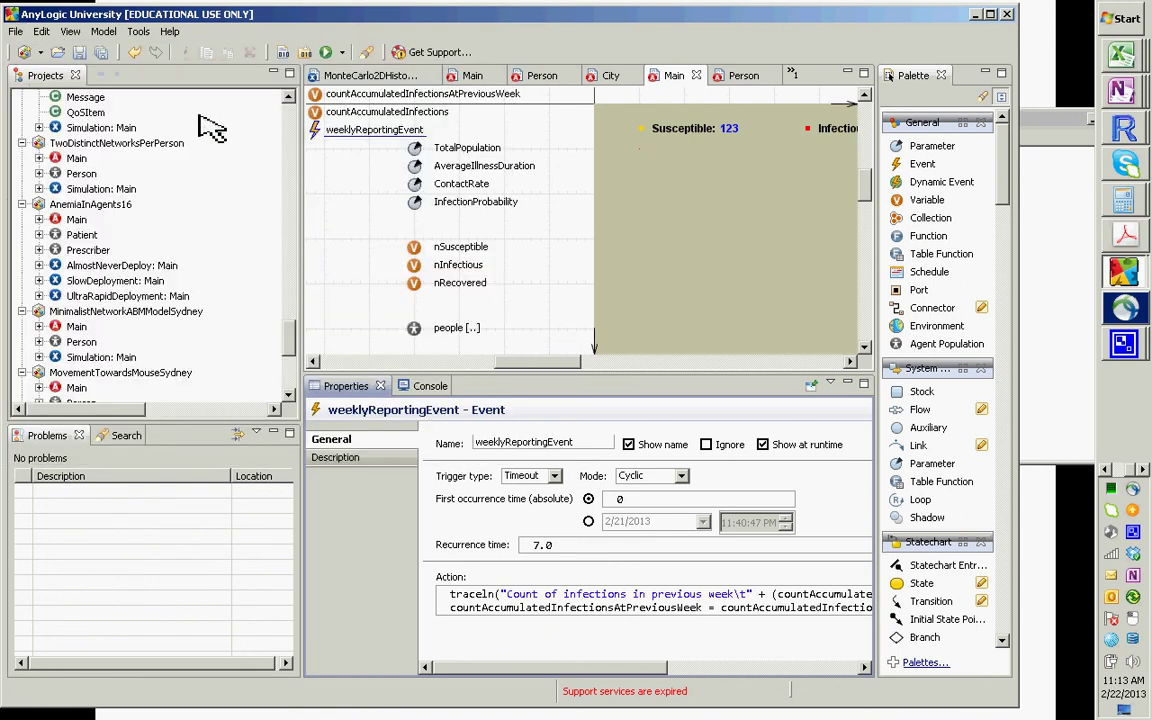
key("ctrl+Left")
key("ctrl+Left")
key("ctrl+Left")
key("ctrl+Left")
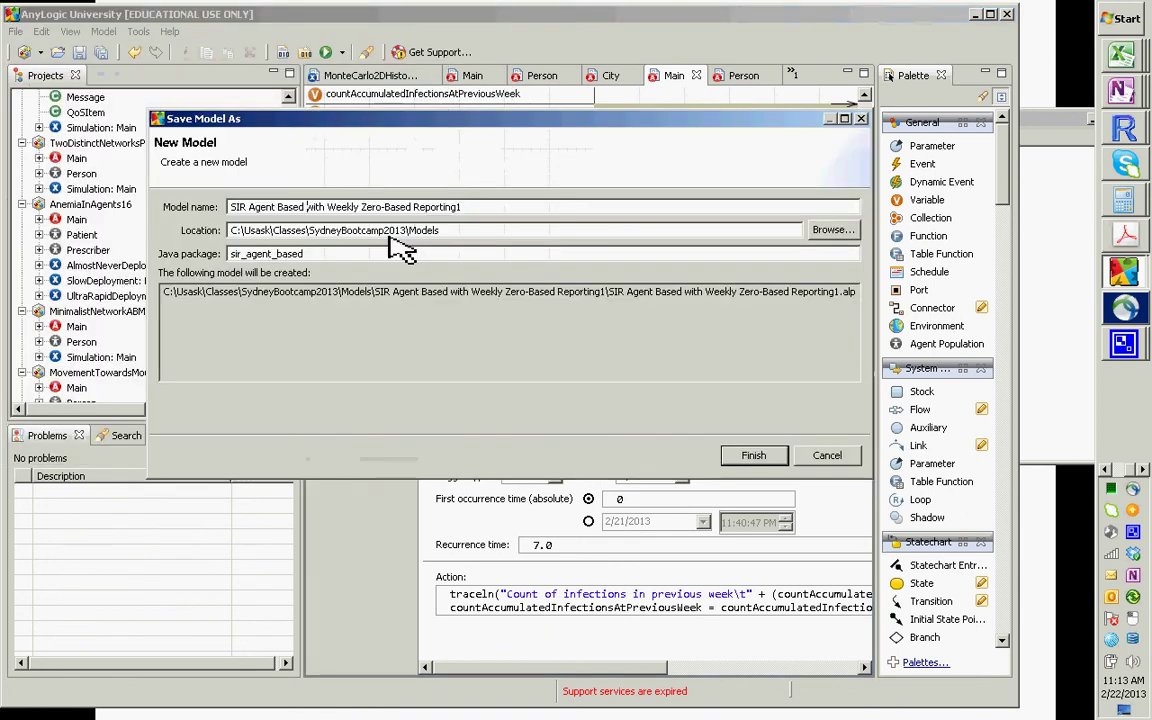
key("ctrl+Right")
key("ctrl+Right")
key("shift+Right")
key("shift+Right")
key("shift+Right")
key("shift+Right")
key("shift+Right")
key("shift+Right")
key("shift+Right")
key("shift+Right")
key("shift+Right")
key("shift+Right")
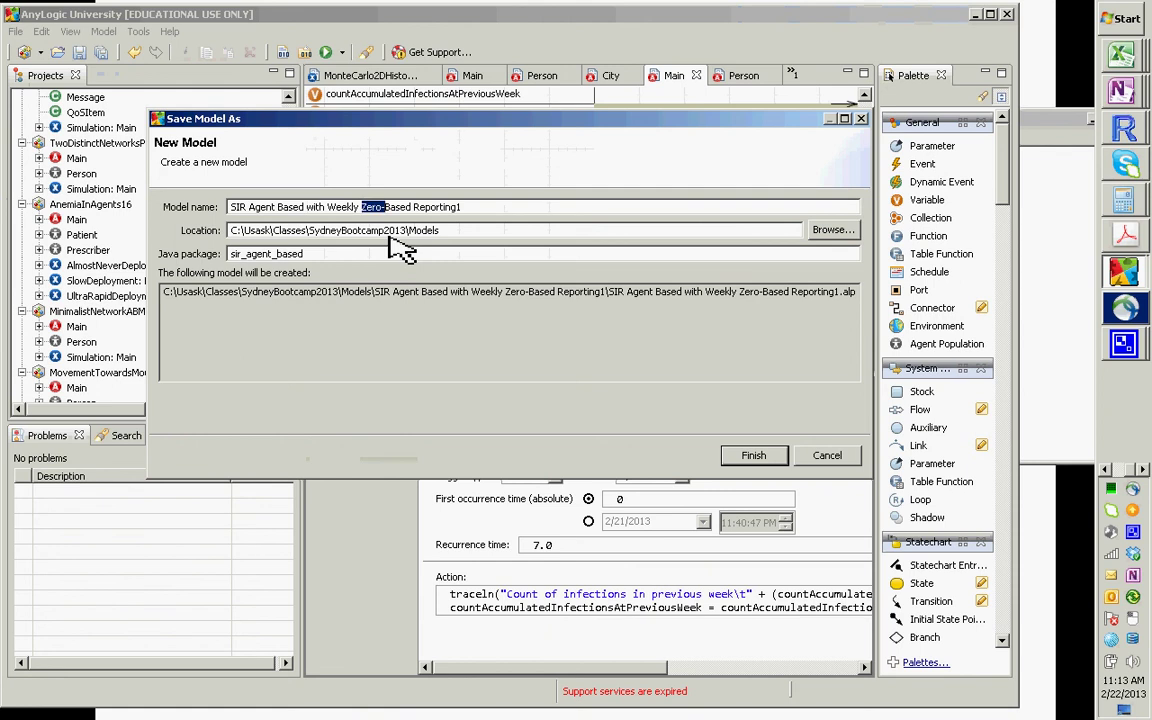
type("Accum")
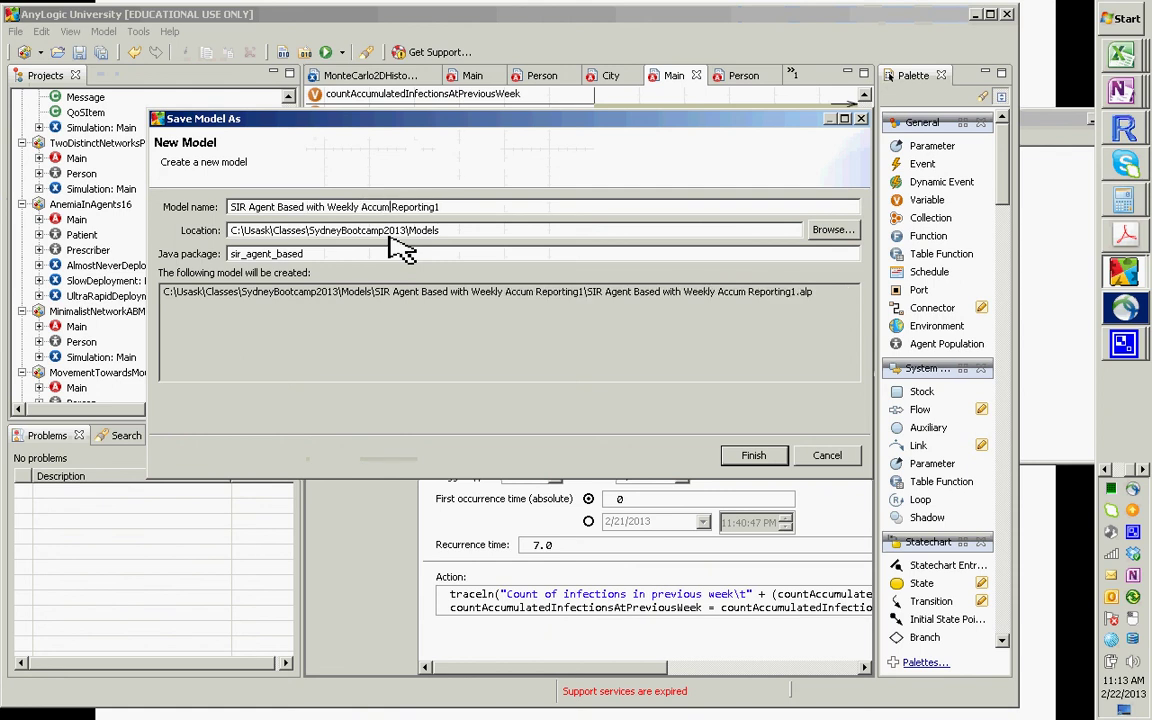
type("ulated")
key("Return")
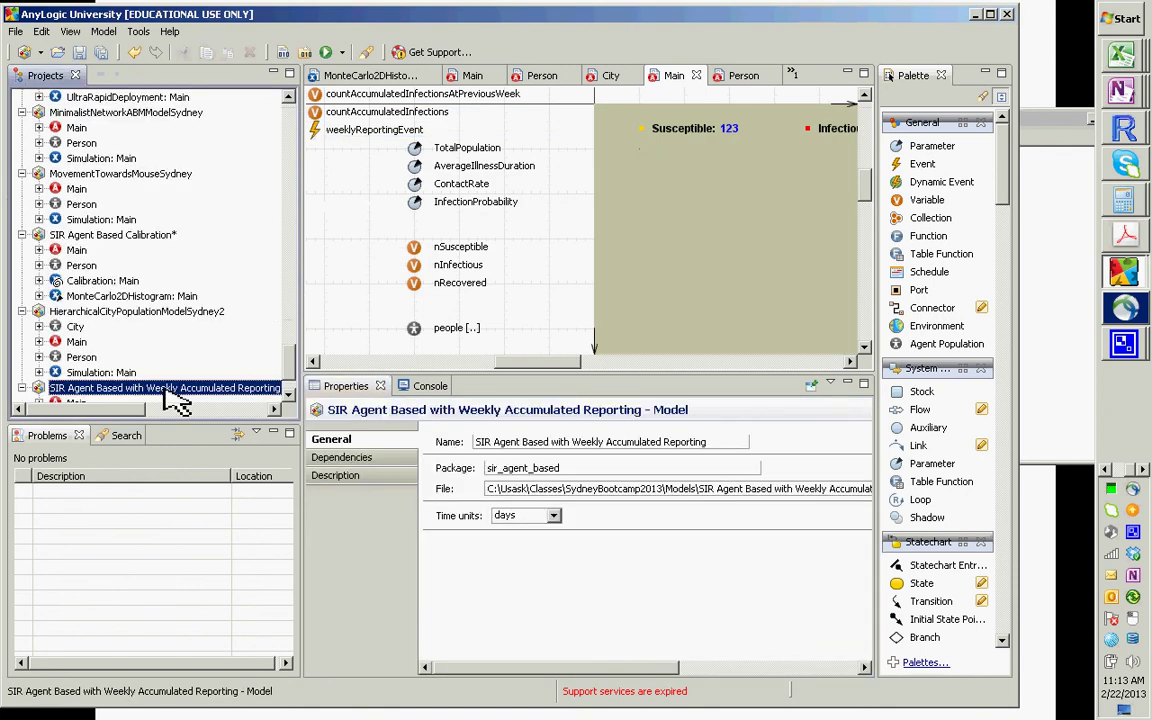
scroll(290, 375, "down", 2)
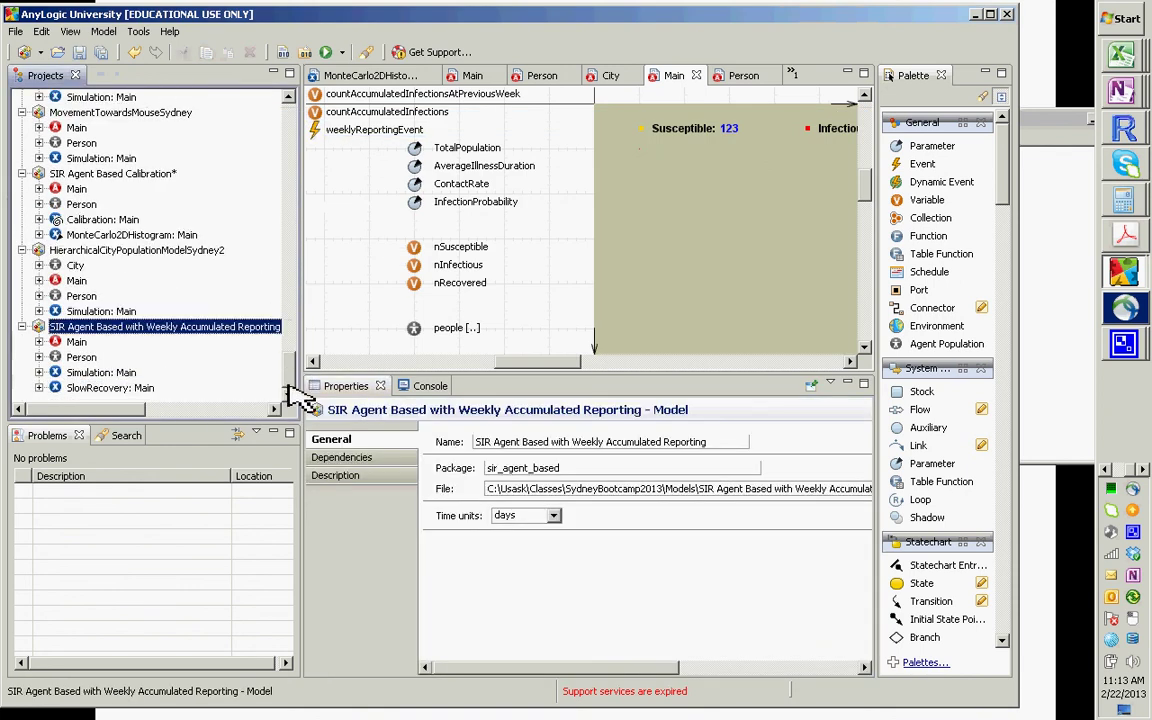
- Run the Simulation experiment of the SIR Agent Based with Weekly Accumulated Reporting model
left_click(97, 372)
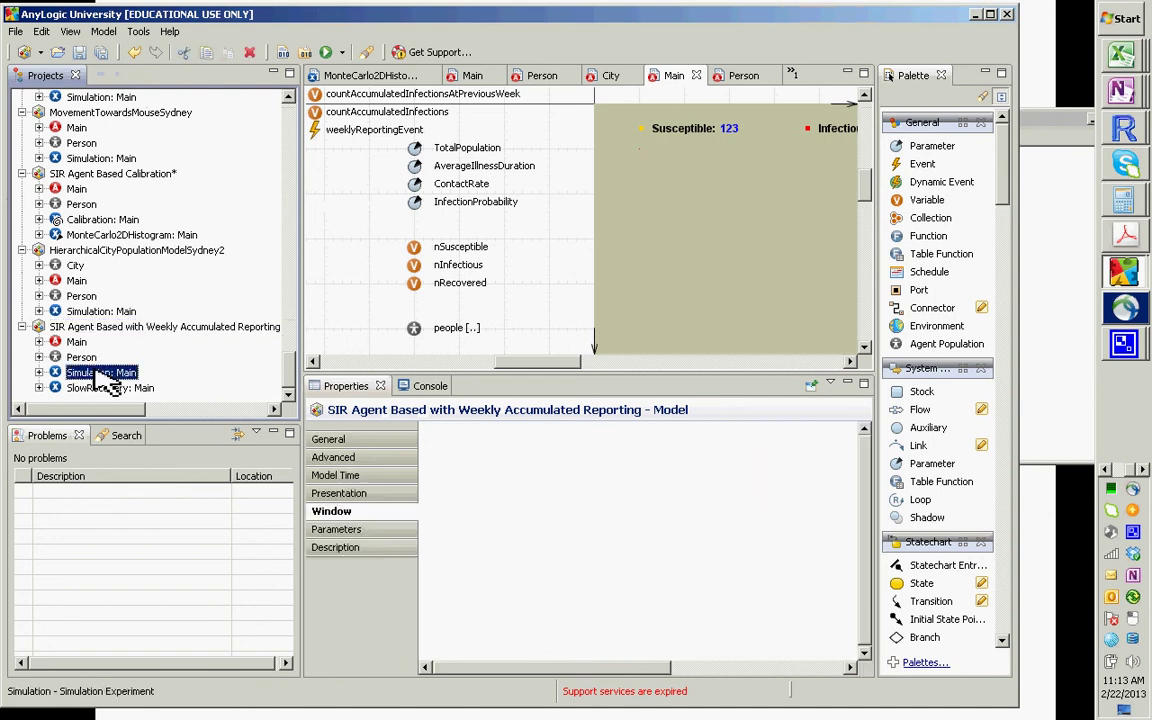
right_click(97, 373)
left_click(145, 550)
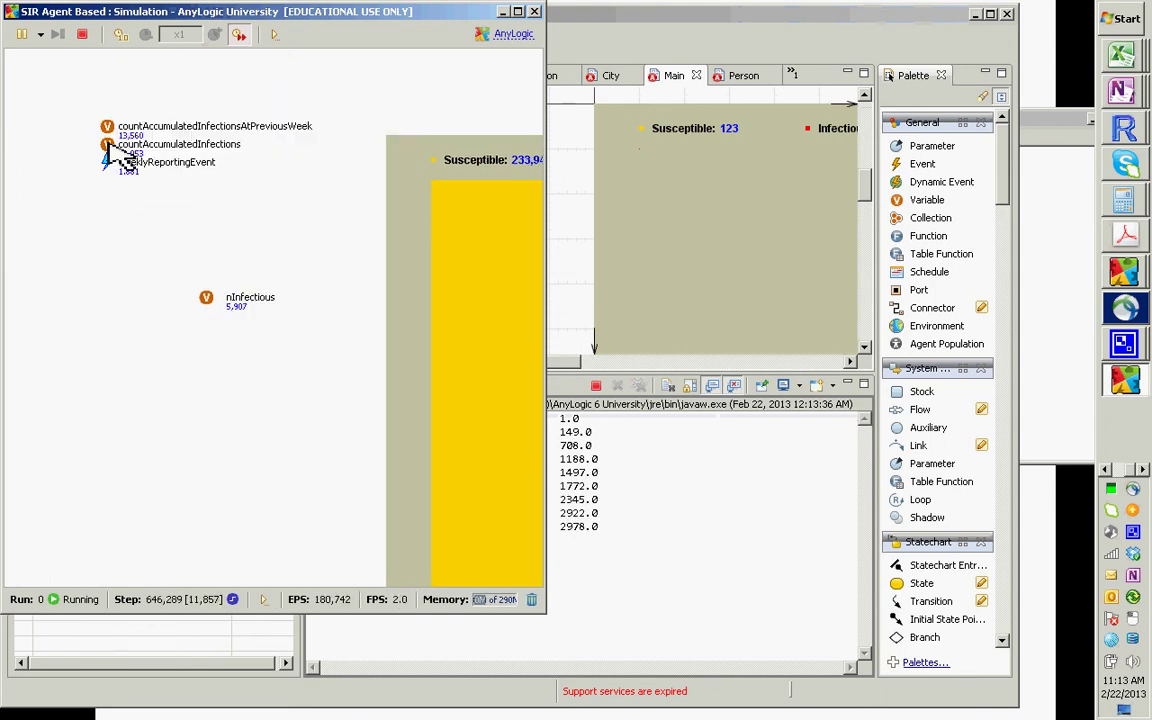
- Inspect countAccumulatedInfections in an enlarged plot and the infection spread in a widened simulation window, and close the simulation
left_click(121, 150)
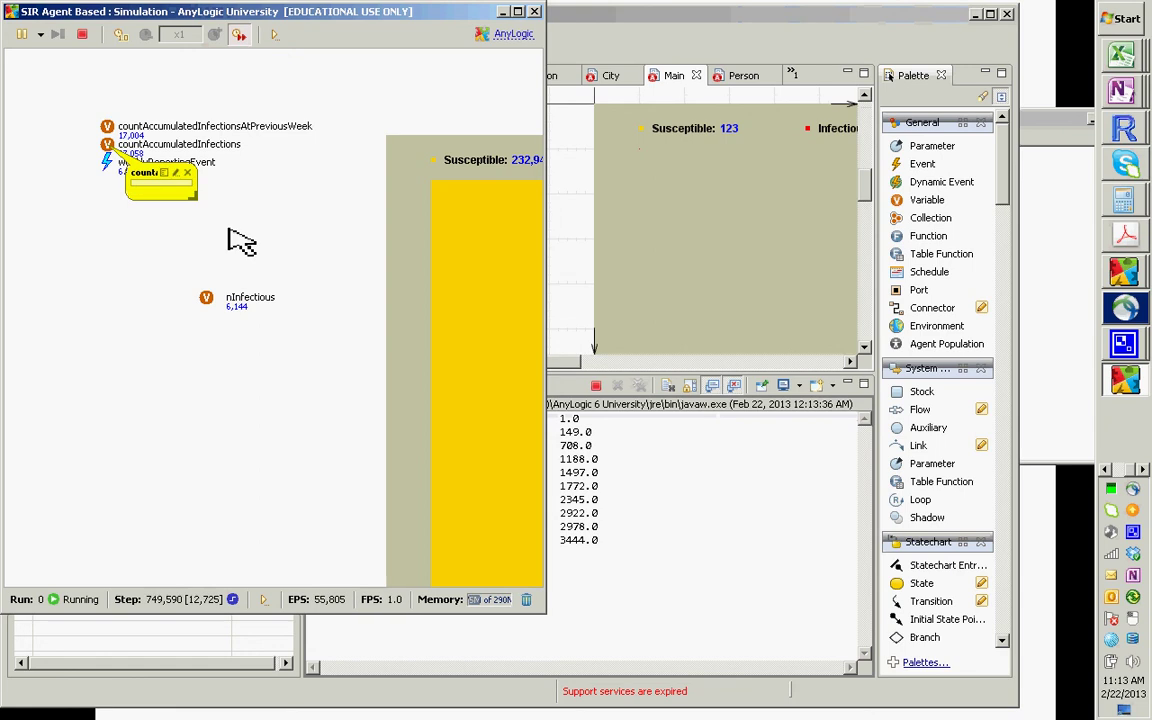
left_click_drag(195, 197, 410, 433)
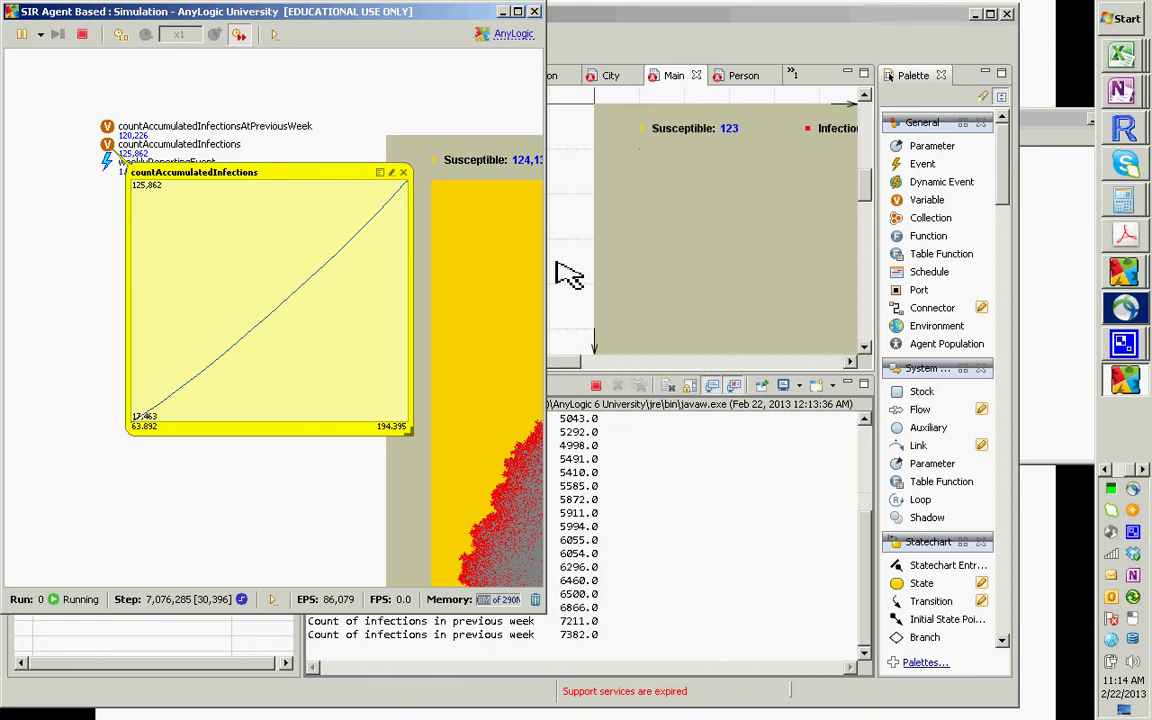
left_click_drag(550, 278, 982, 272)
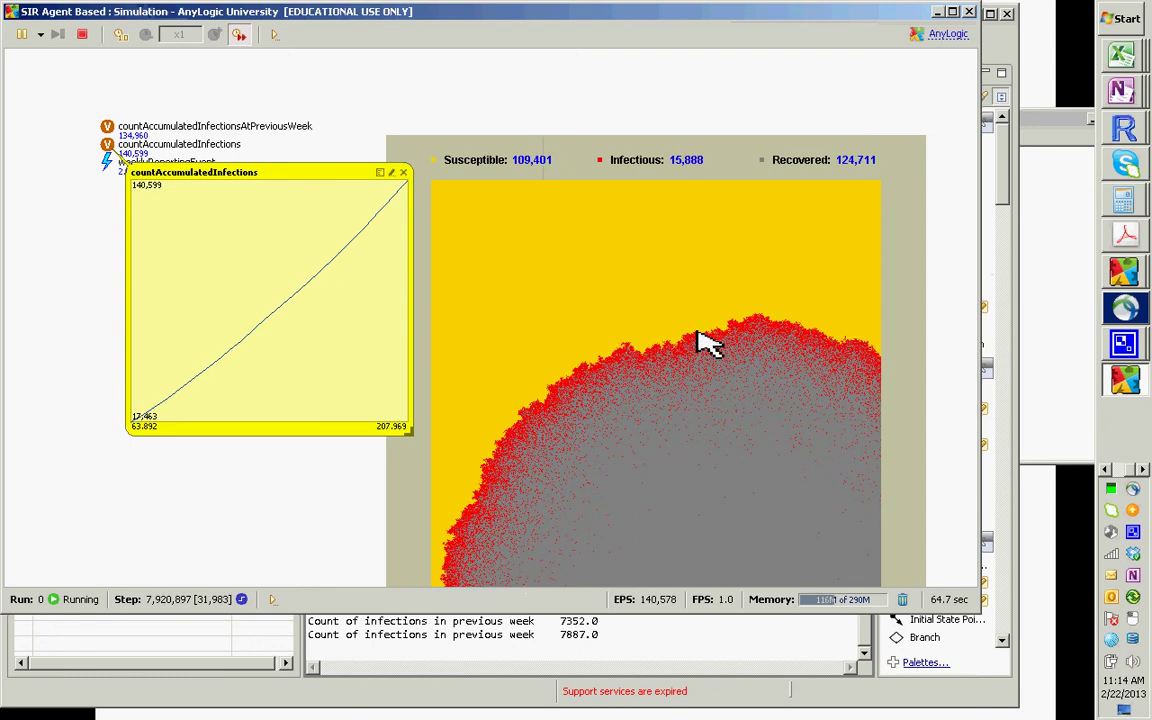
key("alt+F4")
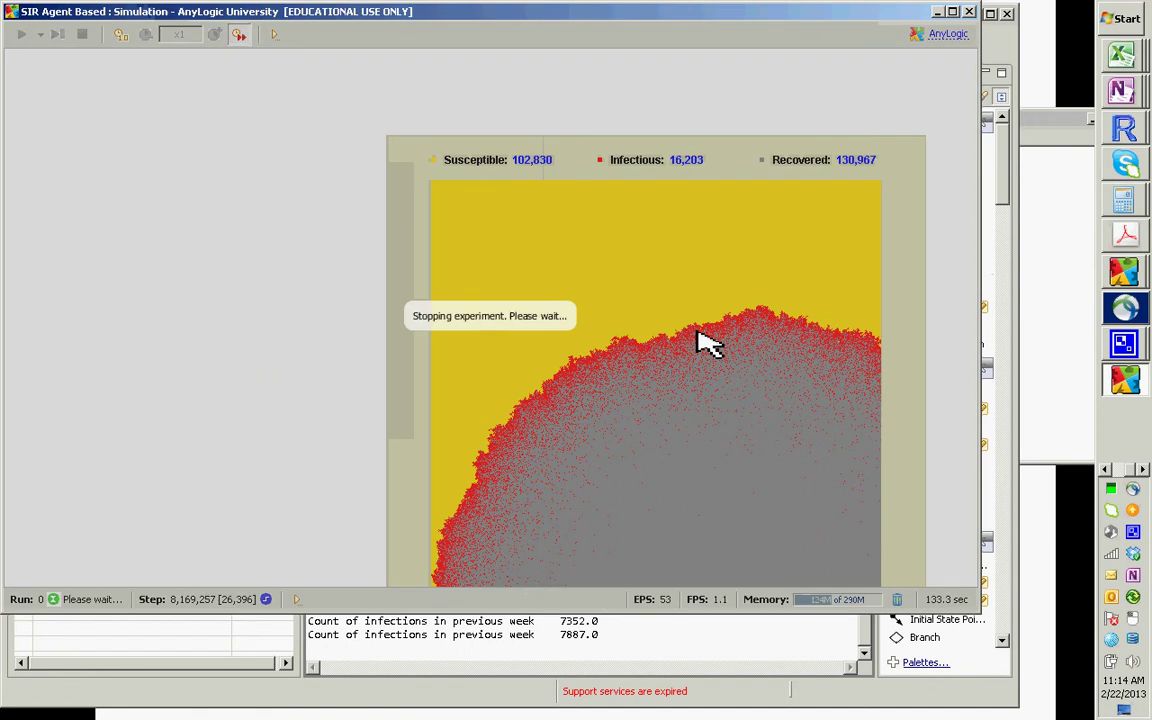
key("alt+Tab")
key("alt+Tab")
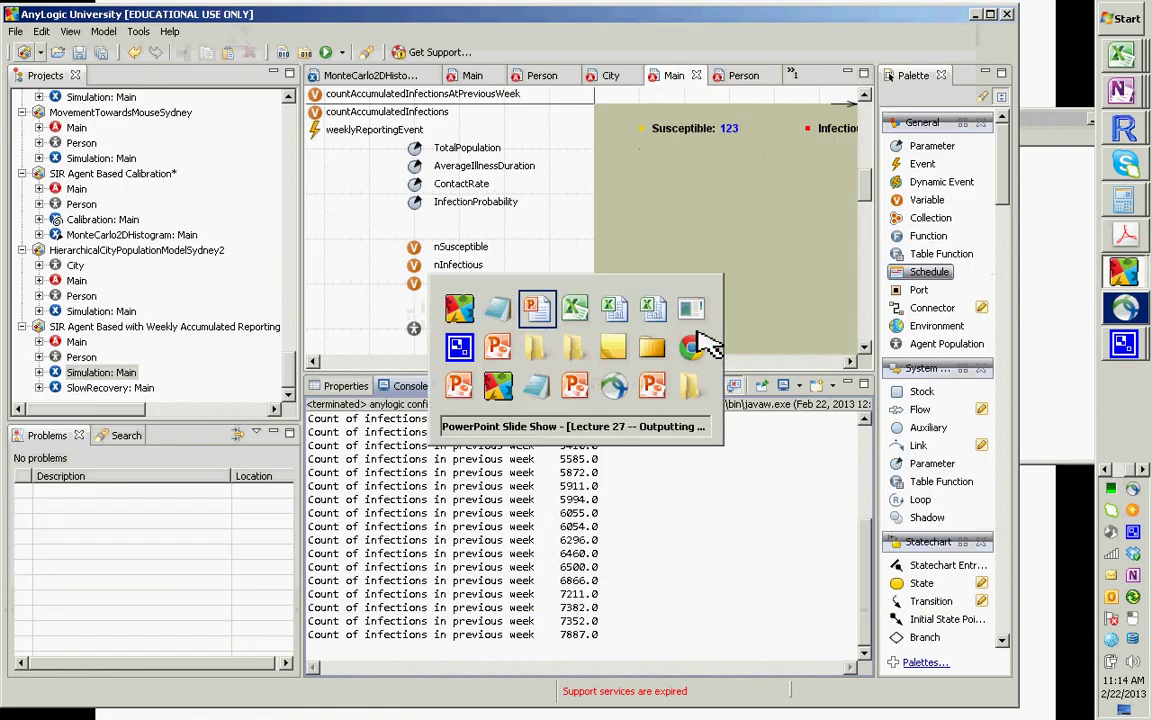
key("alt+Tab")
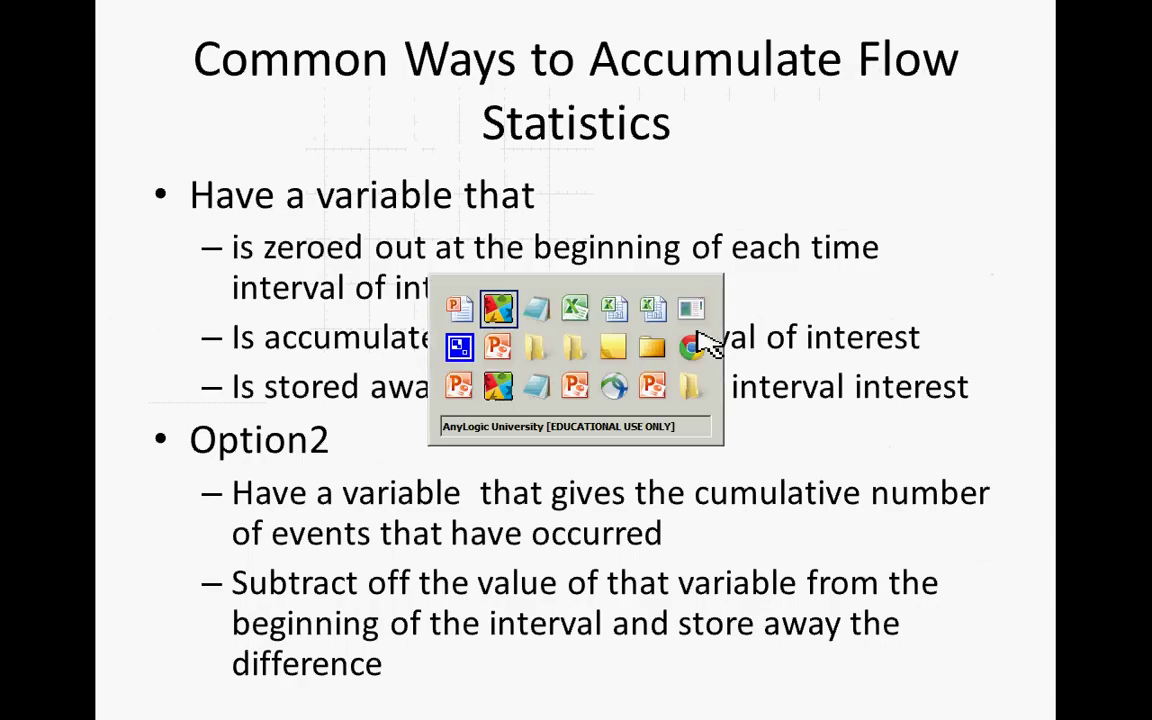
key("alt+Tab")
key("alt+Tab")
key("alt+Tab")
key("alt+Tab")
key("alt+Tab")
key("alt+Tab")
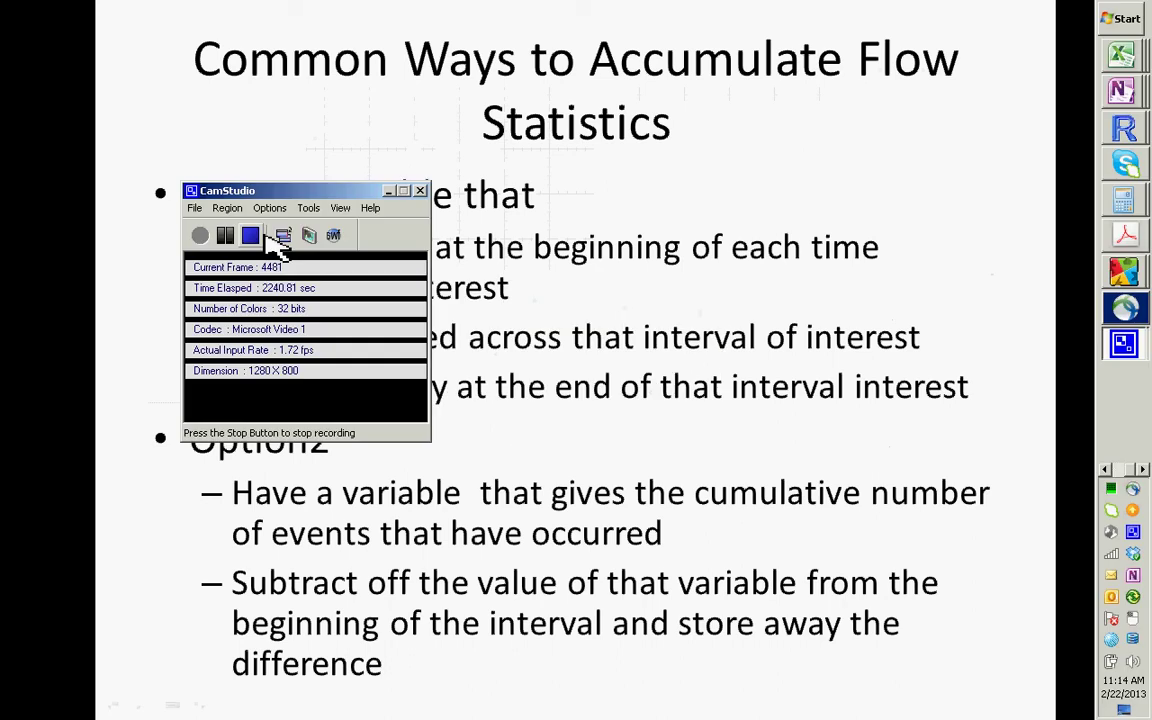